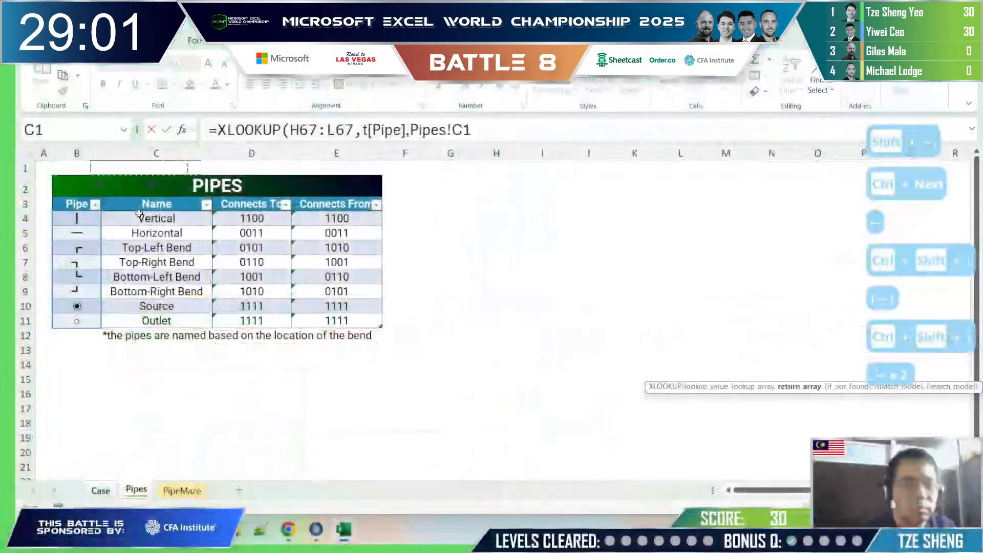
Step: Complete the XLOOKUP formula in N67 so the pipes in H67:L67 return their codes from the table's Connects To column
key(Down)
key(Down)
key(Right)
key(Down)
key(ctrl+shift+Down)
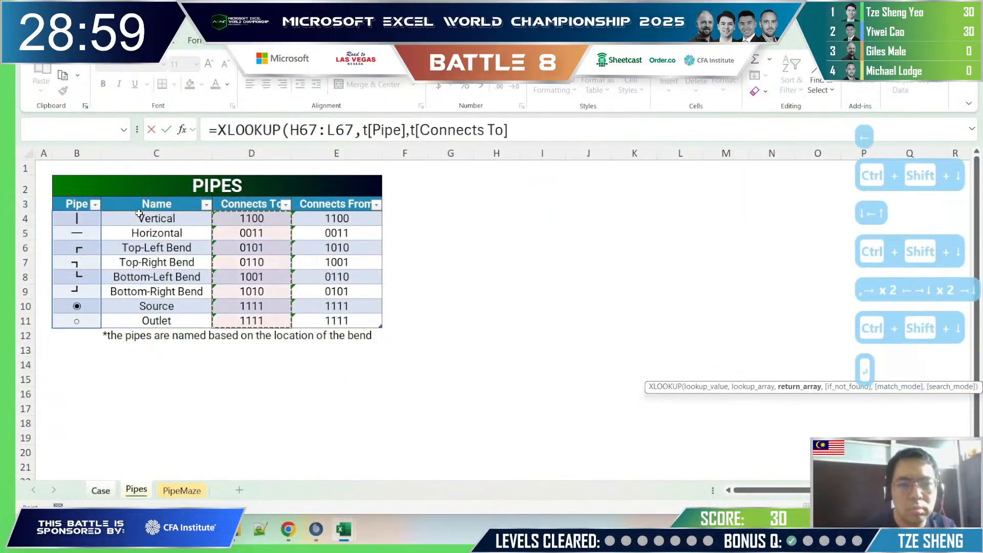
key(Return)
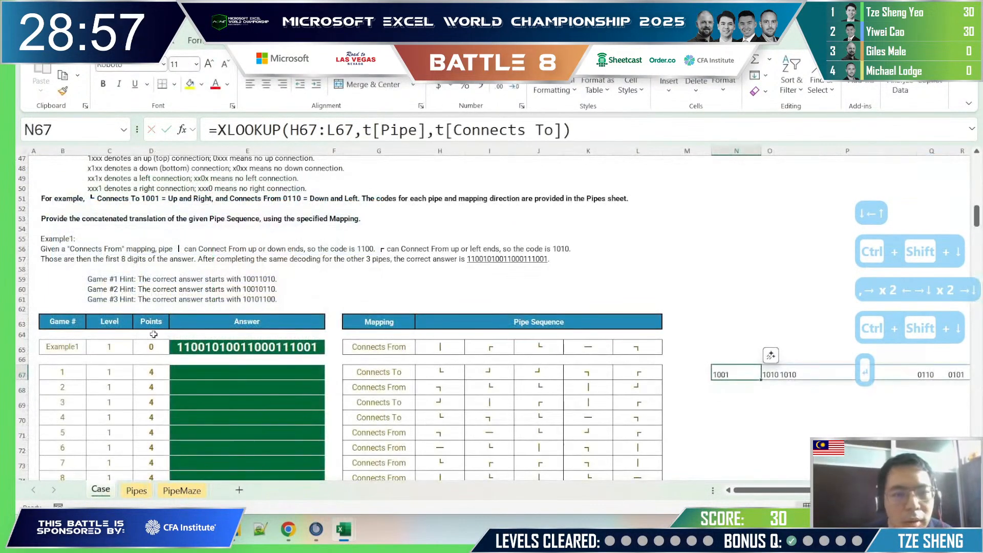
Step: Examine the bonus questions and inspect the connection codes spilled across row 67
scroll(380, 291, up, 12)
scroll(379, 297, down, 11)
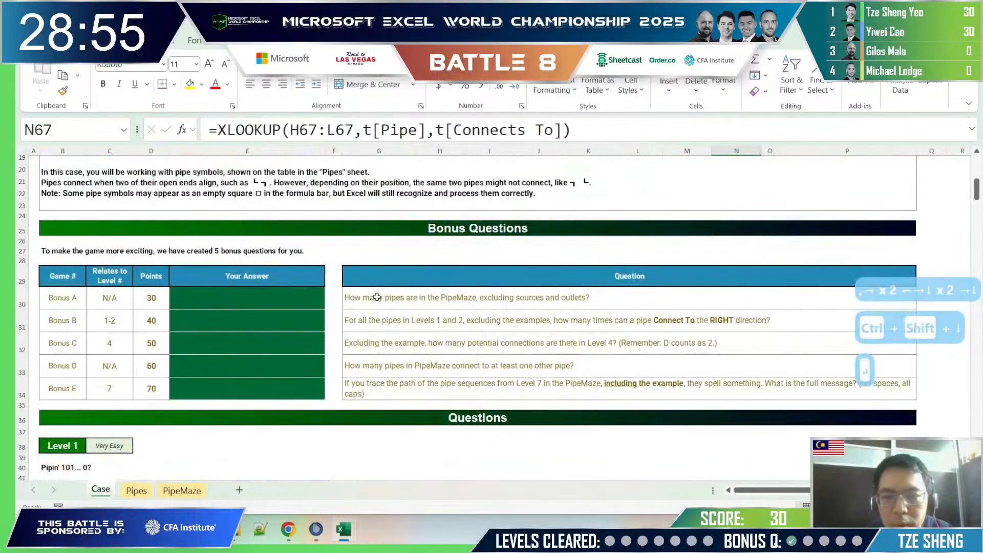
key(F2)
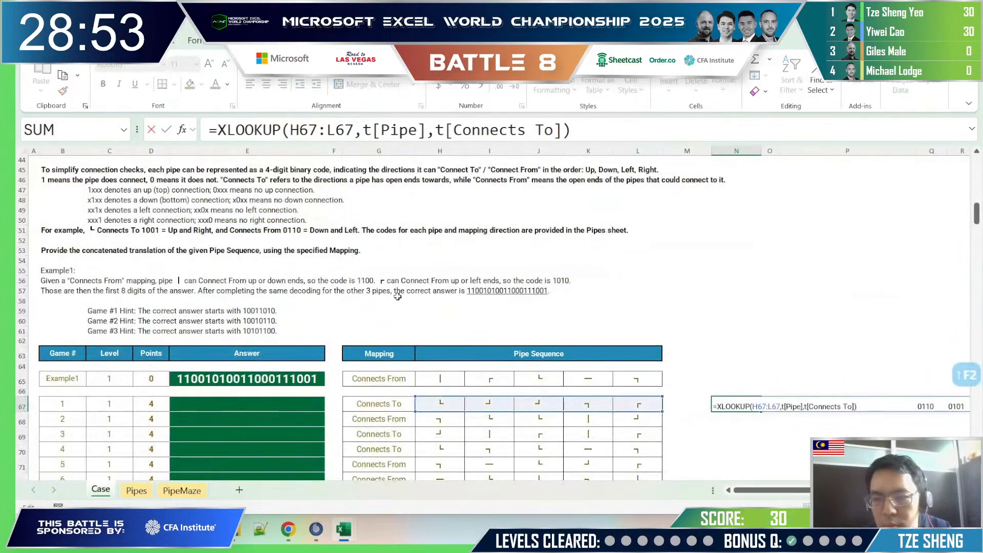
key(Escape)
key(ctrl+Right)
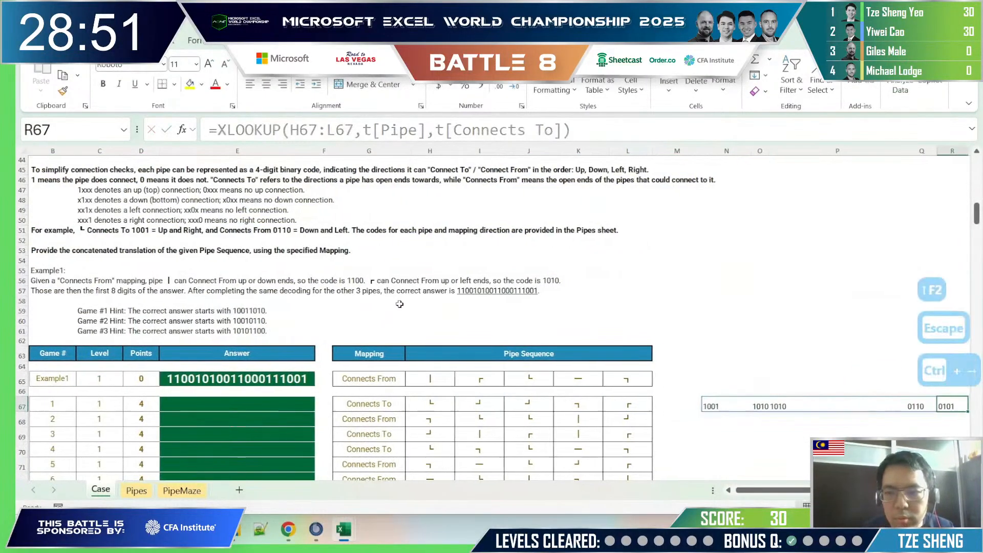
key(Right)
key(Right)
key(ctrl+Left)
key(Left)
key(Left)
key(F2)
key(ctrl+Left)
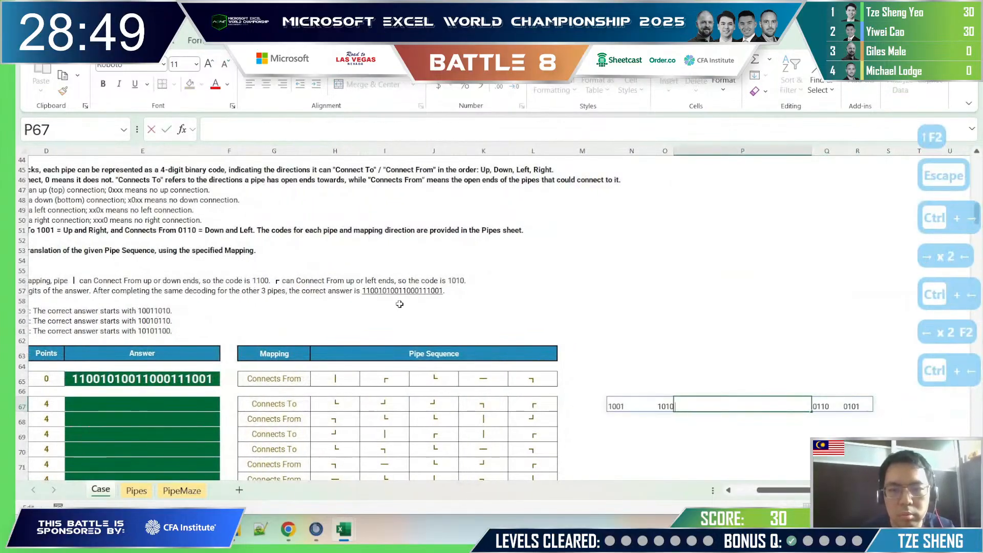
key(Escape)
key(Left)
key(F2)
key(Escape)
key(Left)
Step: Wrap the XLOOKUP in N67 in a RIGHT function that returns 1 character
key(F2)
key(Home)
key(Home)
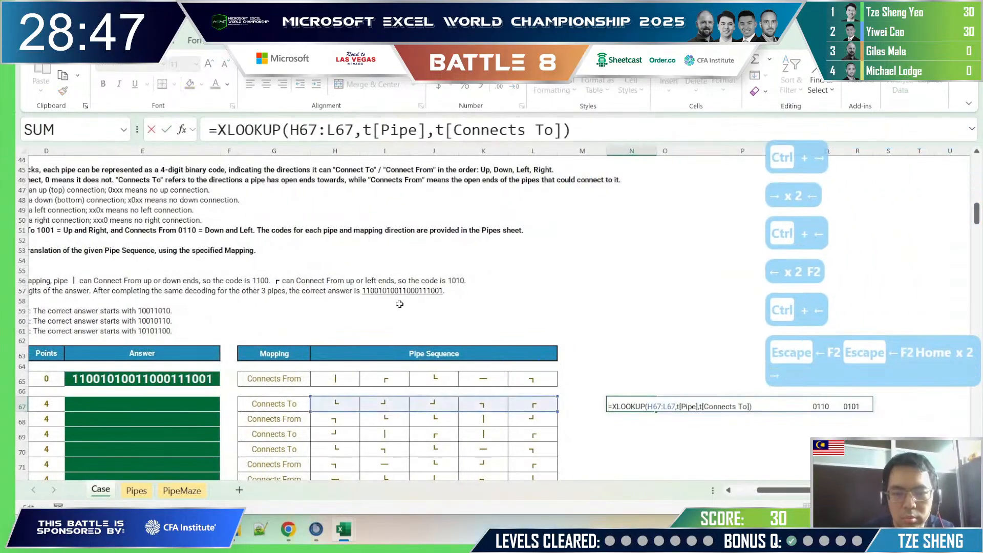
key(Right)
text(right)
key(Tab)
key(End)
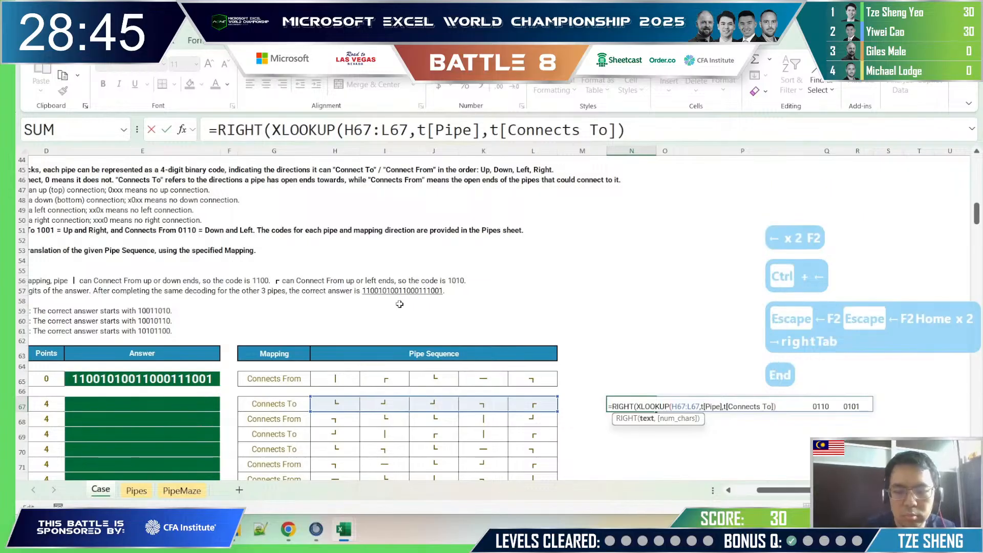
text(,1)
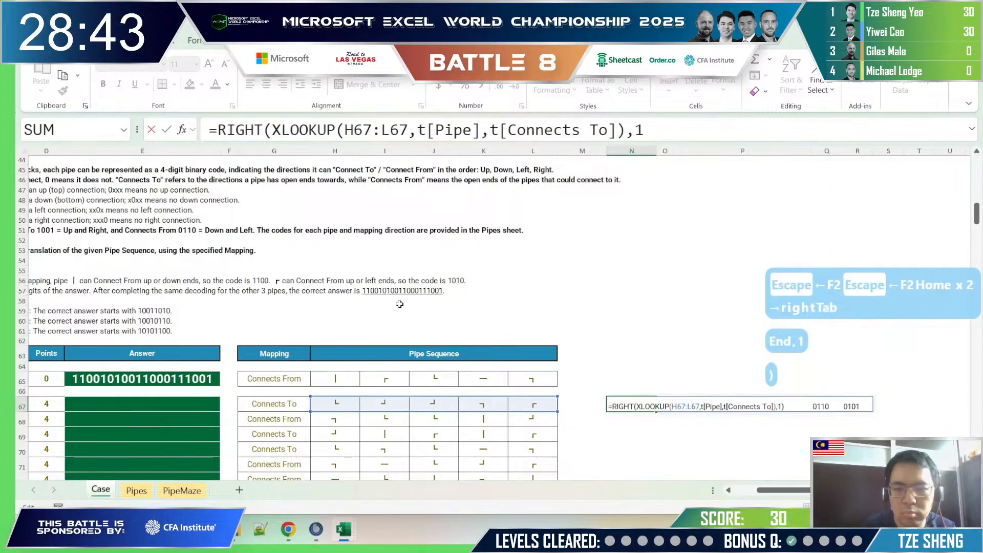
key(Return)
Step: Fill the N67 formula down through N86 for all Level 1 games
key(alt+Tab)
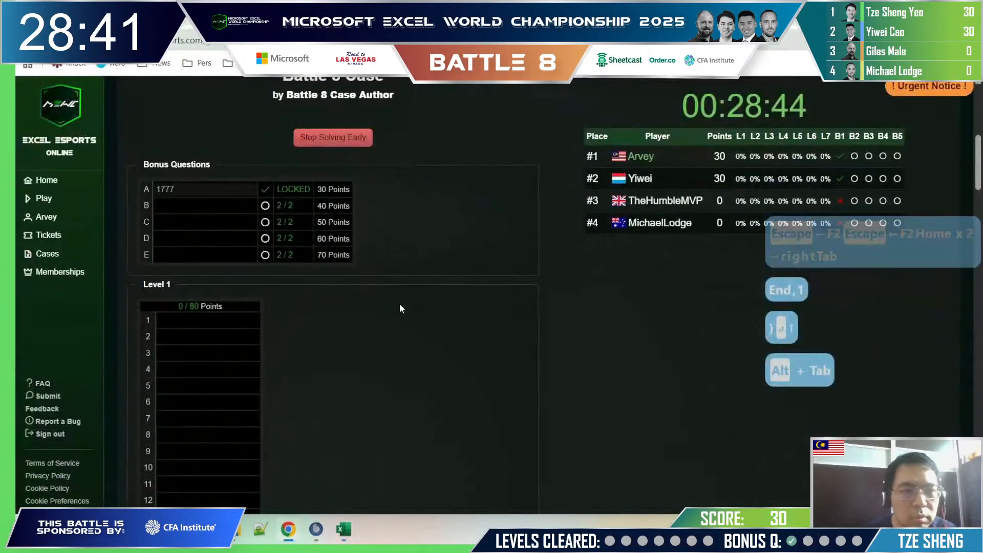
key(alt+Tab)
drag(625, 405, 630, 313)
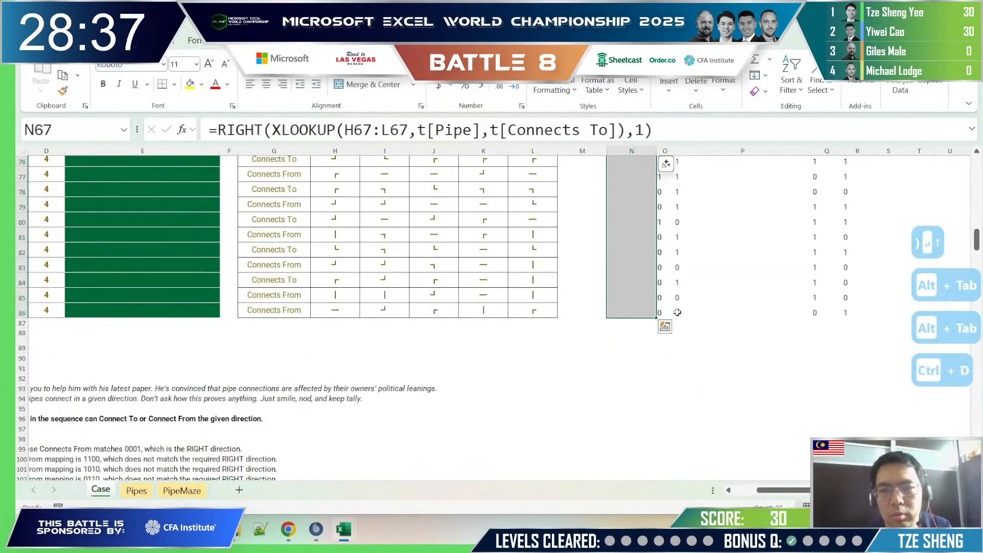
key(ctrl+d)
scroll(768, 333, down, 6)
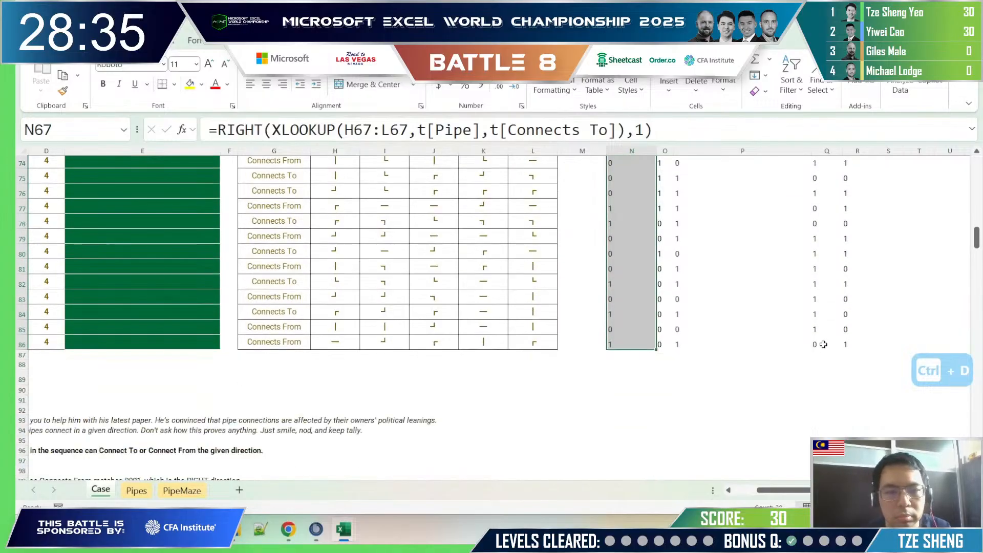
Step: Copy the Level 1 formulas to the Level 2 rows starting at N111 and check which cells they reference
key(ctrl+c)
scroll(601, 453, down, 3)
click(640, 367)
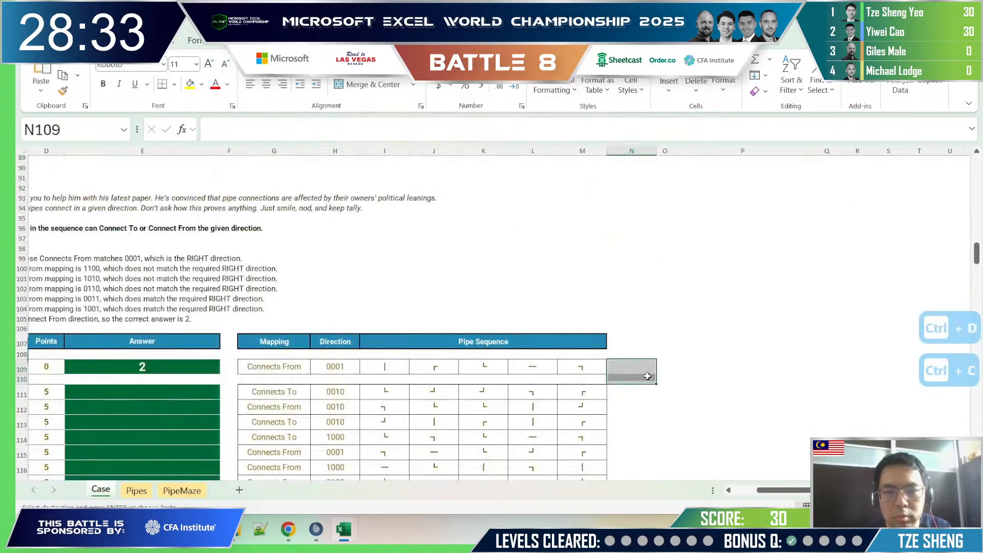
click(649, 394)
key(ctrl+v)
key(F2)
key(Escape)
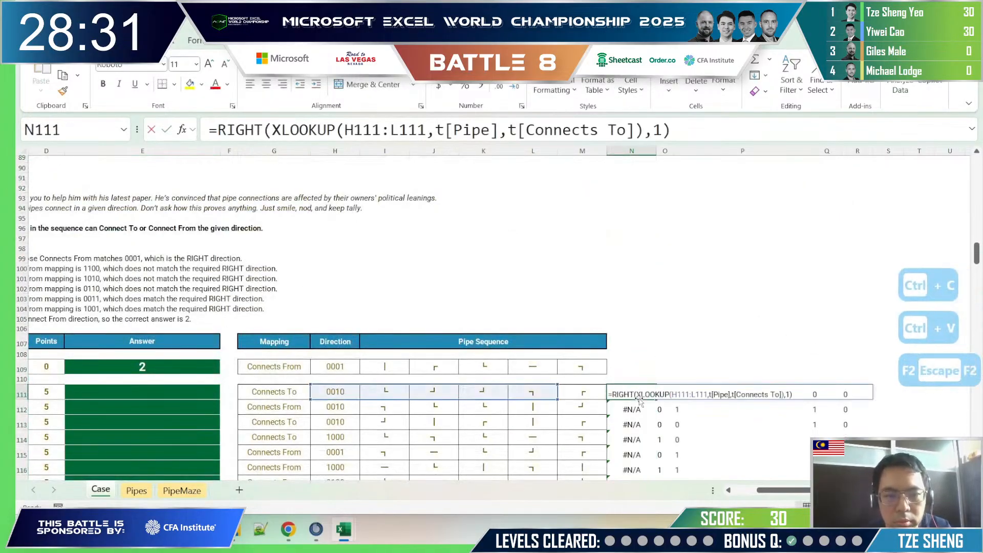
key(F2)
key(Escape)
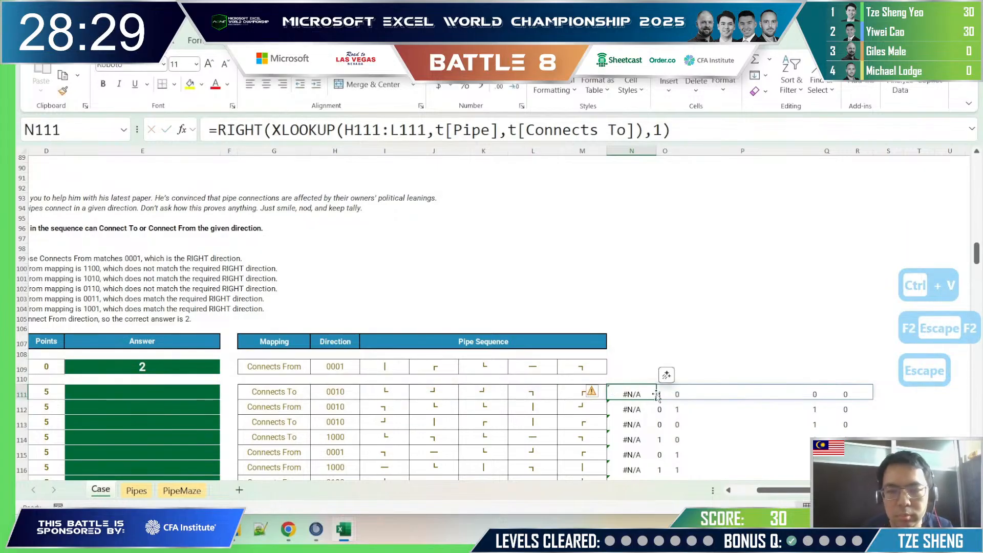
Step: Copy the N111 formula one column over to O111 so it looks up the pipe sequence in I111:M111
key(Right)
key(Left)
key(ctrl+x)
key(Right)
key(Left)
key(ctrl+shift+Right)
key(ctrl+c)
key(Right)
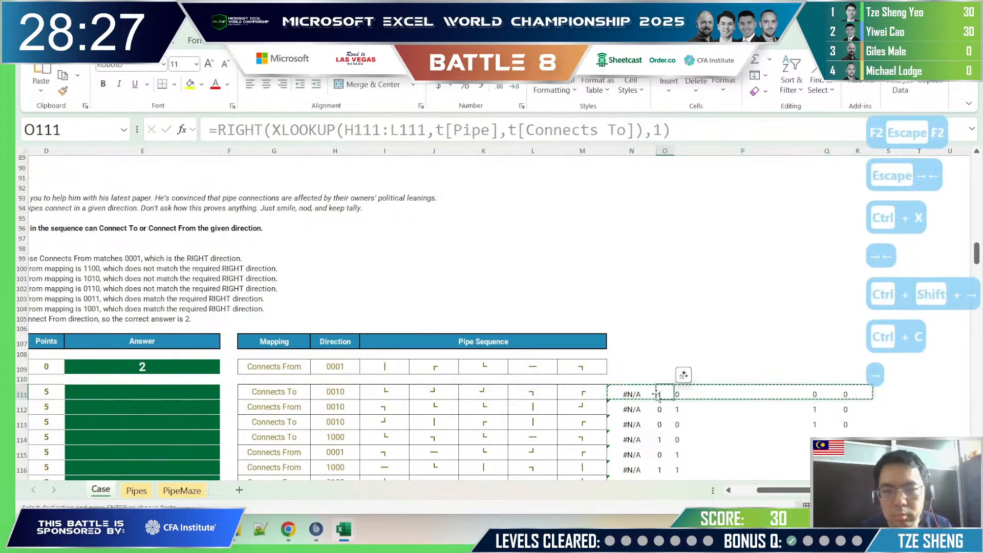
key(ctrl+v)
Step: Clear the misaligned lookup formulas from N111:N130
key(Down)
key(Up)
key(Left)
key(ctrl+Down)
key(Delete)
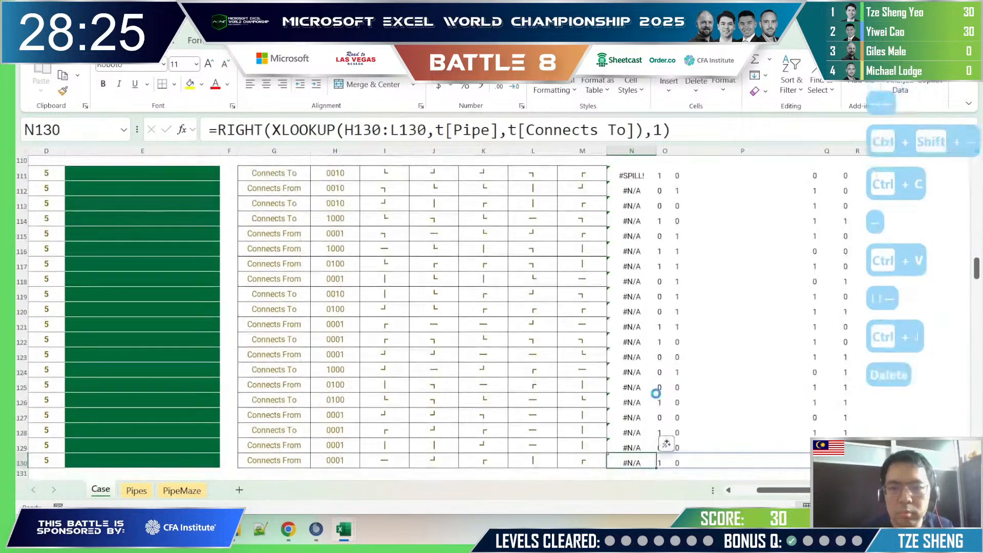
key(Right)
key(Up)
key(Left)
key(ctrl+shift+Up)
key(shift+Down)
key(shift+Up)
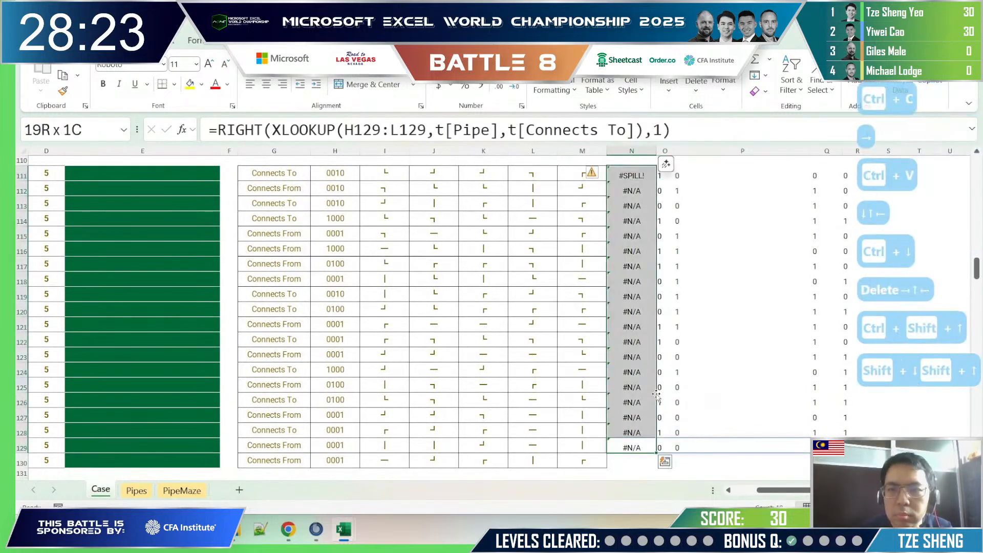
key(Delete)
Step: Fill the O111 formula down through O130 and select the resulting Level 2 block
key(Right)
key(ctrl+shift+Up)
key(ctrl+d)
key(Down)
key(ctrl+d)
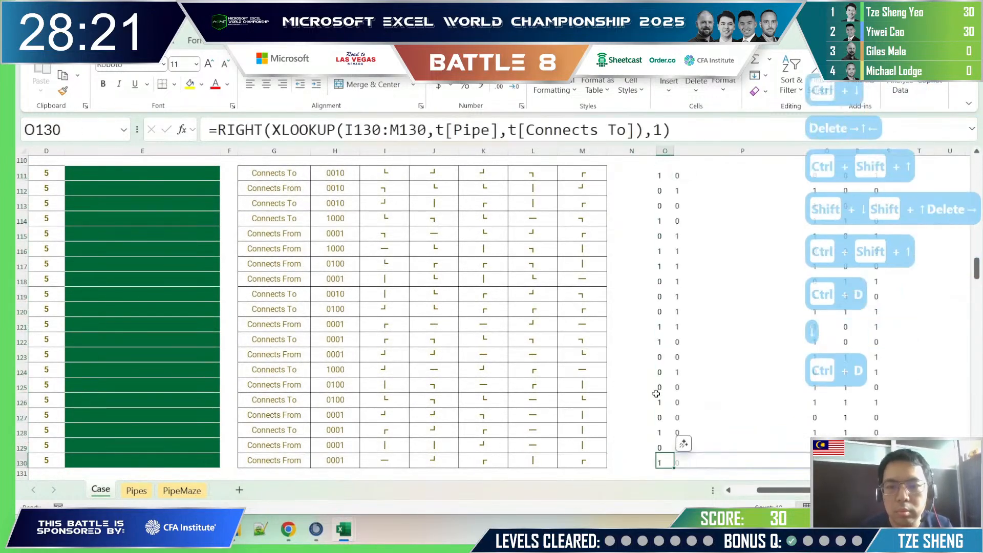
key(ctrl+Up)
key(ctrl+shift+Down)
key(ctrl+shift+Right)
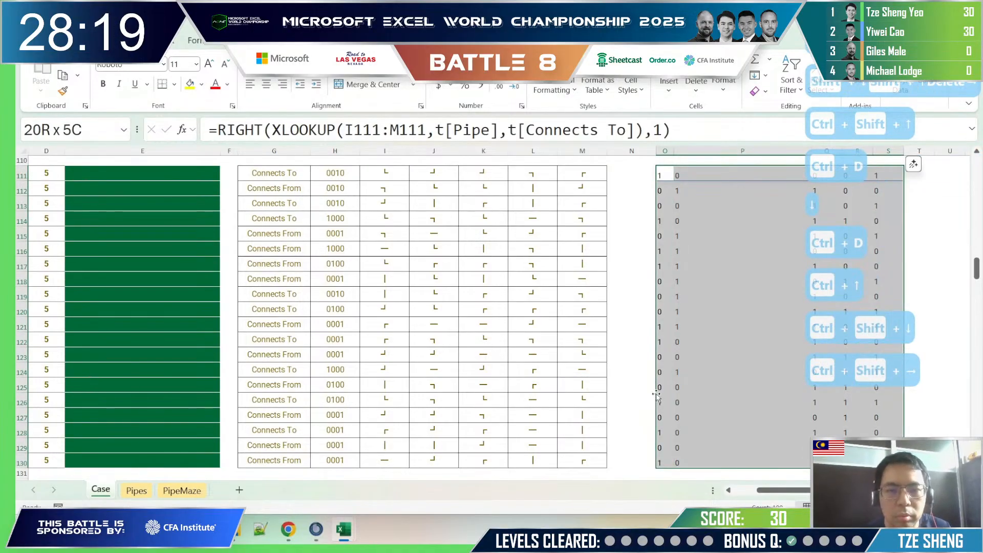
Step: Append *1 to the O111 formula to make its results numeric and fill it down through O130
click(667, 460)
scroll(666, 460, up, 6)
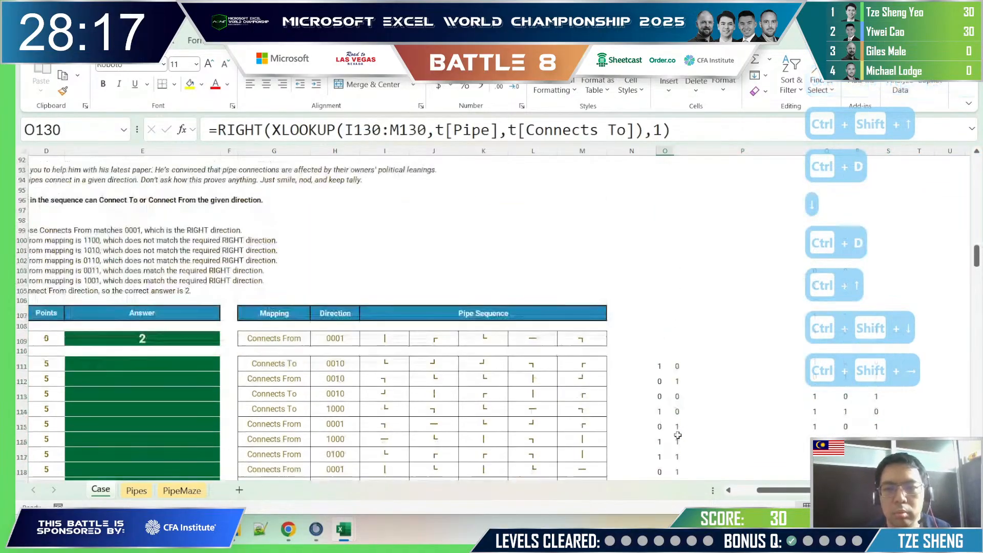
click(664, 366)
drag(665, 366, 667, 427)
key(shift+Caps_Lock)
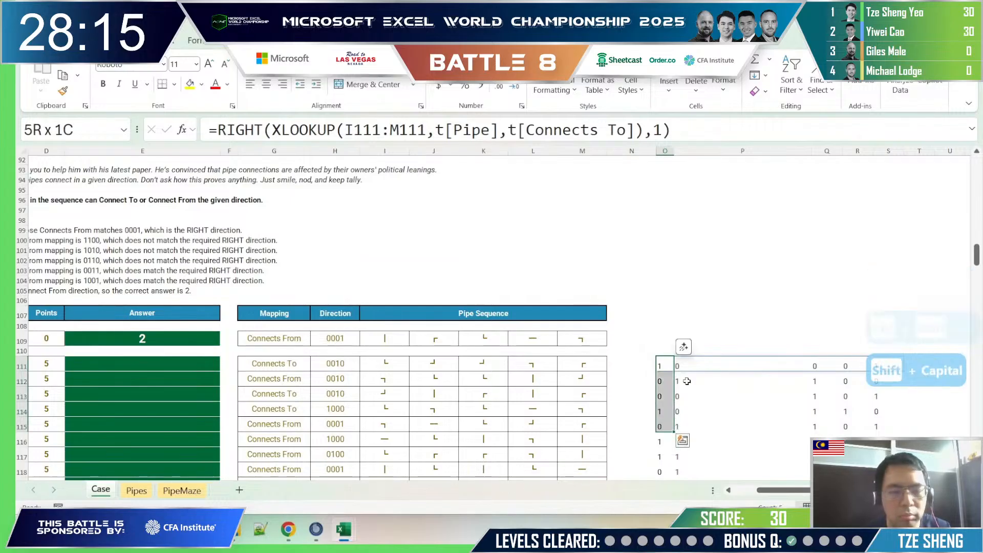
key(F2)
text(*1)
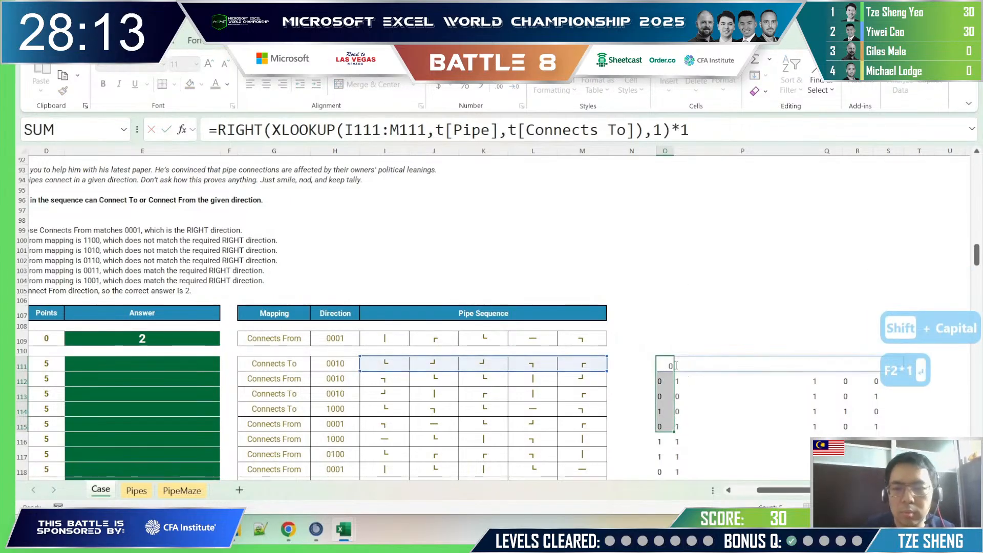
key(Return)
key(Up)
key(ctrl+shift+Down)
key(ctrl+d)
Step: Append *1 to the Level 1 formula in N86 and copy it over the rest of N67:N86
key(ctrl+Up)
key(ctrl+Down)
key(ctrl+c)
key(ctrl+Up)
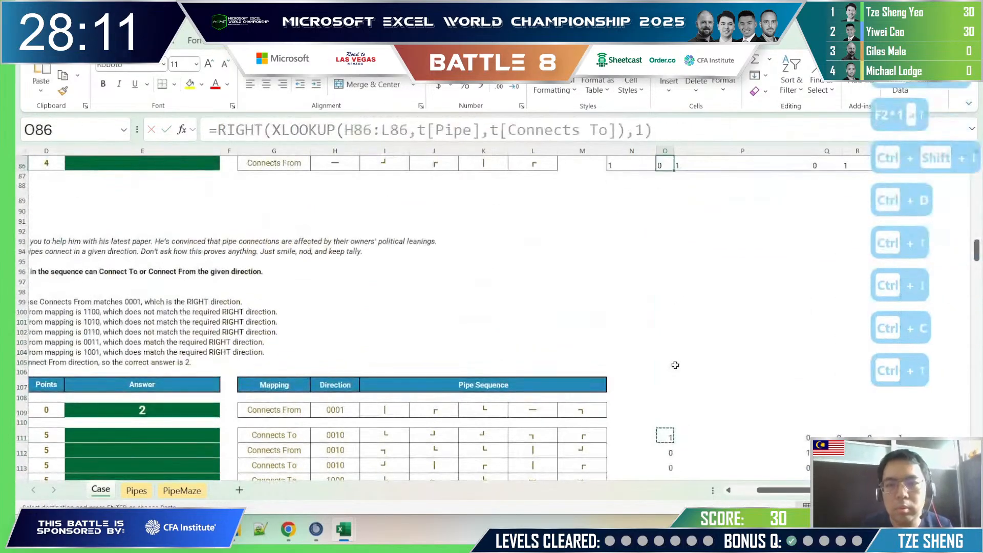
key(Left)
key(F2)
text(*1)
key(Return)
key(Up)
key(ctrl+c)
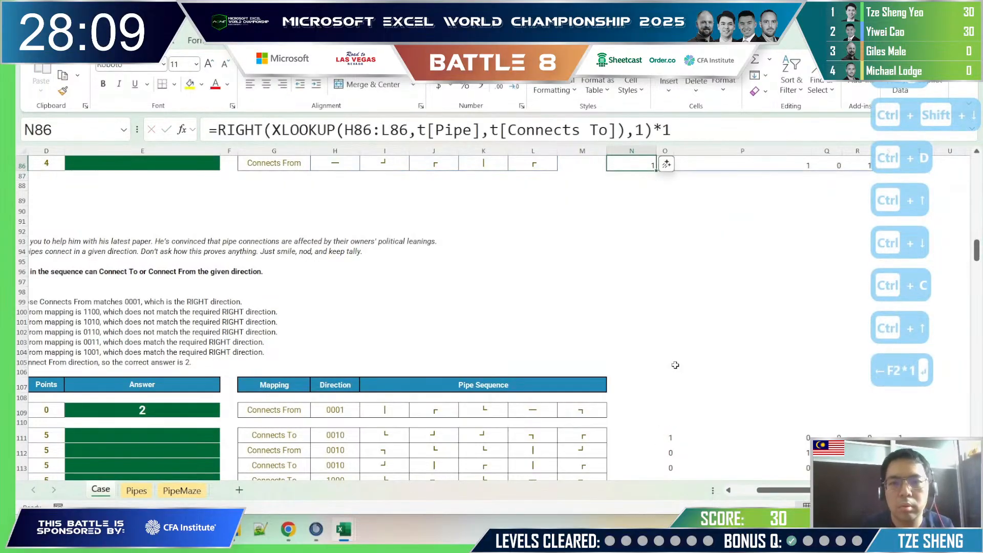
key(ctrl+shift+Up)
key(ctrl+v)
Step: Move the Level 1 formulas from N67:N86 to the column starting at O67, in line with Level 2
key(ctrl+shift+Up)
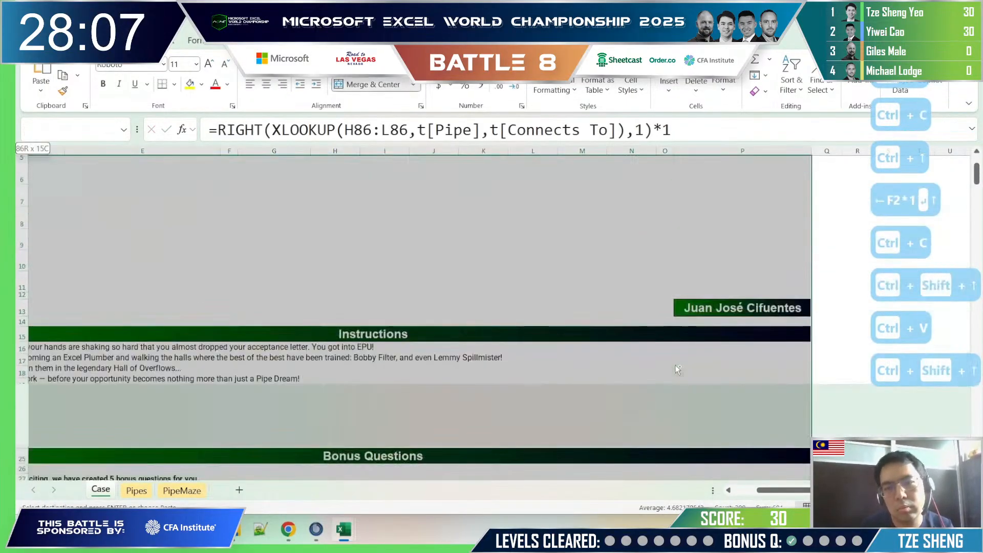
key(Right)
key(Left)
key(ctrl+shift+Up)
key(ctrl+x)
key(Right)
key(ctrl+Up)
key(ctrl+v)
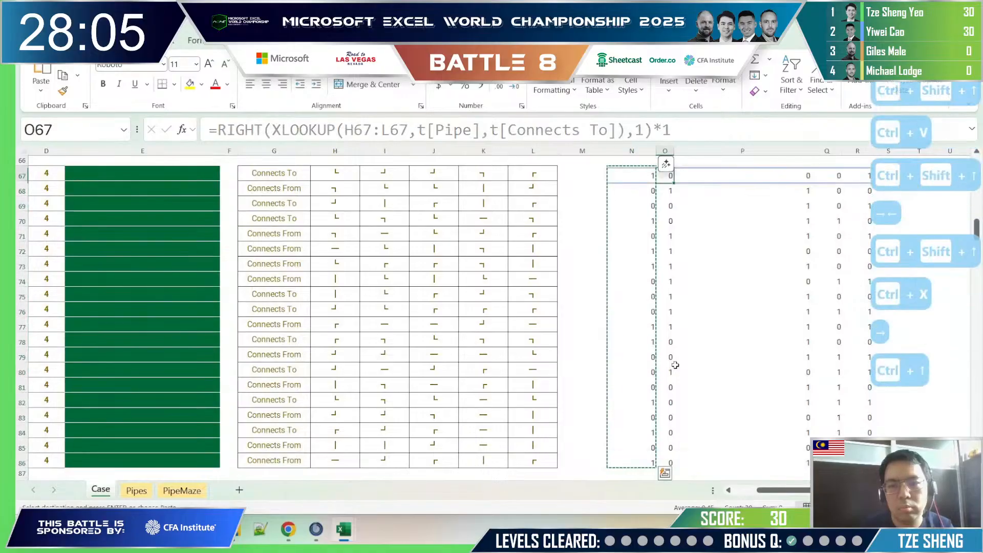
Step: Select all Level 1 and Level 2 results from O67 to S130 to read their sum, and recheck bonus question B
key(Right)
key(Left)
key(ctrl+shift+Down)
key(ctrl+shift+Down)
key(ctrl+shift+Down)
key(ctrl+shift+Down)
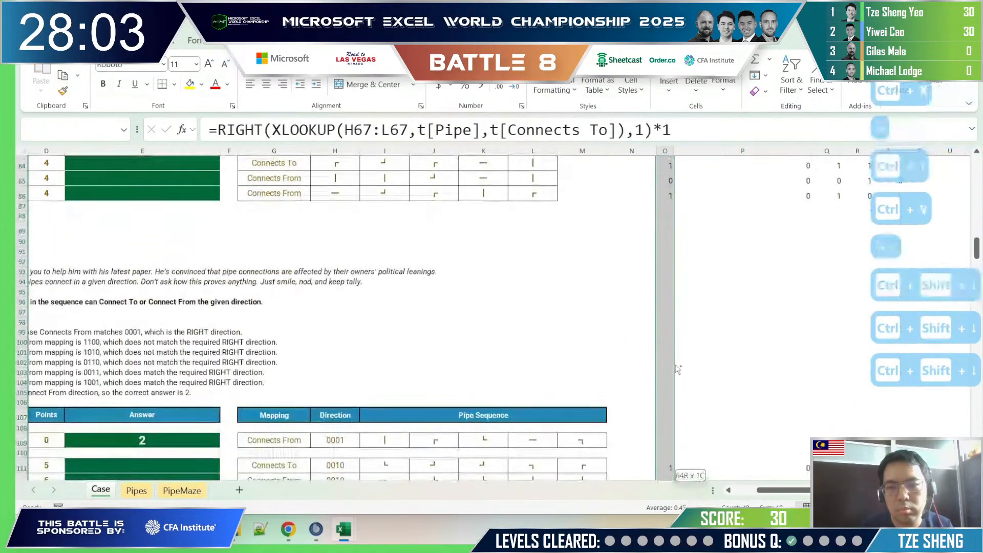
scroll(554, 364, up, 19)
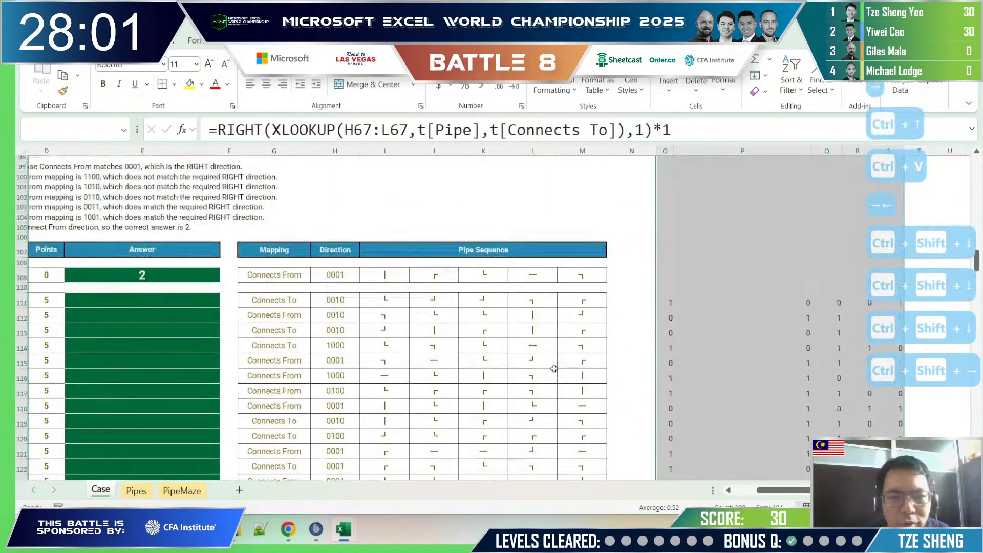
scroll(494, 359, up, 10)
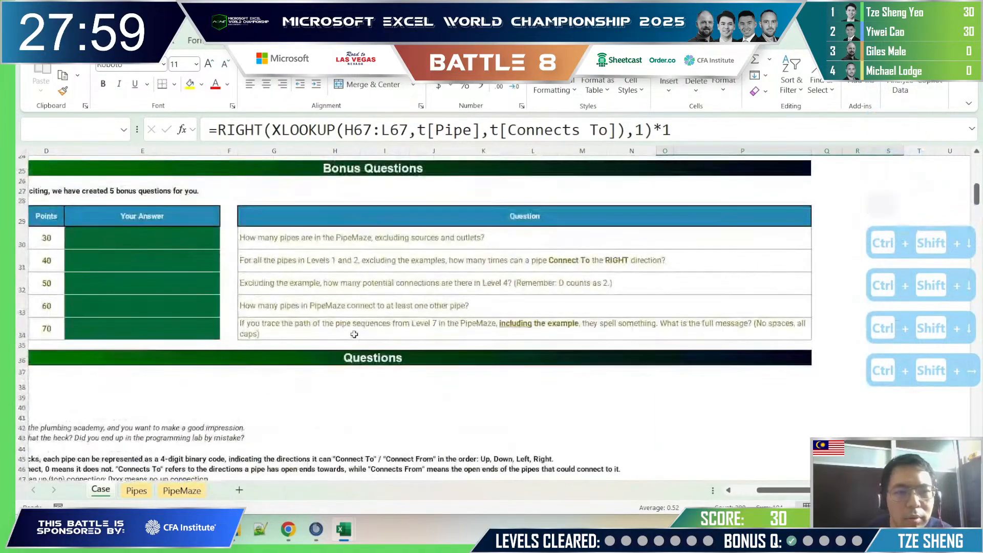
Step: Switch to the contest page in Chrome and submit 104 as the answer to bonus question B
key(alt+Tab)
text(104)
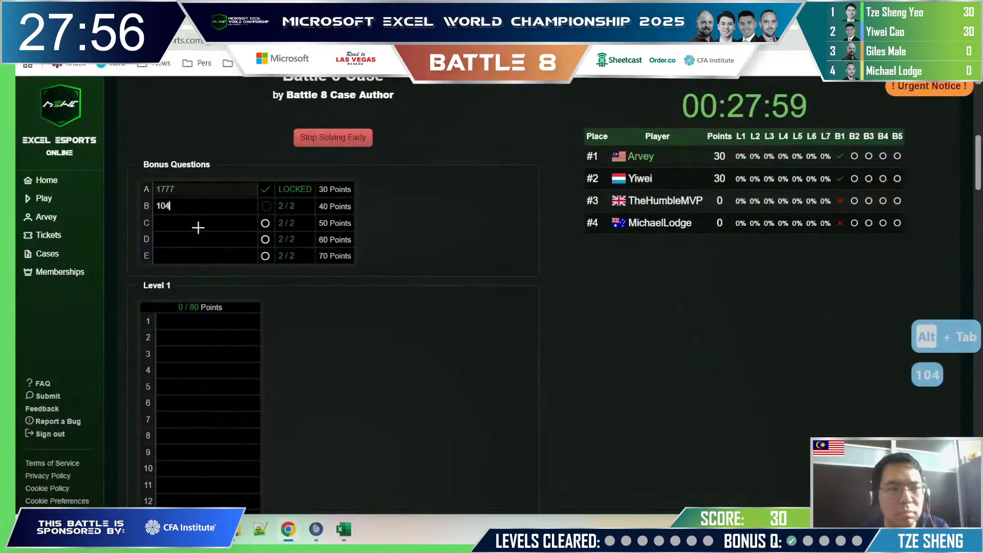
key(Return)
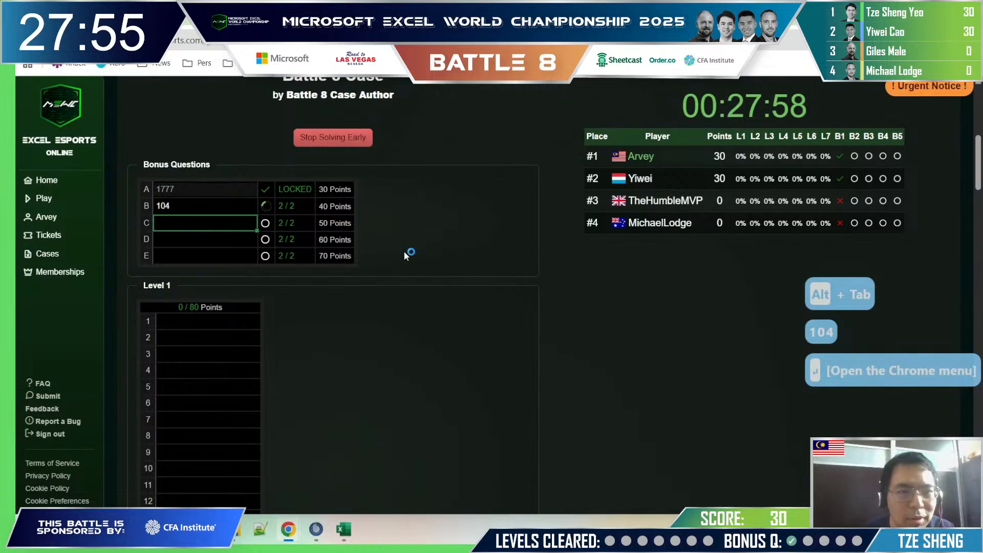
key(Tab)
Step: Return to the Excel workbook and read the bonus question about potential connections in Level 4
key(alt+Tab)
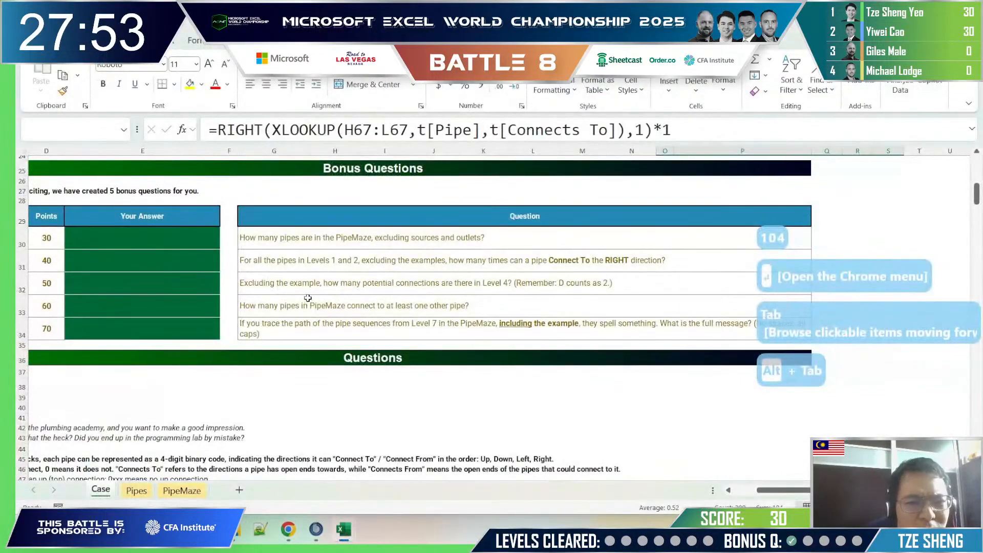
click(309, 290)
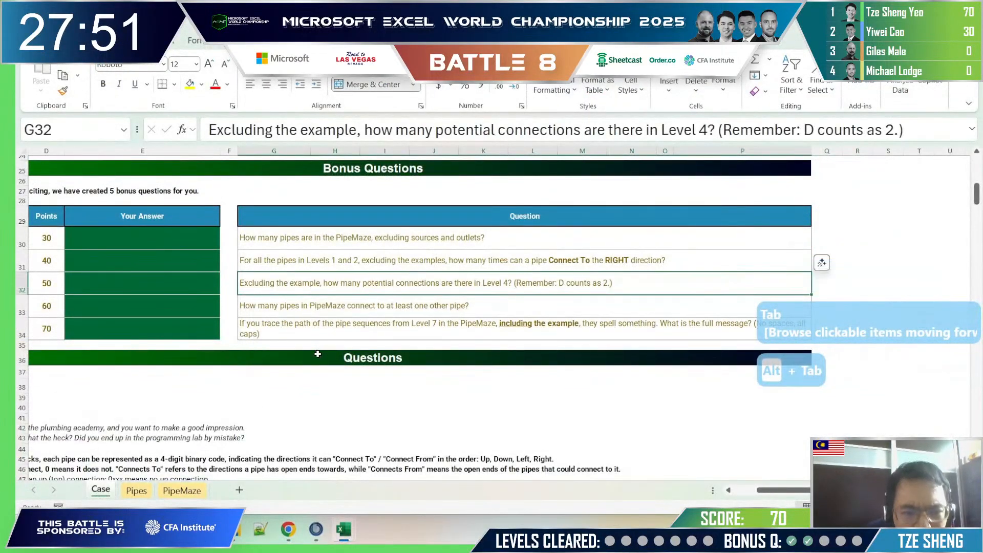
click(244, 409)
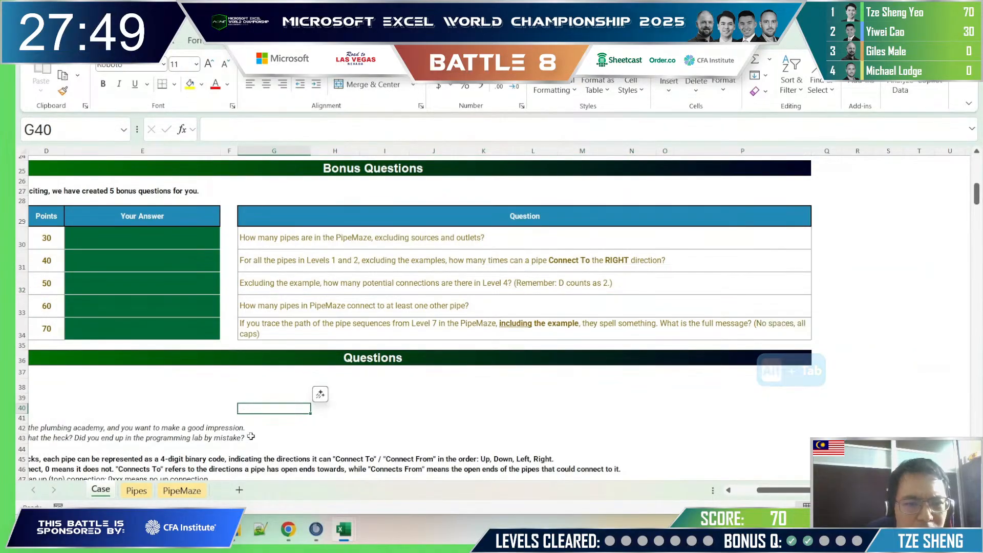
Step: Review the Level 7 bonus question and the Level 1 instructions, example and hints down to the first answer cell
click(331, 323)
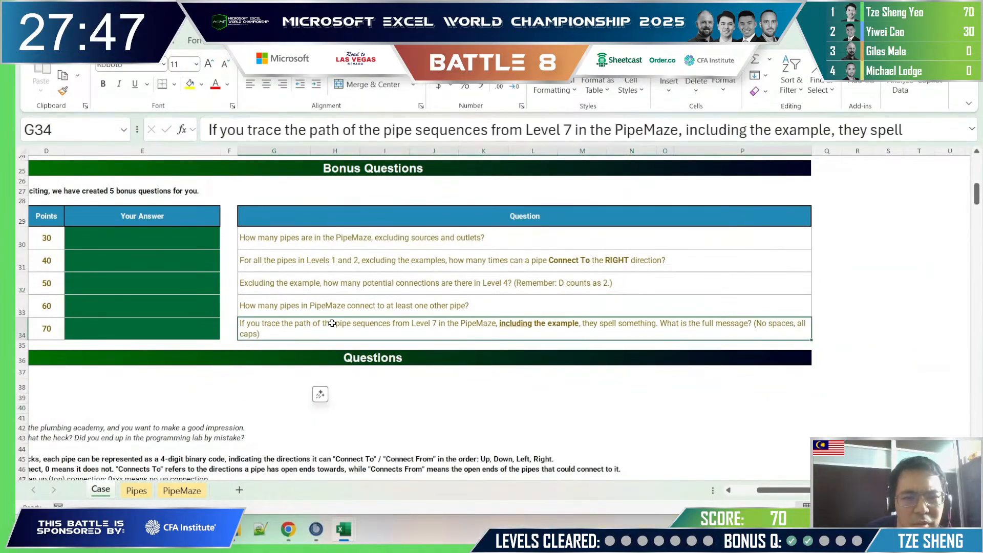
drag(323, 427, 97, 438)
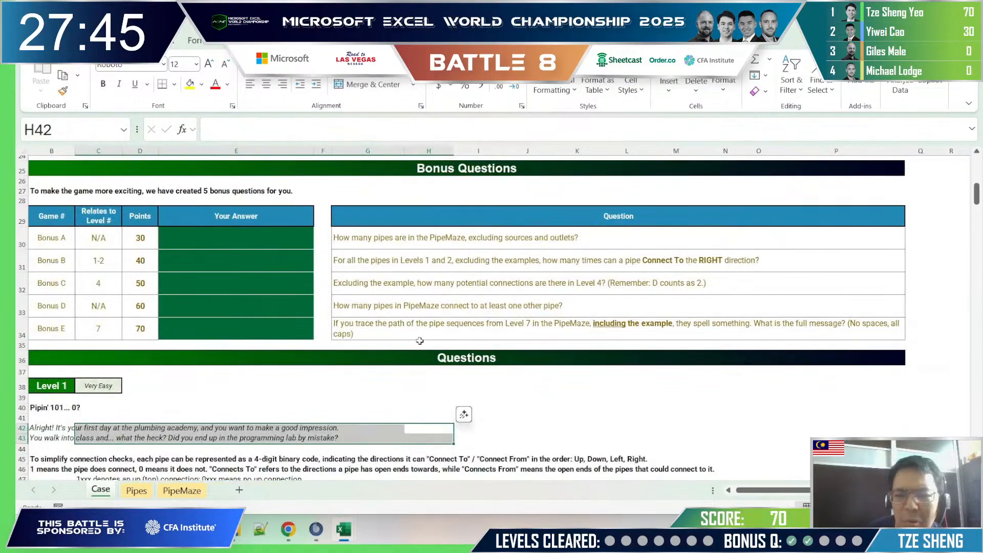
click(403, 333)
click(207, 407)
scroll(205, 407, down, 4)
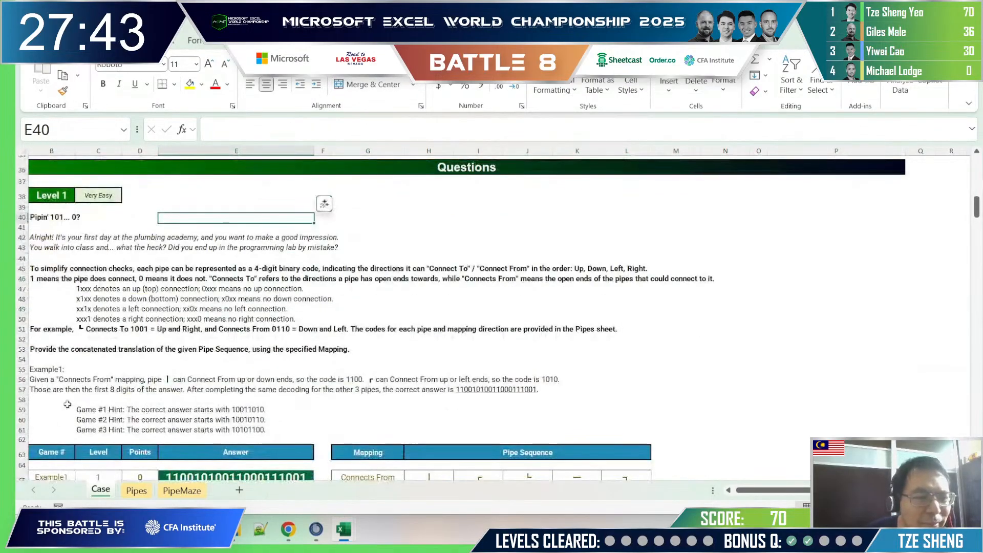
drag(67, 401, 17, 404)
click(149, 389)
scroll(153, 379, down, 5)
click(191, 344)
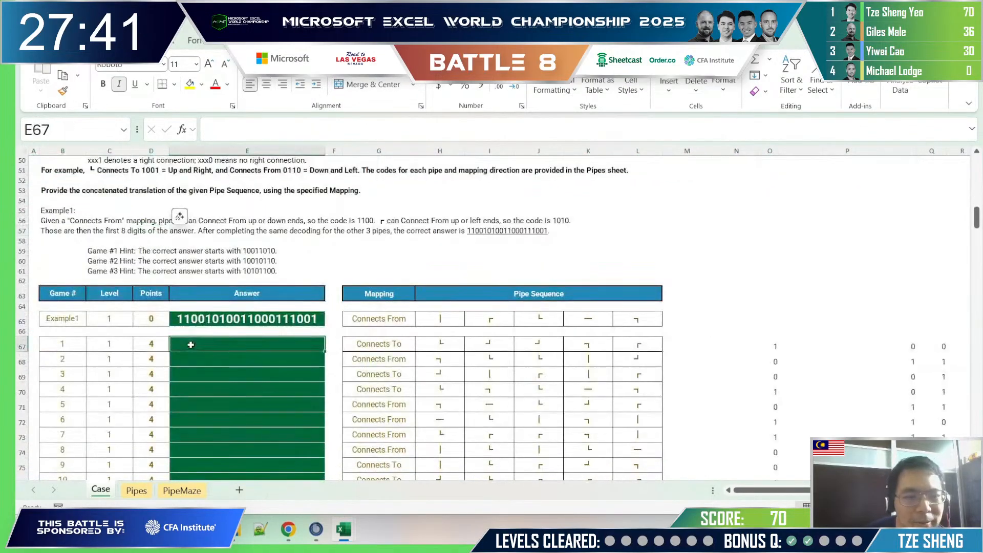
Step: Compare the Level 1 answer fields on the contest page in Chrome with the Level 1 answer table in the Excel workbook
key(alt+Tab)
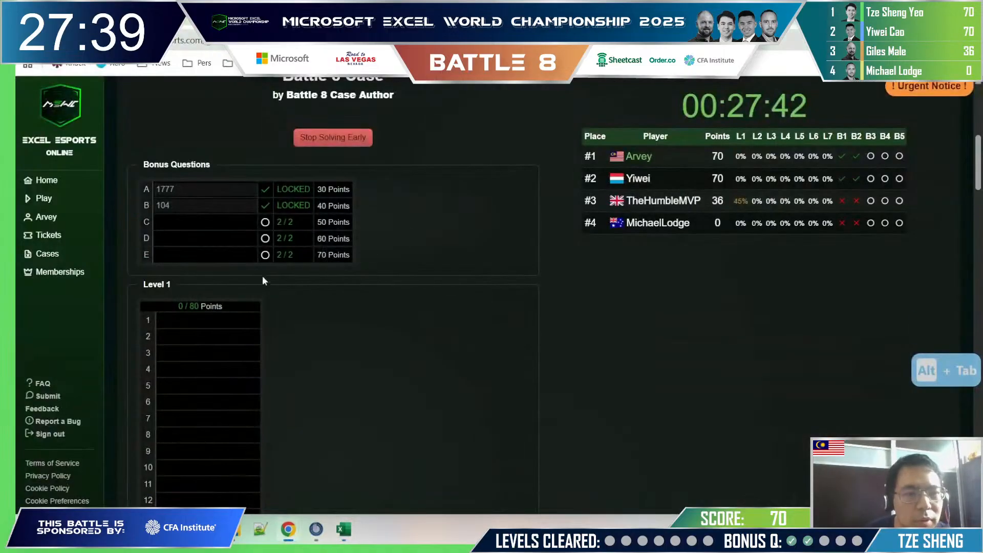
key(alt+Tab)
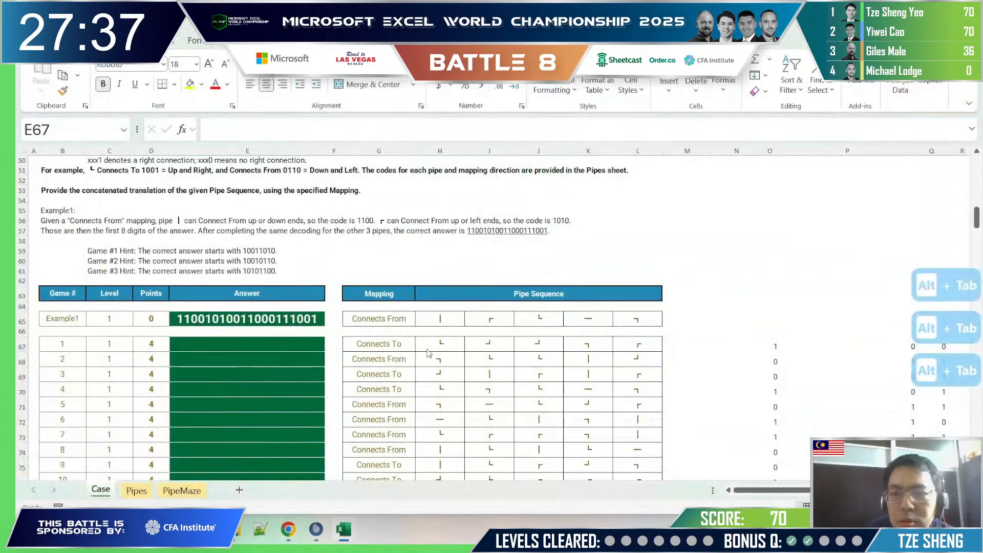
key(alt+Tab)
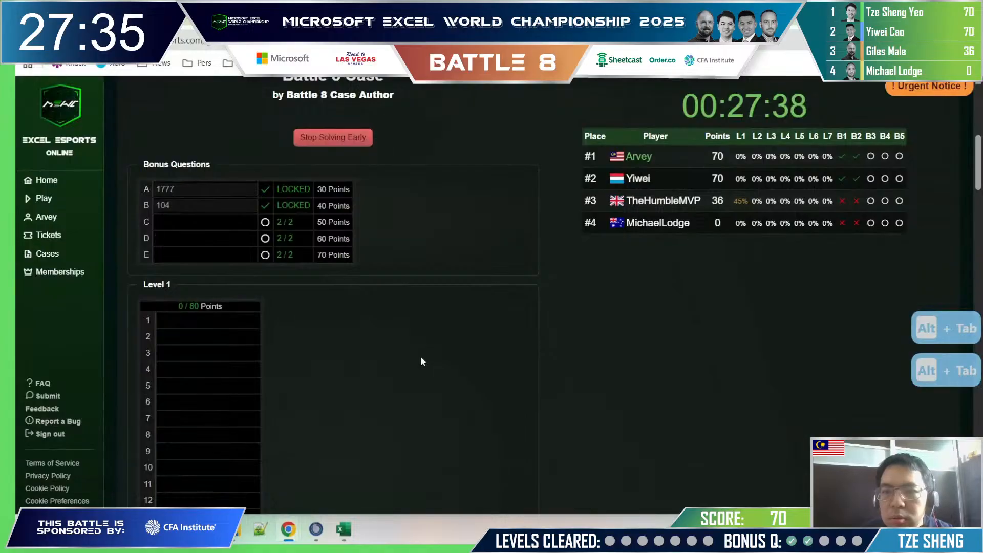
key(alt+Tab)
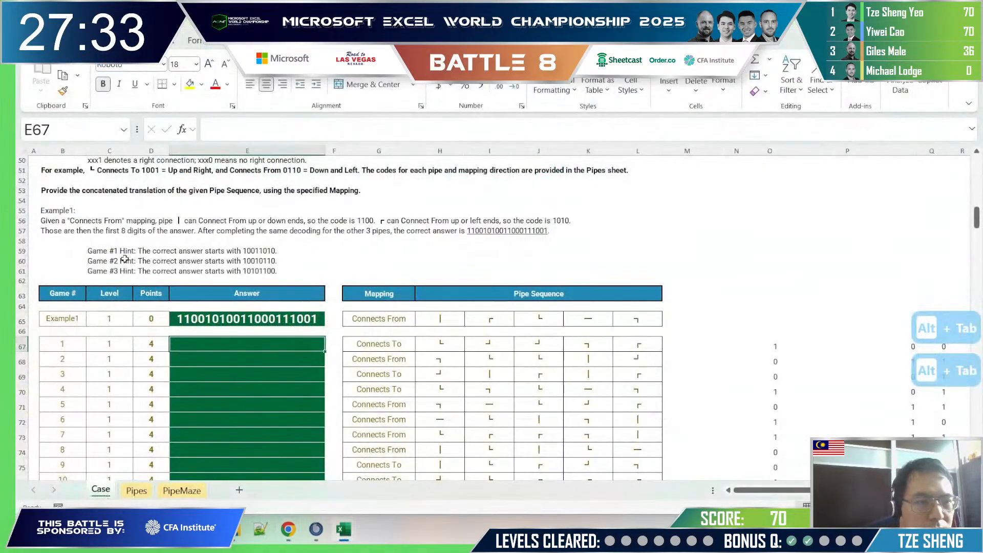
scroll(133, 263, up, 2)
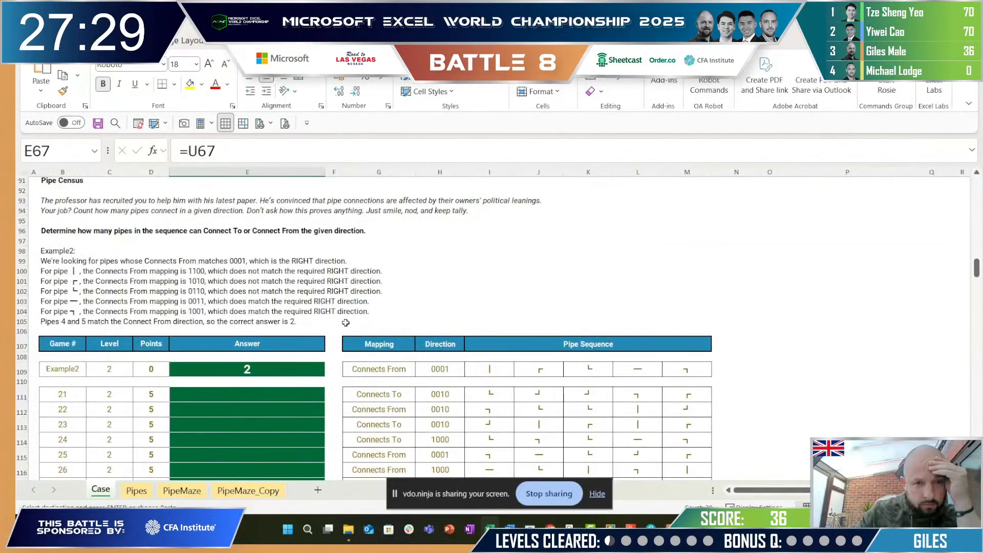
Step: Read the Level 2 Pipe Census instructions and inspect the direction code in the Example2 row
scroll(347, 272, down, 1)
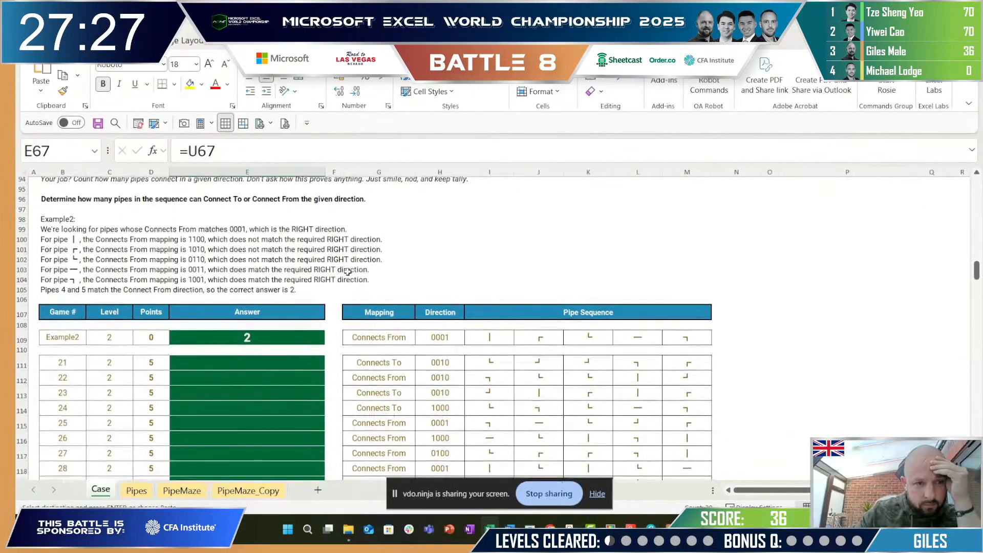
scroll(322, 247, down, 1)
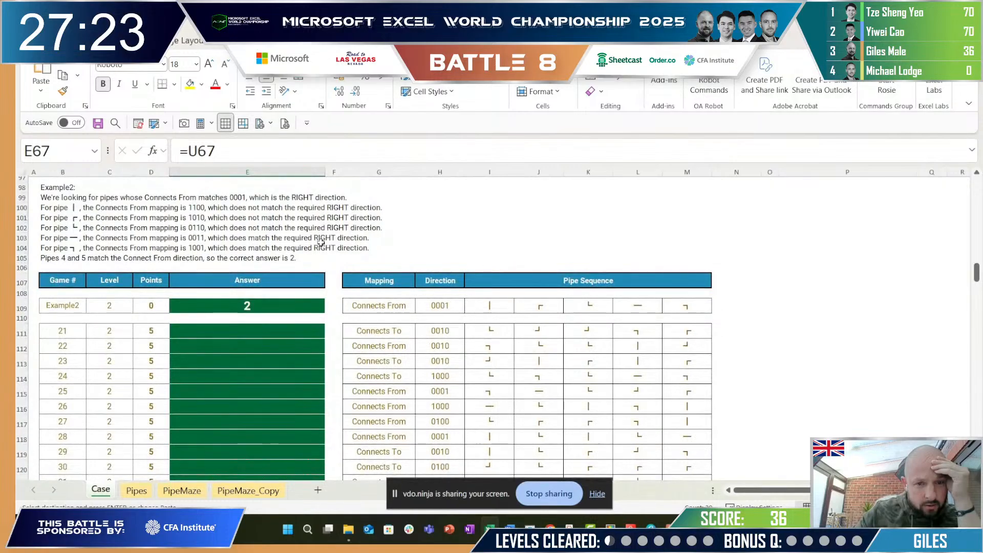
scroll(416, 300, up, 1)
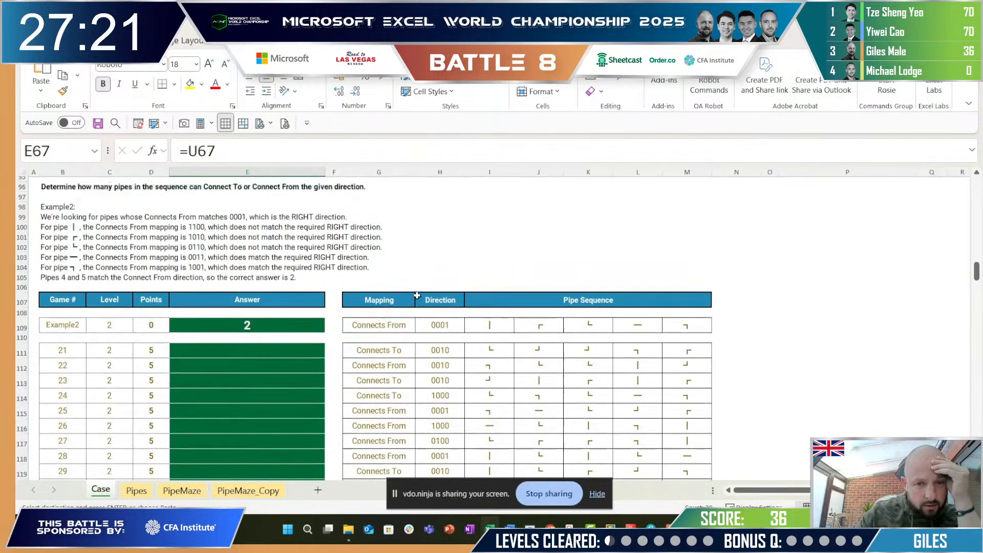
click(443, 339)
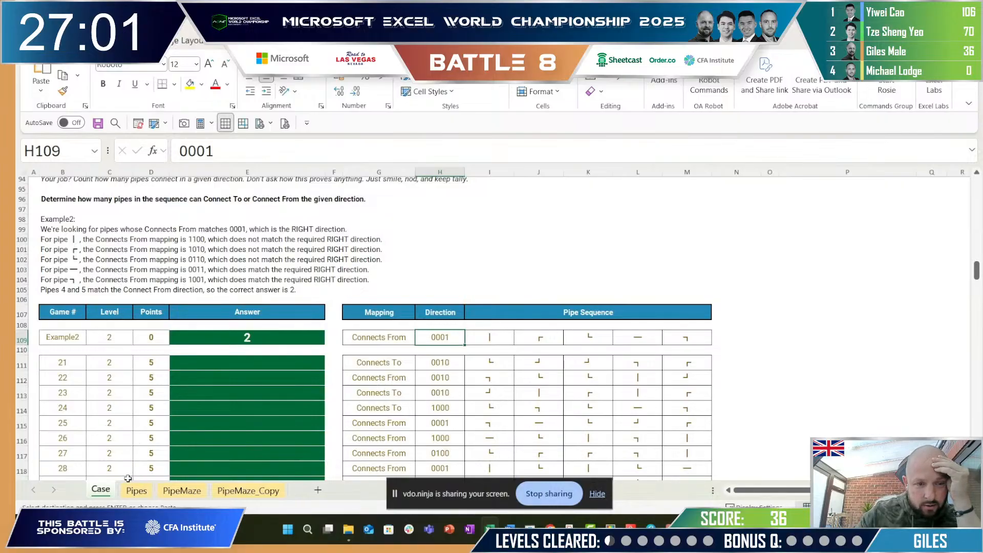
Step: Check the Connects To and Connects From codes on the Pipes sheet against the Level 2 example on the Case sheet
click(134, 492)
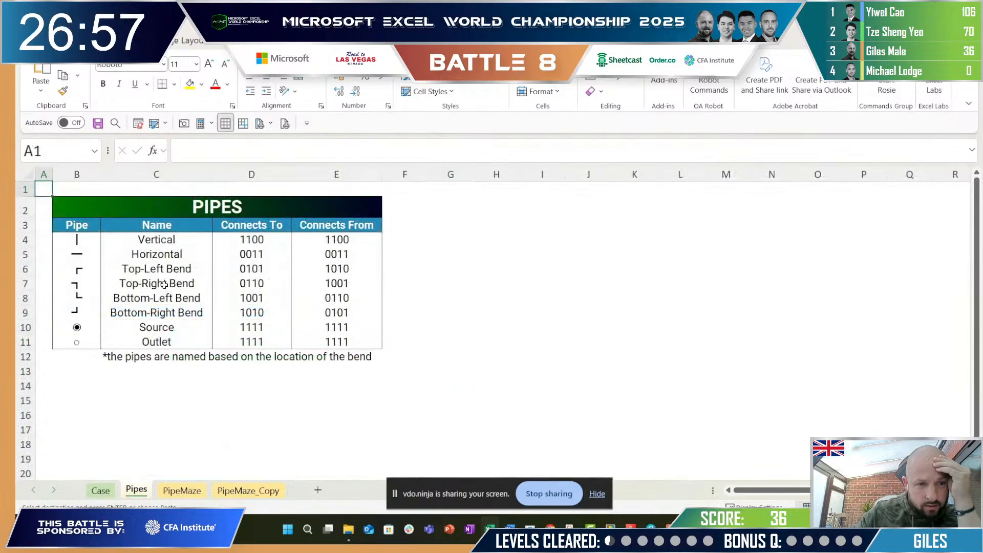
scroll(168, 298, down, 1)
scroll(164, 297, up, 1)
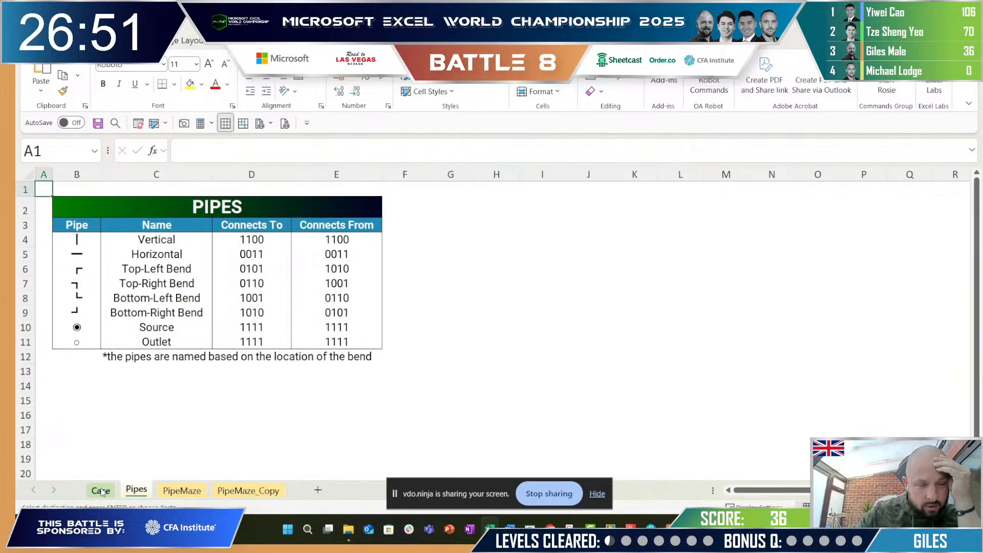
click(101, 490)
scroll(279, 350, down, 1)
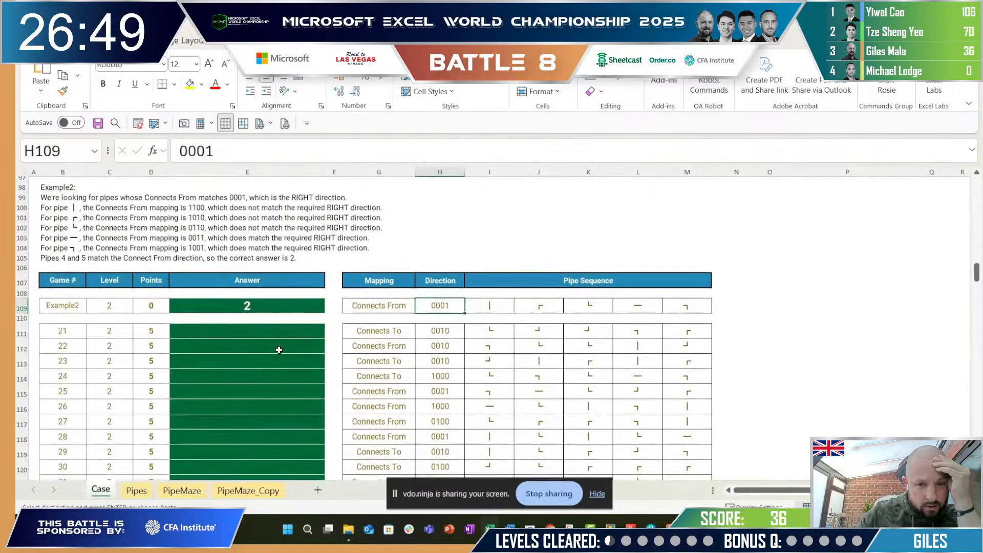
scroll(391, 348, up, 2)
scroll(398, 351, down, 1)
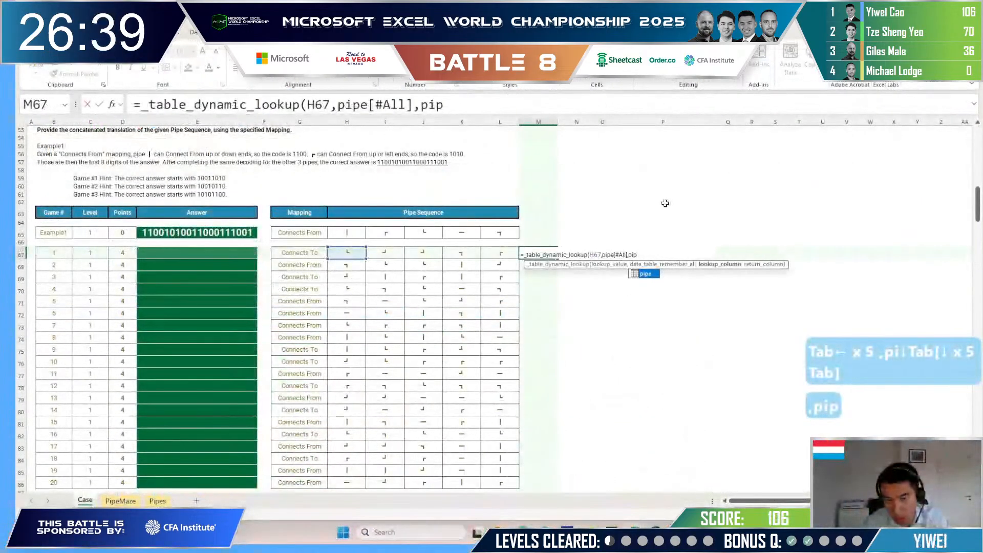
text([)
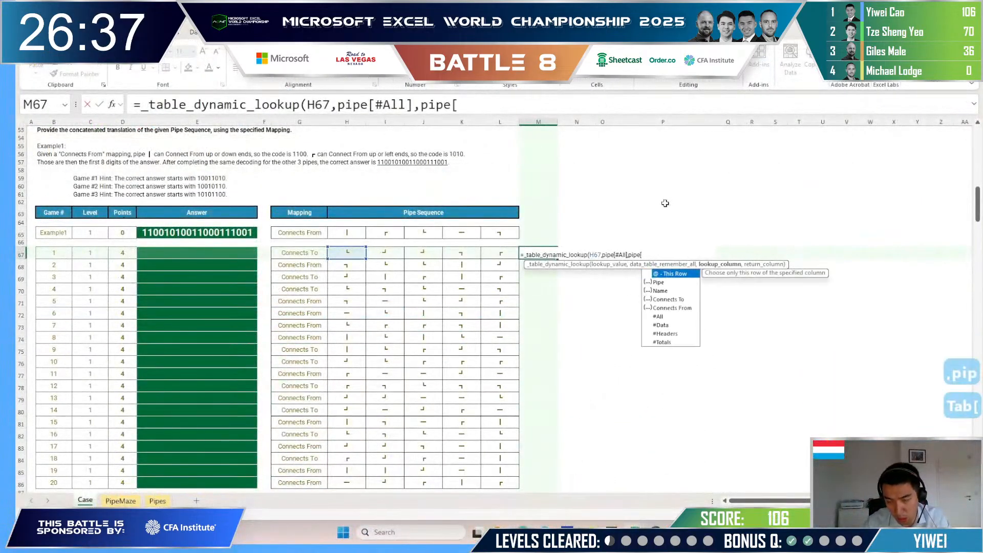
key(Down)
key(Tab)
text(],pi)
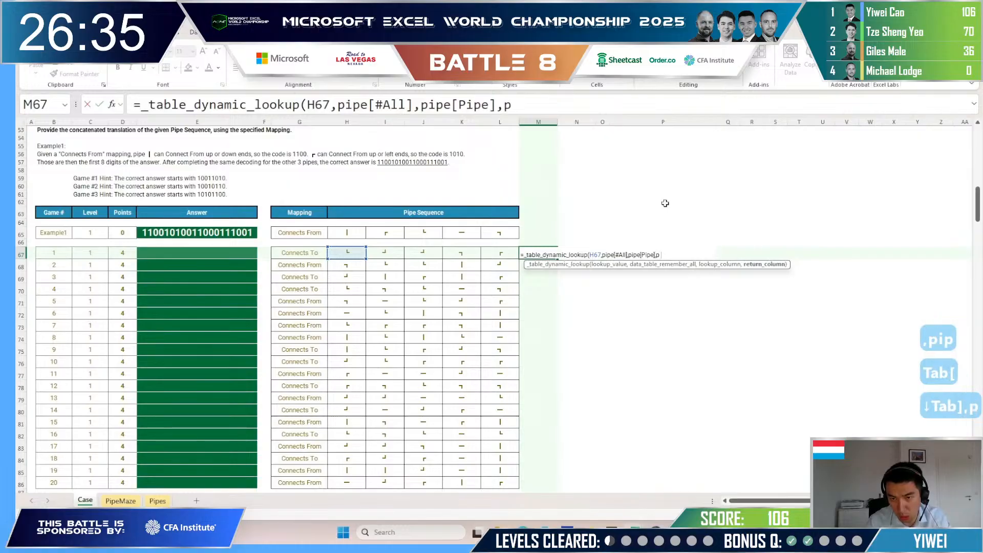
key(Down)
key(Tab)
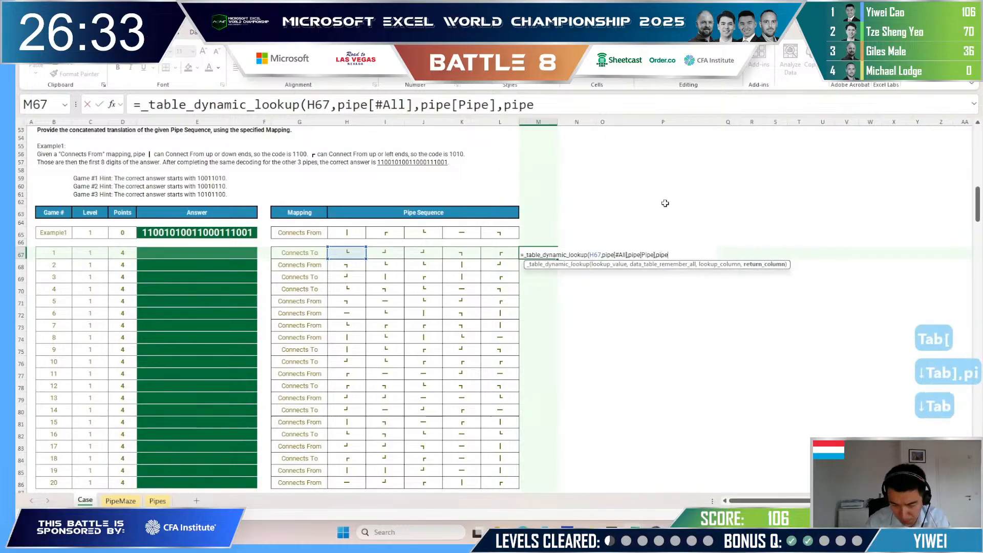
text([)
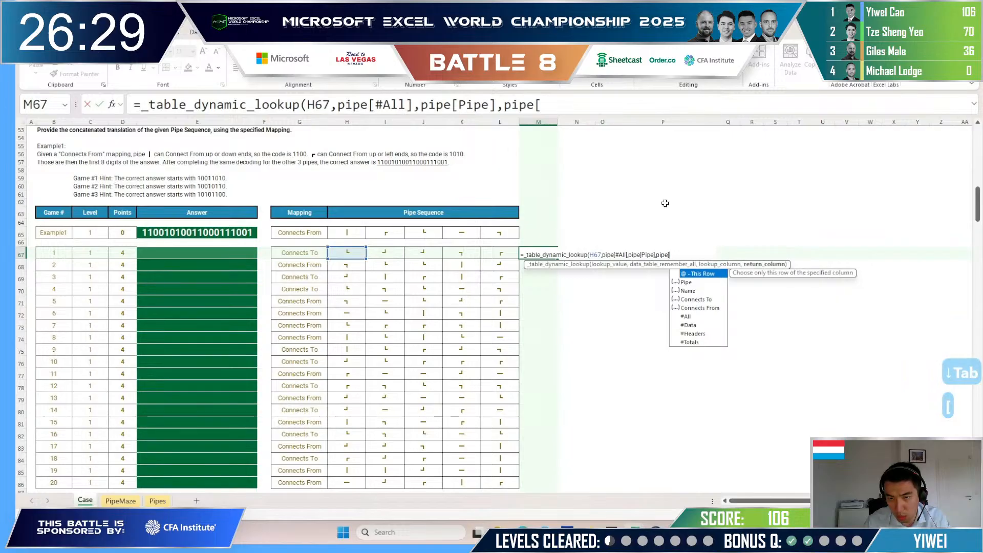
text(\\\\\)
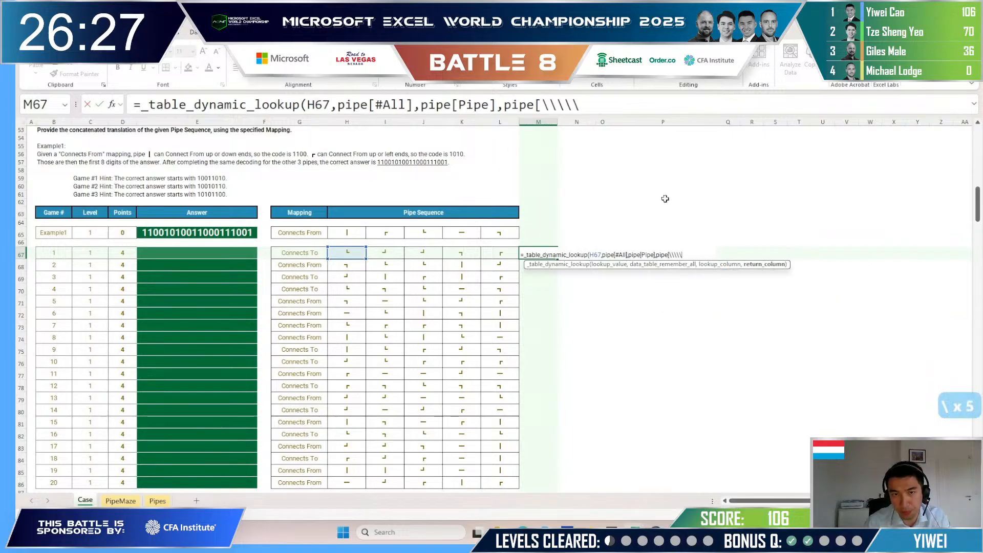
drag(435, 115, 357, 111)
key(BackSpace)
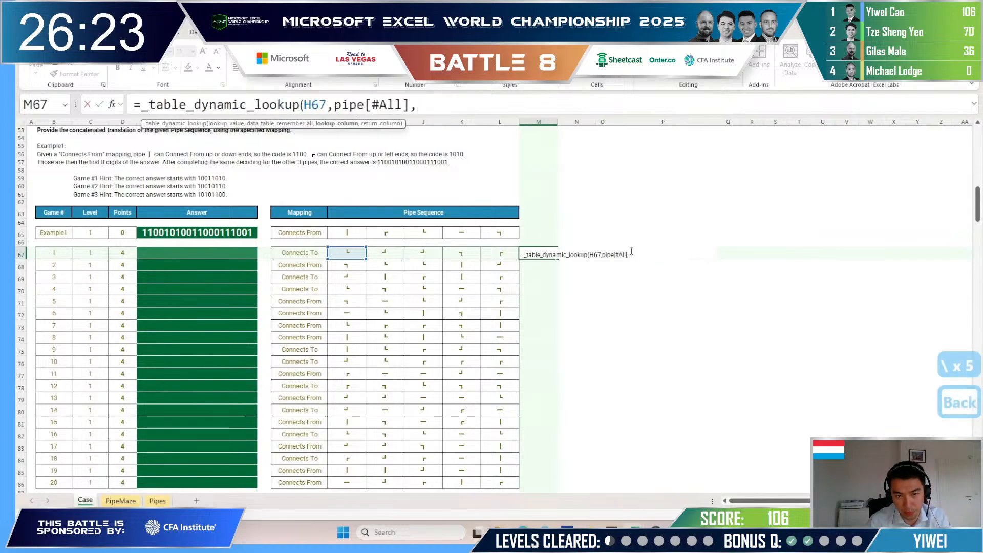
Step: Complete the _table_dynamic_lookup formula in M67 with $M$63 as the lookup column and G67 as the return column
click(536, 213)
key(F4)
text(,)
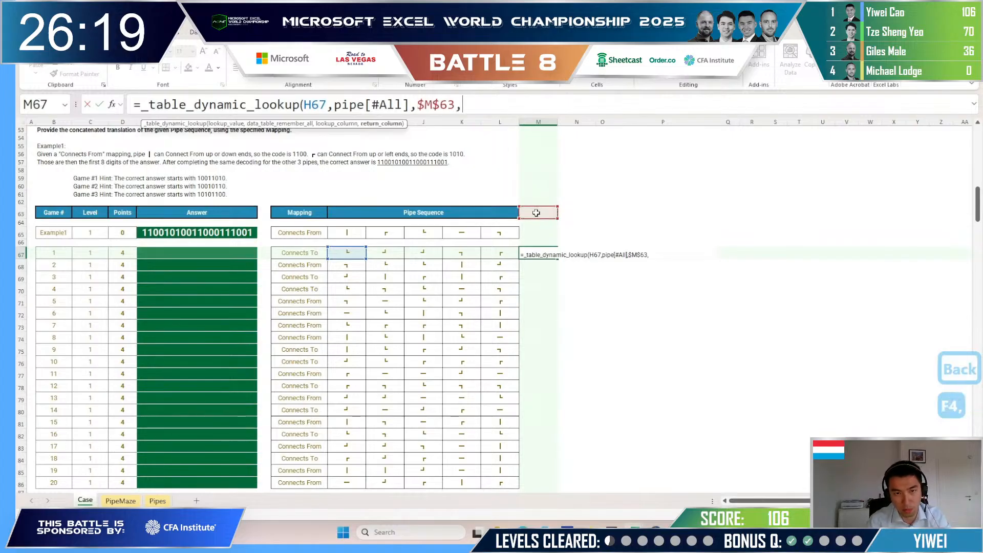
click(299, 255)
text())
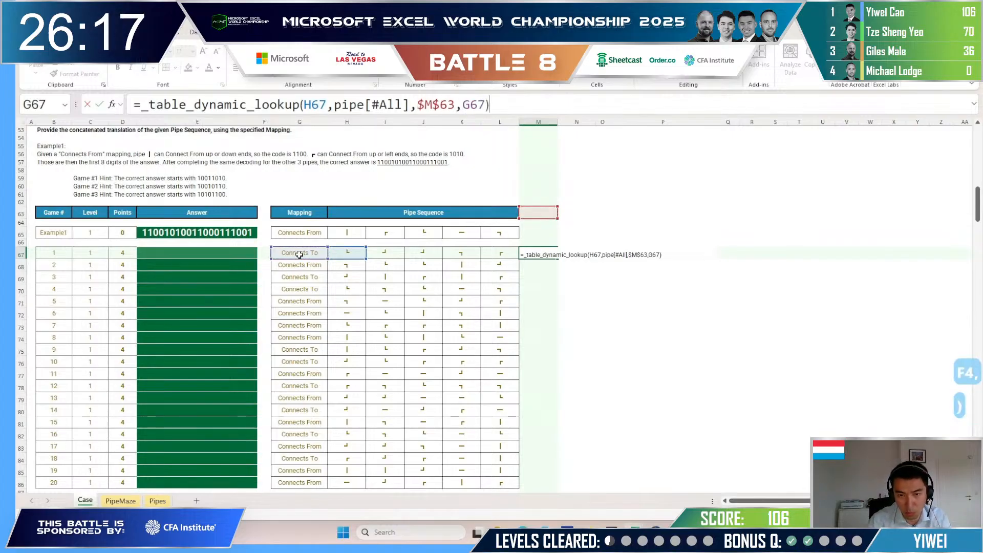
key(Return)
Step: Enter Pipe in M63 as the lookup column name for the Level 1 formula
key(Up)
key(Up)
key(Up)
key(Up)
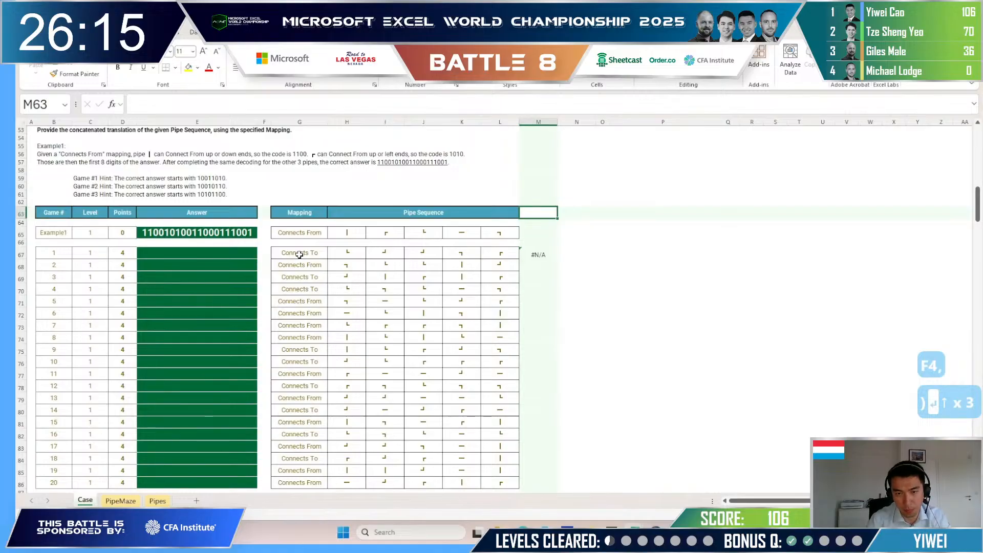
text(Piepe)
key(BackSpace)
key(BackSpace)
key(BackSpace)
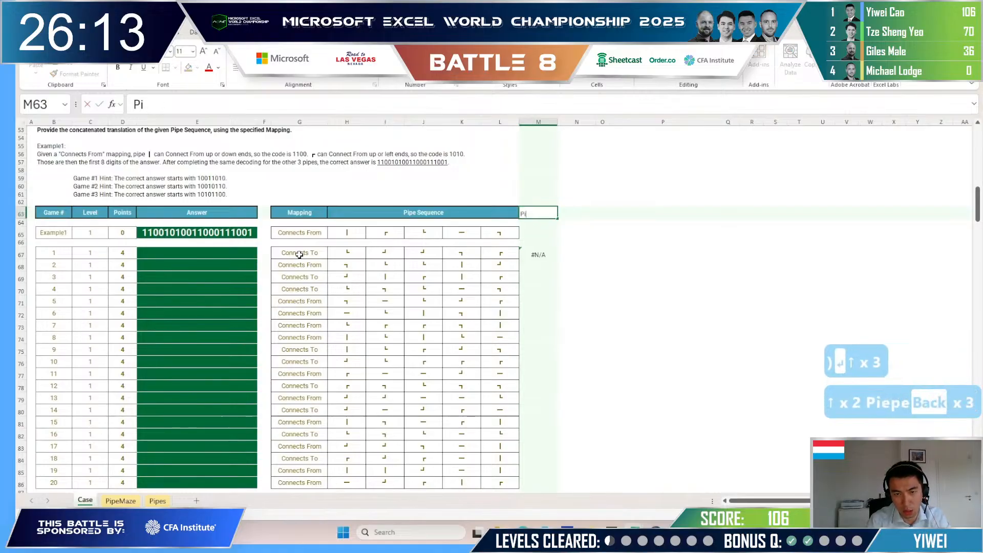
text(pe)
key(Return)
Step: Lock the column of the return-column reference in the M67 lookup formula as $G67
key(Down)
key(Down)
key(Down)
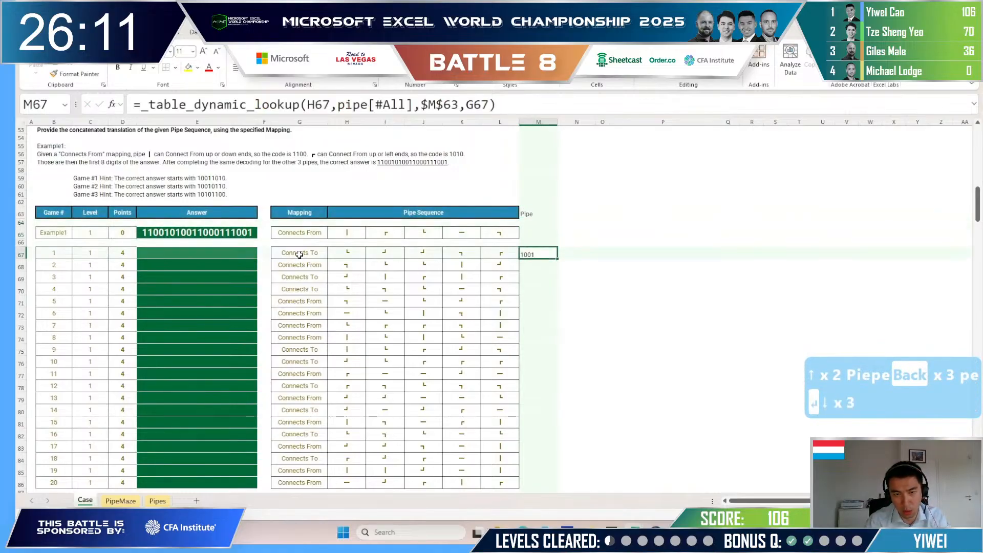
key(F2)
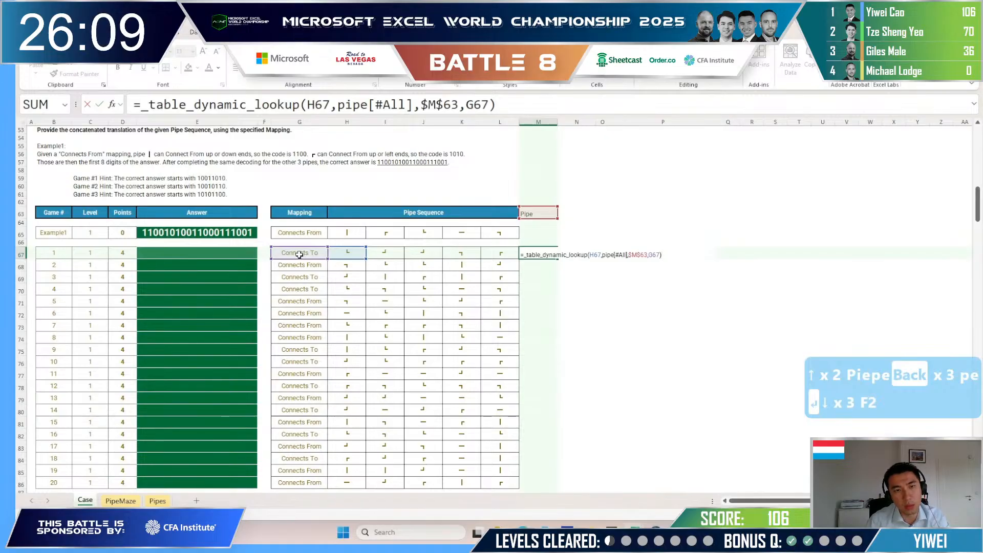
click(468, 108)
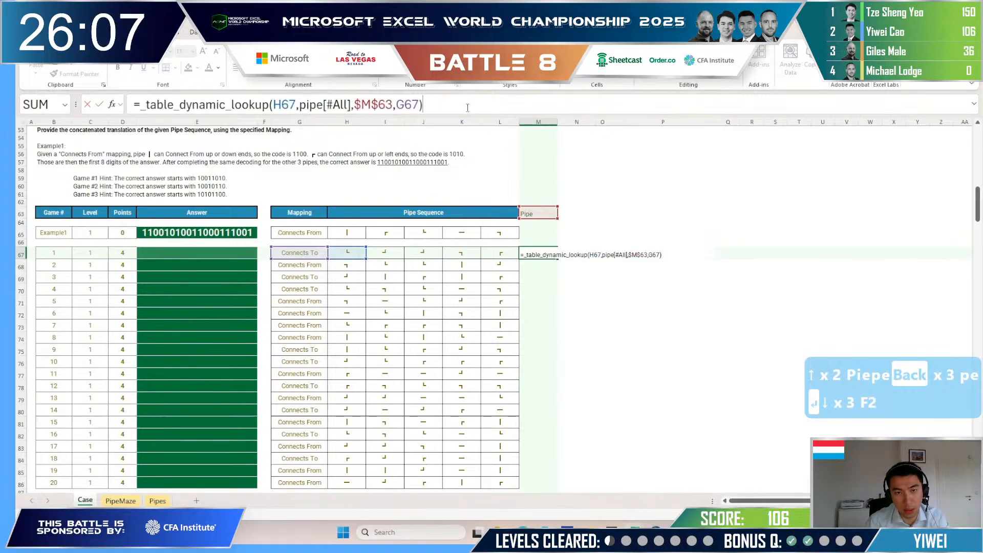
click(395, 111)
text($)
key(Return)
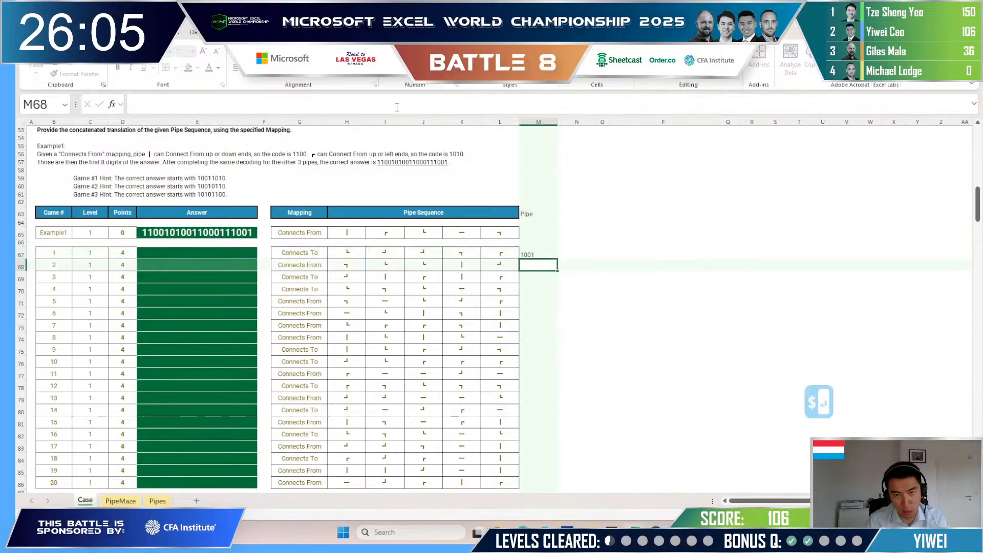
Step: Copy the M67 lookup formula across to Q67 and check the pasted formulas
key(Up)
key(ctrl+c)
key(shift+Right)
key(shift+Right)
key(shift+Right)
key(shift+Right)
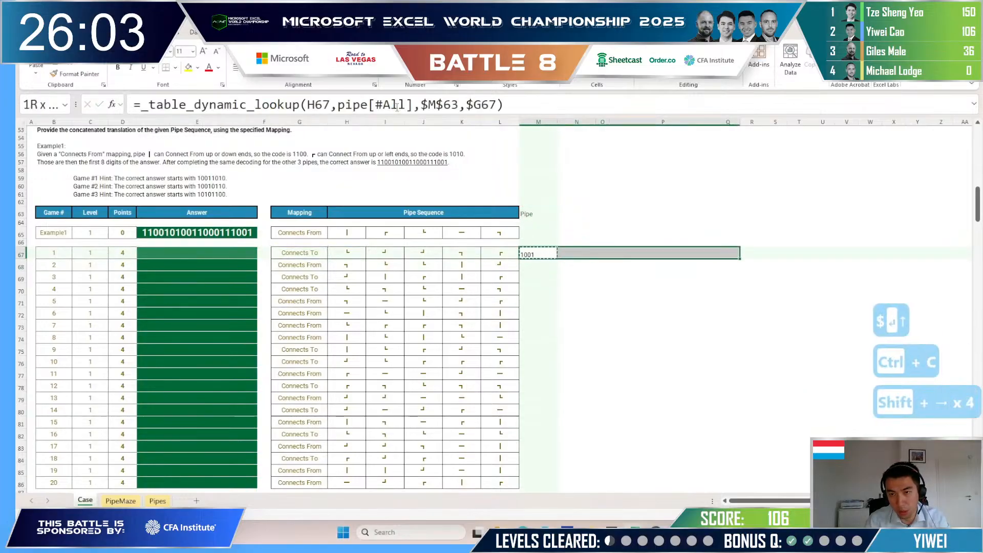
key(ctrl+v)
key(Left)
key(Right)
key(Right)
key(ctrl+Right)
key(Left)
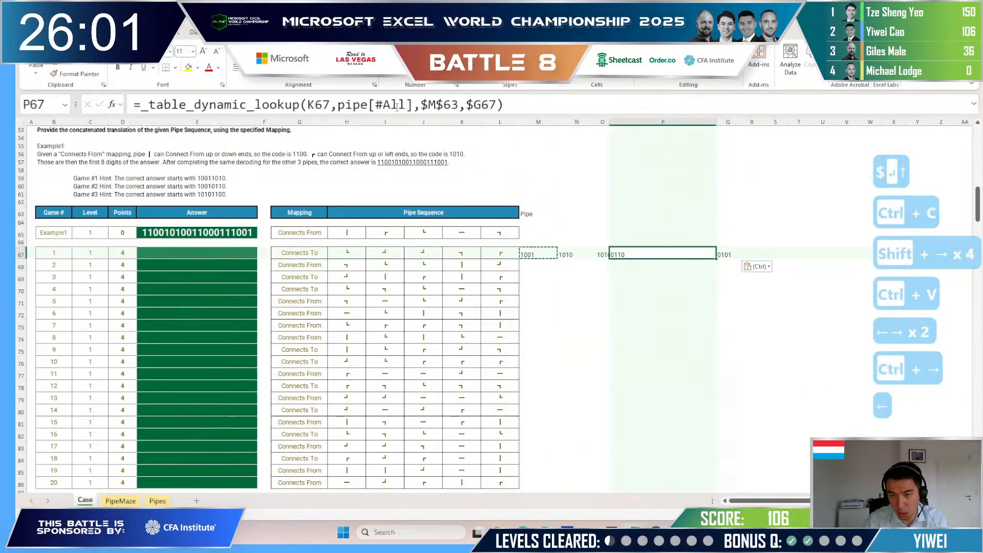
Step: Enter =CONCAT(M67:Q67) in R67 to join the five translated pipe codes of game 1
key(Right)
key(Right)
text(=con)
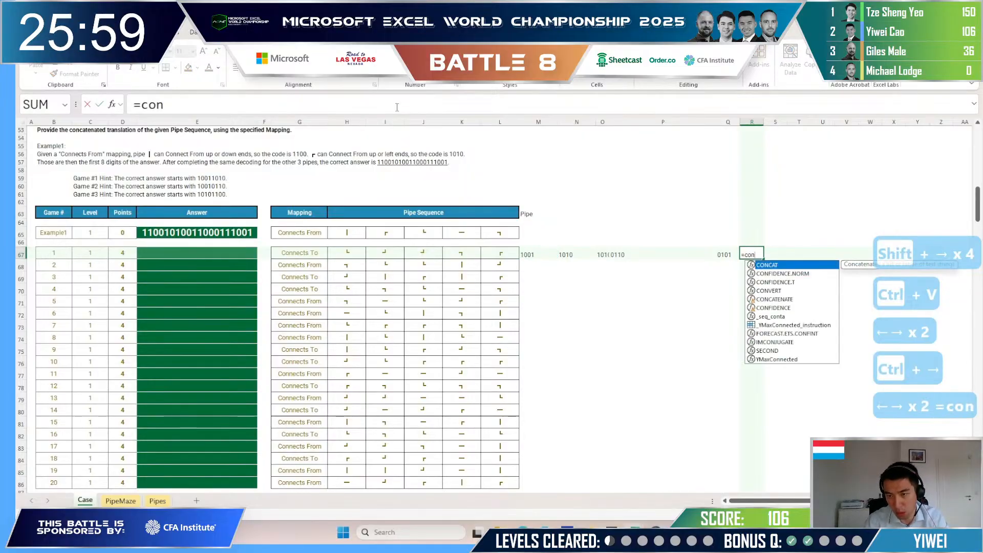
key(Tab)
key(Left)
key(shift+Left)
key(shift+Left)
key(shift+Left)
key(shift+Left)
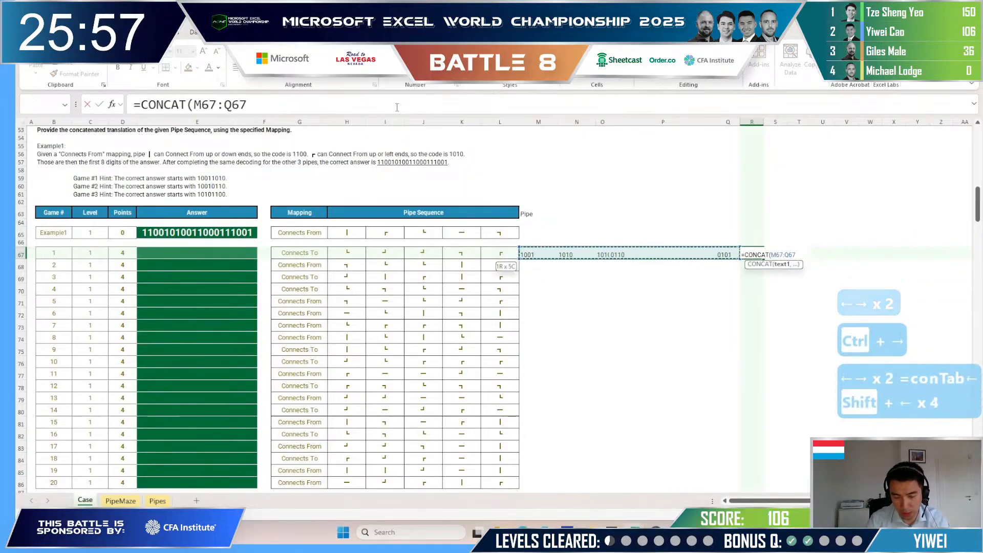
text())
key(Return)
Step: Copy the M67:R67 lookup and concatenation formulas down through row 86 for all Level 1 games
key(Up)
key(Left)
key(ctrl+Left)
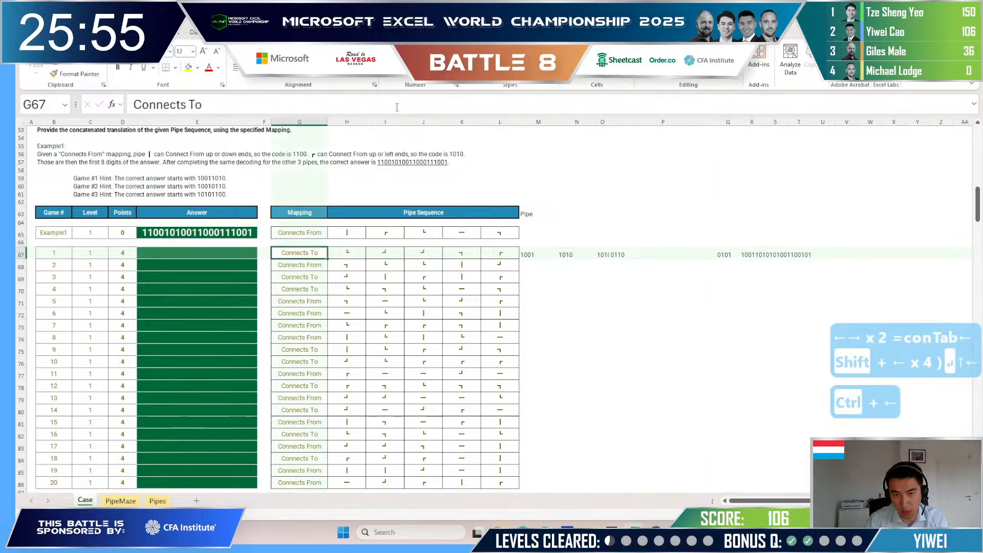
key(Right)
click(528, 255)
key(ctrl+shift+Right)
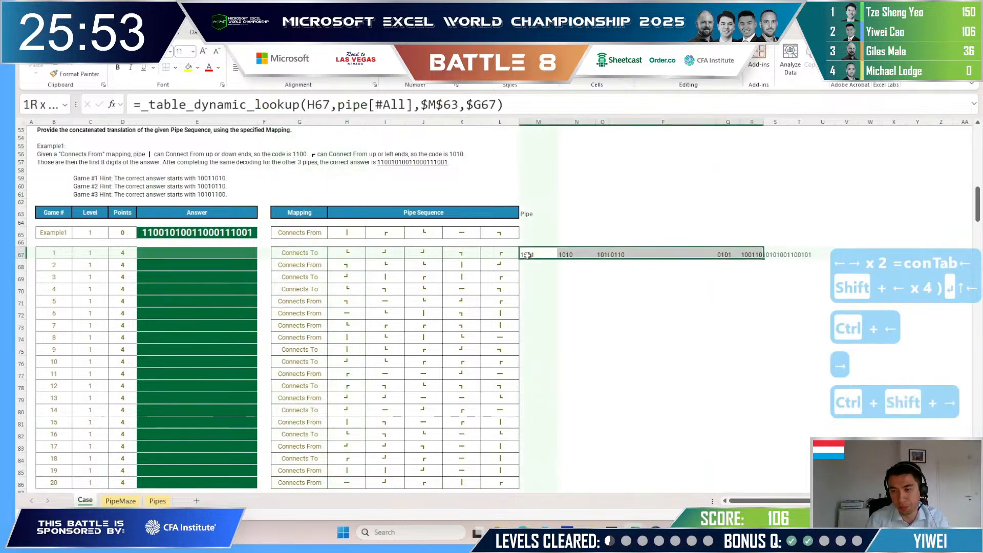
key(ctrl+c)
key(Left)
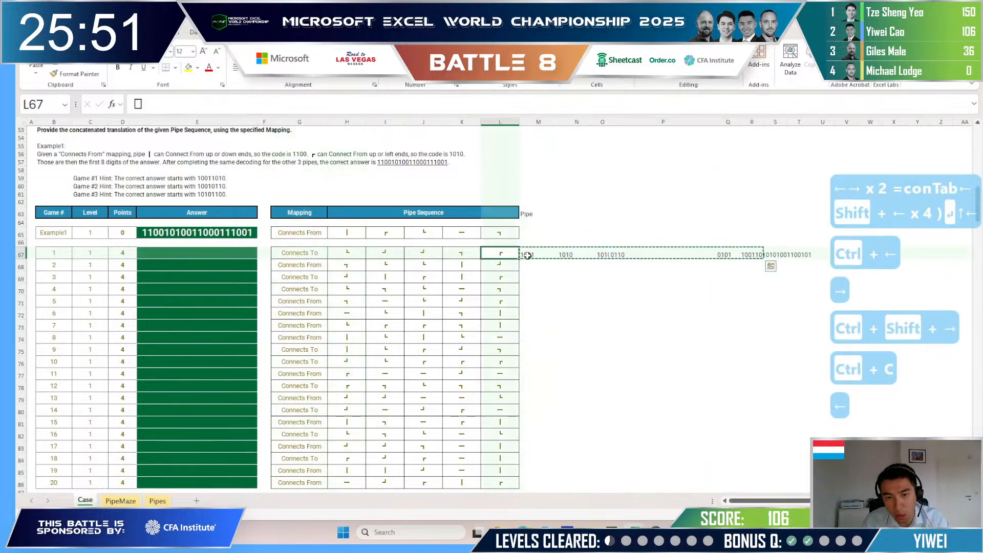
key(ctrl+Down)
key(Right)
key(ctrl+shift+Up)
key(ctrl+v)
key(Right)
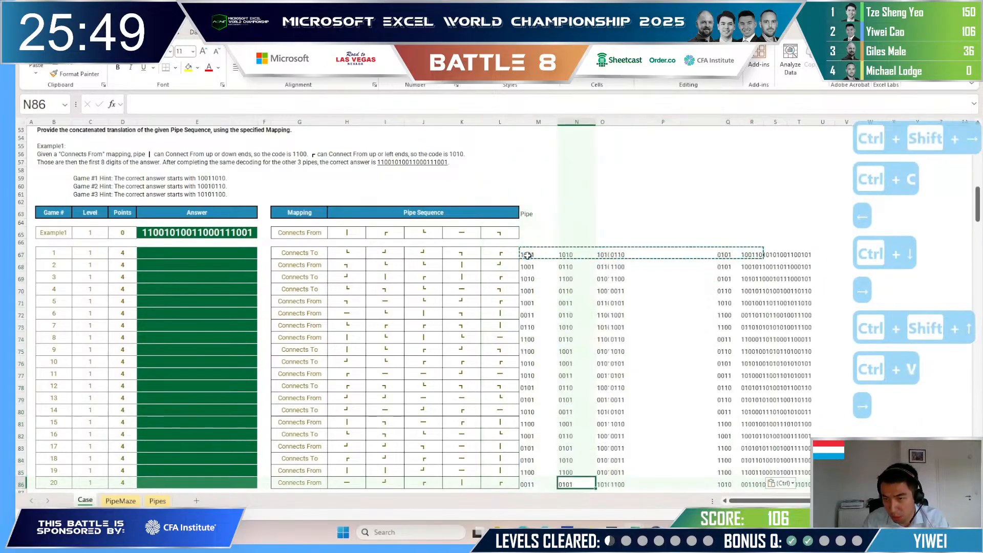
Step: Copy the concatenated Level 1 answers in R67:R86 and switch to the contest page
key(Escape)
click(746, 260)
key(Up)
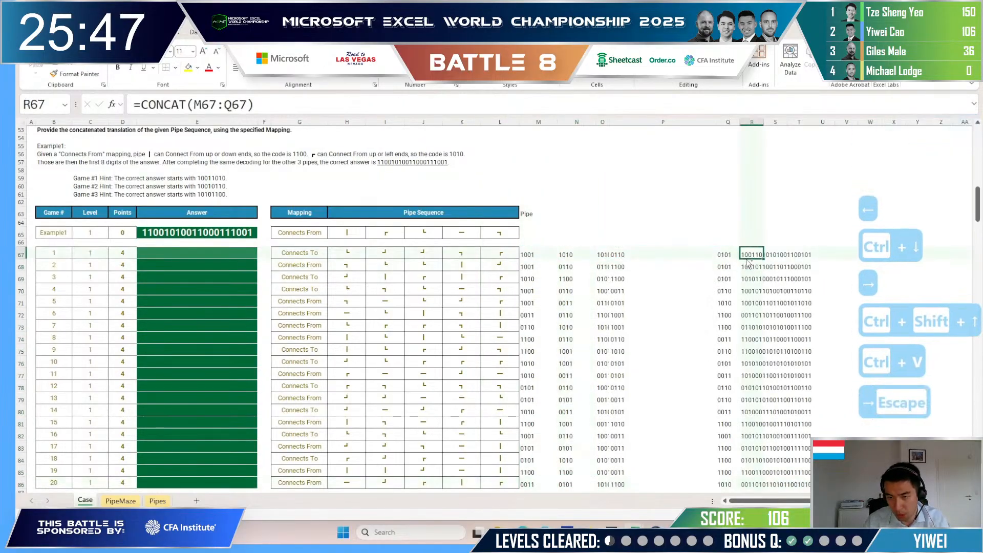
key(ctrl+shift+Down)
key(ctrl+c)
key(alt+Tab)
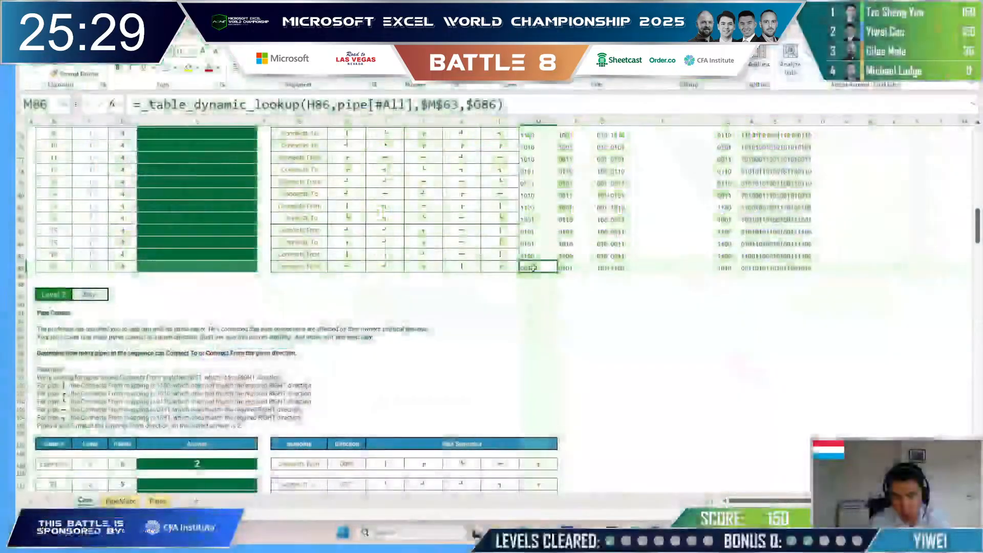
Step: Paste the copied Level 1 lookup formula into N109 beside the Level 2 example and check its references
click(576, 361)
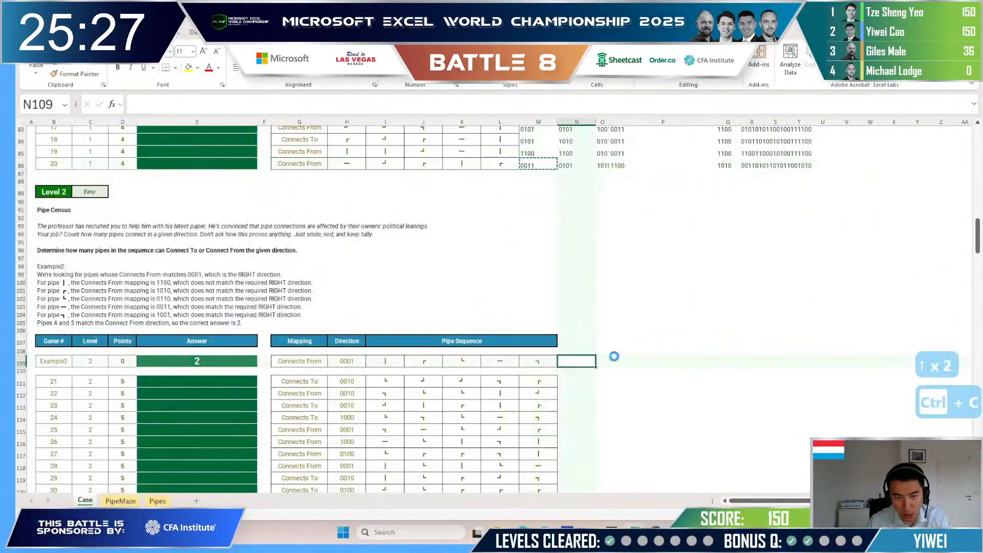
key(ctrl+v)
key(F2)
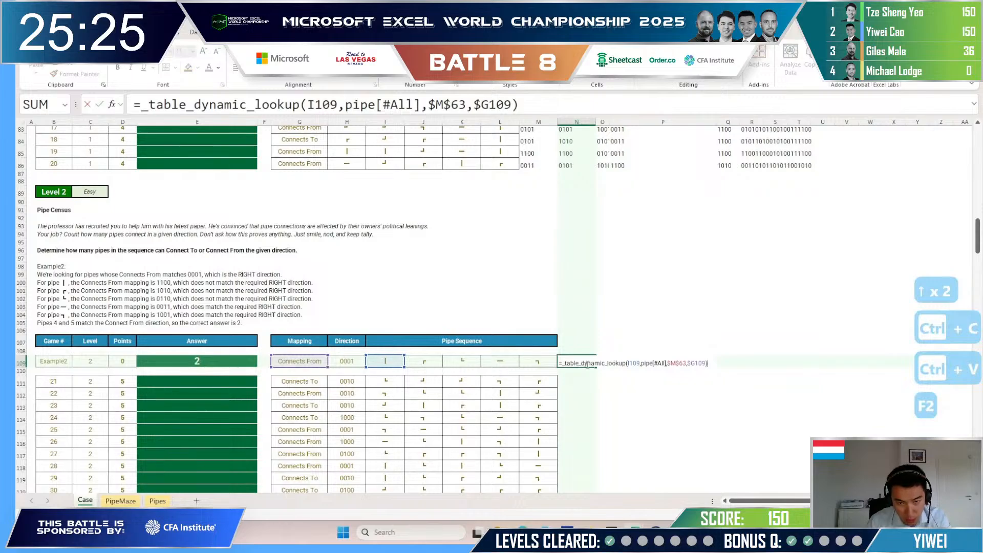
key(Escape)
key(F2)
key(Escape)
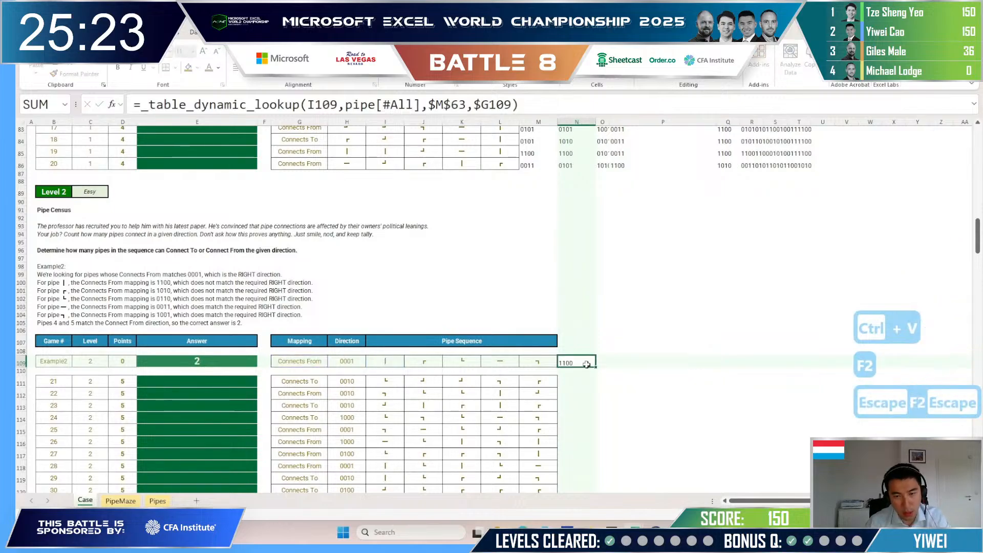
Step: Copy the N109 lookup formula and select N109:R109 as the paste range for the example's five pipes
key(ctrl+c)
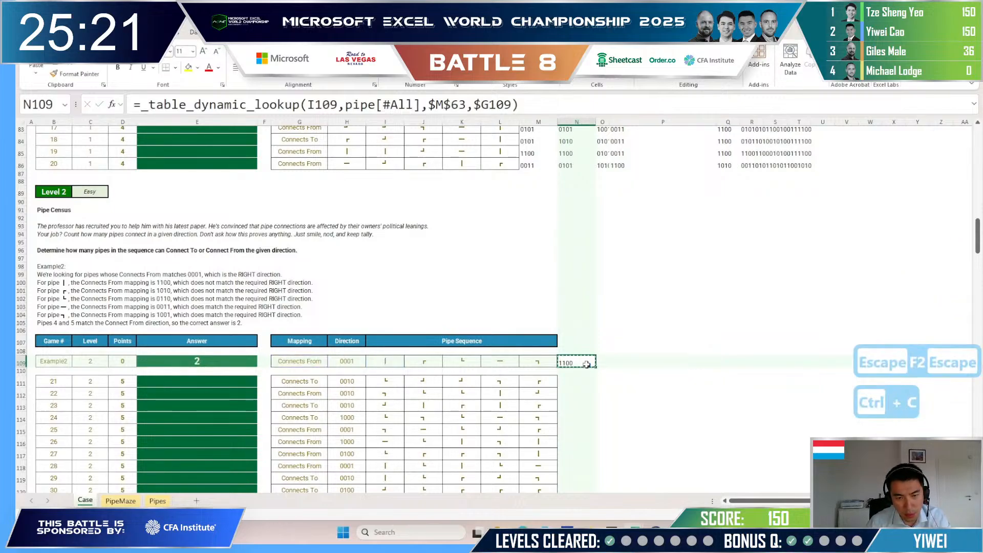
key(shift+Right)
key(shift+Right)
key(shift+Right)
key(shift+Right)
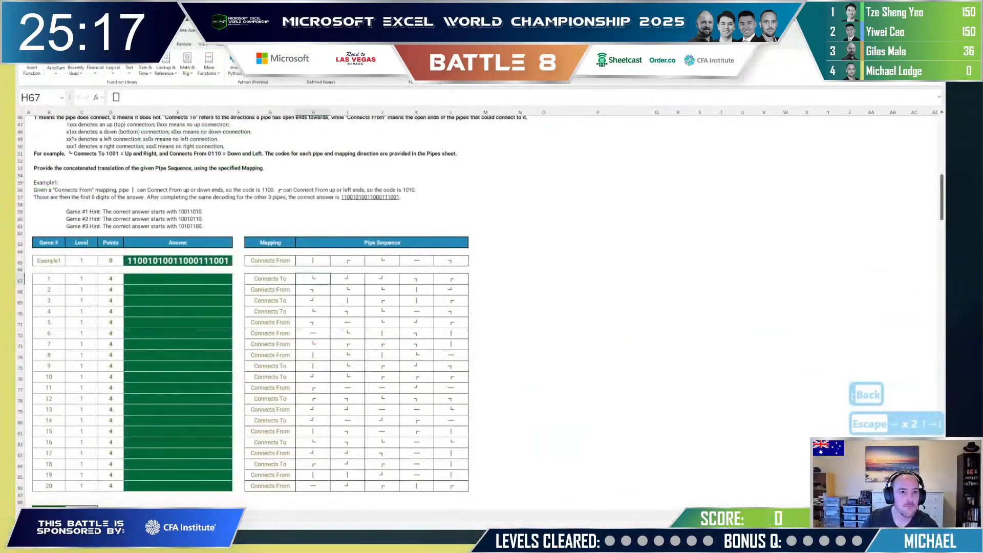
Step: Run the custom Workbook Setup command on the Case sheet and select S67 for the game 1 formula
click(34, 70)
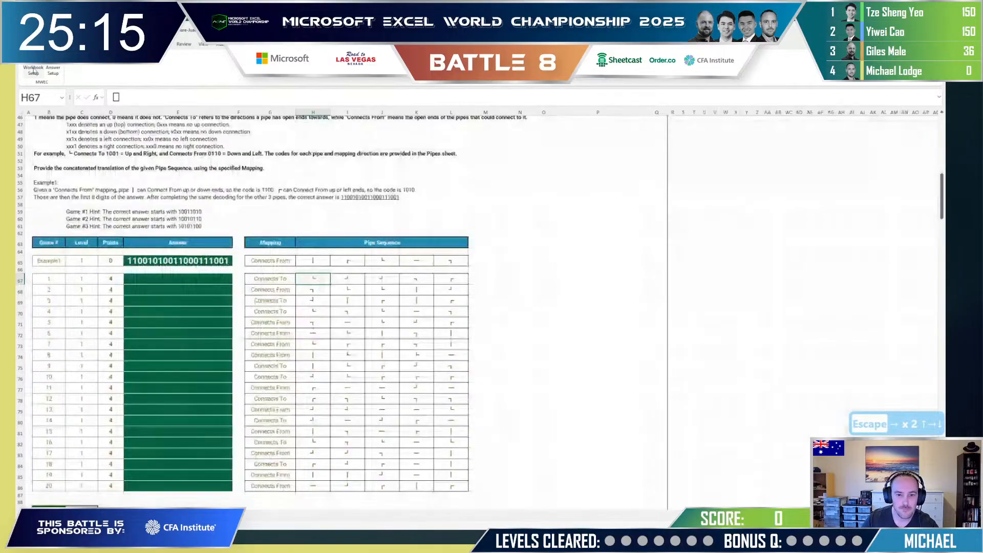
click(684, 279)
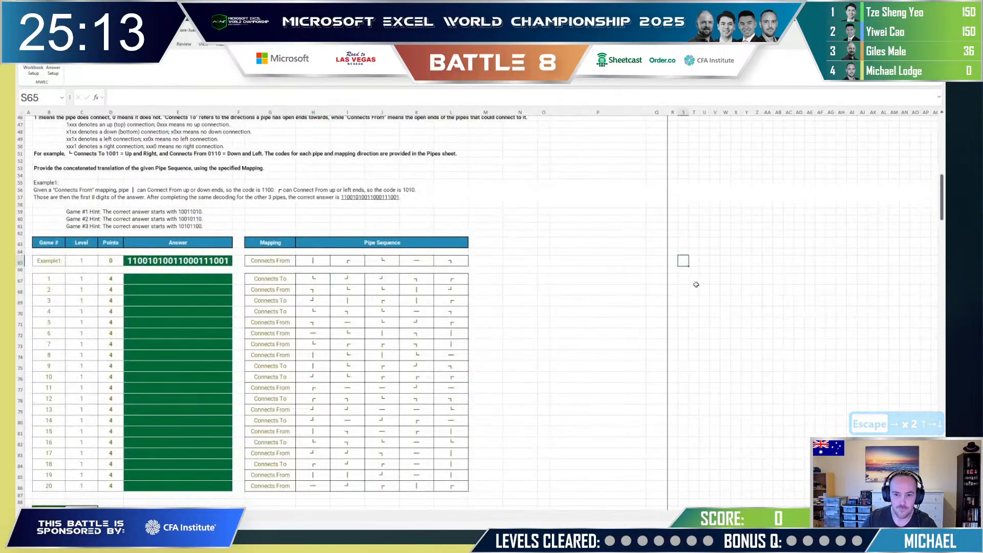
text(=xlookup()
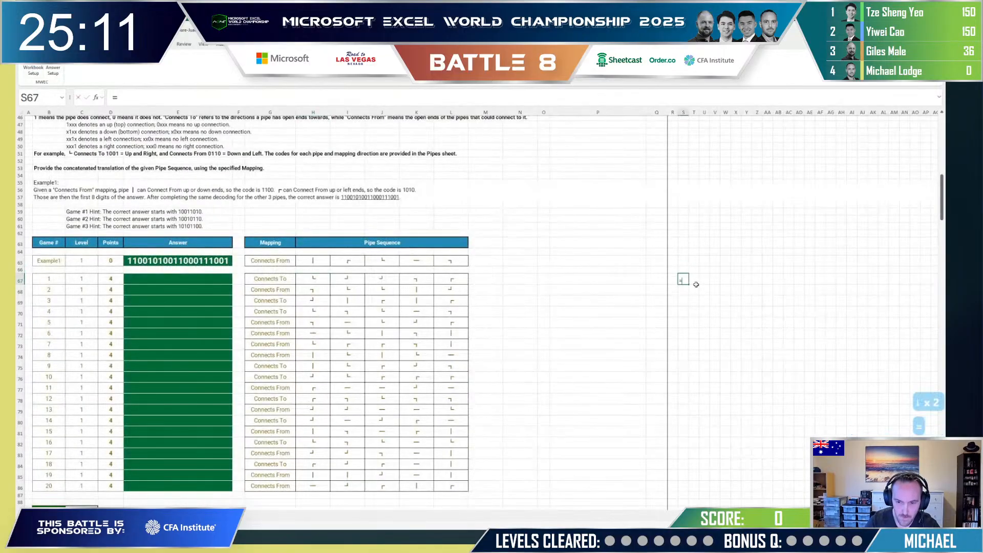
key(Left)
key(Left)
key(Left)
key(Left)
key(Left)
key(Left)
key(Left)
key(Left)
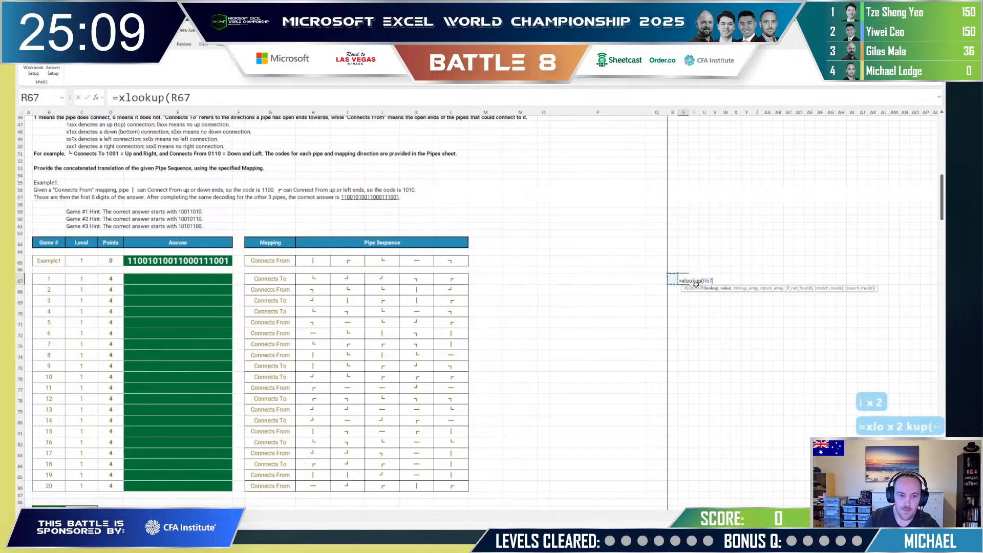
key(Left)
key(Left)
key(Left)
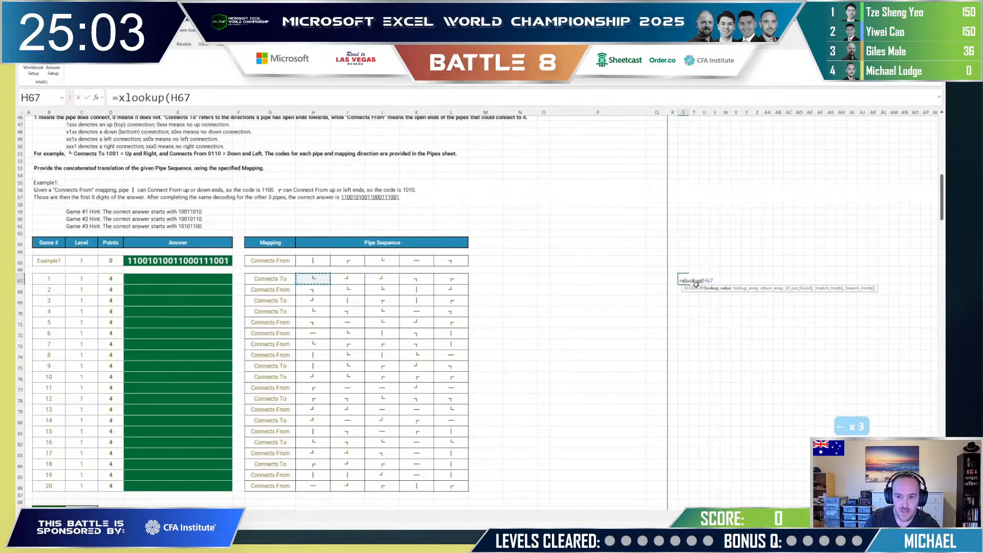
key(BackSpace)
key(BackSpace)
key(BackSpace)
key(BackSpace)
key(BackSpace)
key(BackSpace)
key(BackSpace)
key(BackSpace)
key(BackSpace)
key(BackSpace)
key(BackSpace)
key(BackSpace)
key(BackSpace)
key(BackSpace)
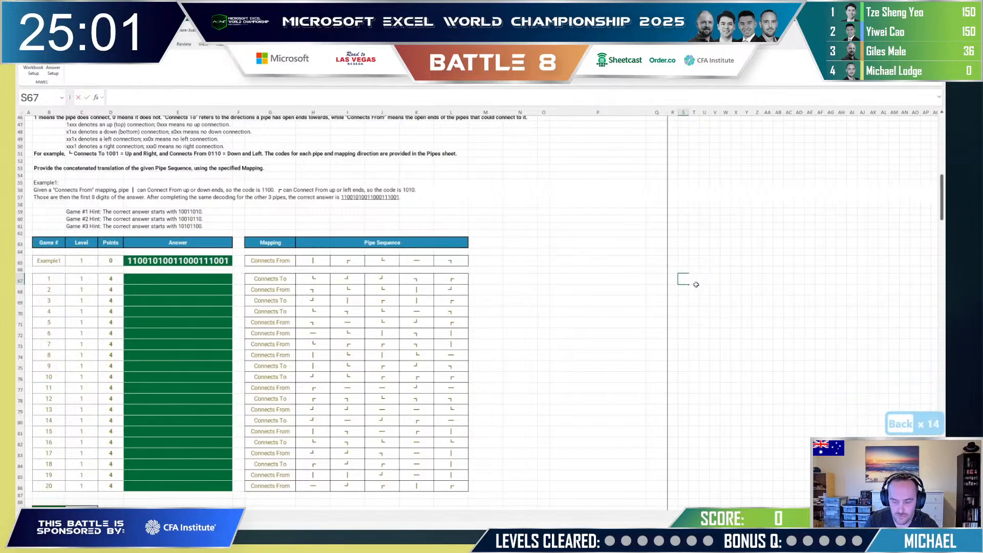
text(=)
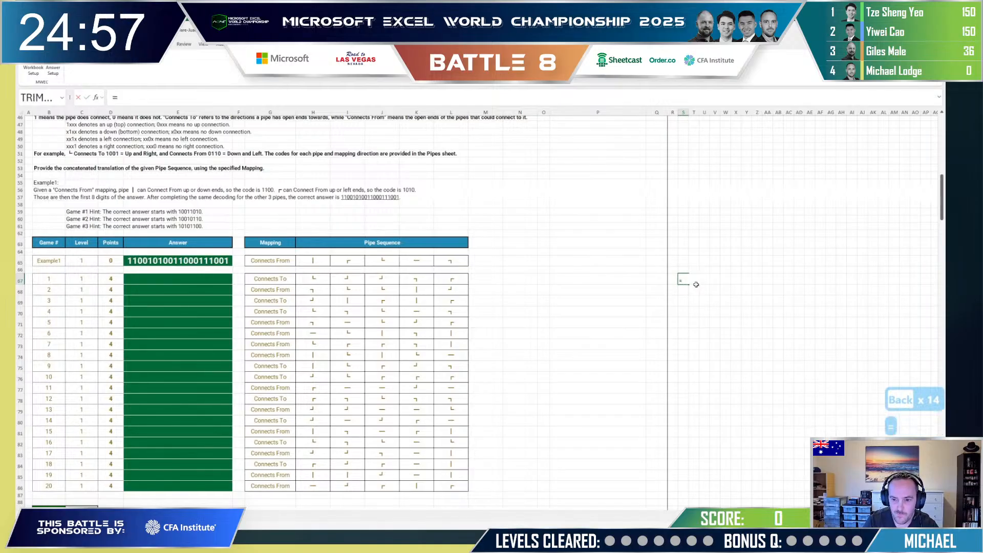
text(aind)
key(BackSpace)
key(BackSpace)
key(BackSpace)
key(BackSpace)
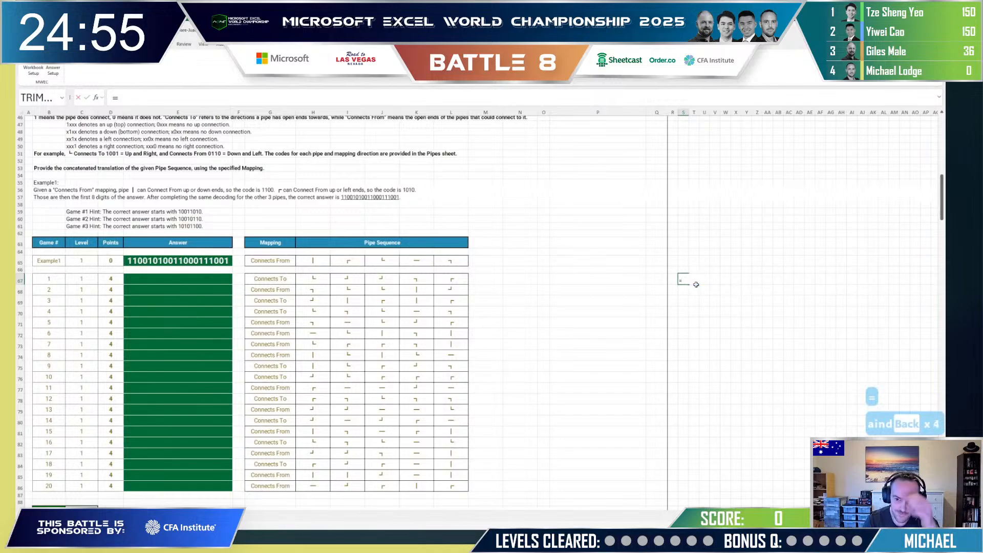
text(vlookup()
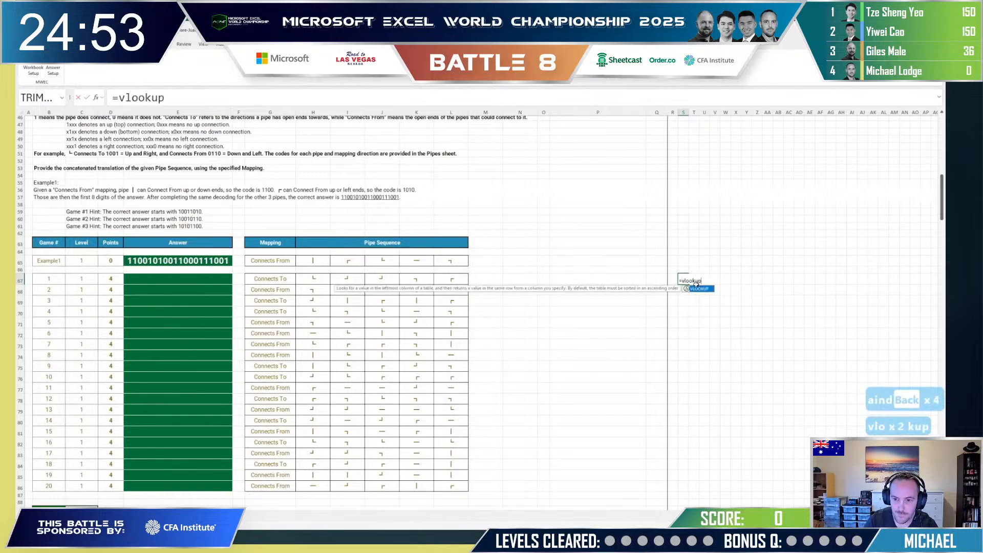
key(Left)
key(Left)
key(Left)
key(Left)
key(Left)
key(Left)
key(Left)
key(Left)
key(Left)
key(Left)
key(Left)
key(Left)
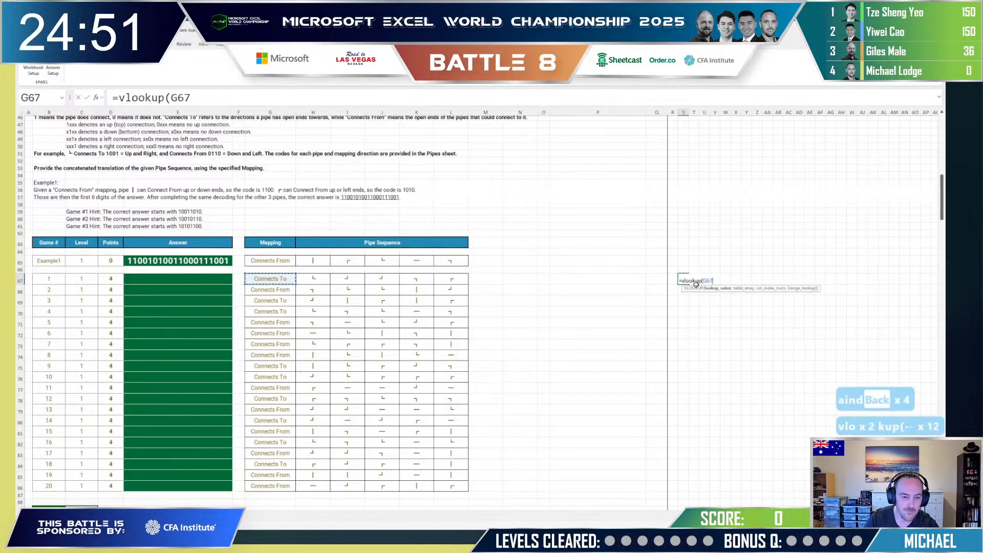
key(Right)
text(,)
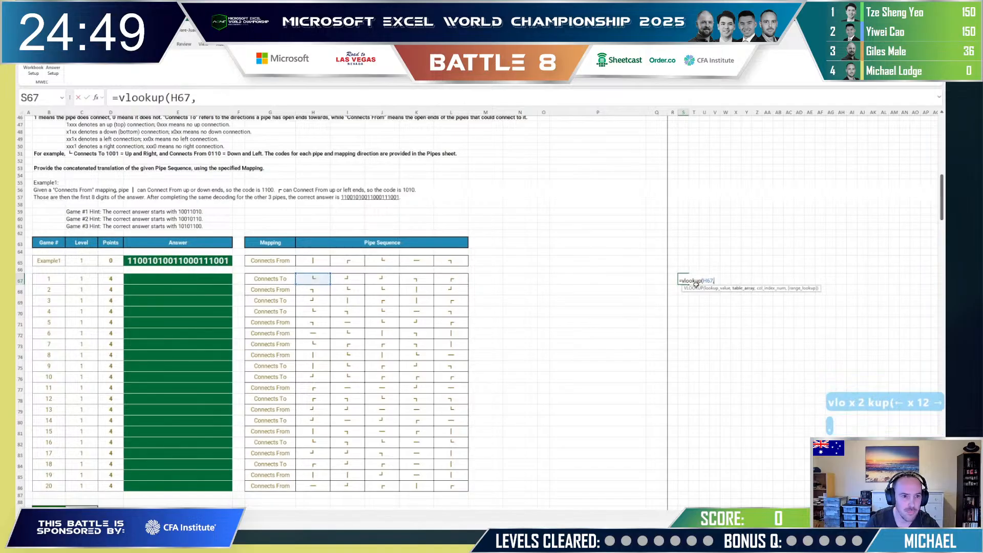
text(pip)
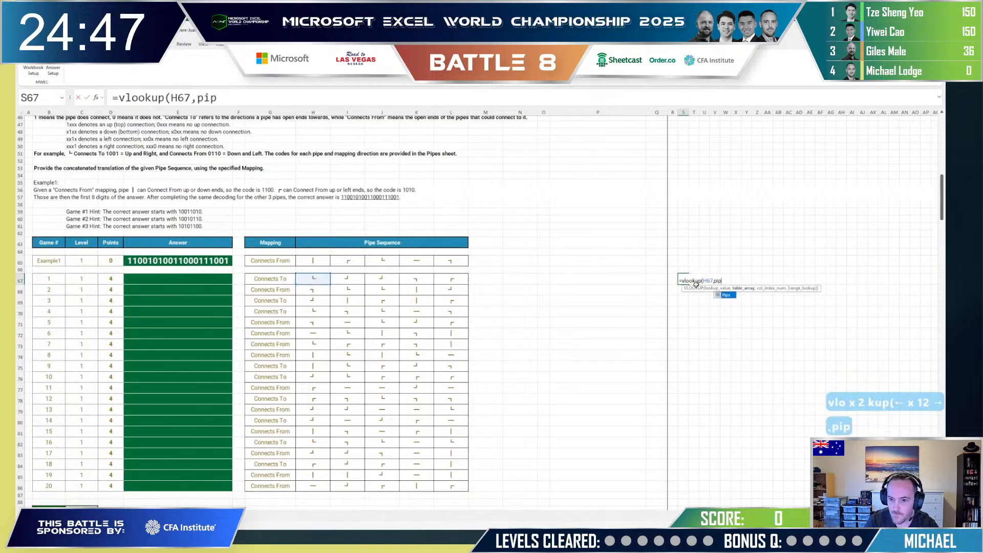
key(Escape)
key(Escape)
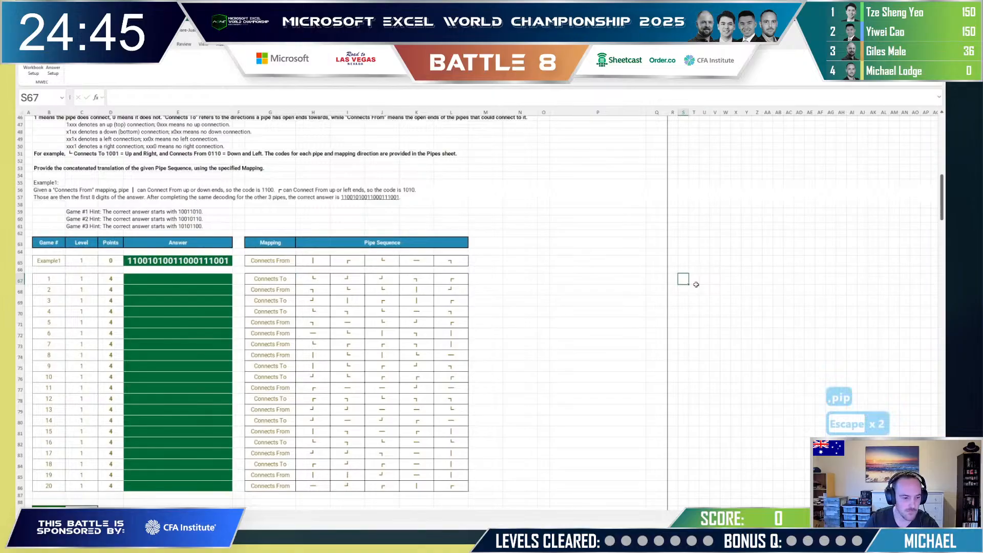
Step: Define the named range Pipes for the pipe data in B4:E11 on the Pipes sheet
key(ctrl+Page_Down)
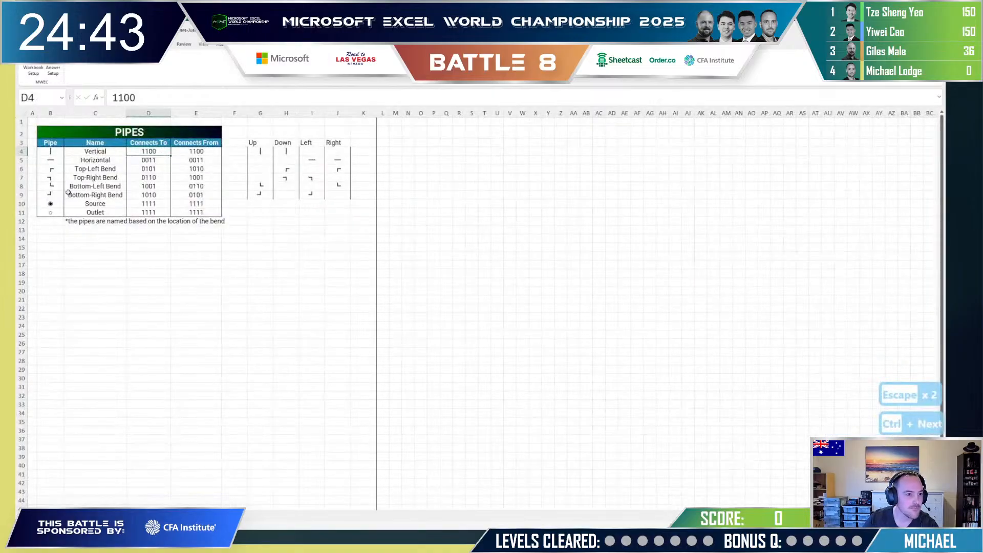
drag(51, 148, 192, 208)
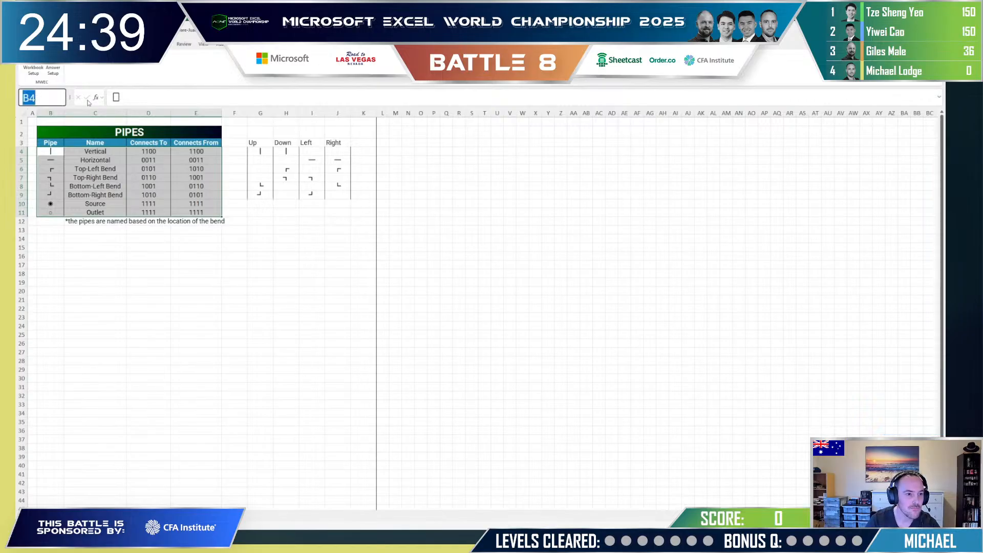
key(Return)
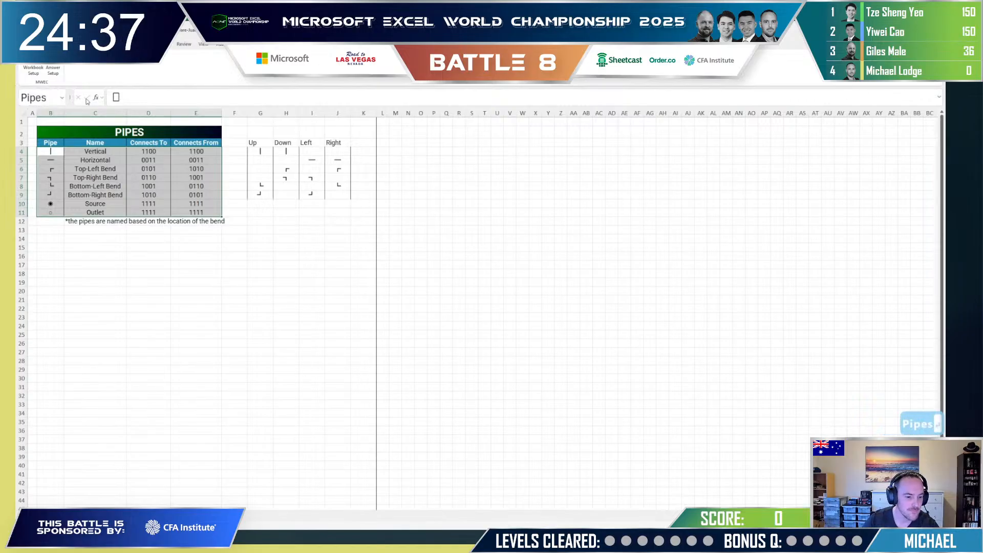
Step: Begin a VLOOKUP formula in S67 on the Case sheet with H67 as the lookup value and pipes as the table
key(ctrl+Page_Up)
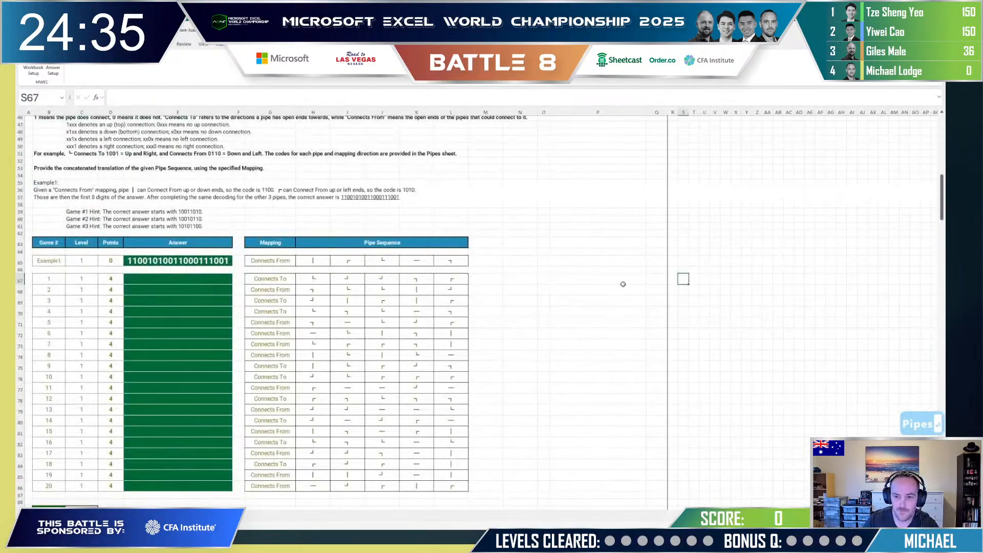
text(=vl)
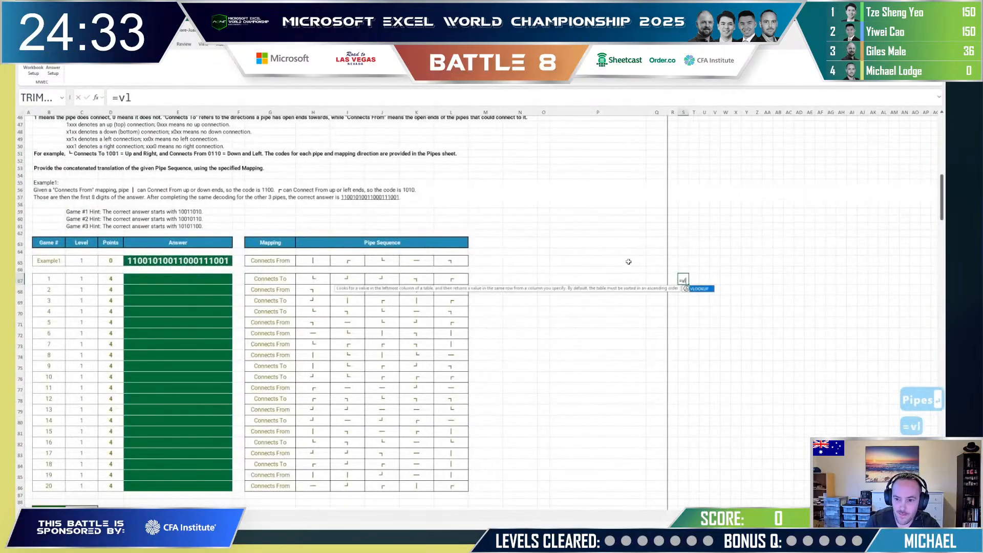
text(ookup()
key(Left)
key(Left)
key(Left)
key(Left)
key(Left)
key(Left)
key(Left)
key(Left)
key(Left)
key(Left)
key(Left)
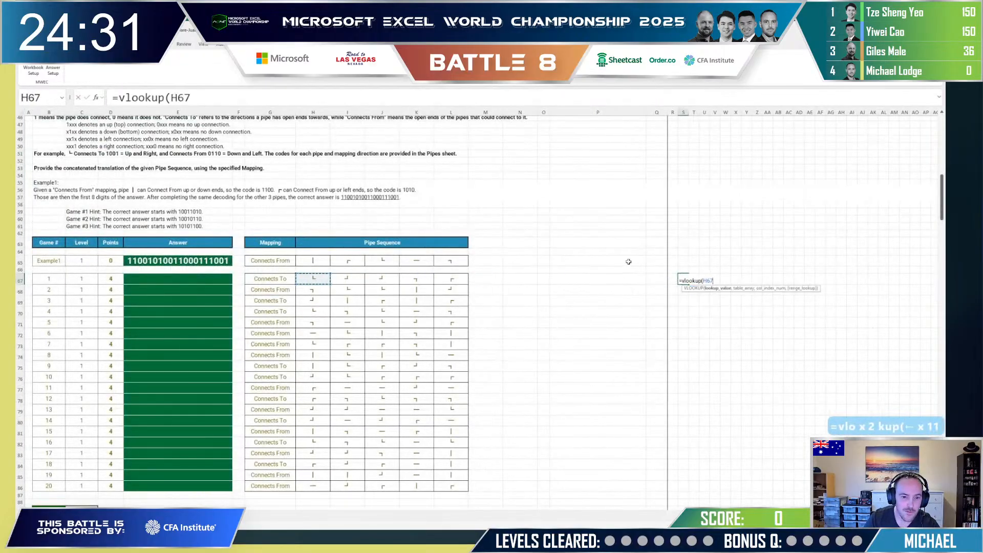
text(,pipes)
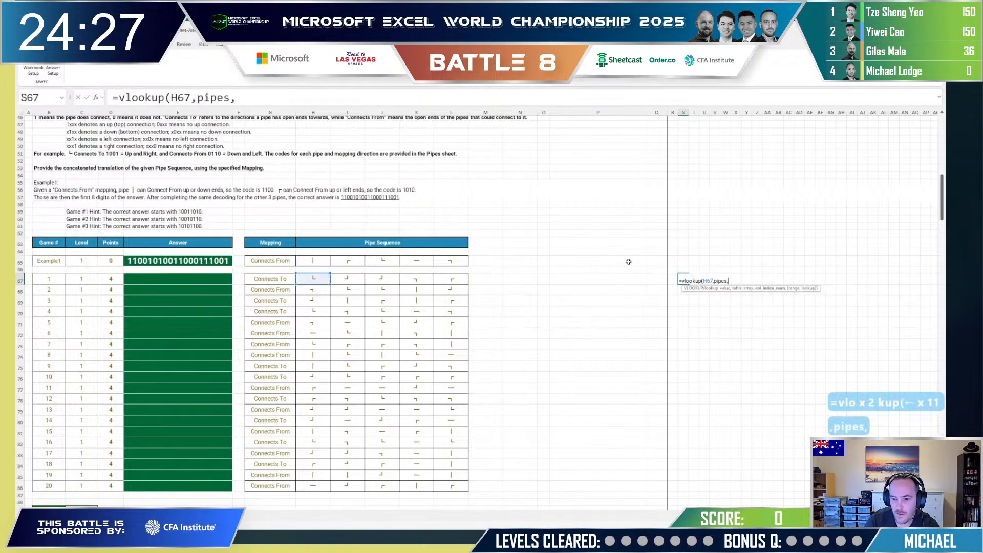
text(,)
Step: Add a MATCH function as the VLOOKUP's column index in S67, with the mapping in G67 as its lookup value
text(mat)
key(BackSpace)
key(BackSpace)
key(BackSpace)
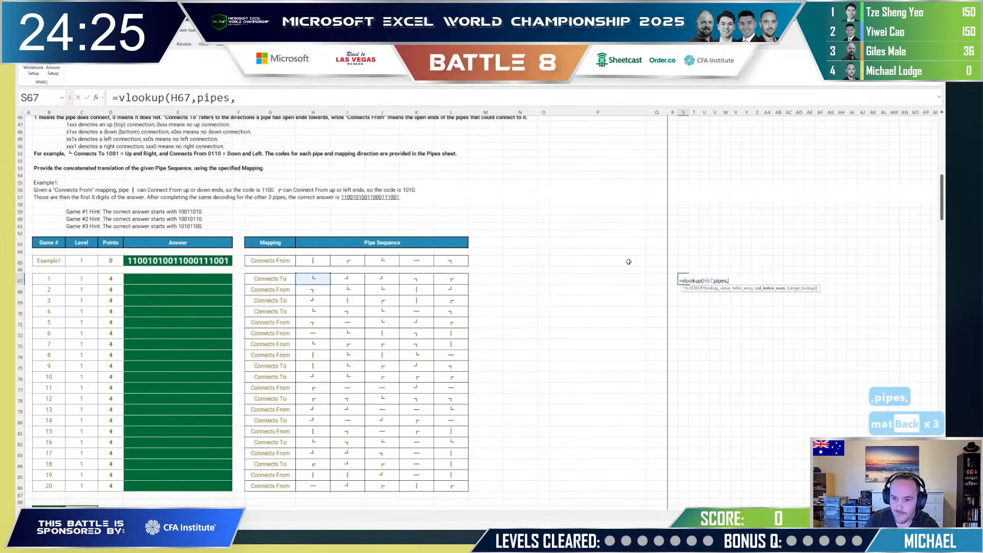
text(match()
key(Left)
key(Left)
key(Left)
key(Left)
key(Left)
key(Left)
key(Left)
key(Left)
key(Left)
key(Left)
key(Left)
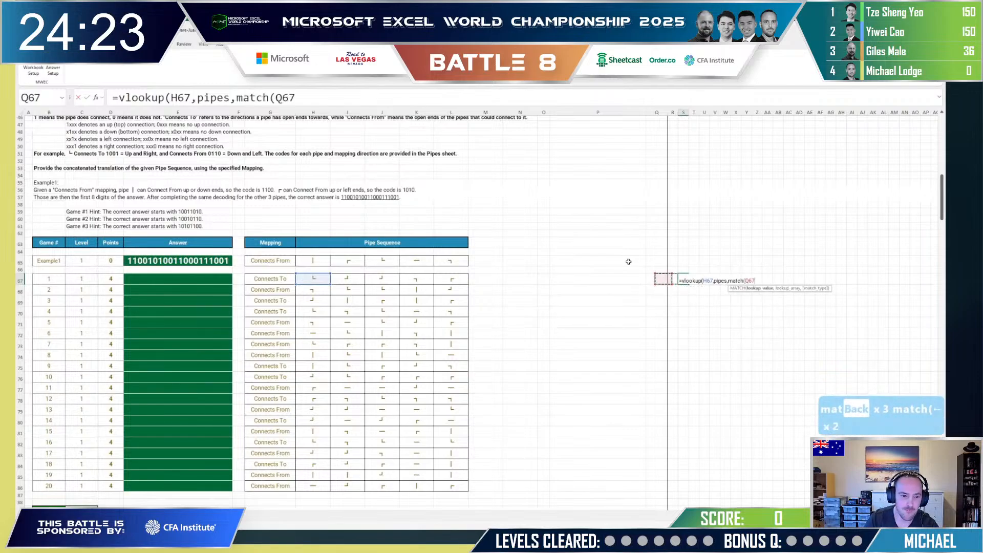
key(Left)
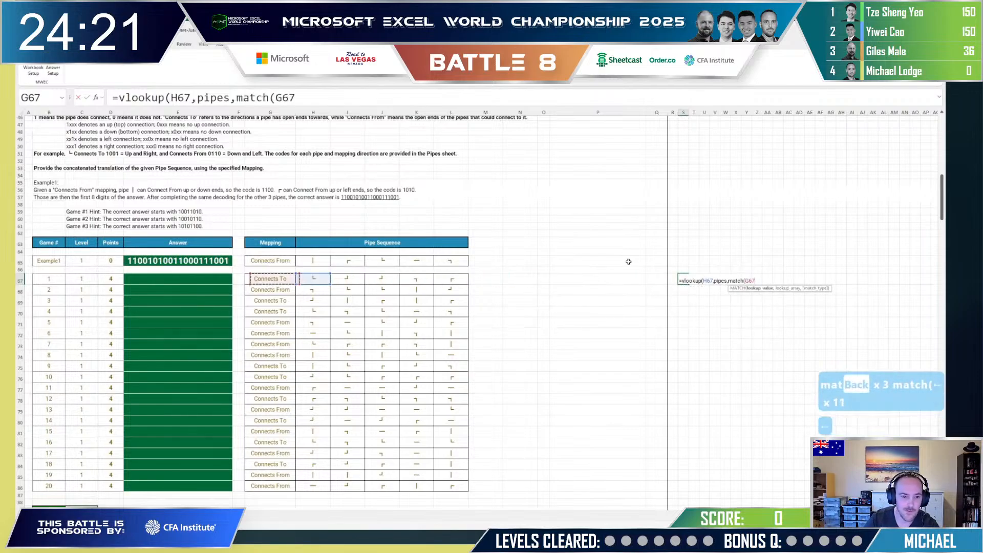
Step: Complete the MATCH with the absolute header range Pipes!$B$3:$E$3 and match type 0, and enter the S67 formula
text(,)
key(ctrl+Page_Down)
key(ctrl+Home)
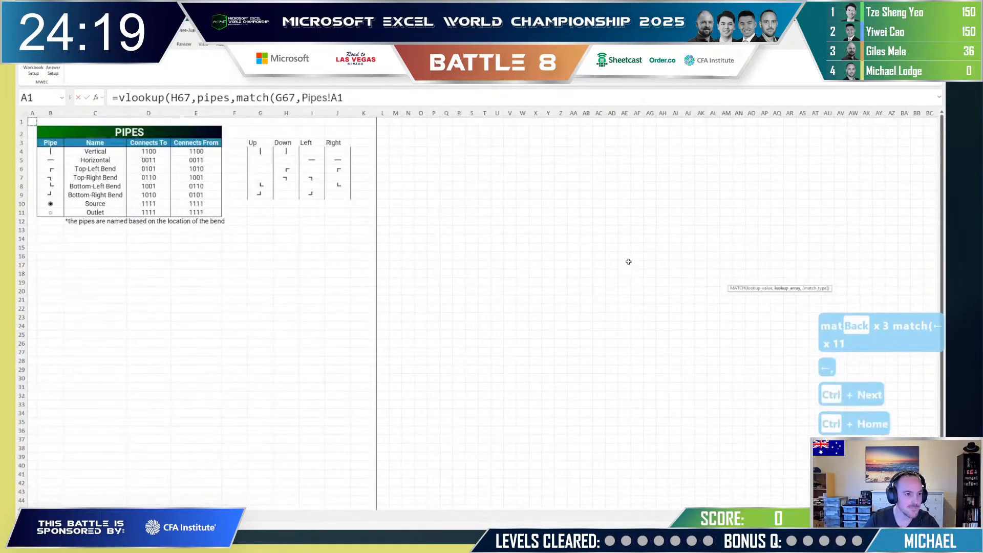
key(Down)
key(ctrl+shift+Right)
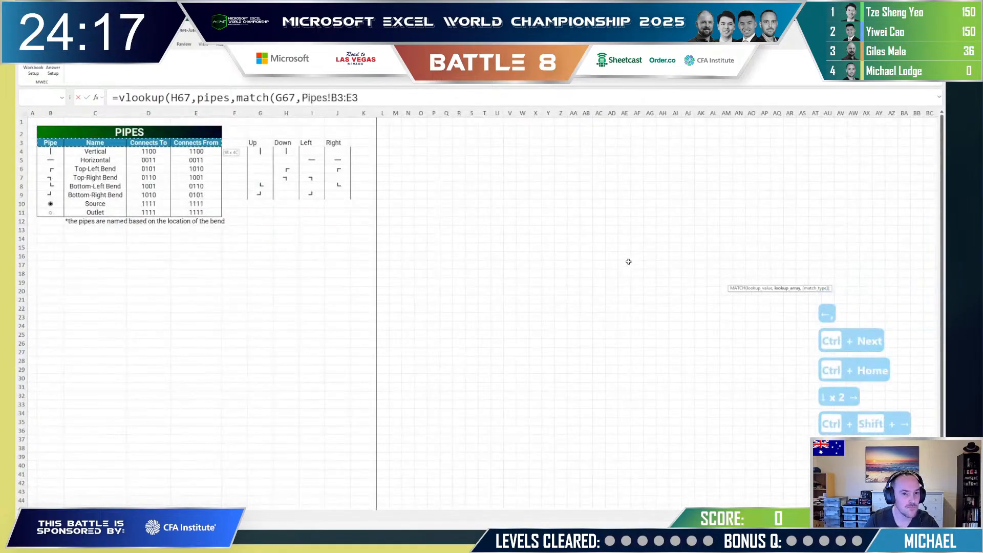
key(F4)
text(,0)))
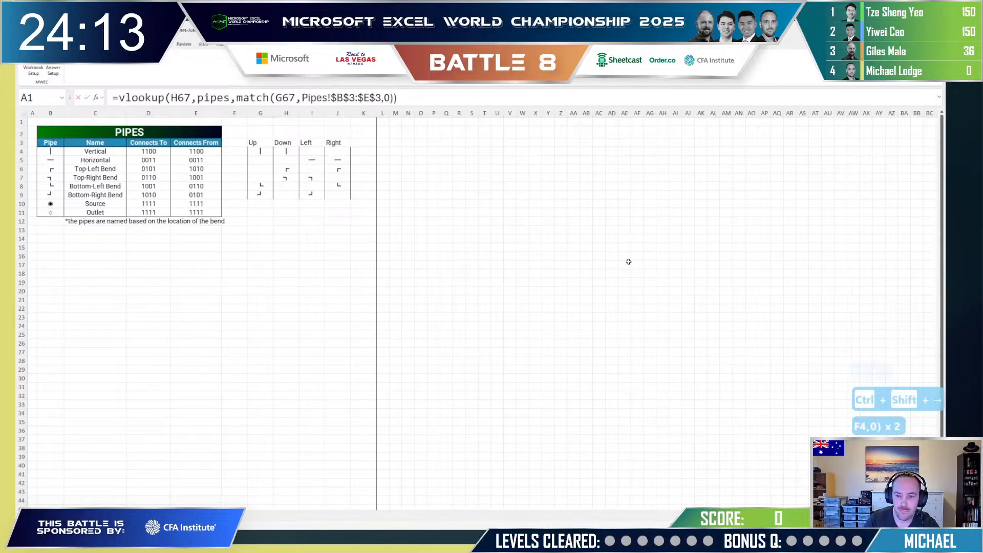
key(Return)
Step: Fill the S67 lookup formula across S67:W67 for game 1's five pipes
key(Up)
key(Left)
key(Left)
key(Left)
key(Left)
key(Left)
key(Left)
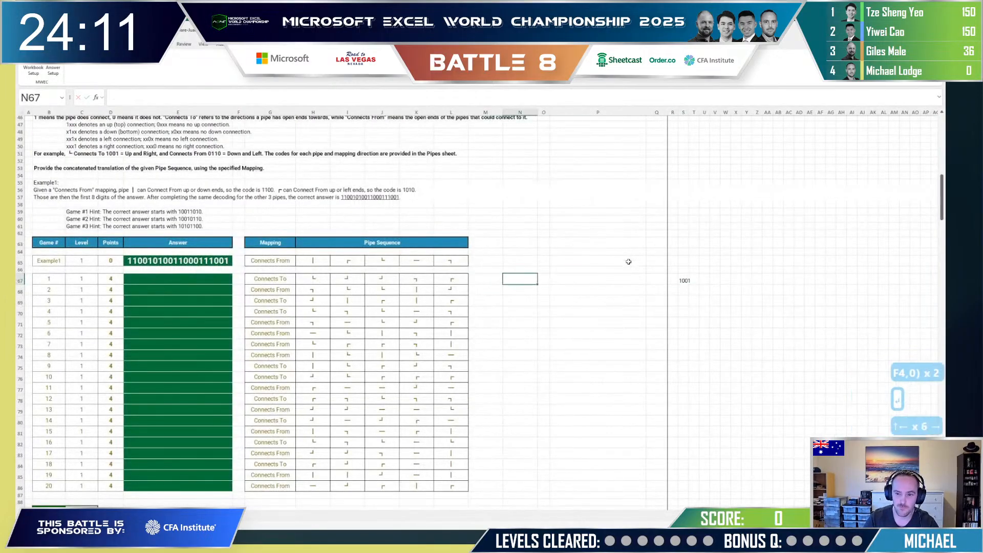
key(Right)
key(Right)
key(Right)
key(Right)
key(Right)
key(Right)
key(shift+Right)
key(shift+Right)
key(shift+Right)
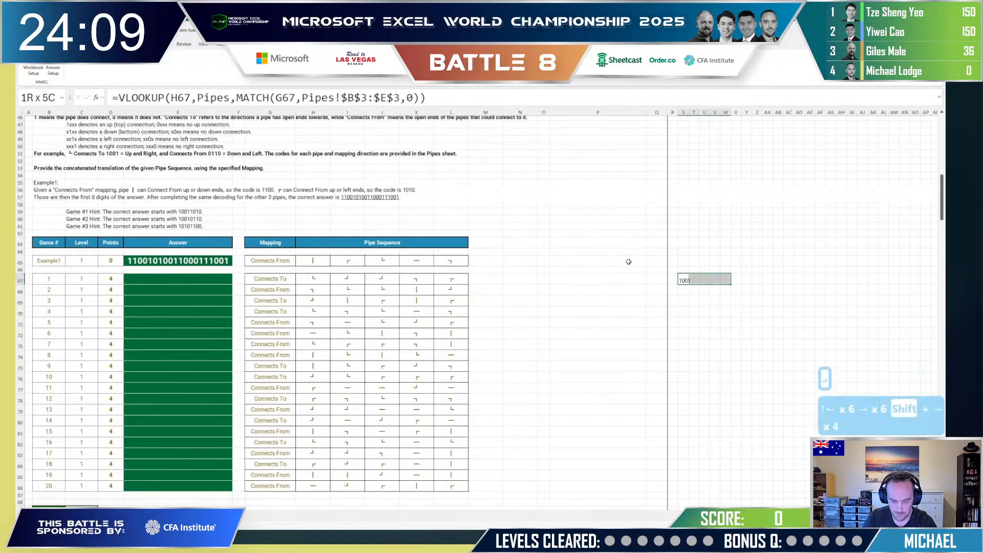
key(ctrl+r)
key(Left)
key(Right)
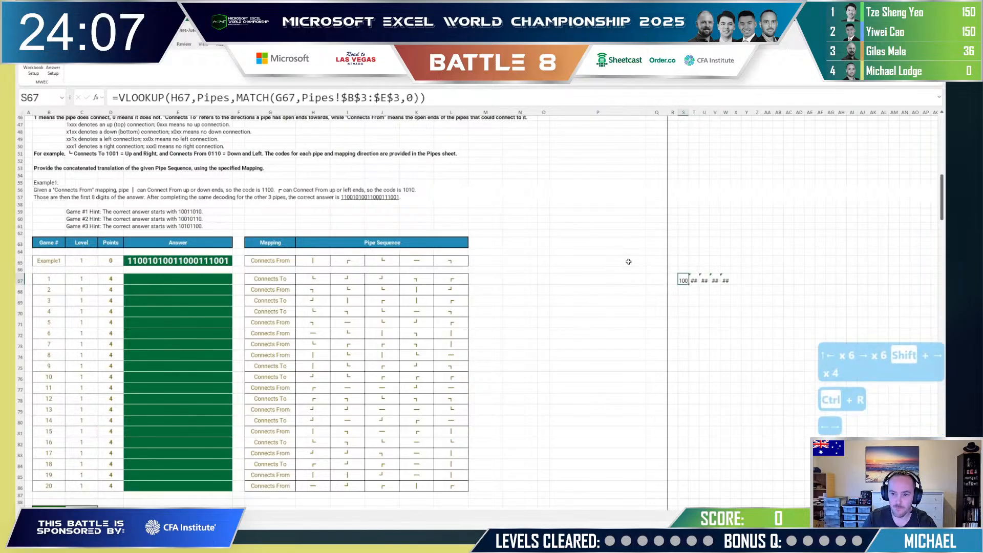
key(shift+Right)
key(shift+Right)
key(shift+Right)
key(Left)
key(Right)
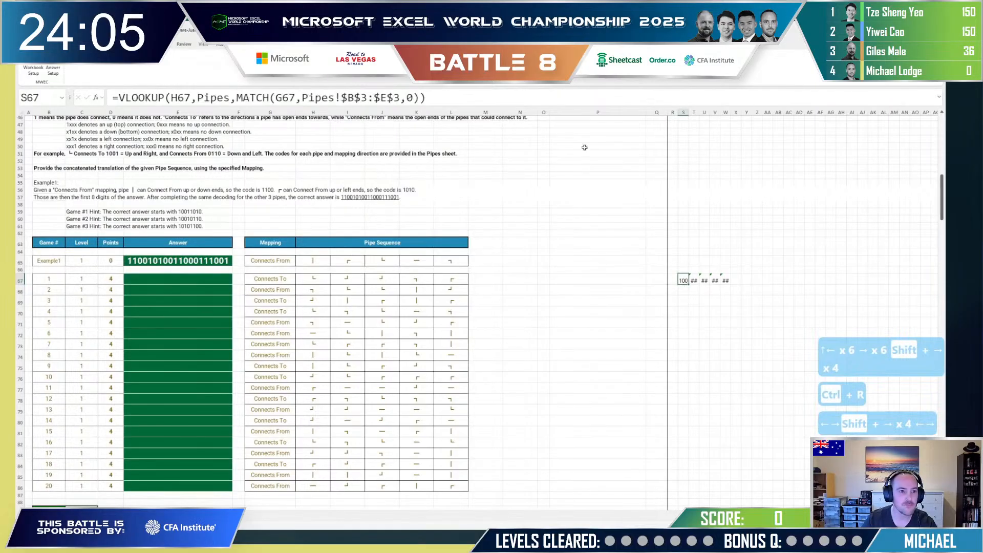
Step: Try locking the column of the VLOOKUP lookup value as $H67 in S67 and fill the formula across to W67
double_click(180, 98)
key(F4)
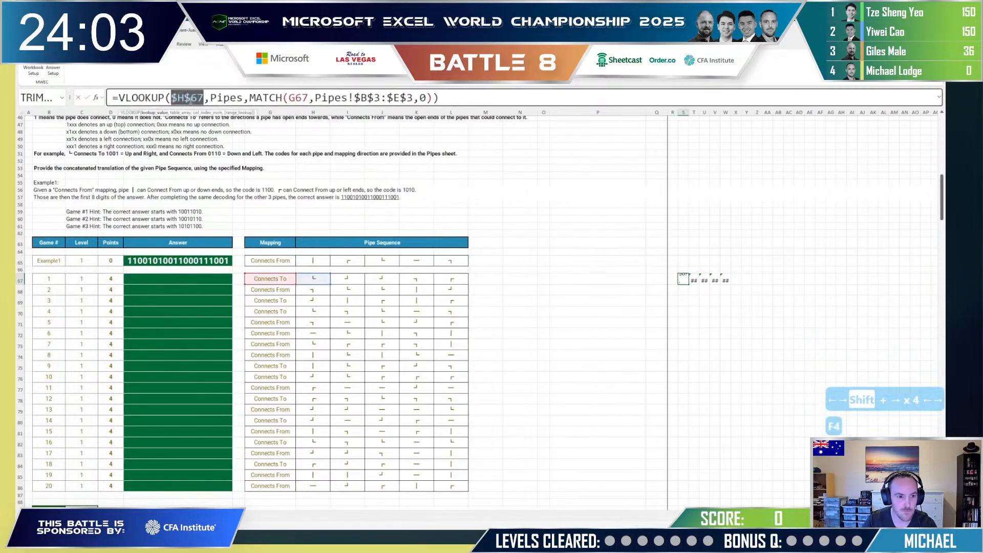
key(F4)
key(F4)
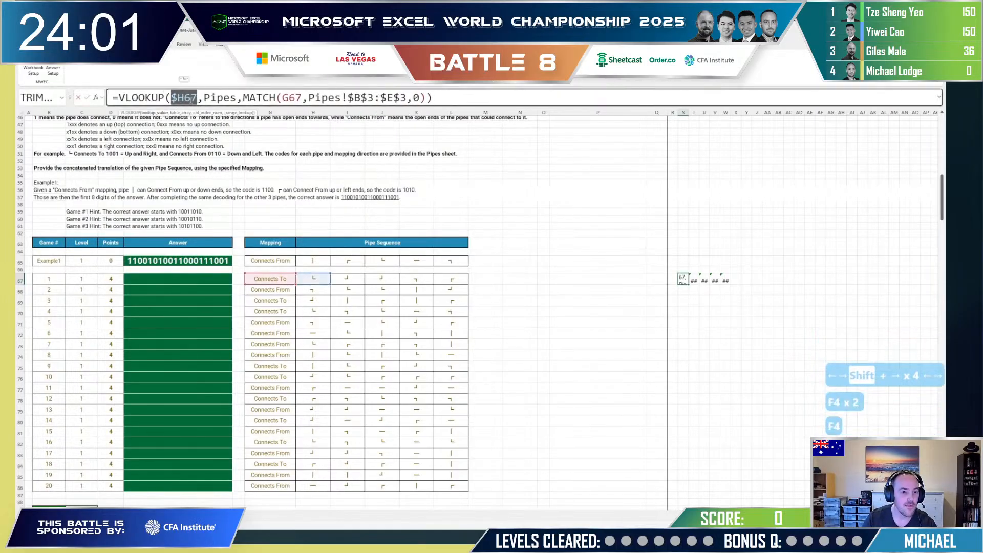
key(Return)
key(Up)
key(ctrl+shift+Right)
key(ctrl+r)
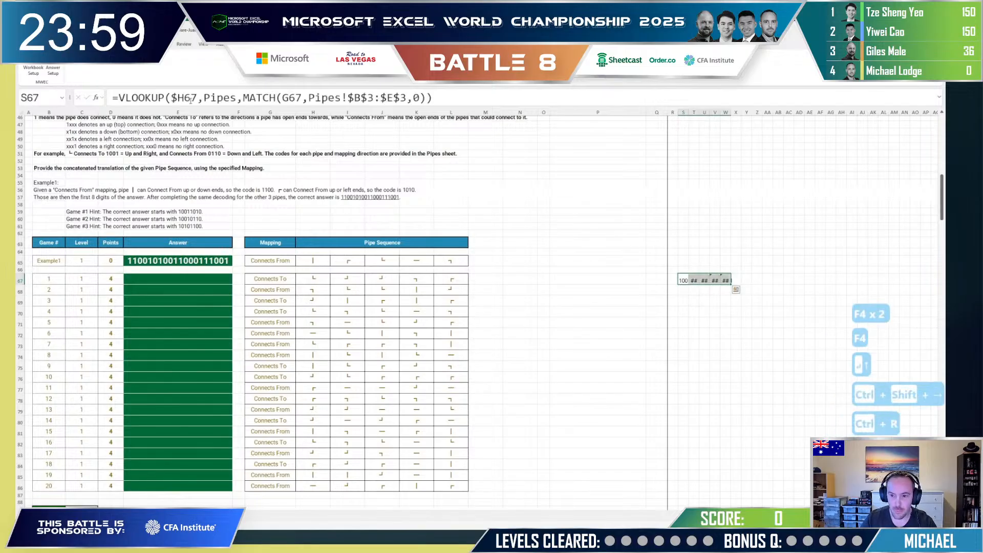
Step: Autofit the widths of columns S to AB and reselect the lookup formula in S67
drag(685, 113, 779, 112)
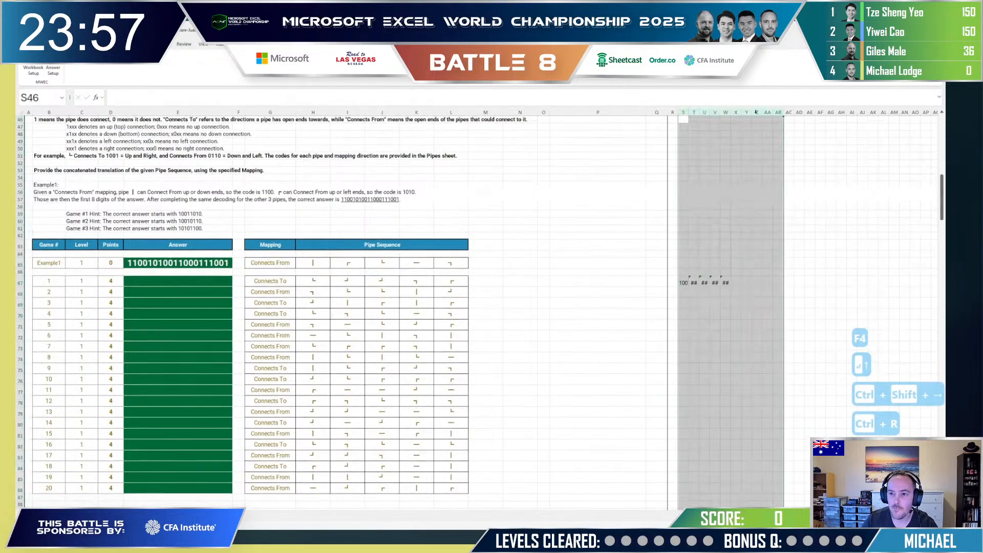
double_click(753, 112)
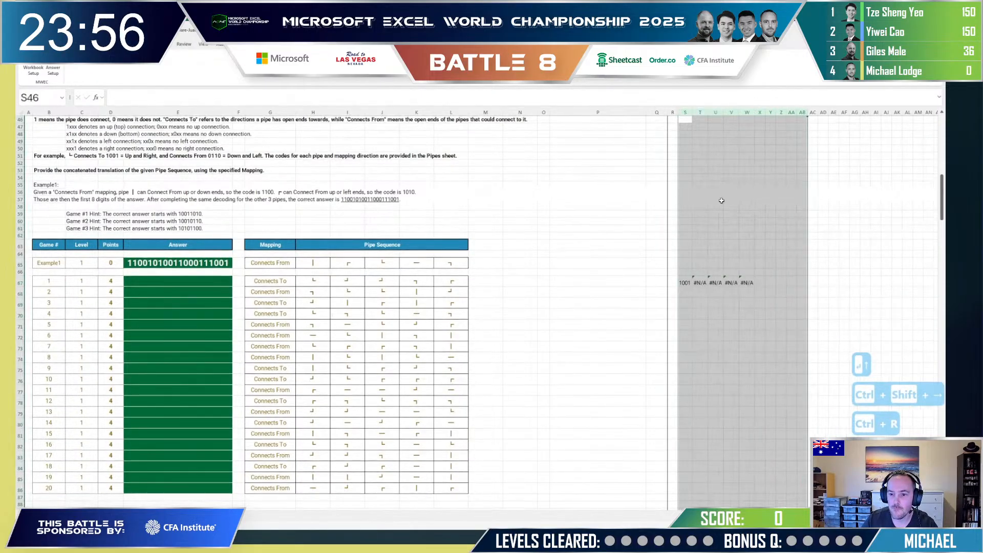
click(685, 282)
key(Right)
key(Right)
key(Left)
key(Left)
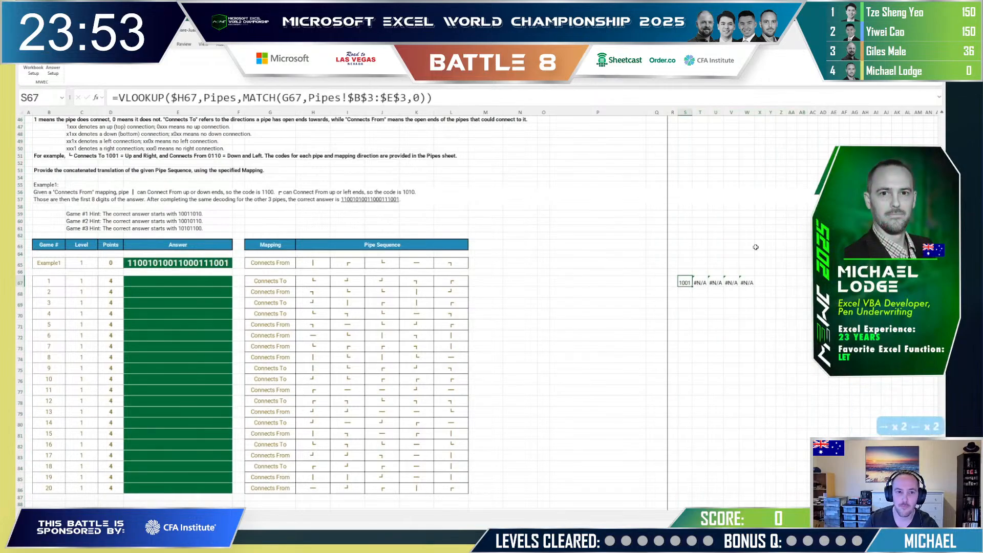
click(294, 98)
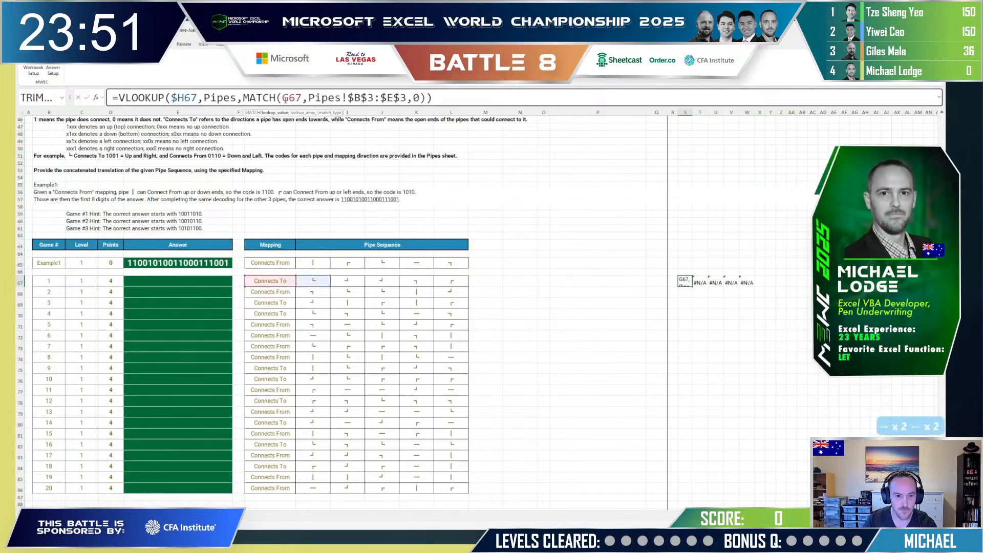
key(Escape)
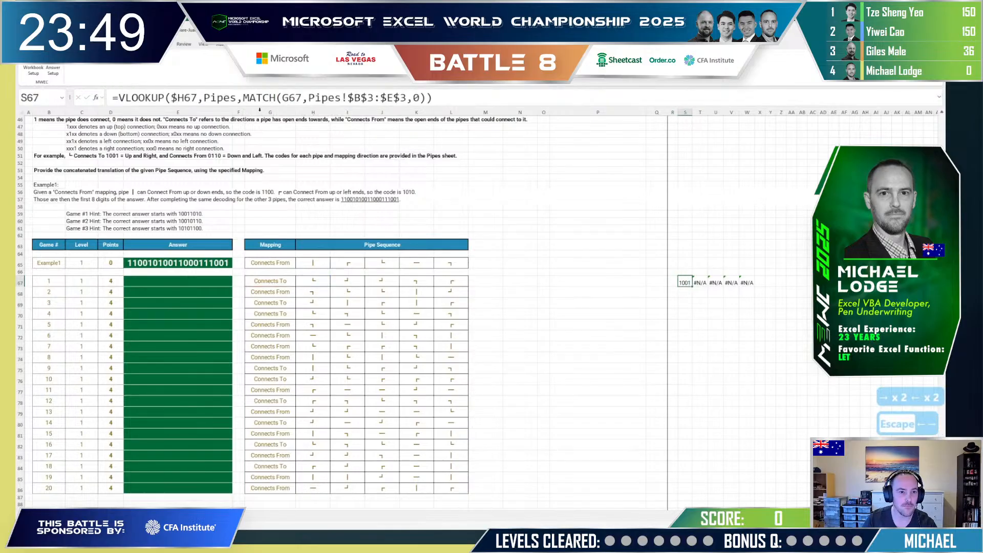
key(F2)
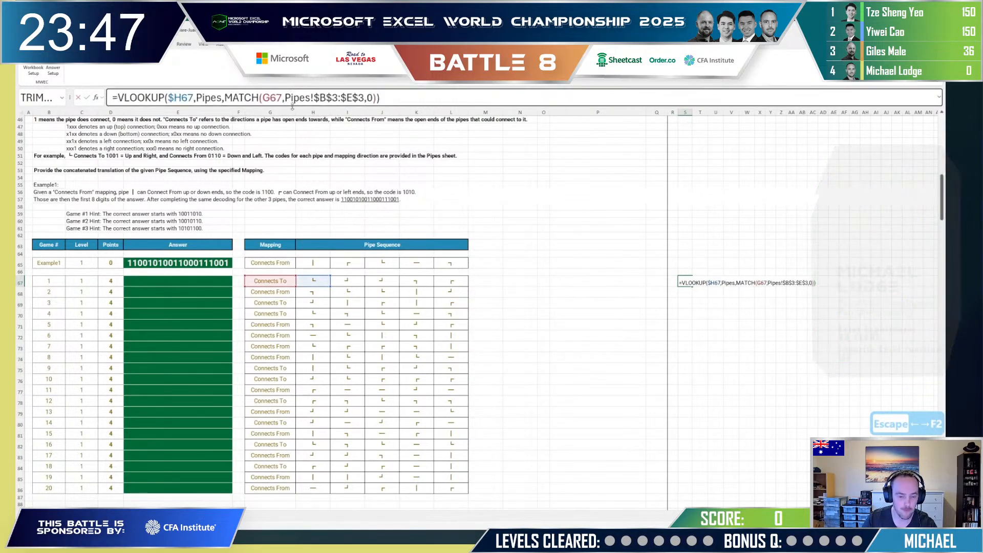
click(292, 97)
key(F4)
key(Escape)
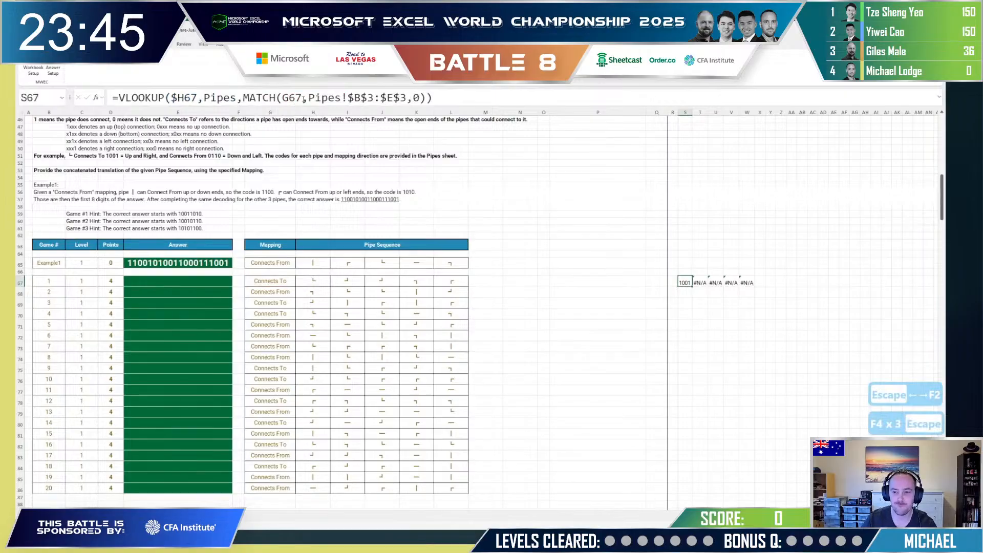
Step: Change the MATCH lookup value in S67 to $G67 and refill the formula across S67:W67
click(310, 97)
click(295, 97)
key(F4)
key(F4)
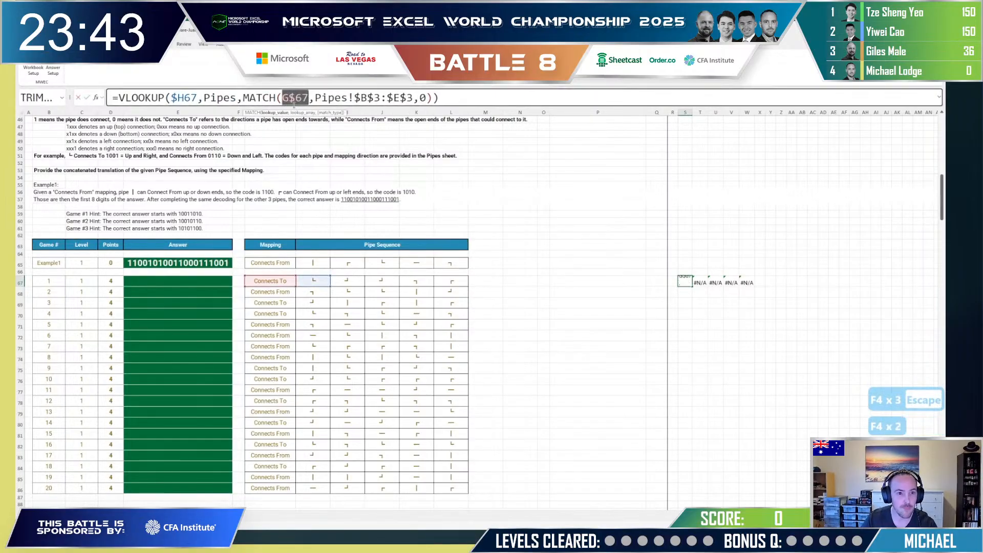
key(Return)
key(Up)
key(ctrl+shift+Right)
key(ctrl+r)
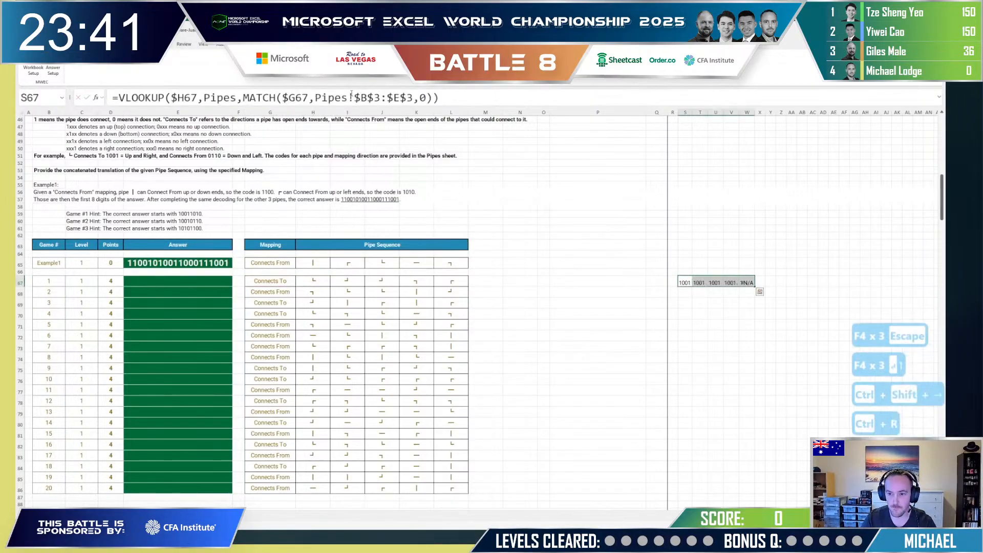
Step: Inspect the cell references used by the filled lookup formulas in S67 and the cells beside it
key(Up)
key(Down)
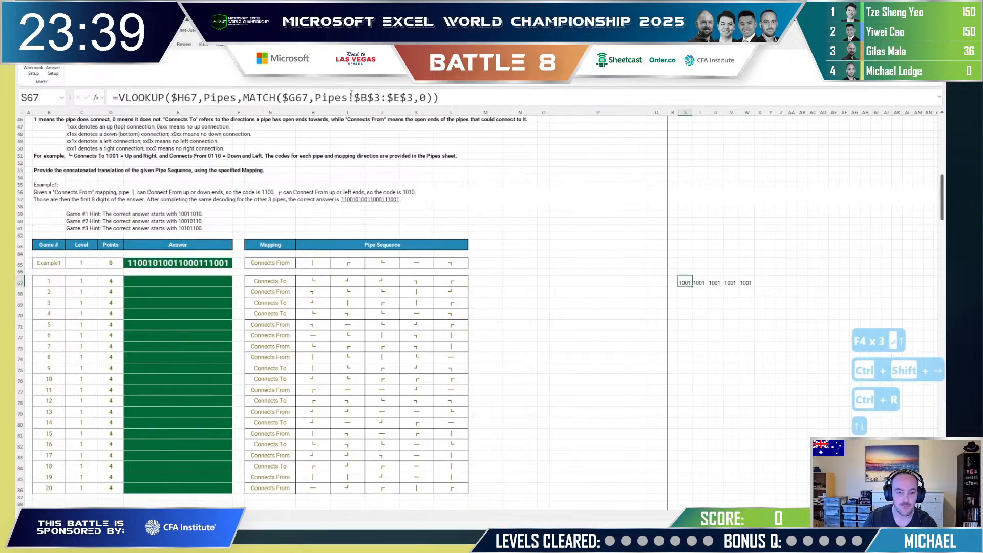
key(F2)
key(Escape)
key(Right)
key(Left)
key(F2)
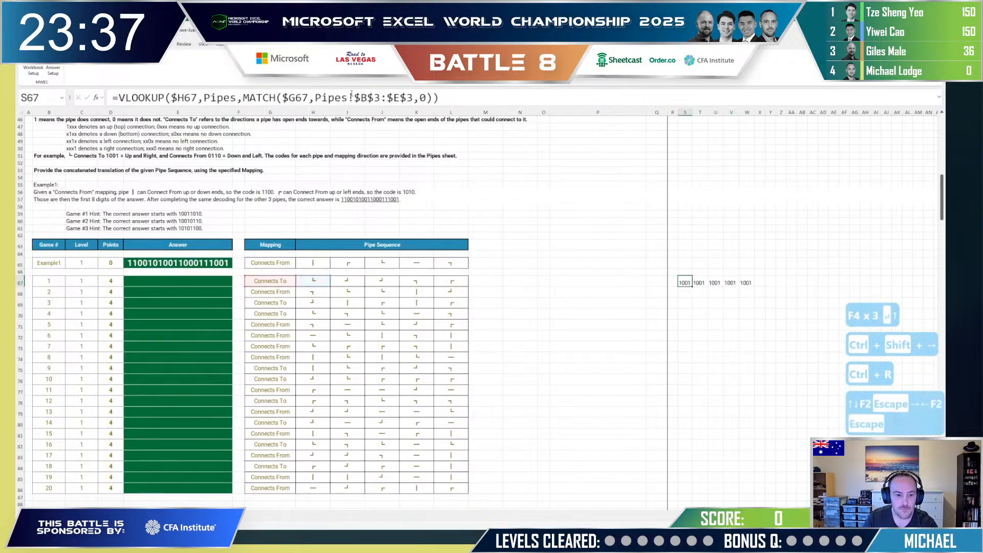
key(Escape)
key(Right)
key(F2)
key(Escape)
key(Right)
key(F2)
key(Escape)
key(Left)
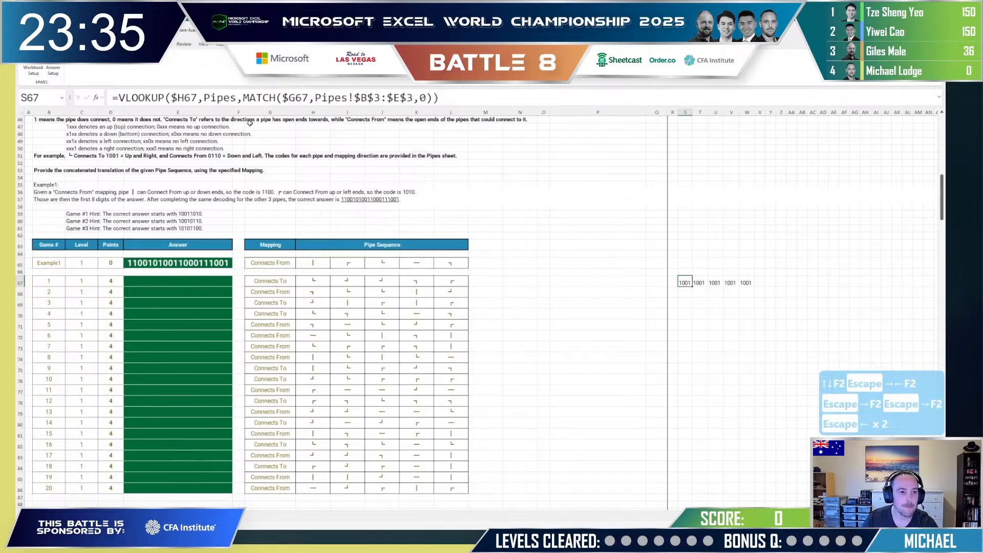
Step: Make the VLOOKUP lookup value in S67 the relative reference H67 and refill the formula across S67:W67
click(177, 97)
key(F4)
key(F4)
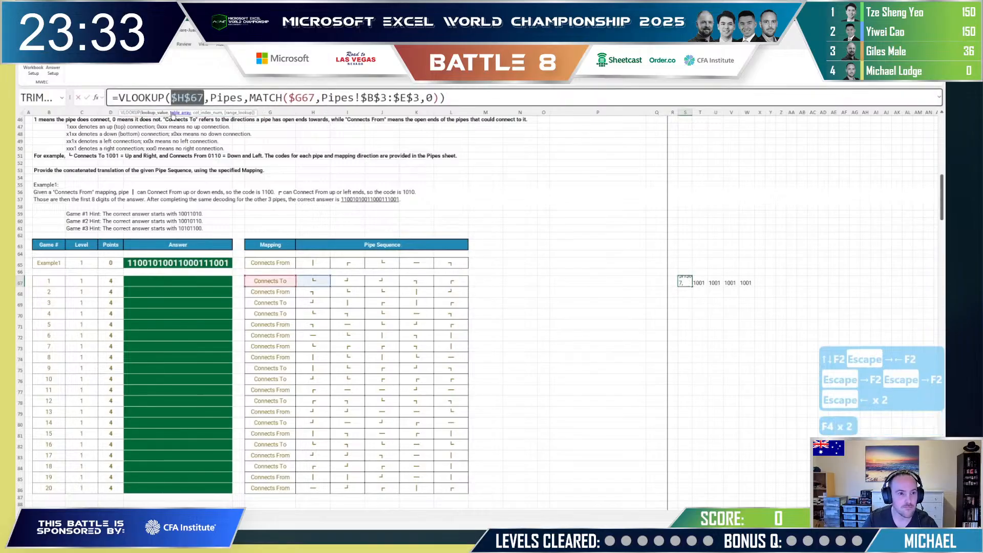
key(F4)
key(F4)
key(F4)
key(F4)
key(F4)
key(F4)
key(F4)
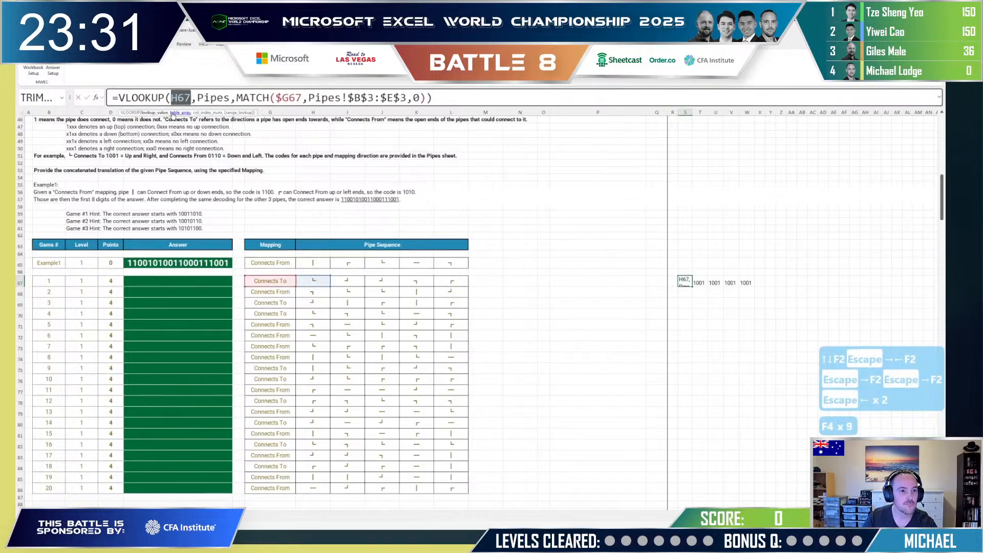
key(Return)
key(Up)
key(ctrl+shift+Right)
key(ctrl+r)
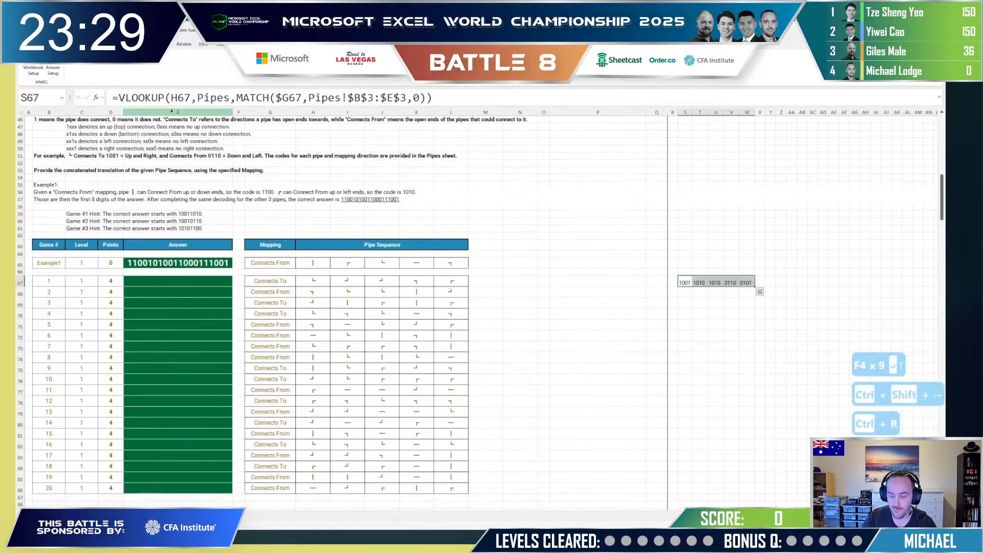
Step: Copy the game 1 formulas in S67:W67 to the Example1 row starting at S65
key(Down)
key(Up)
key(shift+Right)
key(shift+Right)
key(shift+Right)
key(shift+Right)
key(ctrl+c)
key(Up)
key(Up)
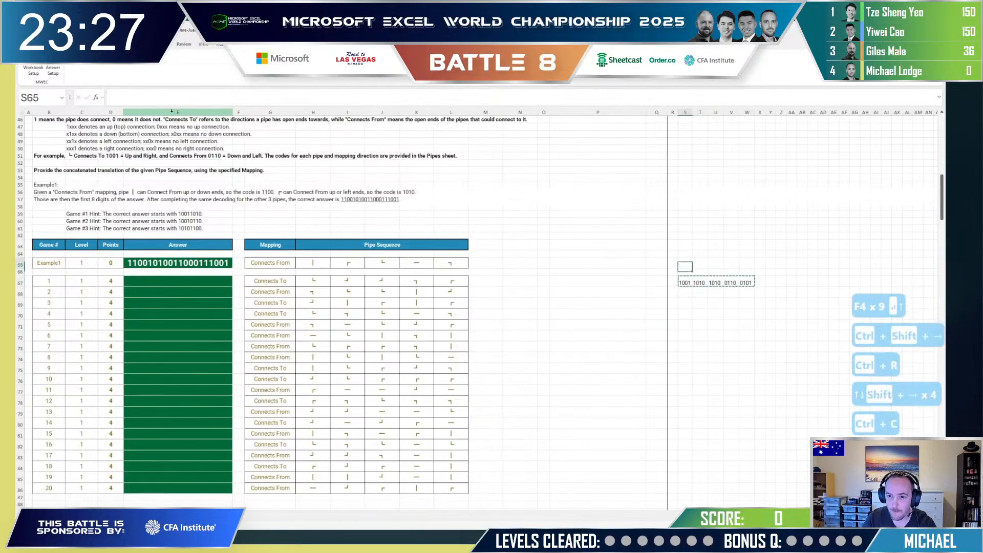
key(ctrl+v)
key(Escape)
Step: Fill the game 1 lookup formulas in S67:W67 down to row 86 for all 20 games
key(Down)
key(Left)
key(Left)
key(Left)
key(Left)
key(Left)
key(Left)
key(Left)
key(Left)
key(Left)
key(Down)
key(Right)
key(Right)
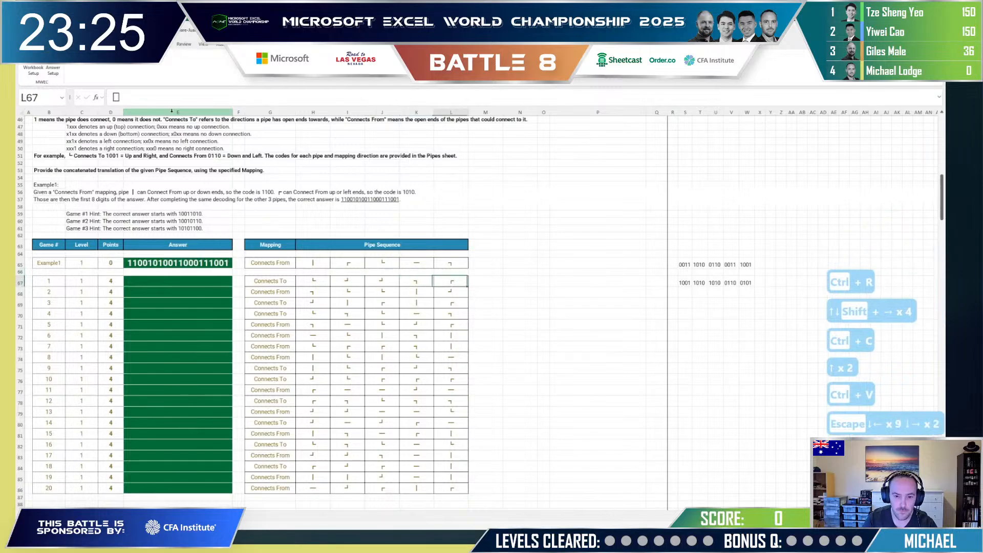
key(ctrl+Down)
key(Right)
key(Right)
key(Right)
key(Right)
key(Right)
key(Right)
key(Right)
key(Right)
key(Right)
key(Right)
key(Left)
key(Left)
key(Left)
key(shift+Right)
key(shift+Right)
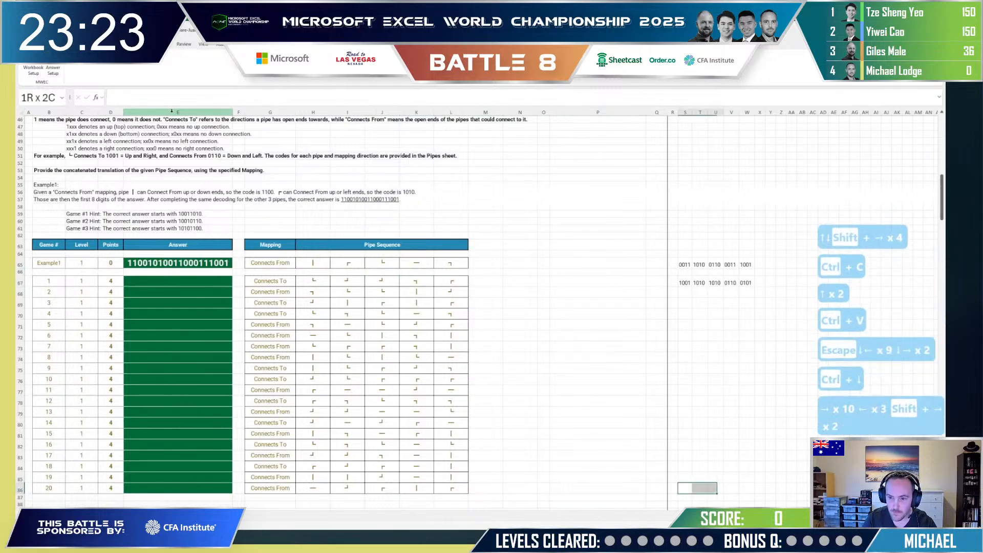
key(shift+Right)
key(shift+Right)
key(ctrl+shift+Up)
key(ctrl+d)
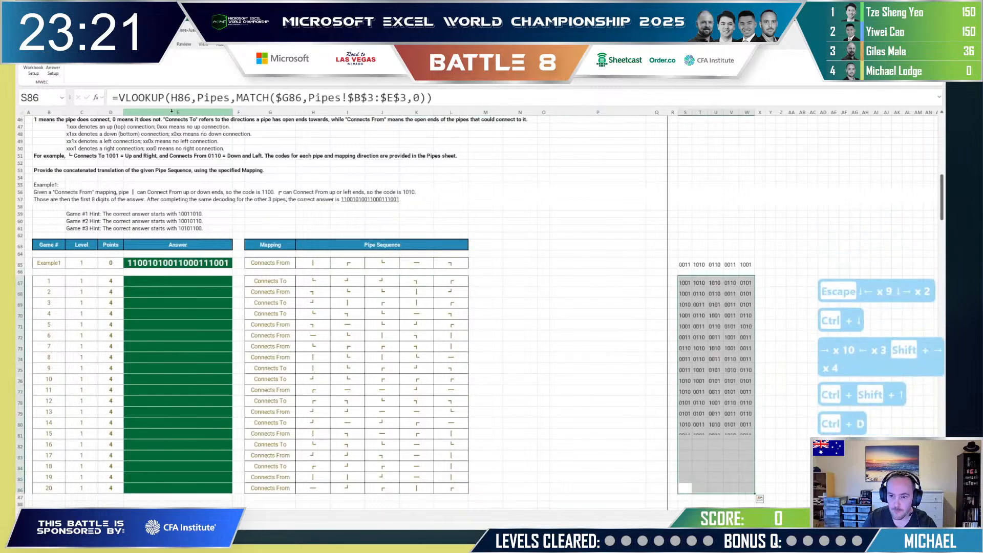
Step: Concatenate the game 1 codes in S67:W67 into the answer cell E67 with a CONCAT formula
key(Left)
key(Left)
key(Left)
key(Left)
key(Left)
key(Left)
key(Left)
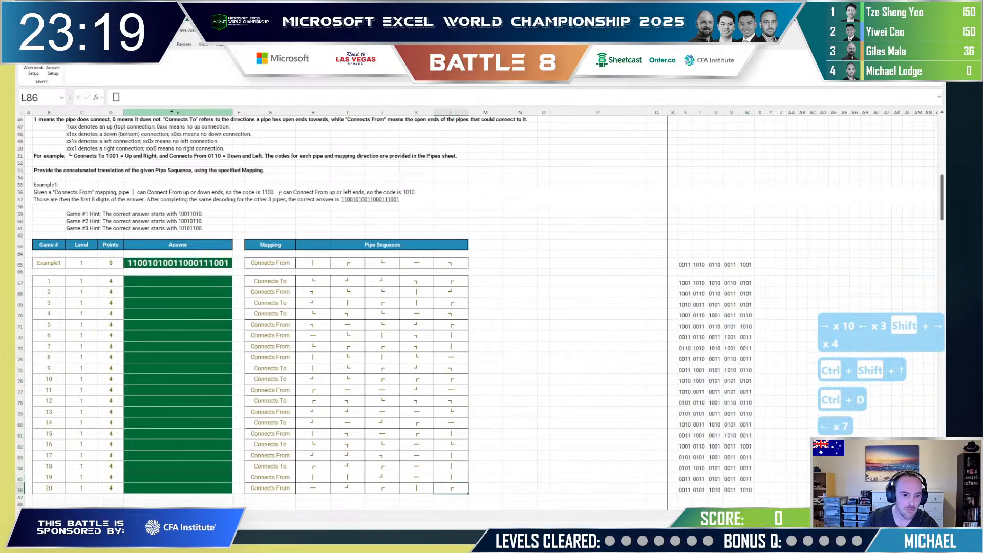
click(172, 292)
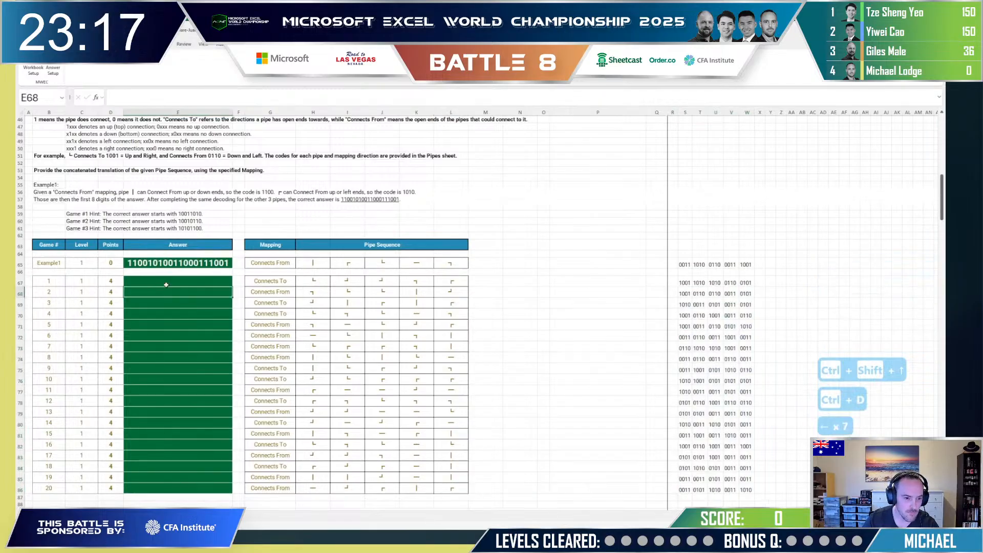
click(167, 282)
text(=concat()
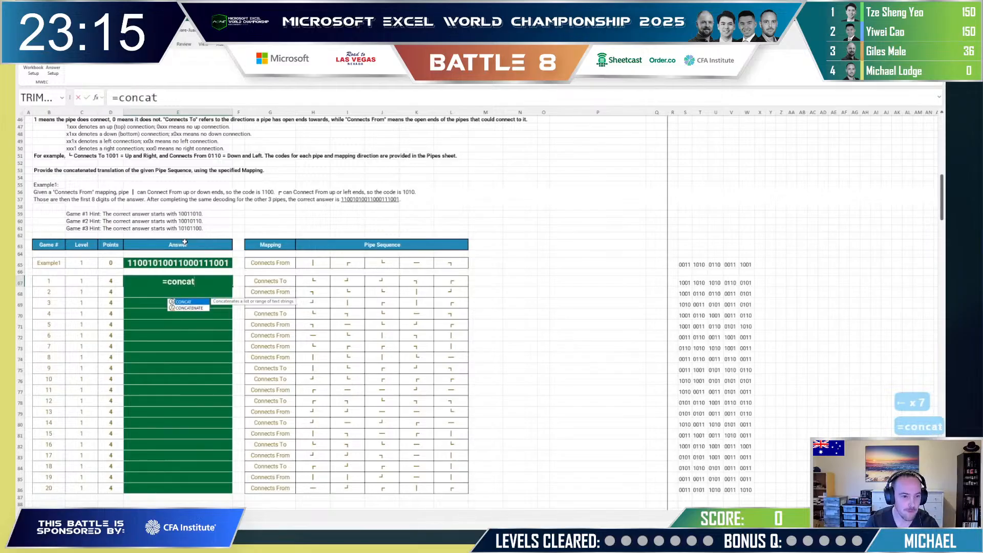
key(ctrl+Right)
key(ctrl+Right)
key(ctrl+Right)
key(ctrl+Right)
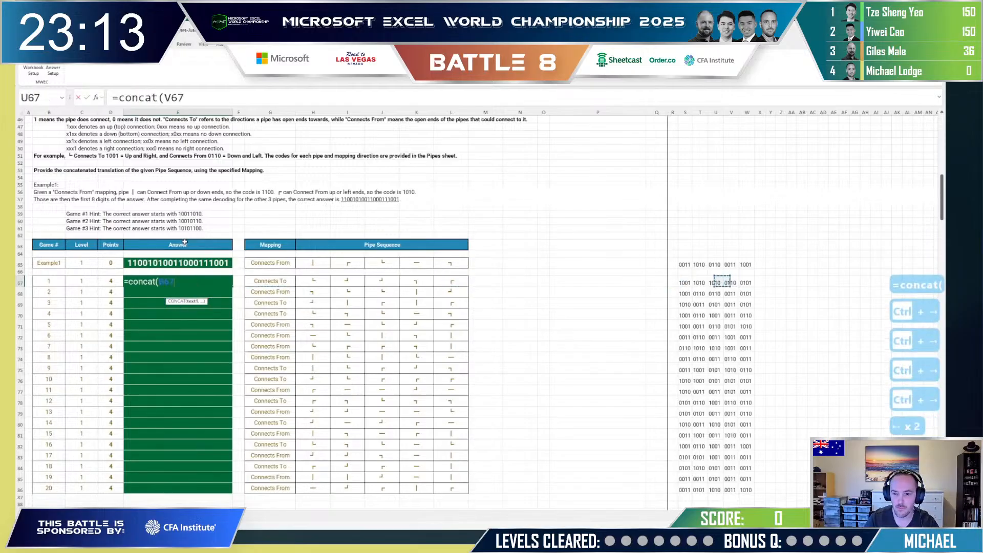
key(Left)
key(Left)
key(Left)
key(Left)
key(shift+Right)
key(shift+Right)
key(shift+Right)
key(shift+Right)
key(Return)
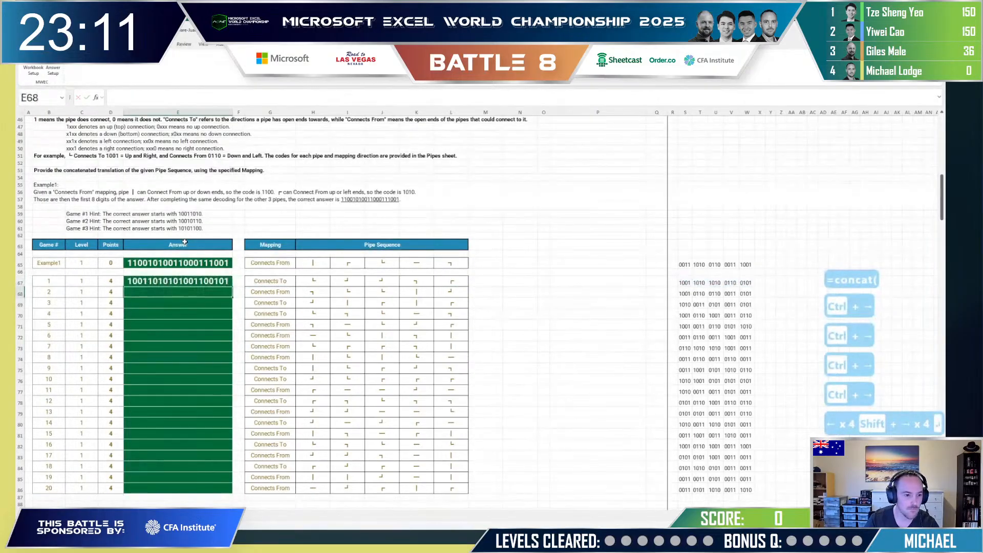
Step: Try the game 1 CONCAT formula in the Example1 answer cell E65 and undo the paste
key(Up)
key(ctrl+c)
key(Up)
key(Up)
key(ctrl+v)
key(ctrl+z)
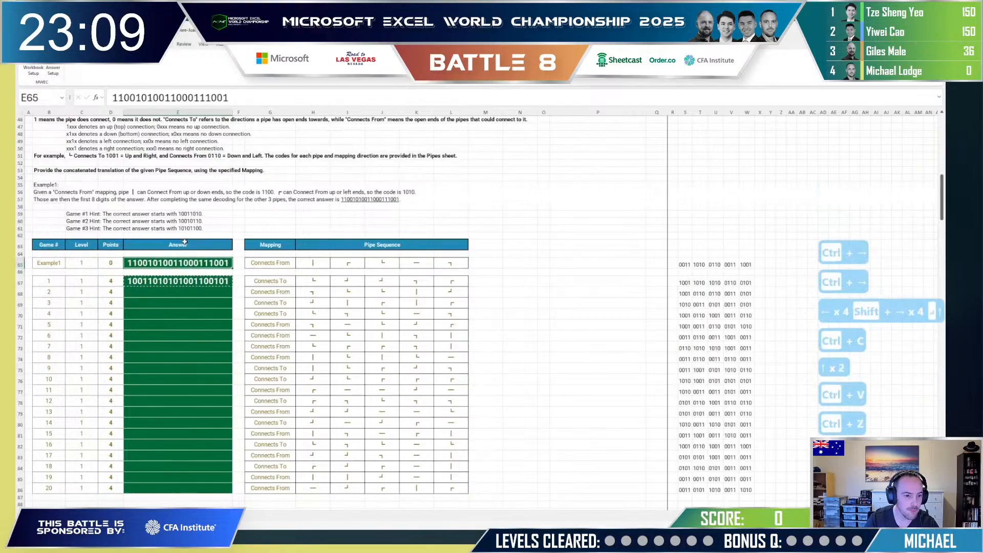
key(Escape)
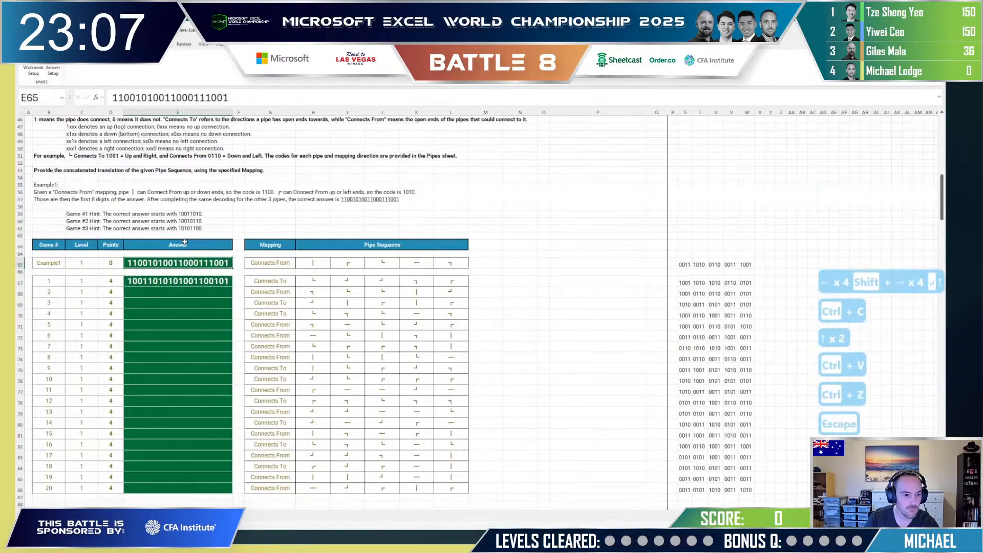
Step: Inspect the cell references in the lookup formulas of S67 and the Example1 row from S65 to V65
key(Down)
key(Down)
key(Up)
key(Up)
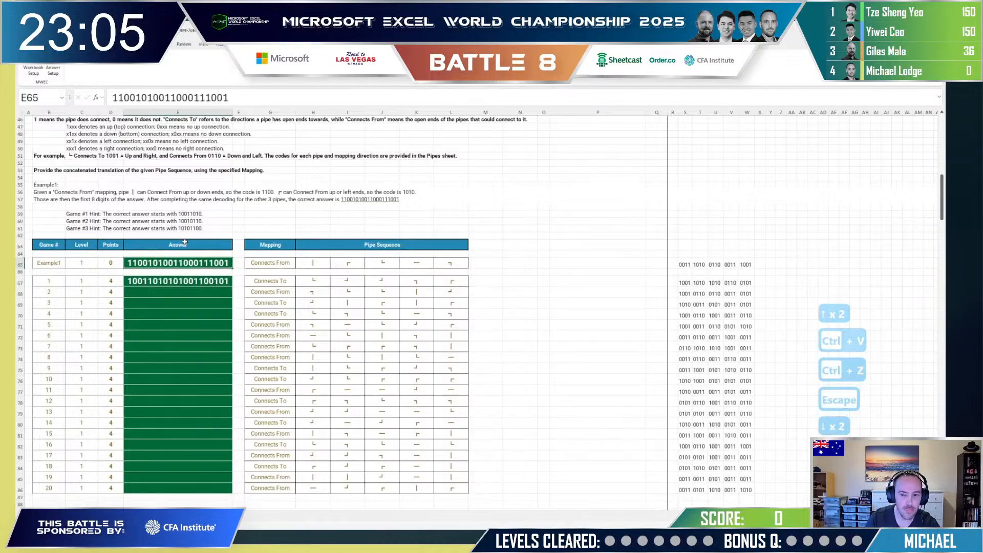
key(Right)
key(Right)
key(Right)
key(Right)
key(Right)
key(Right)
key(Right)
key(Right)
key(Right)
key(Right)
key(Right)
key(Right)
key(Right)
key(Right)
key(Down)
key(Down)
key(F2)
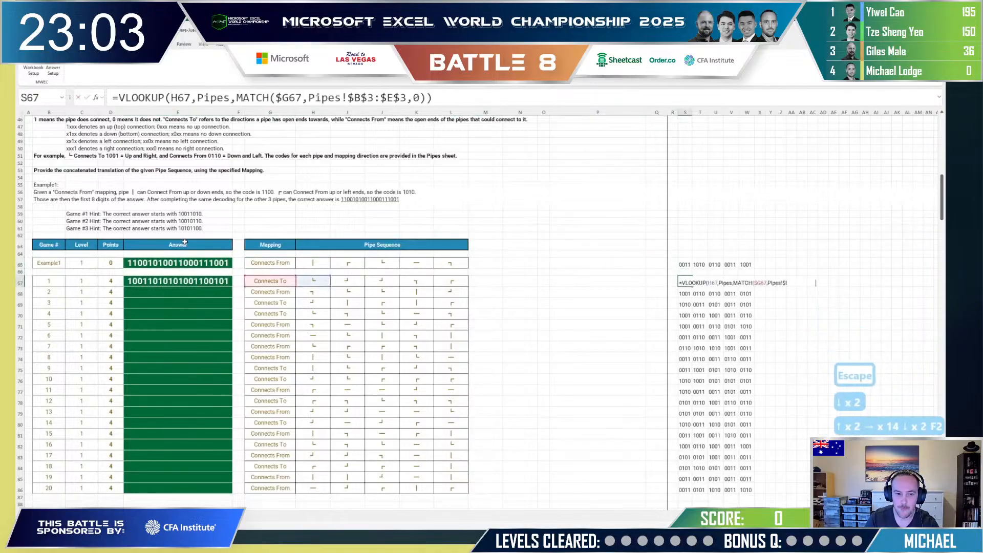
key(Escape)
key(Up)
key(Up)
key(F2)
key(Escape)
key(Right)
key(F2)
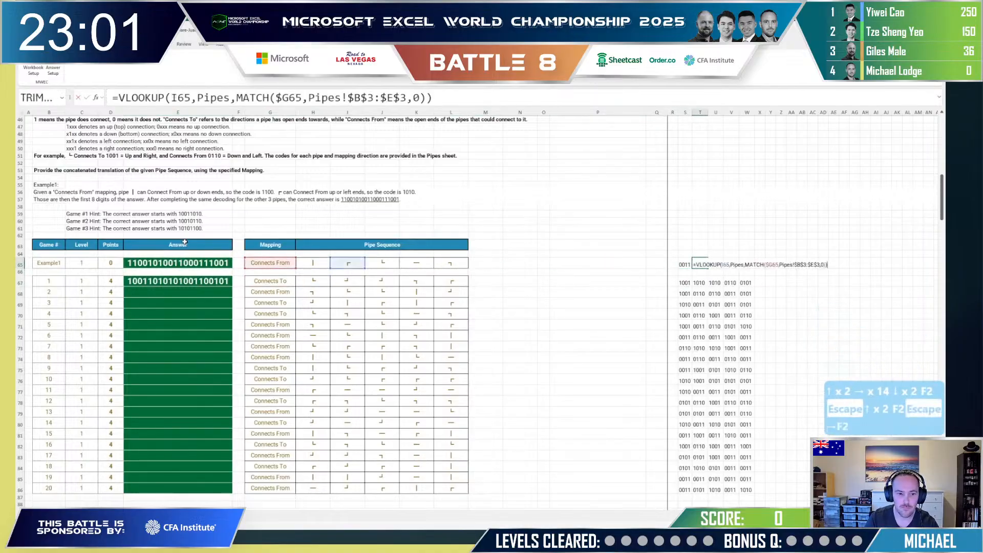
key(Escape)
key(Right)
key(F2)
key(Escape)
key(Right)
key(F2)
key(Escape)
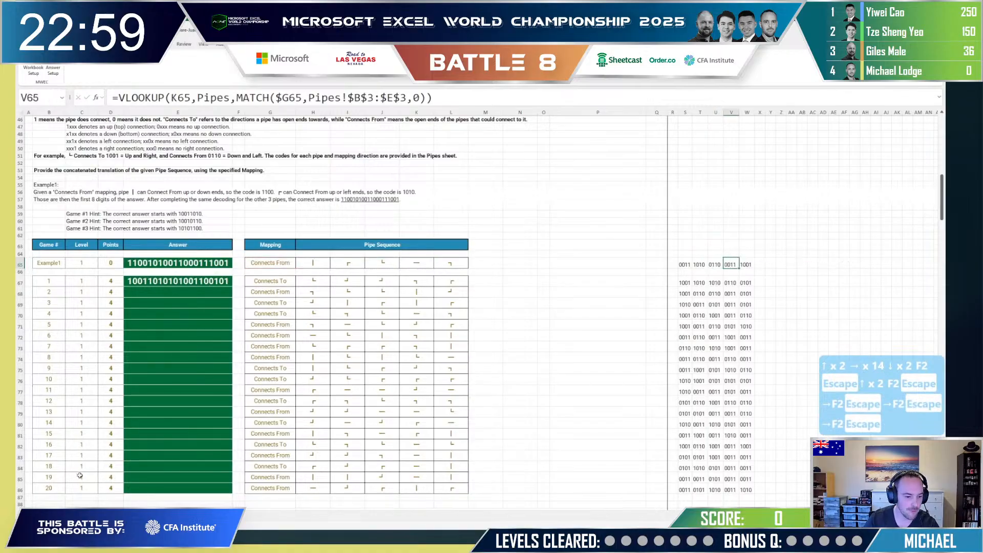
Step: Compare the Connects To and Connects From codes on the Pipes sheet with the Example1 pipe sequence
key(ctrl+Page_Down)
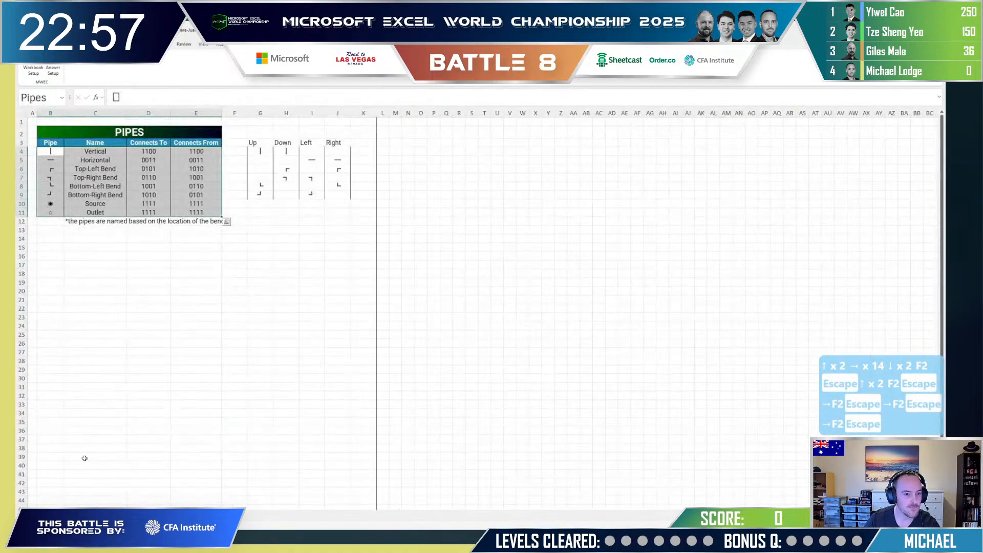
click(207, 292)
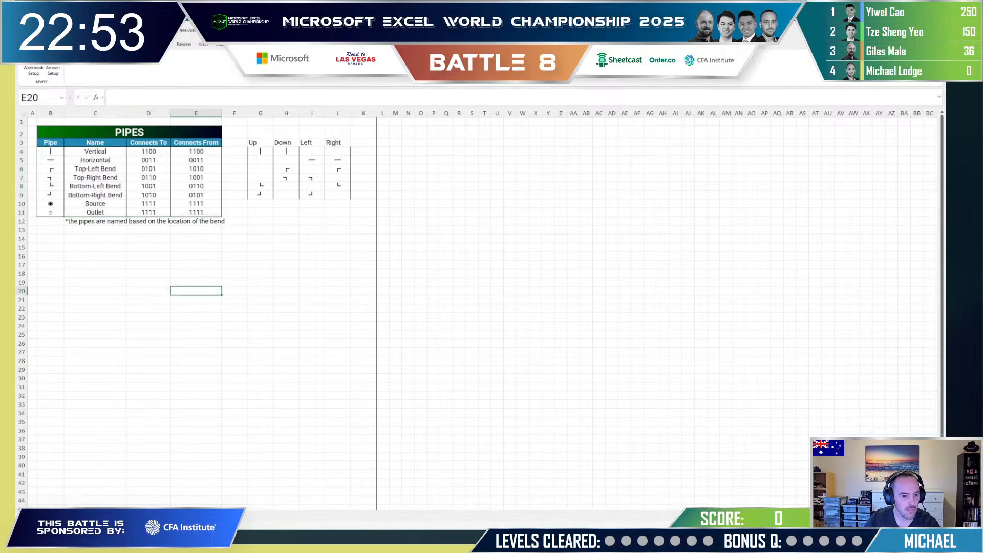
click(128, 515)
click(155, 324)
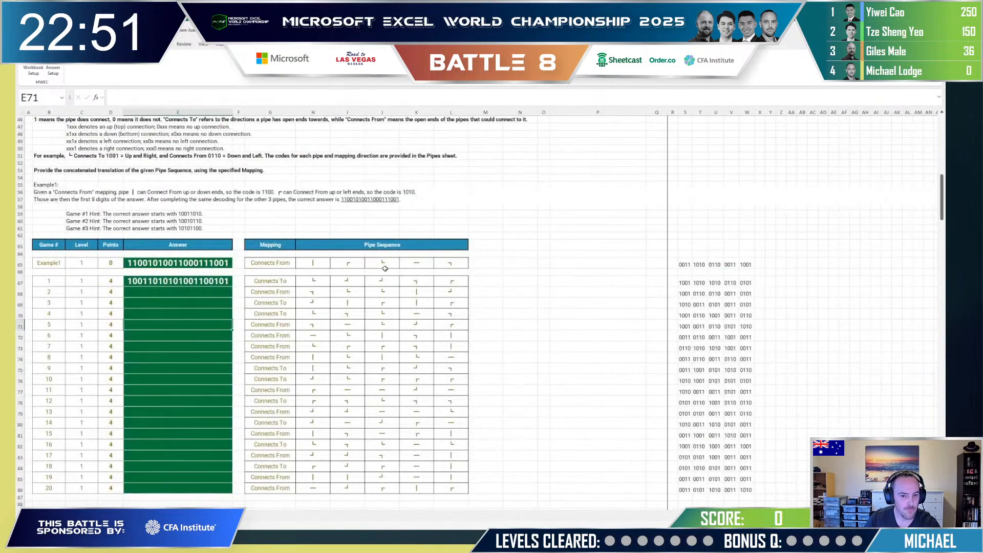
click(103, 508)
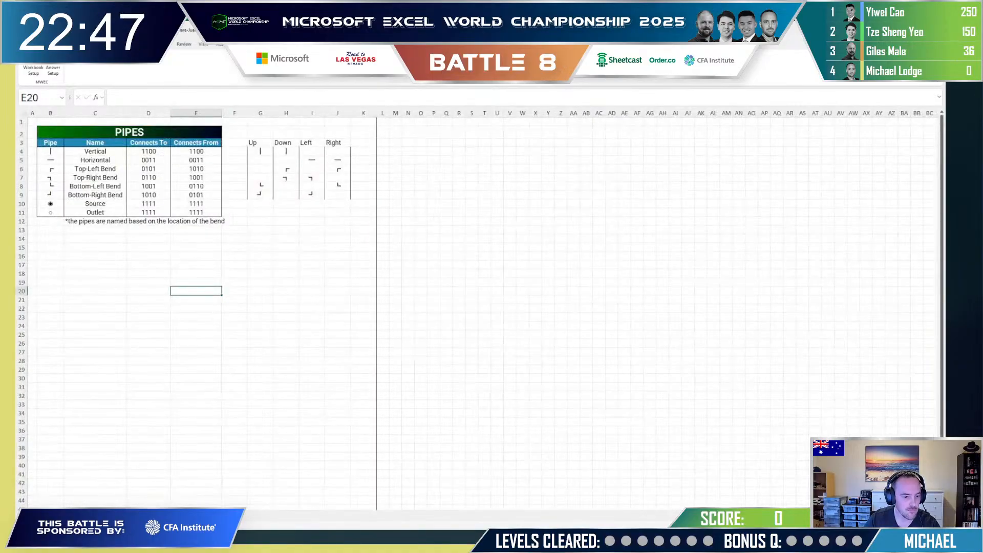
click(128, 515)
click(394, 316)
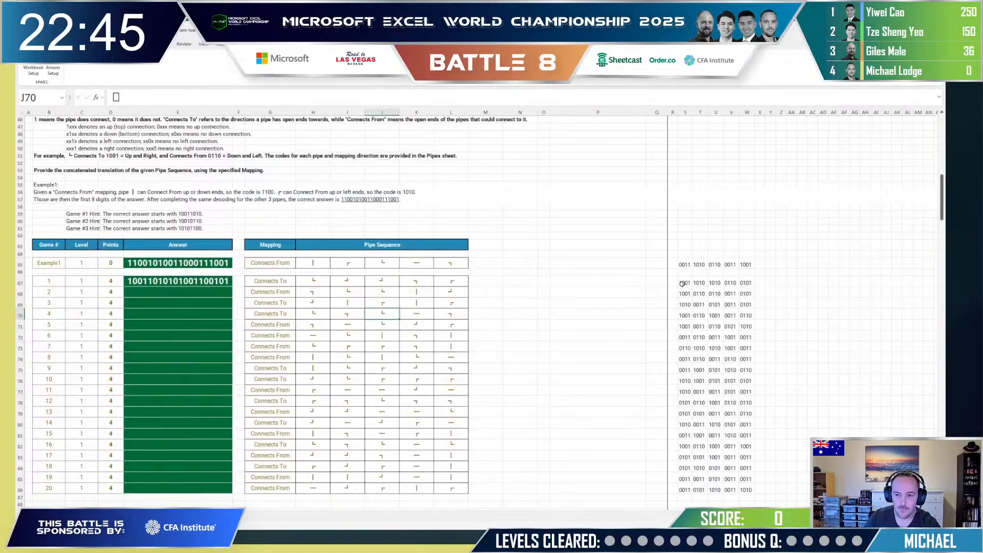
Step: Fill the CONCAT formula in E67 down to E86 for all 20 games
click(212, 281)
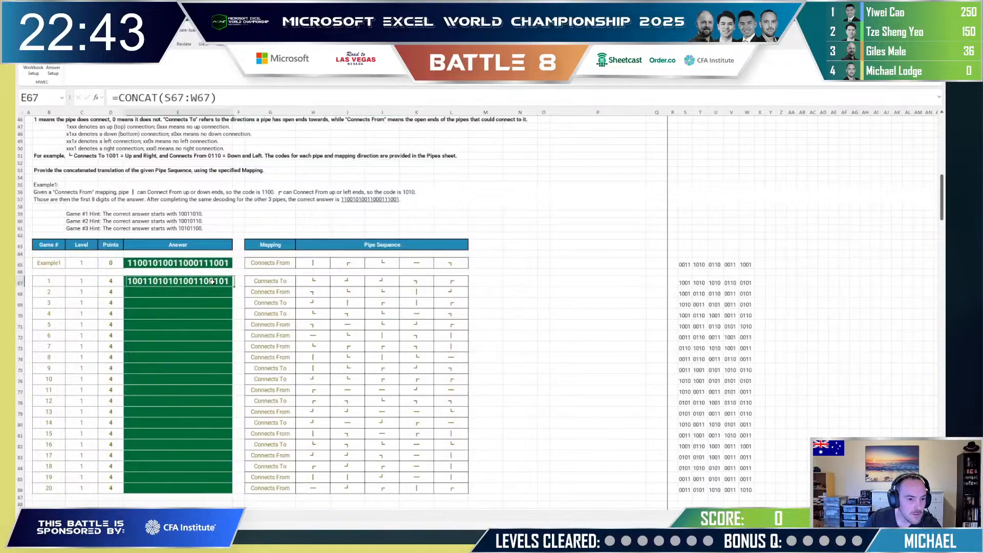
key(Right)
key(Right)
key(ctrl+Down)
key(Left)
key(Left)
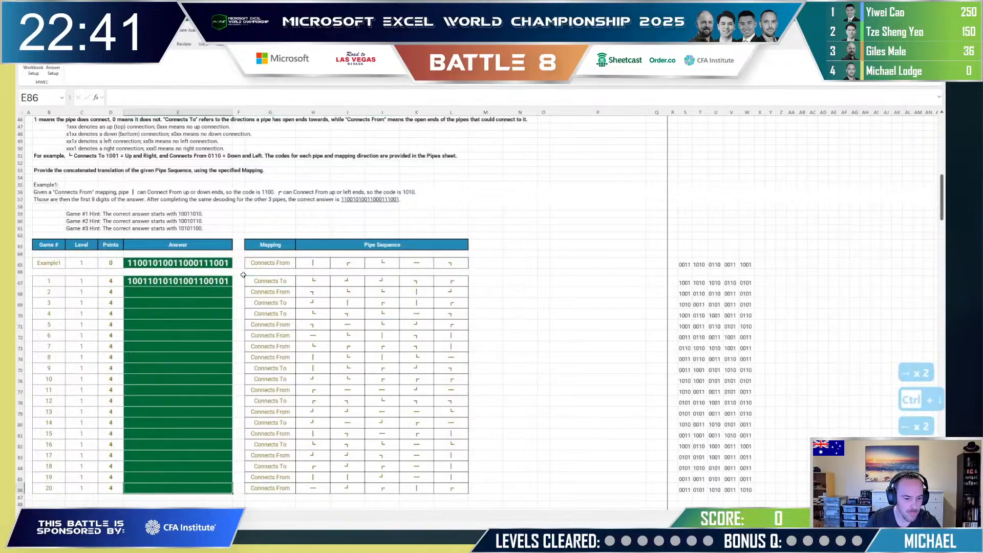
key(ctrl+shift+Up)
key(ctrl+d)
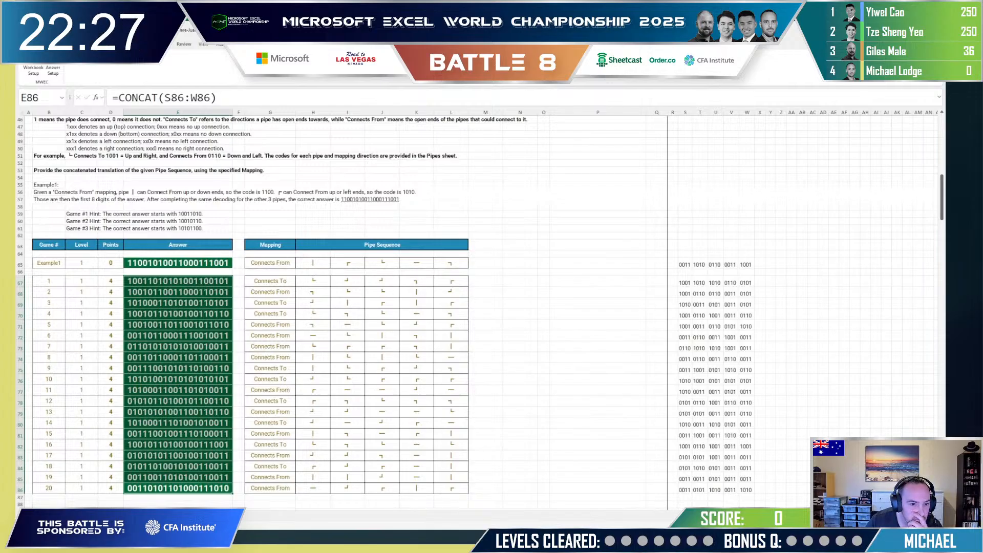
Step: Check the cell references used by the game 1 answer in E67 and the game 2 lookup formula in S68
click(162, 280)
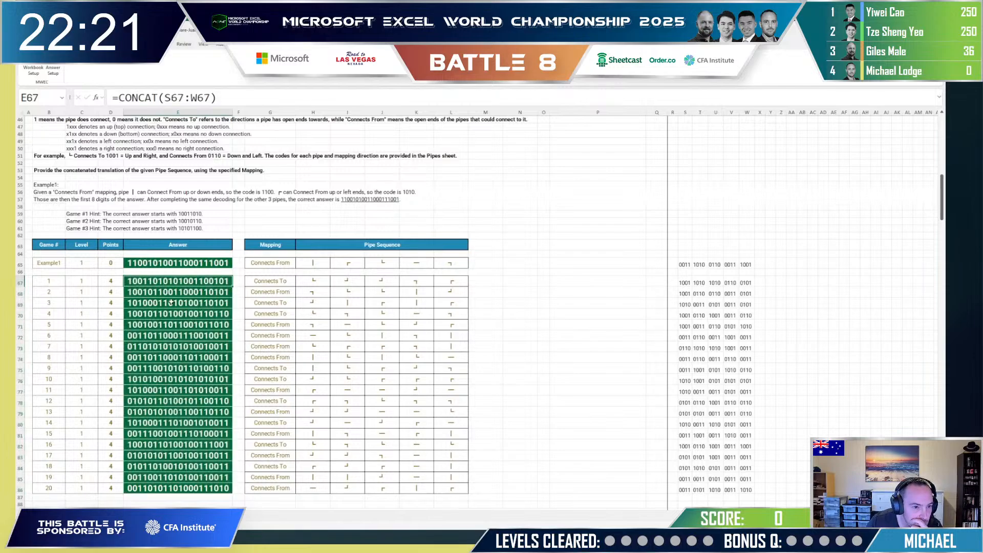
click(686, 293)
key(F2)
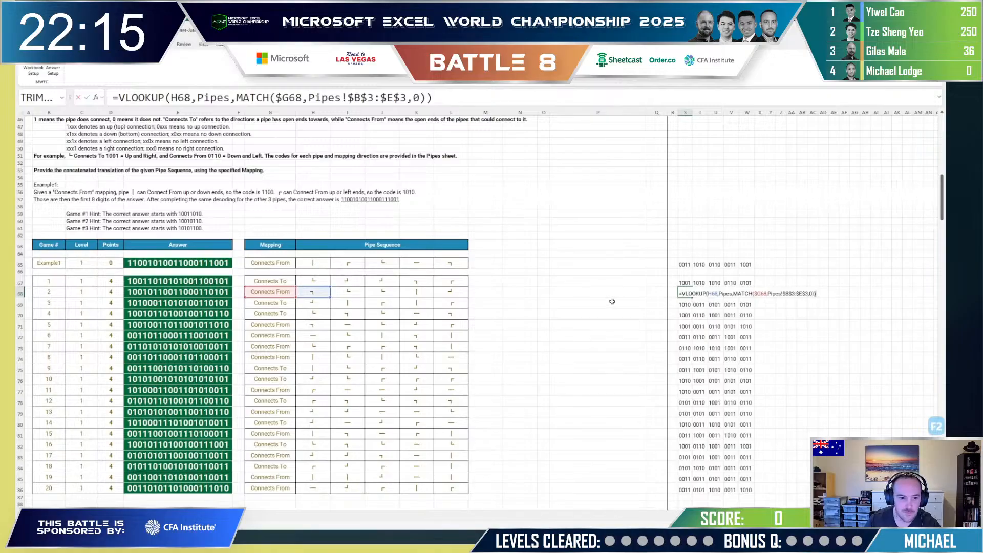
key(Escape)
Step: Try swapping the Pipes sheet headers, with Connects From in D3 and Connects To in E3, and check the resulting answers
key(ctrl+Page_Down)
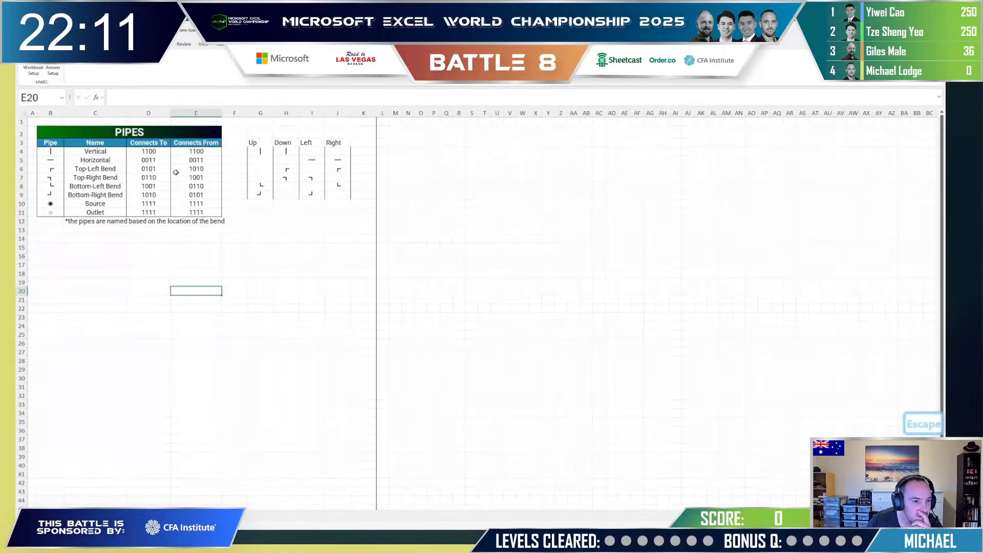
click(161, 161)
key(Up)
key(Up)
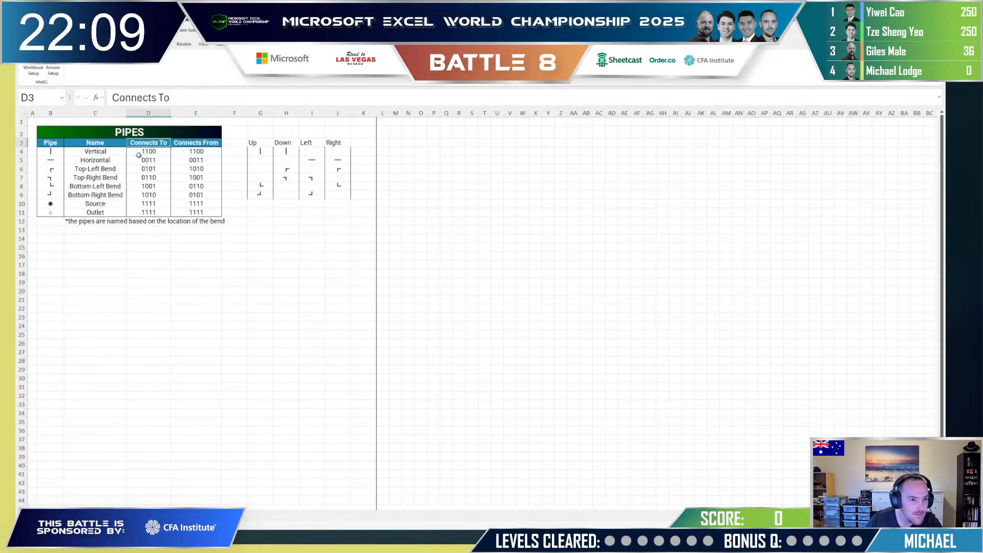
key(F2)
key(End)
key(BackSpace)
key(BackSpace)
text(From)
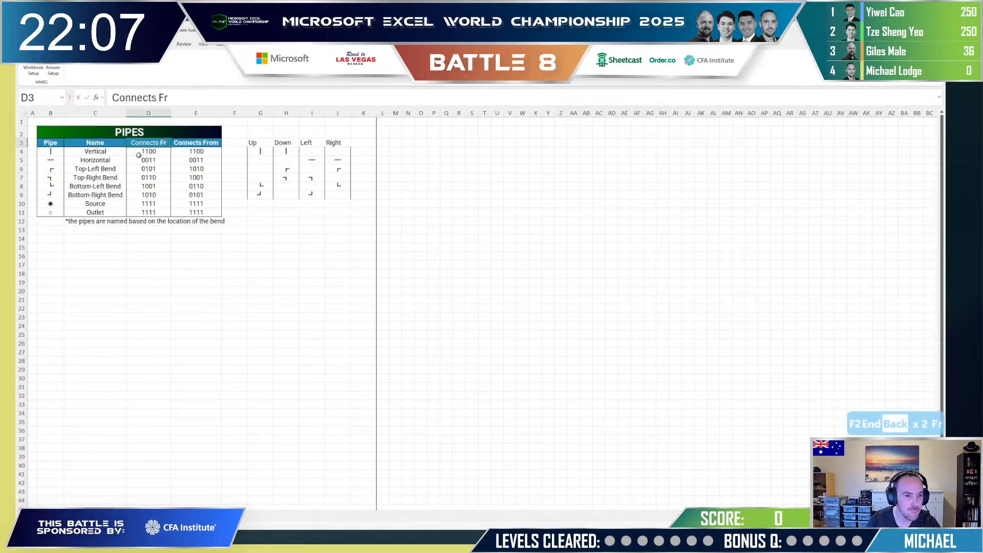
key(Tab)
key(F2)
key(End)
key(BackSpace)
key(BackSpace)
text(T)
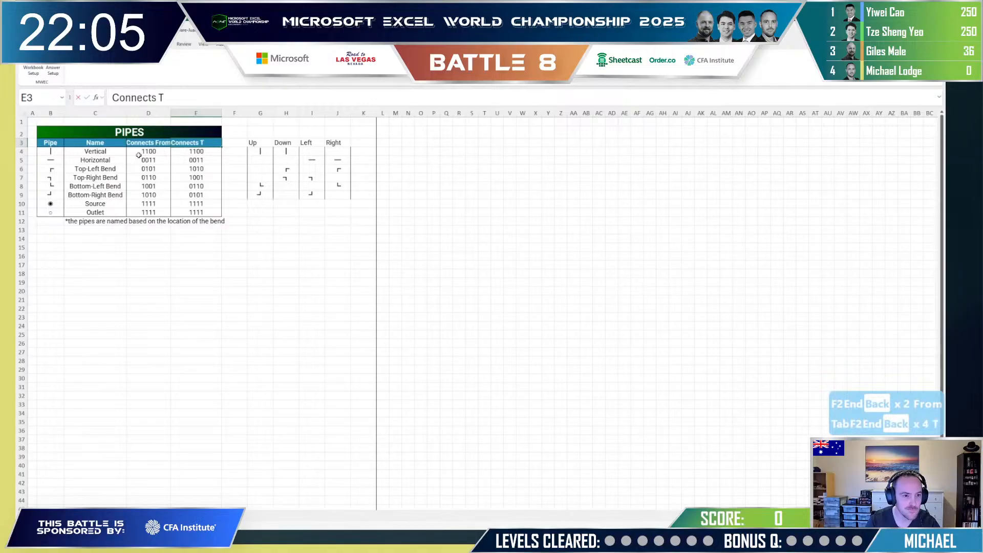
text(o)
key(Return)
key(ctrl+Page_Up)
key(ctrl+Page_Up)
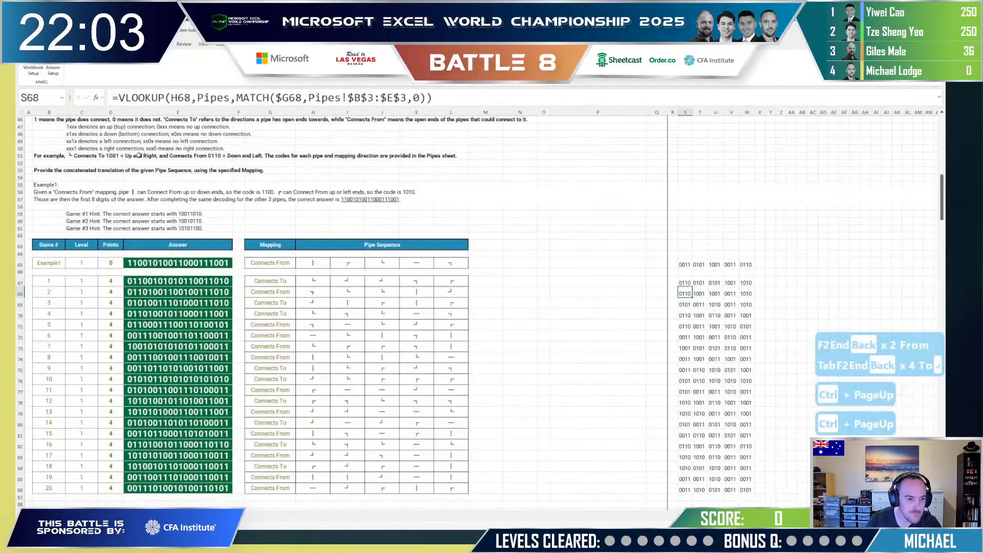
Step: Undo both header changes on the Pipes sheet and return to the level 1 games
key(ctrl+Page_Down)
key(ctrl+z)
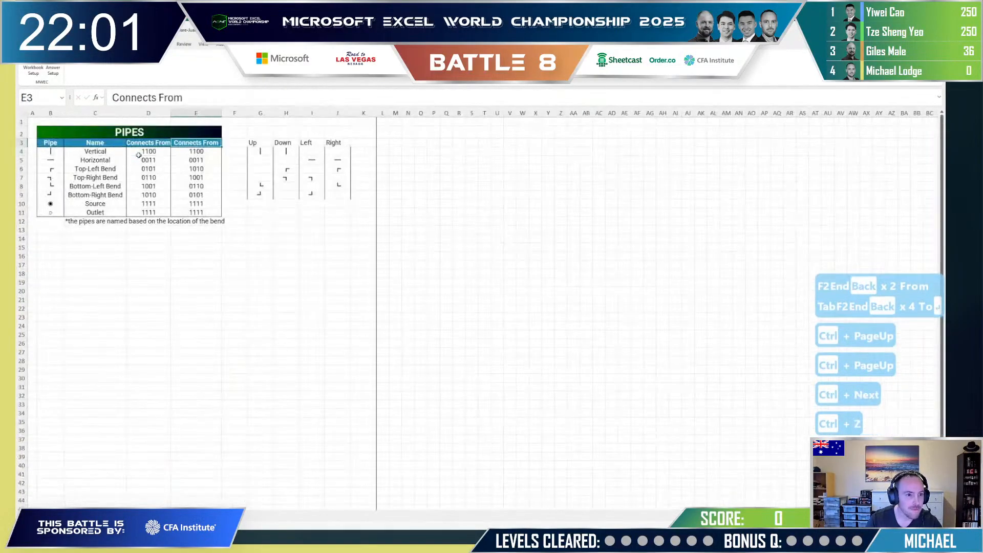
key(ctrl+z)
key(ctrl+Page_Up)
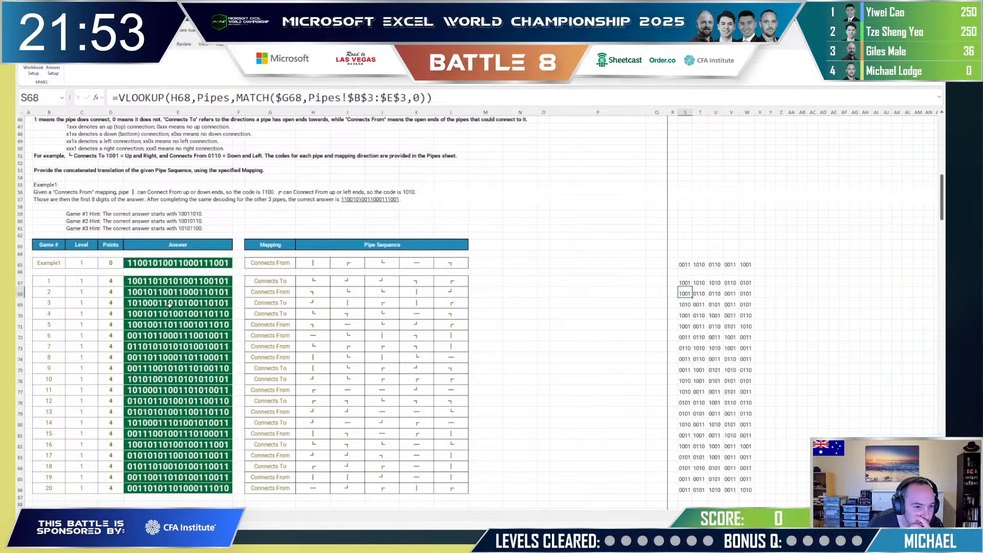
Step: Examine the game 3 answer, its pipe sequence cells and the lookup formula in U69 against the hint
click(168, 302)
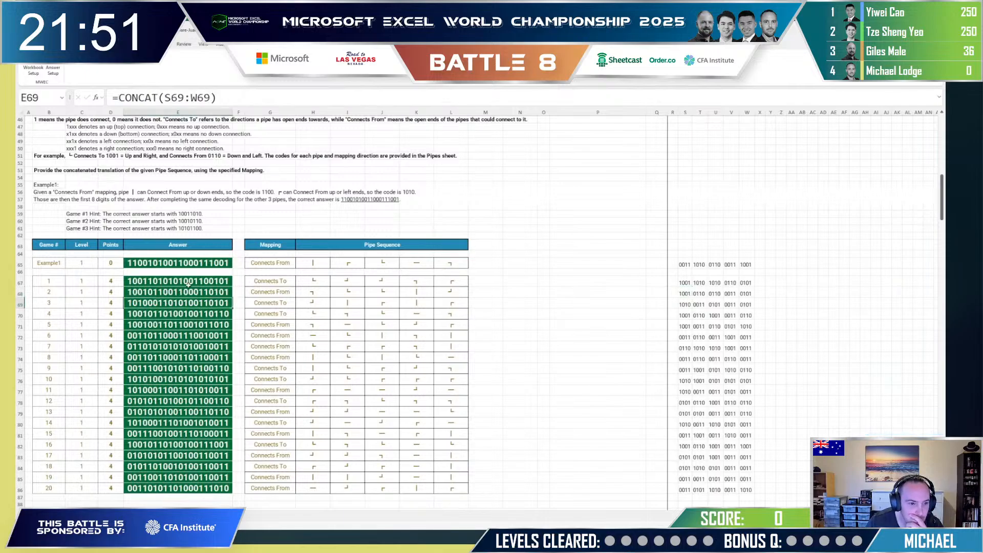
key(Right)
key(Right)
key(Right)
key(Right)
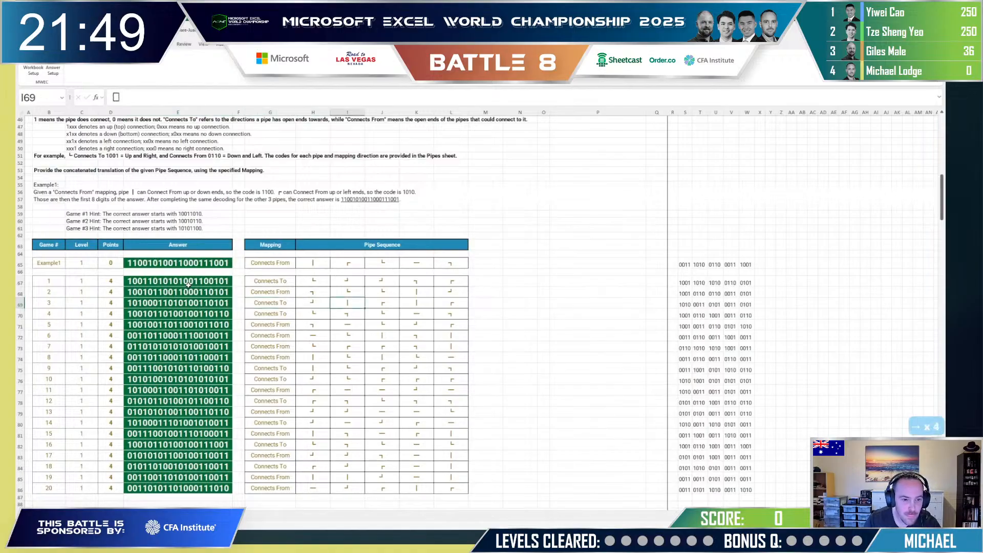
key(Right)
key(Left)
key(F2)
key(Escape)
key(Right)
key(Right)
key(Right)
key(Right)
key(Right)
key(Right)
key(Right)
key(Right)
key(Right)
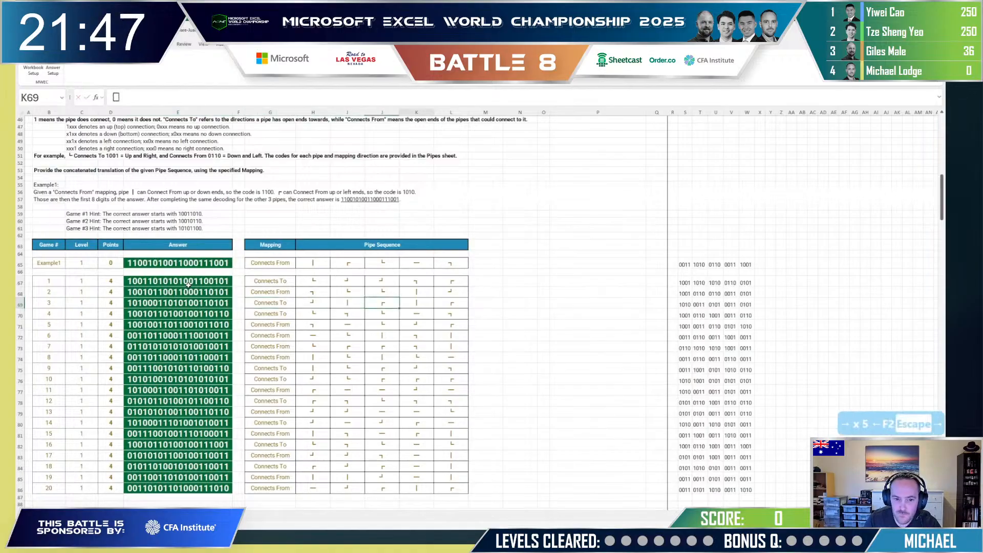
key(Right)
key(Right)
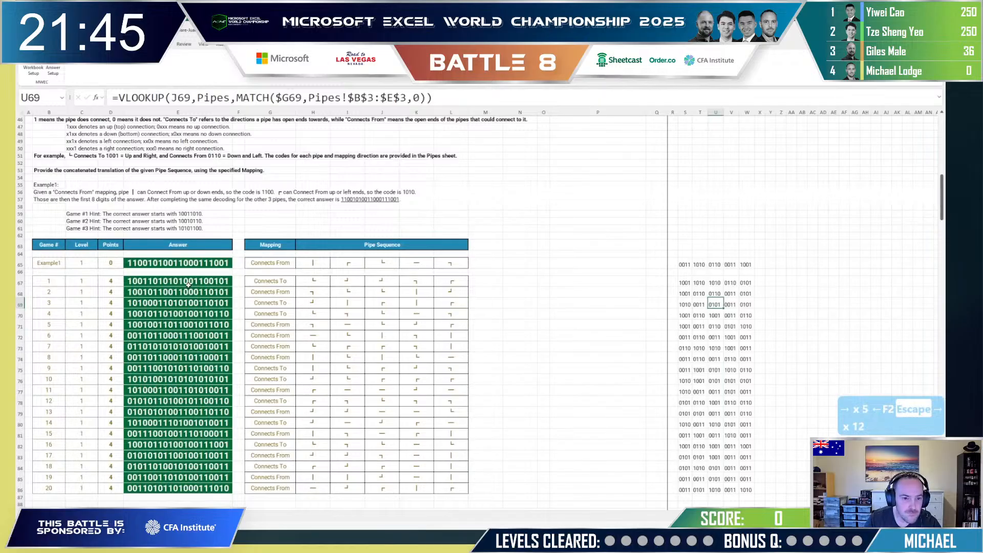
key(F2)
key(Escape)
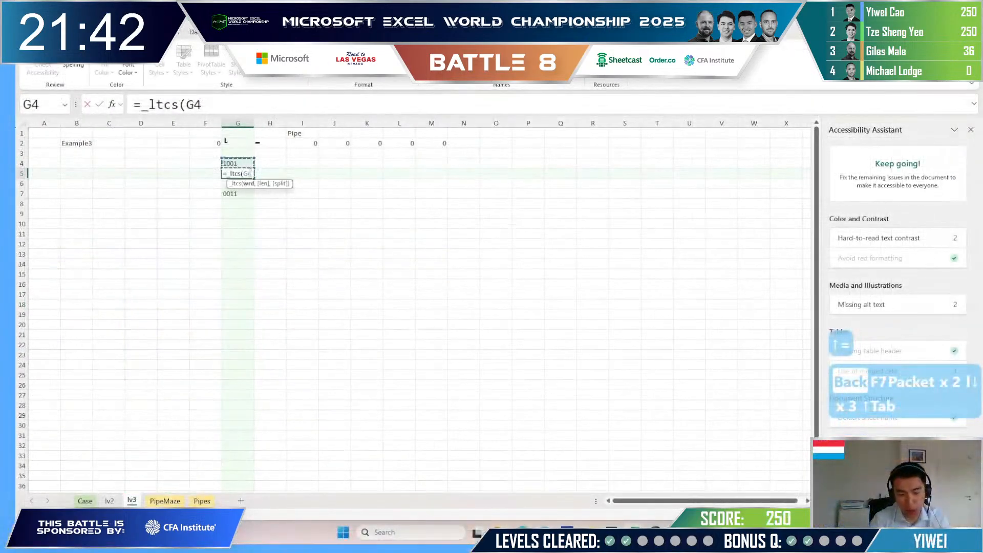
Step: Complete the formula =_ltcs(G4) in G5 of the lv3 sheet and copy it to G9
text())
key(Return)
key(Up)
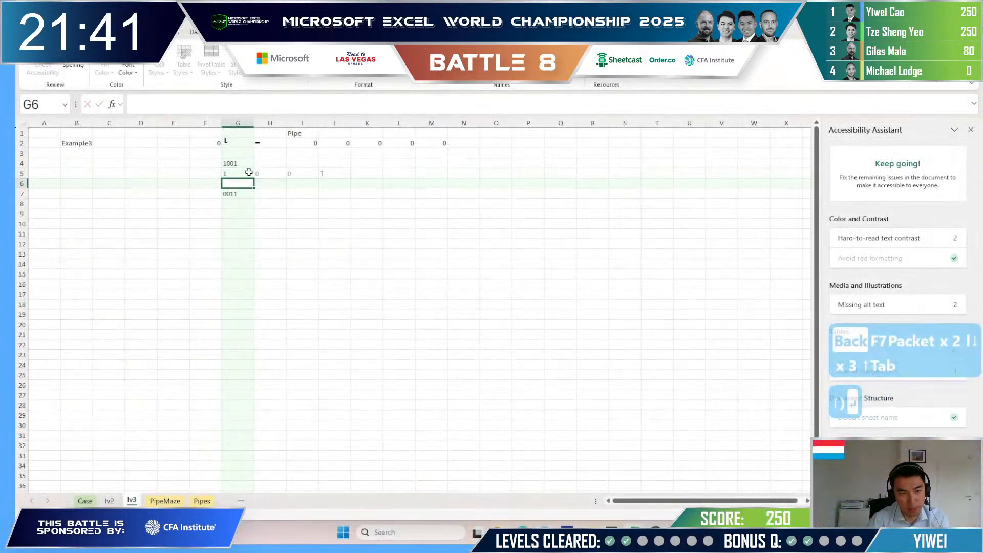
key(ctrl+c)
key(Down)
key(Down)
key(Down)
key(ctrl+v)
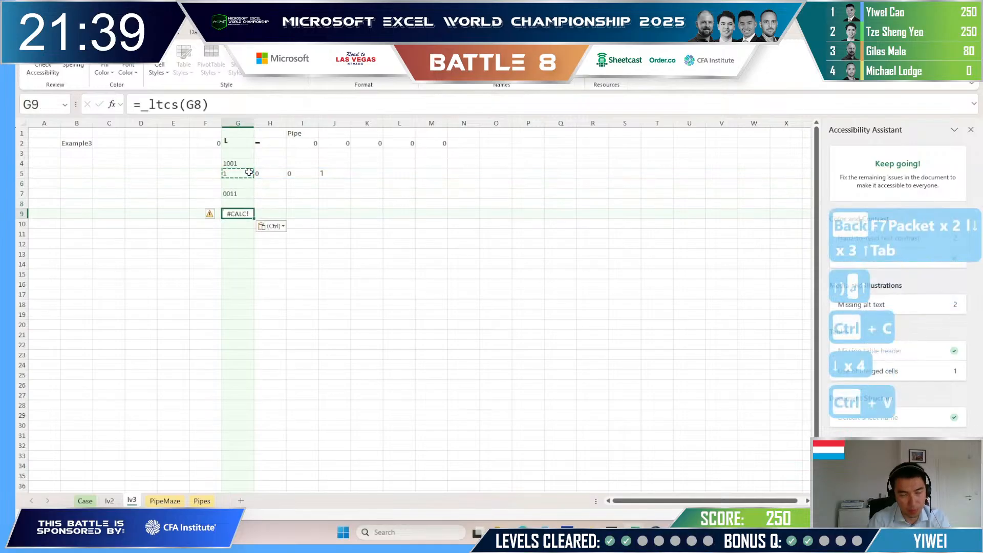
Step: Undo the paste in G9 and paste the split formula into G8 instead
key(ctrl+z)
key(ctrl+v)
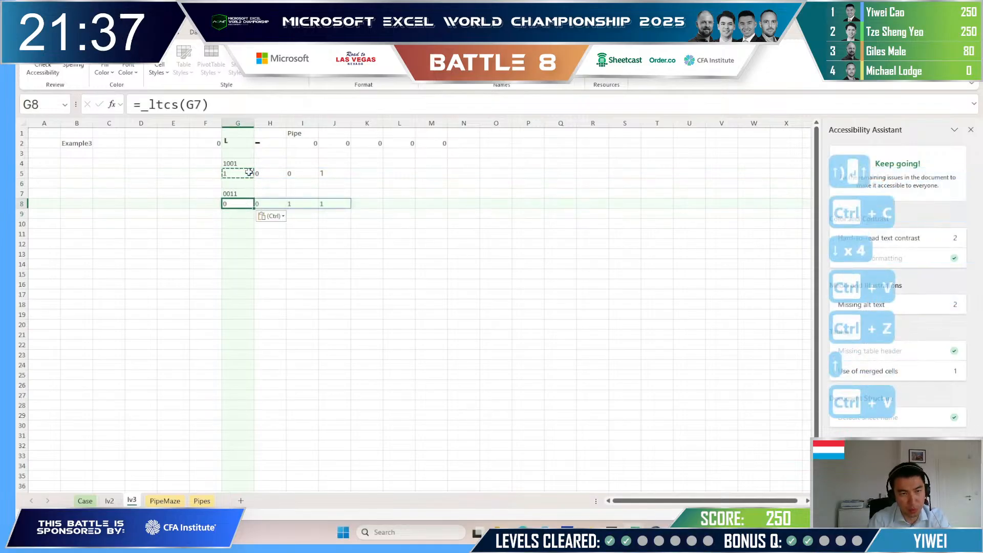
key(Down)
text(=pro)
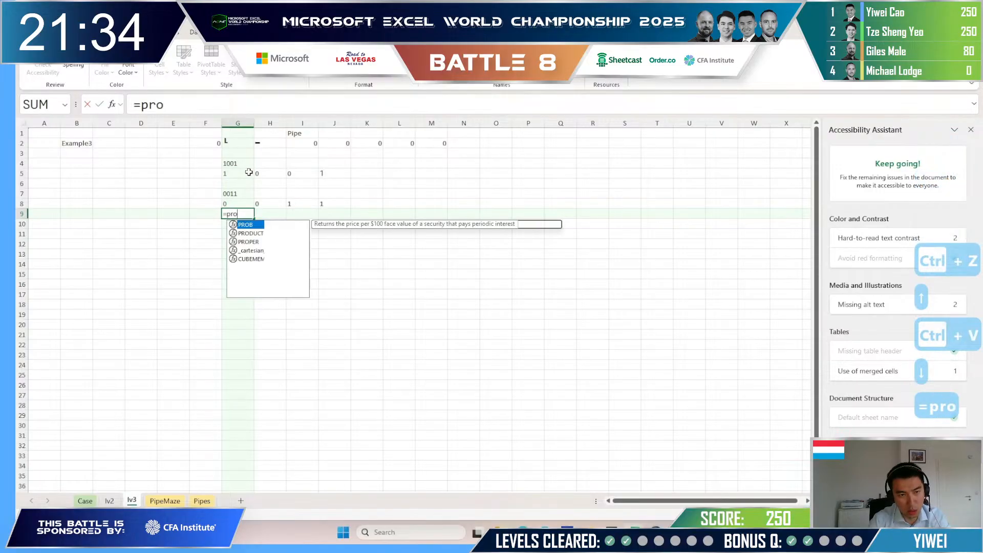
key(Down)
key(Tab)
key(Up)
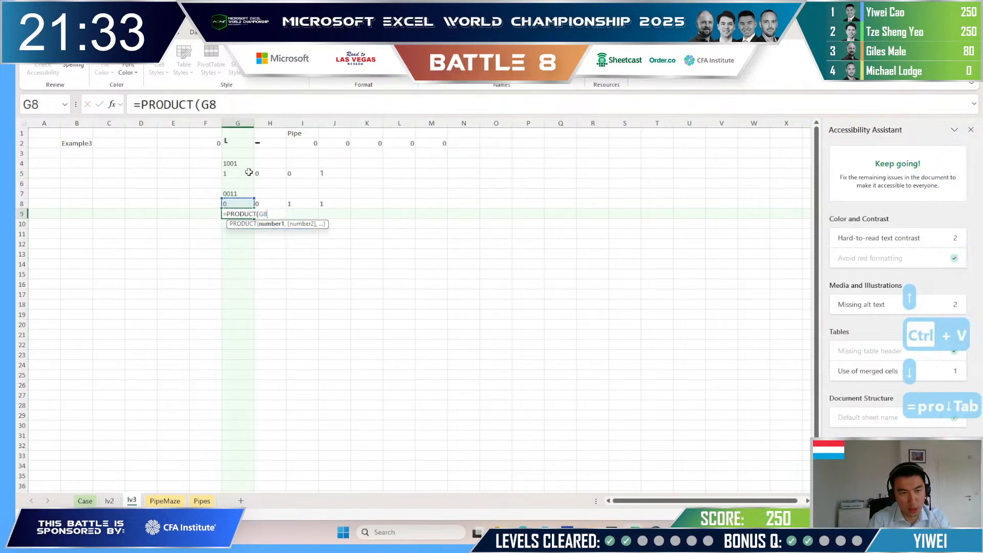
key(Escape)
Step: Try multiplying the two split codes with =SUMPRODUCT(G5#,G8#) in G9 and check the formula
text(=sump)
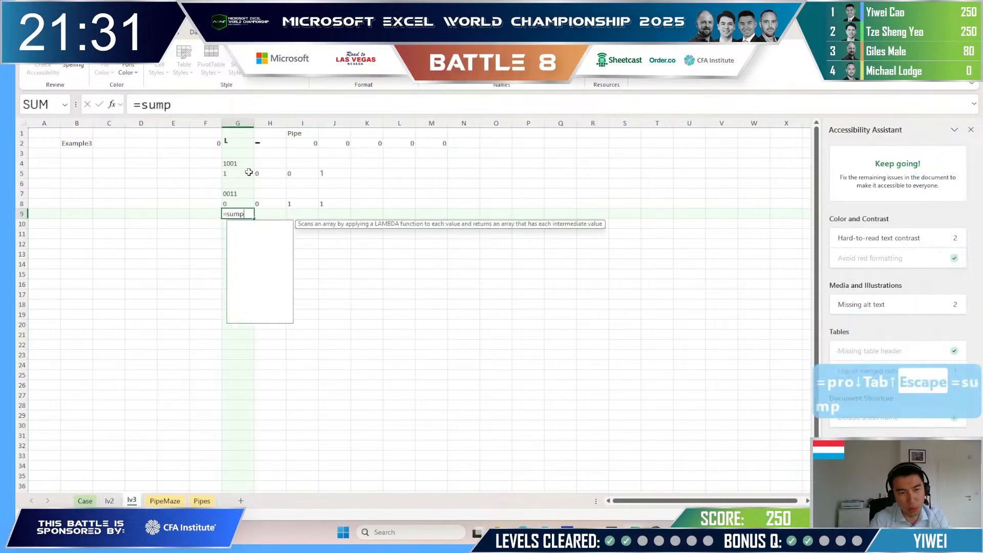
key(Tab)
key(Up)
key(Up)
key(Up)
key(Up)
key(ctrl+shift+Right)
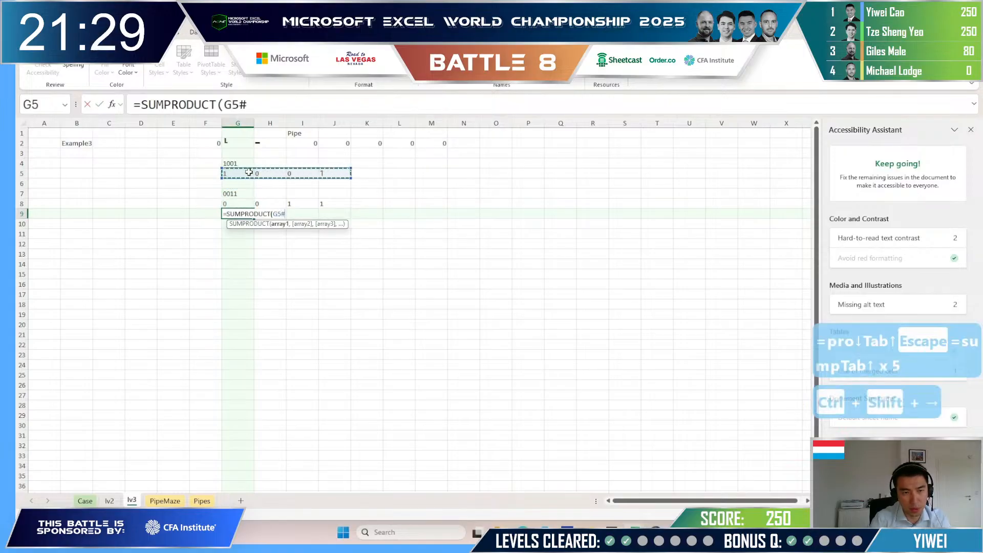
text(,)
key(ctrl+shift+Right)
text())
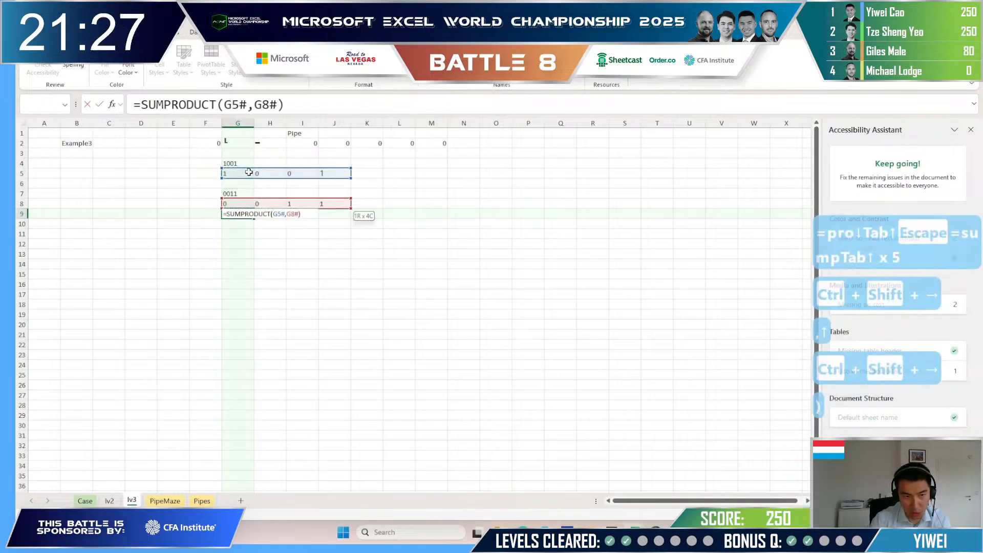
key(Return)
key(Up)
key(F2)
key(Escape)
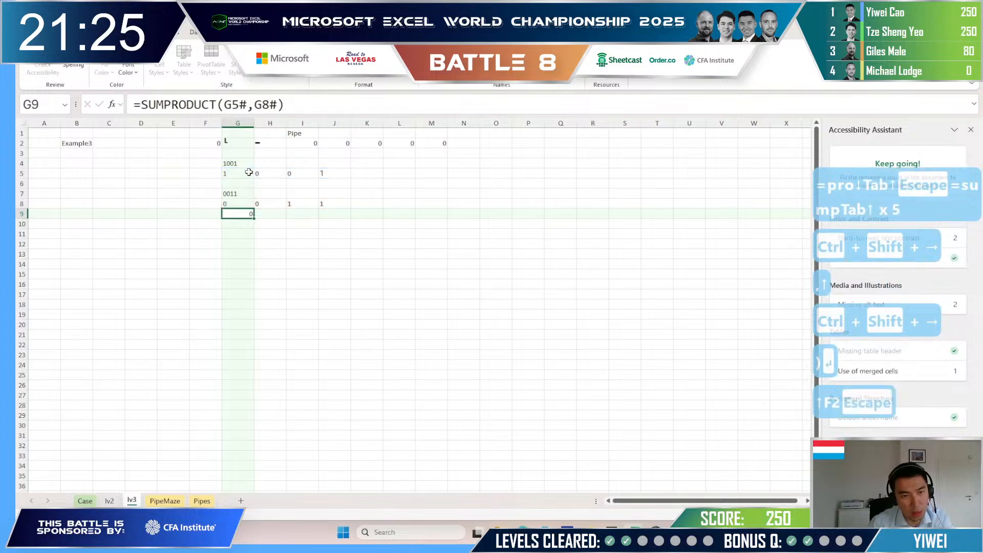
key(F2)
key(Escape)
key(F2)
key(Escape)
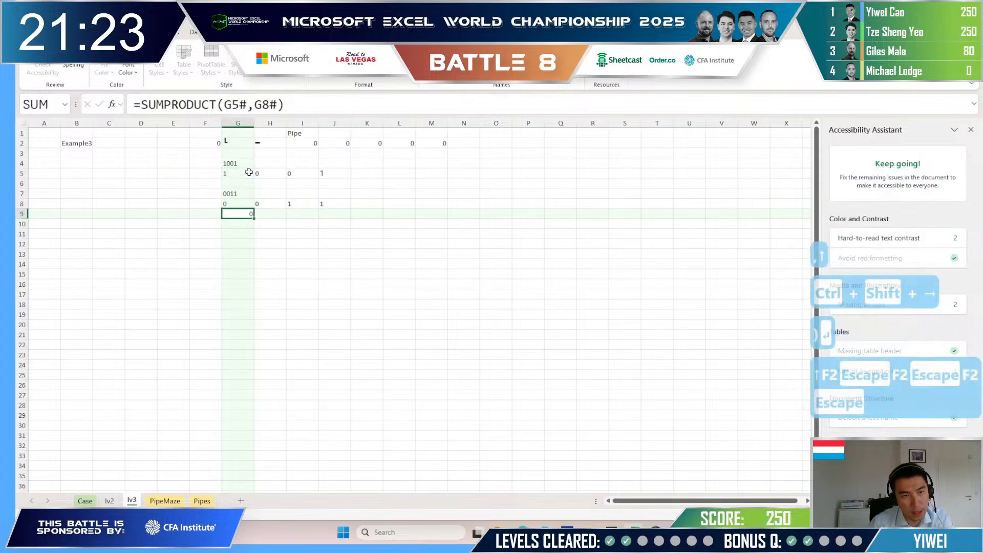
Step: Enter =G5*G8 in G9 and copy it across to J9
text(=)
key(Up)
key(Up)
key(Up)
key(Up)
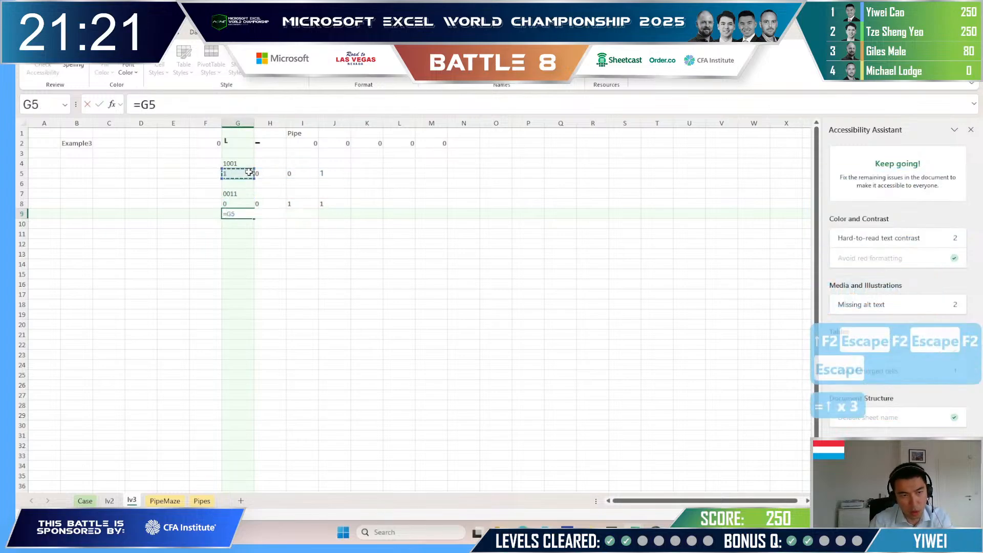
text(*)
key(Up)
key(Return)
key(Up)
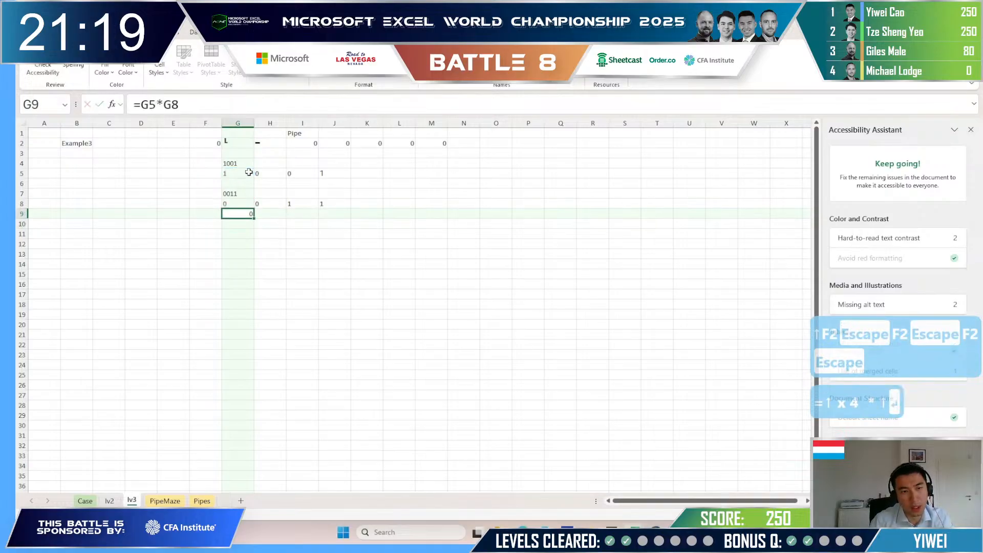
key(ctrl+c)
key(shift+Right)
key(shift+Right)
key(shift+Right)
key(ctrl+v)
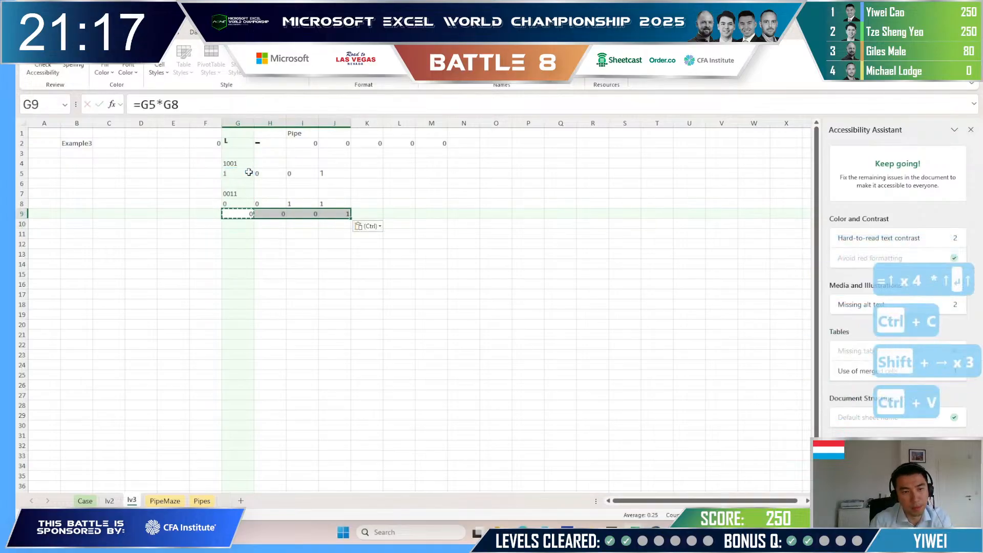
Step: Append *1 to the _ltcs(G4) formula in G5 to convert the split digits to numbers
click(240, 172)
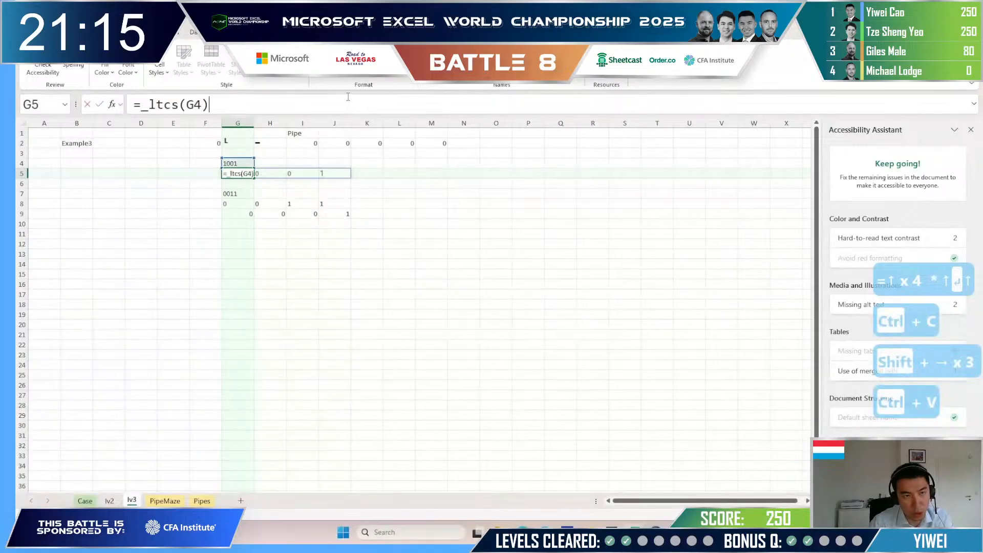
click(348, 98)
text(*1)
key(Return)
key(Return)
key(Down)
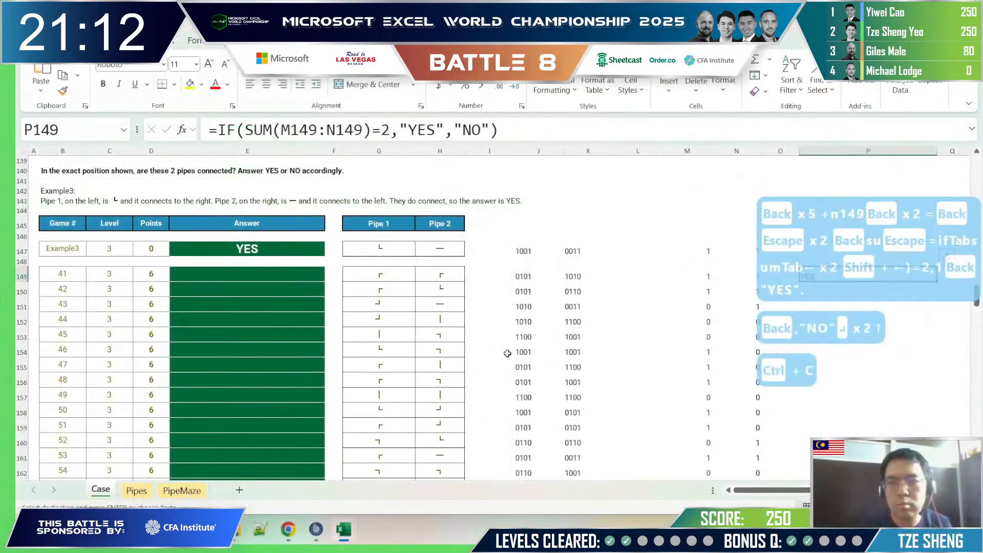
Step: Fill the YES/NO formula from P149 down to P168 on the Case sheet
key(Left)
key(Left)
key(ctrl+Down)
key(Right)
key(Right)
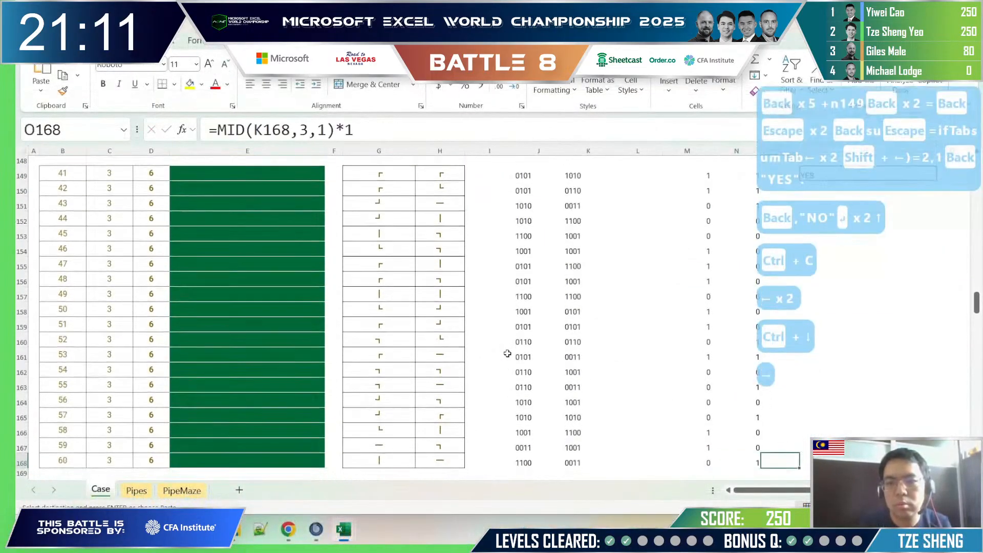
key(ctrl+shift+Up)
key(ctrl+d)
Step: Link the YES/NO results from column P into the level 3 answer cells E149:E168
key(ctrl+c)
key(ctrl+Up)
key(ctrl+Left)
key(ctrl+Left)
key(ctrl+Left)
key(ctrl+Left)
key(ctrl+Left)
key(ctrl+Left)
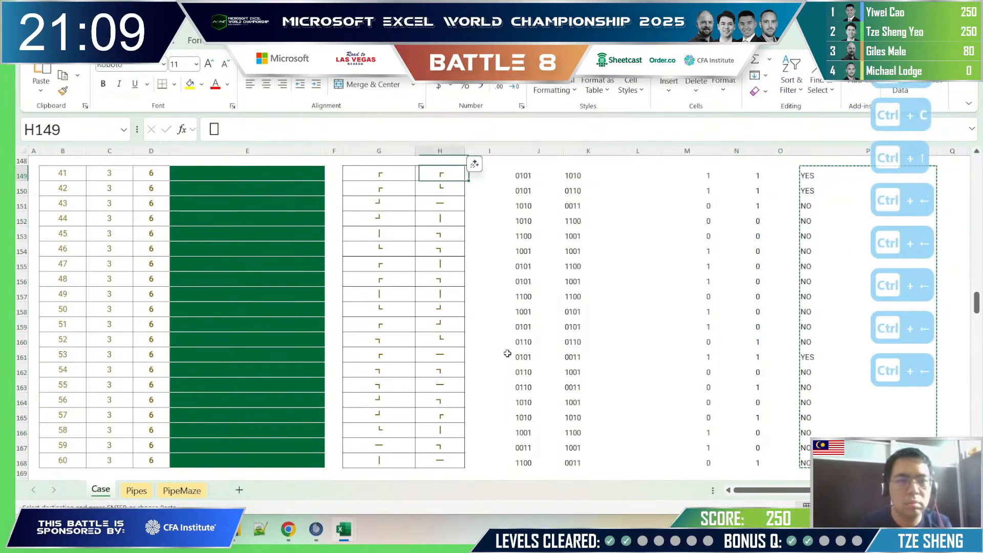
key(Left)
key(Left)
key(alt+e)
key(s)
key(alt+l)
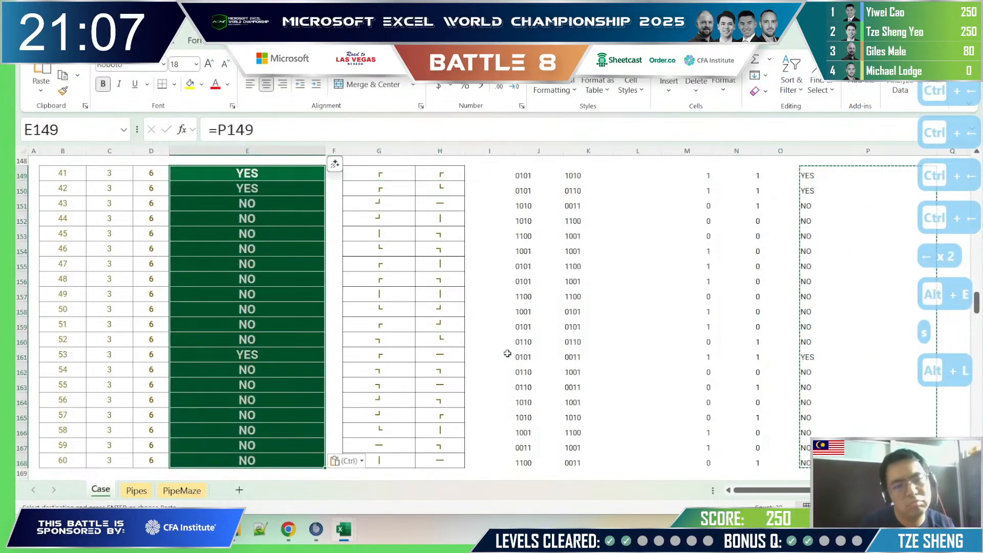
Step: Copy the level 3 answers, switch to the competition site in the browser and paste them for games 41 to 60
key(ctrl+c)
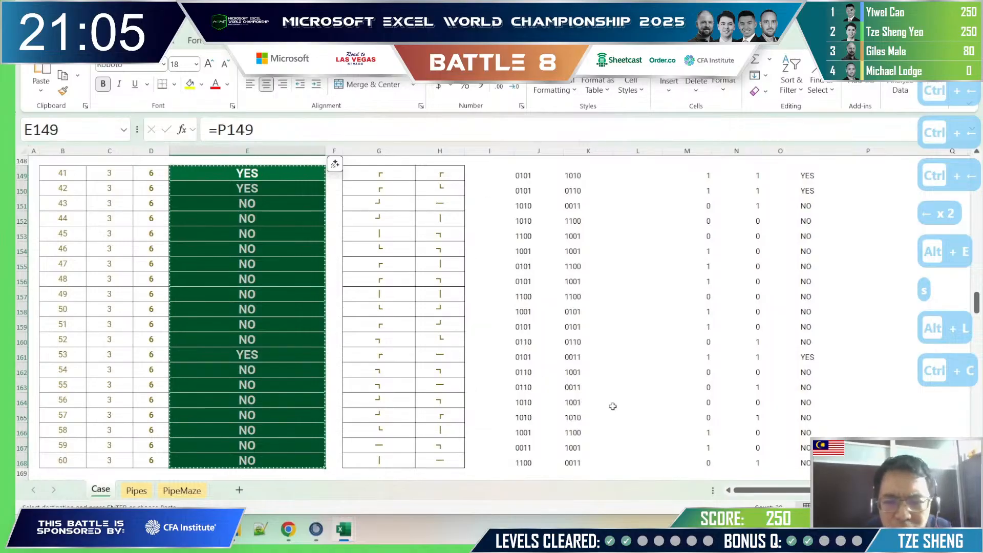
click(732, 372)
click(731, 403)
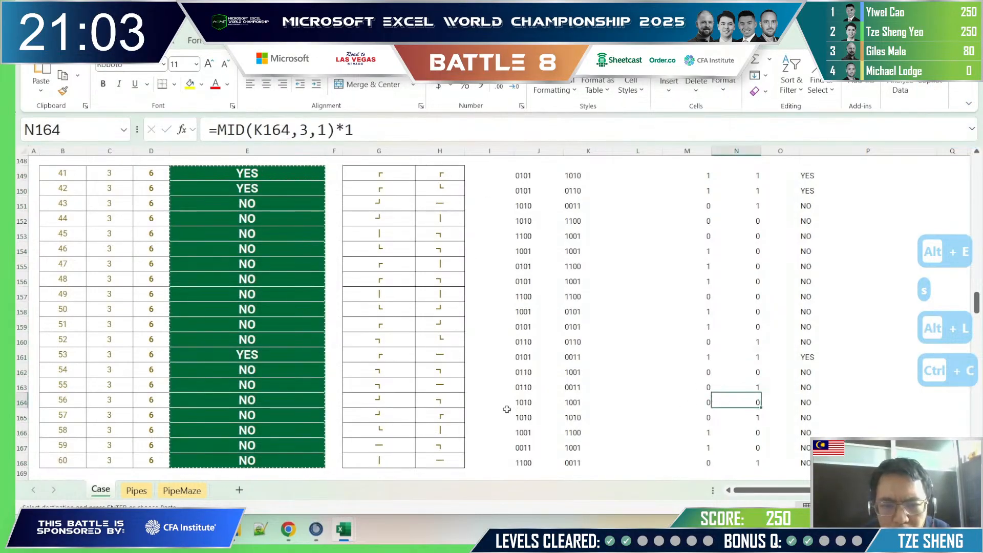
click(295, 432)
scroll(285, 453, up, 10)
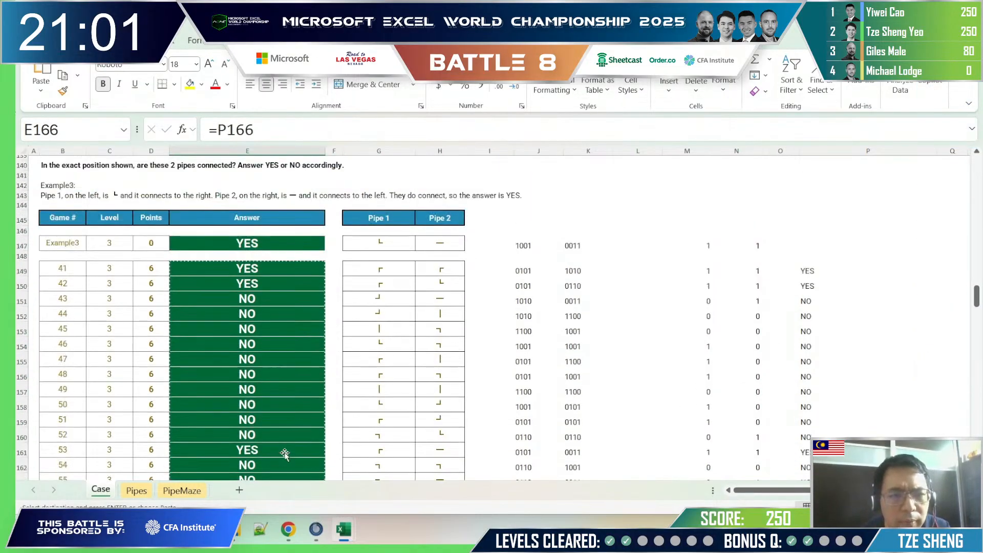
key(alt+Tab)
scroll(307, 286, down, 8)
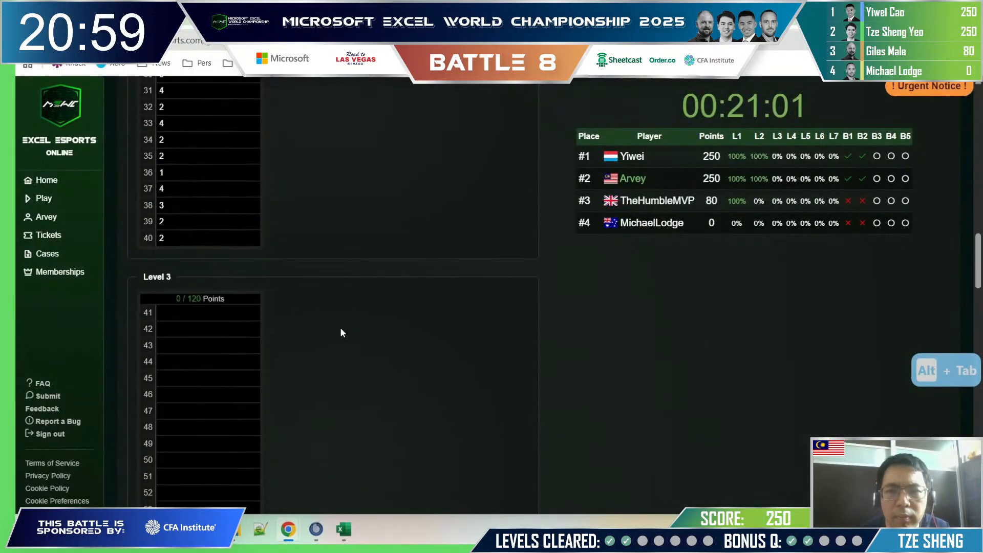
click(192, 163)
key(ctrl+v)
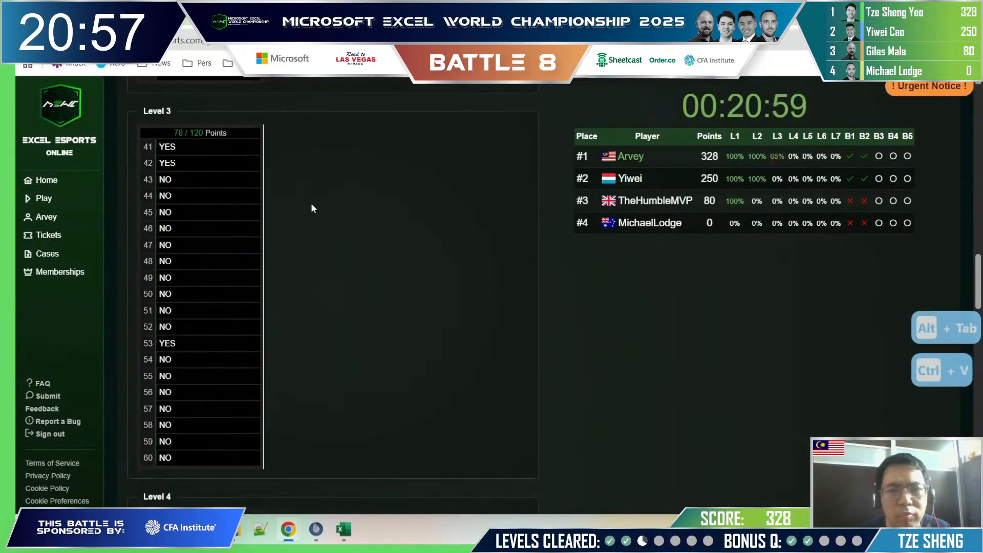
Step: Return to Excel and check the game 41 and 42 answers, the M149 digit formula and the K149 lookup
key(alt+Tab)
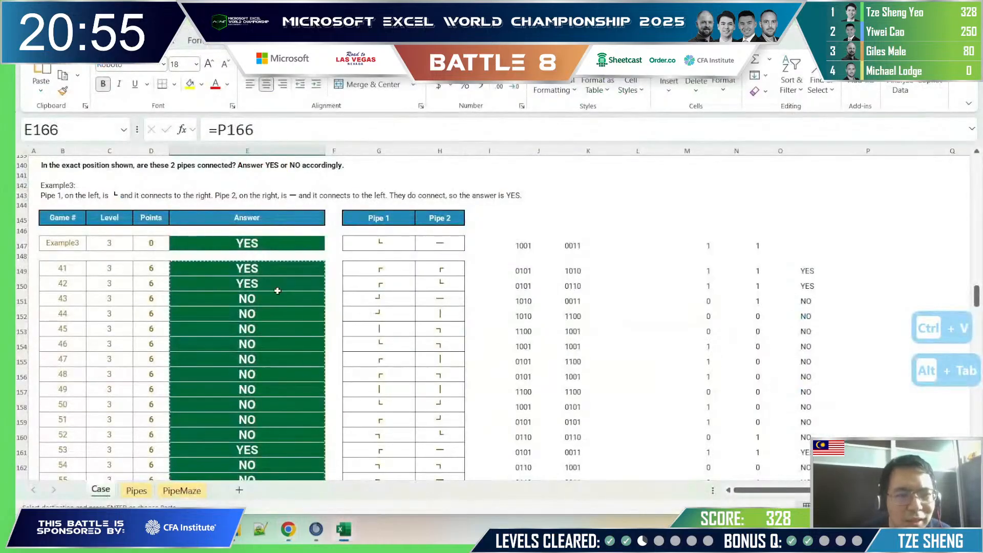
click(314, 268)
click(459, 269)
click(704, 269)
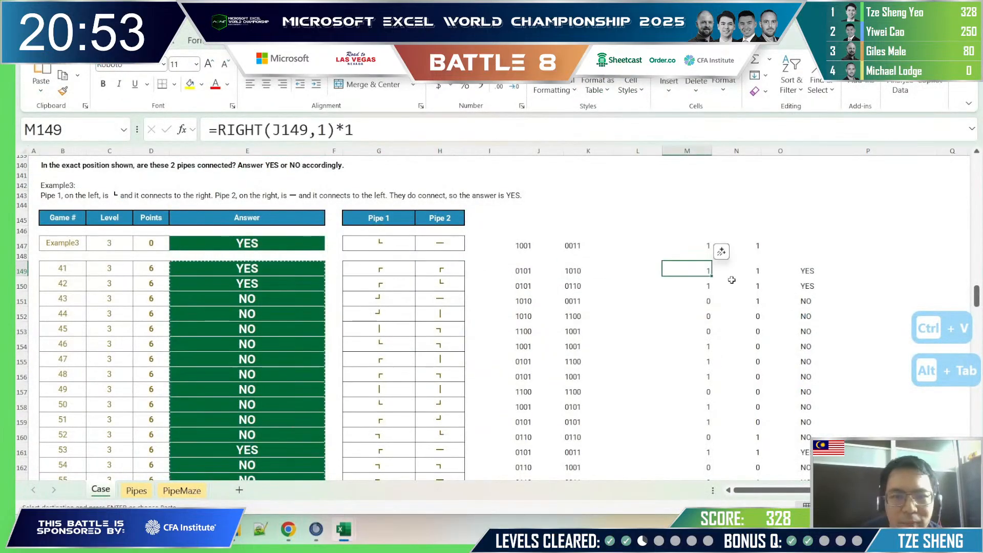
click(254, 281)
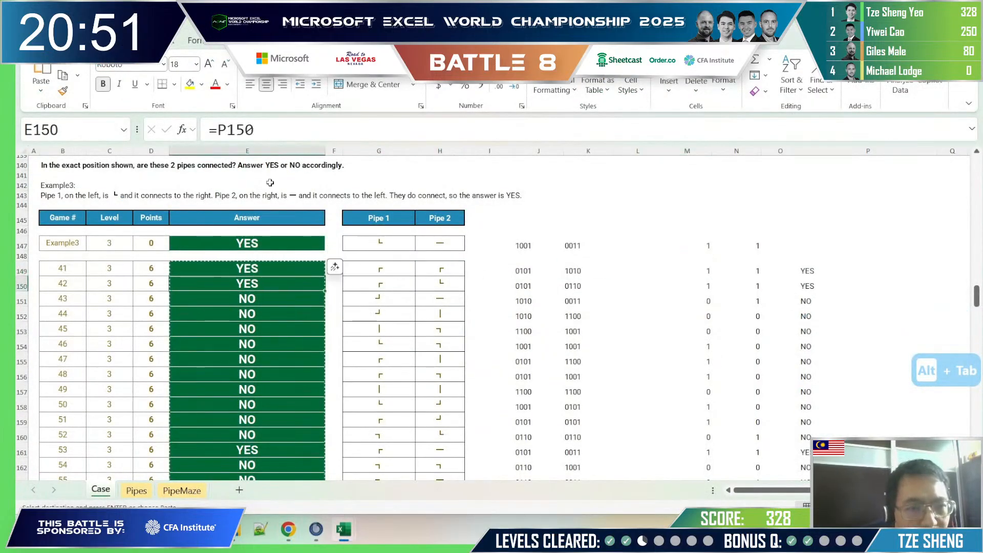
click(593, 269)
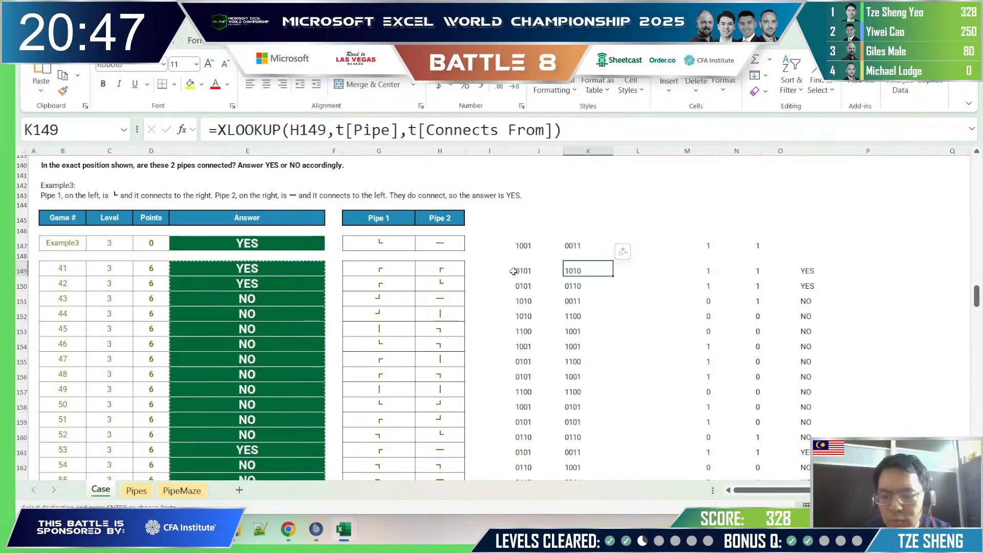
Step: Reread the level 1 rules on the four-digit connection codes and return to the level 3 games
key(Page_Up)
key(Page_Up)
key(Page_Up)
key(Page_Up)
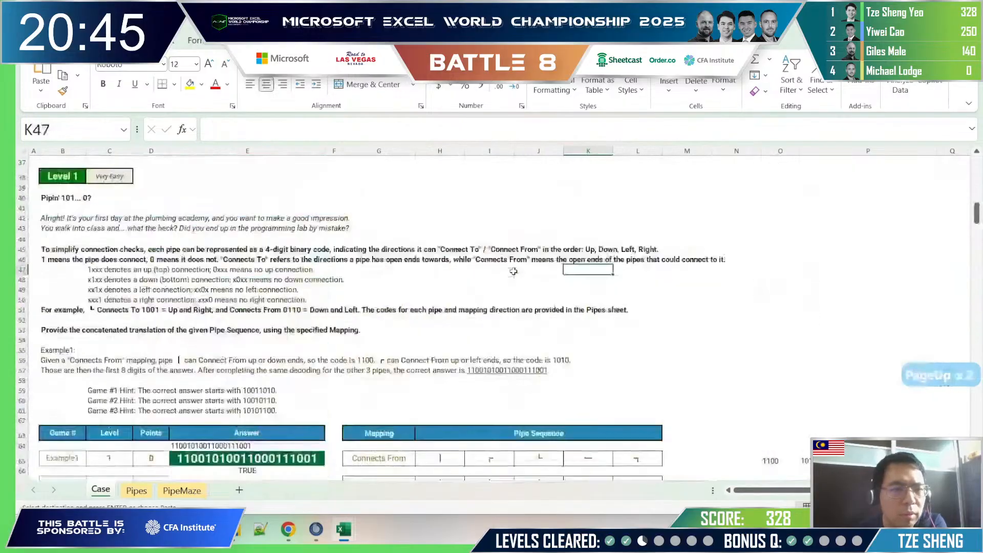
key(Page_Down)
key(Page_Down)
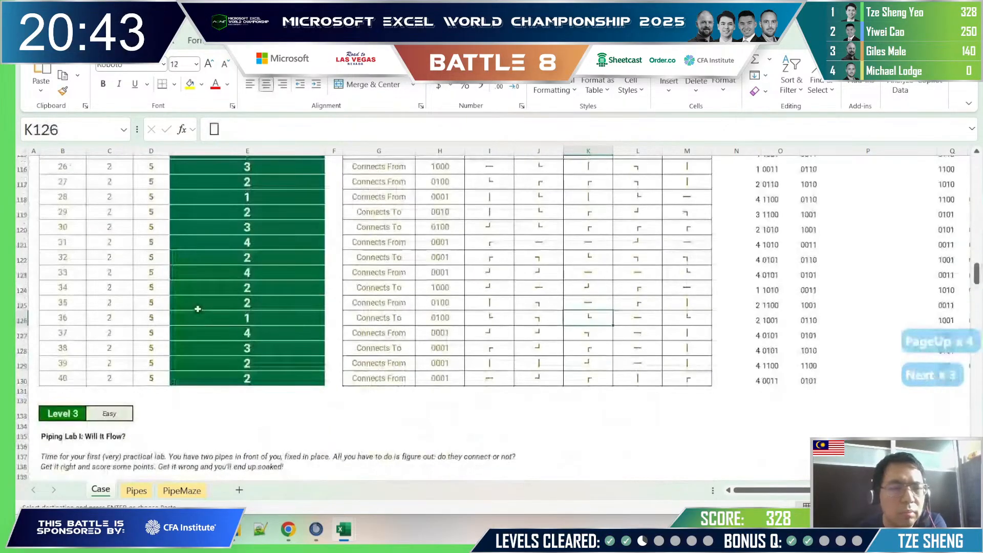
key(Page_Up)
key(Page_Down)
key(Page_Down)
key(Page_Down)
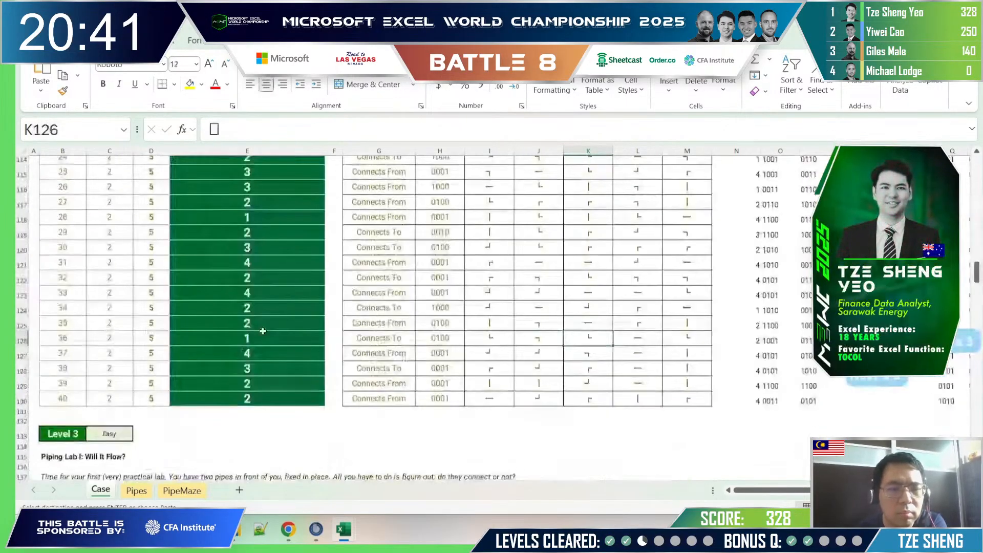
Step: Inspect the game 41 digit extraction formulas in M149 and N149
click(686, 266)
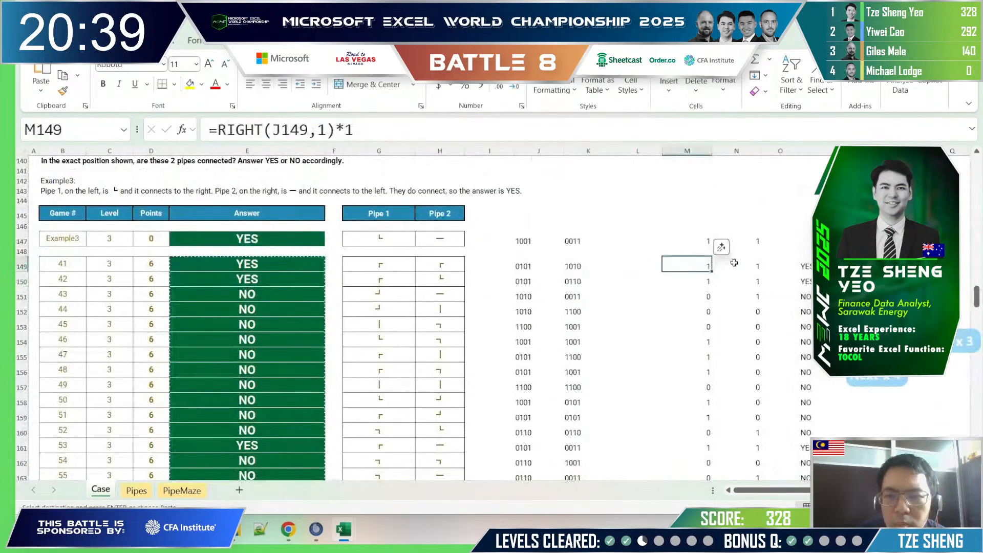
click(727, 266)
double_click(755, 266)
key(Escape)
click(702, 264)
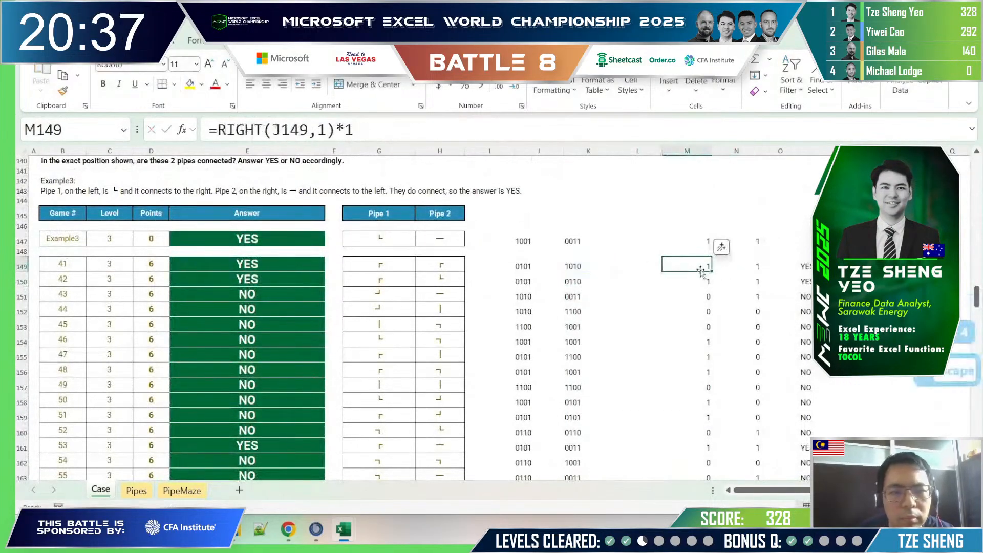
key(F2)
key(Escape)
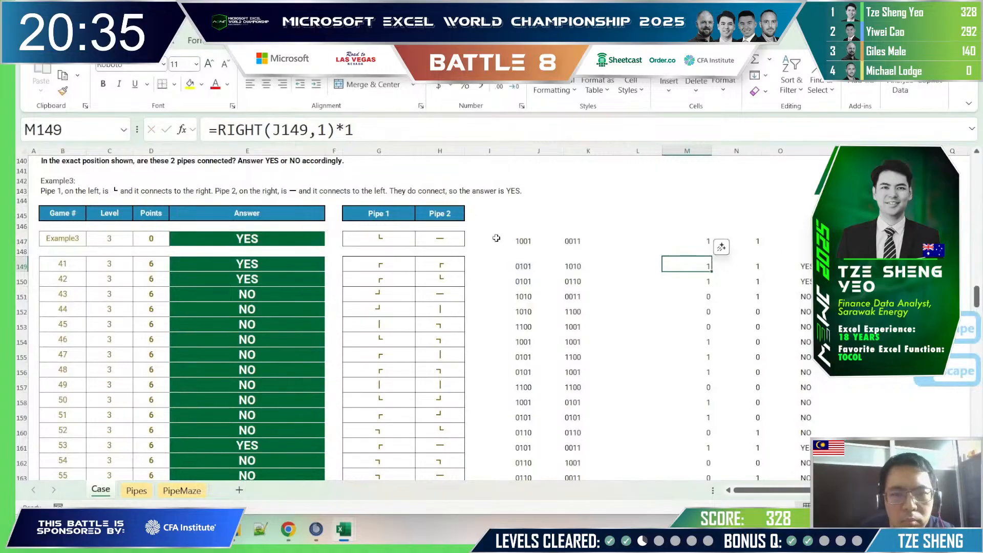
Step: Inspect the Example3 digit extraction formulas in M147 and N147
key(Up)
key(Up)
key(F2)
key(Escape)
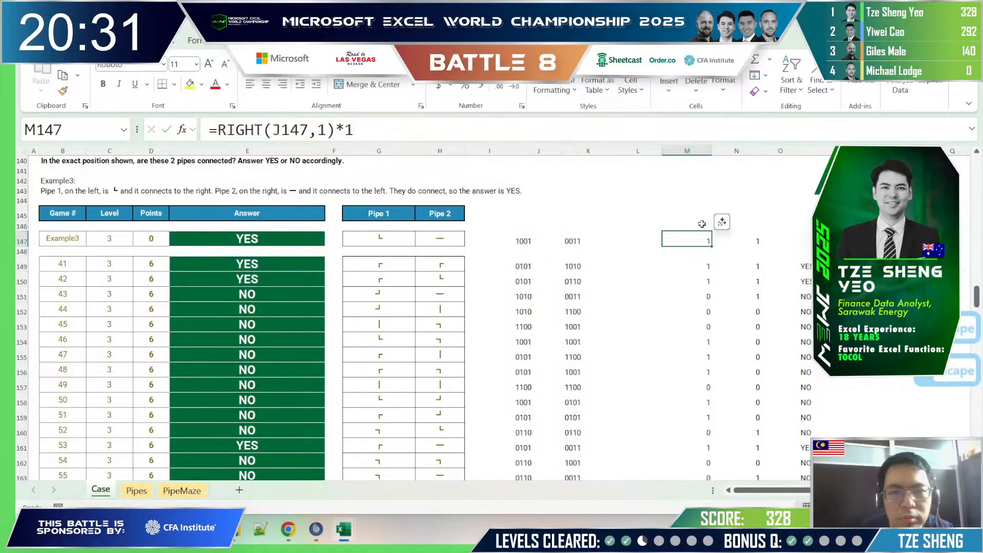
click(756, 237)
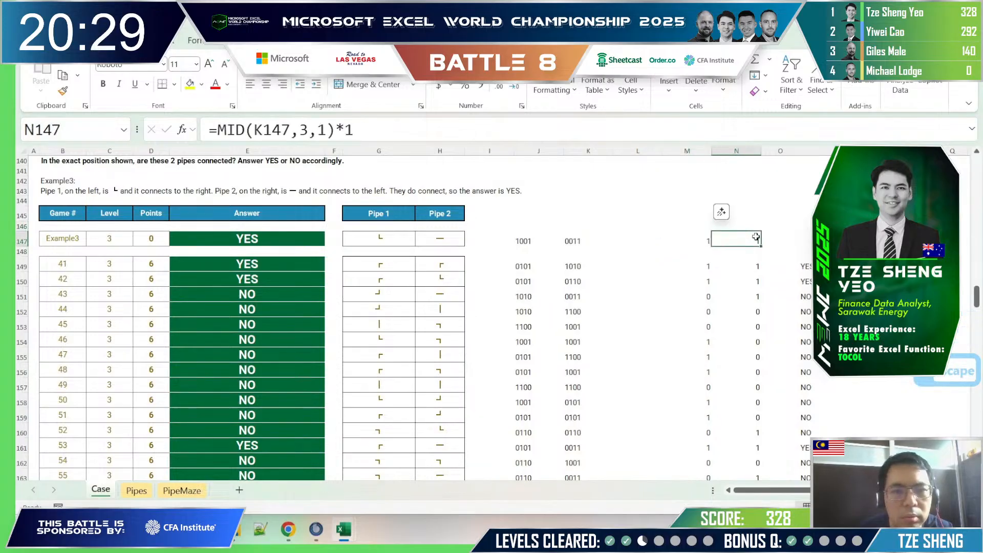
key(F2)
key(Escape)
Step: Inspect the game 42 digit extraction formulas in M150 and N150
click(776, 269)
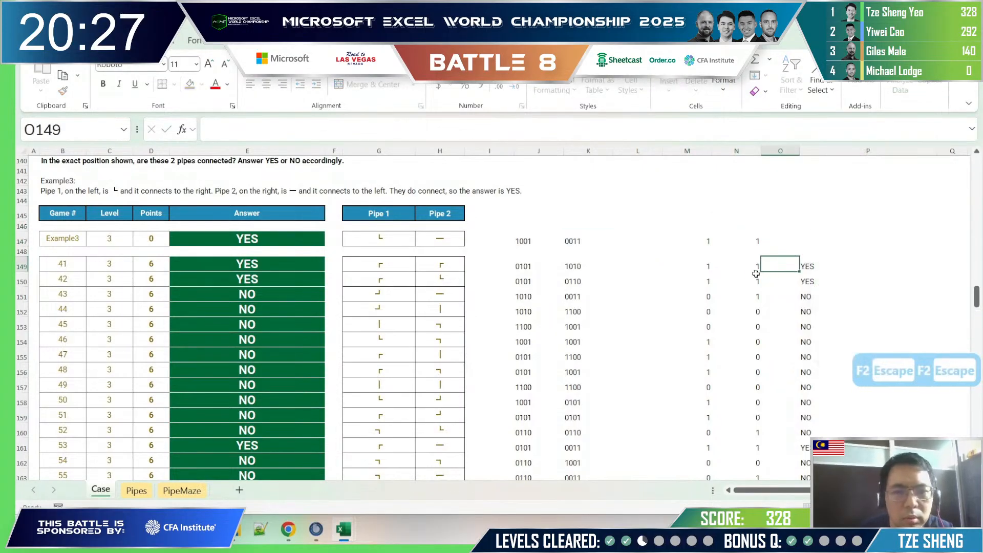
click(748, 277)
key(F2)
key(Escape)
click(709, 279)
key(F2)
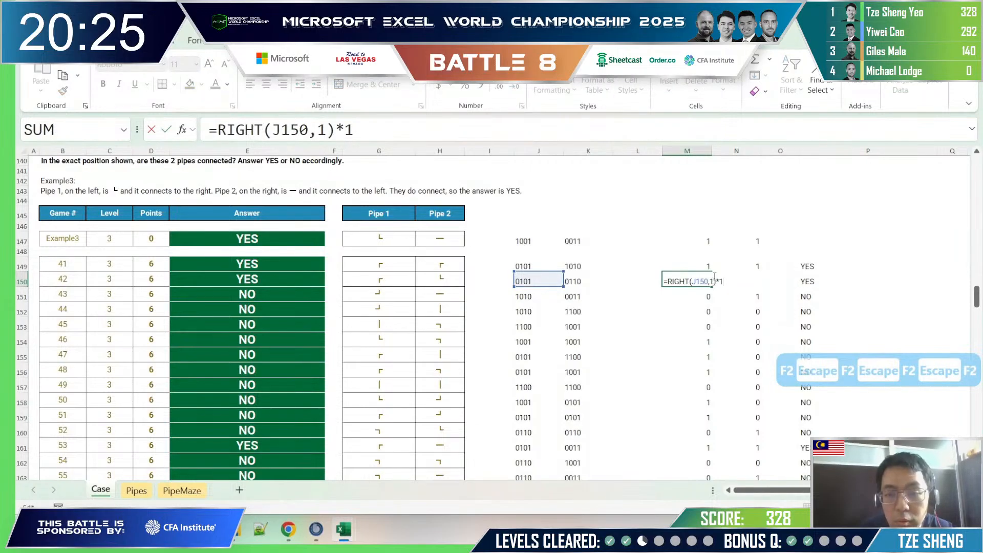
key(Escape)
click(708, 267)
click(746, 279)
key(F2)
key(Escape)
Step: Compare the game 41 digit formulas in N149 and M149 with those in the row below
click(742, 267)
key(F2)
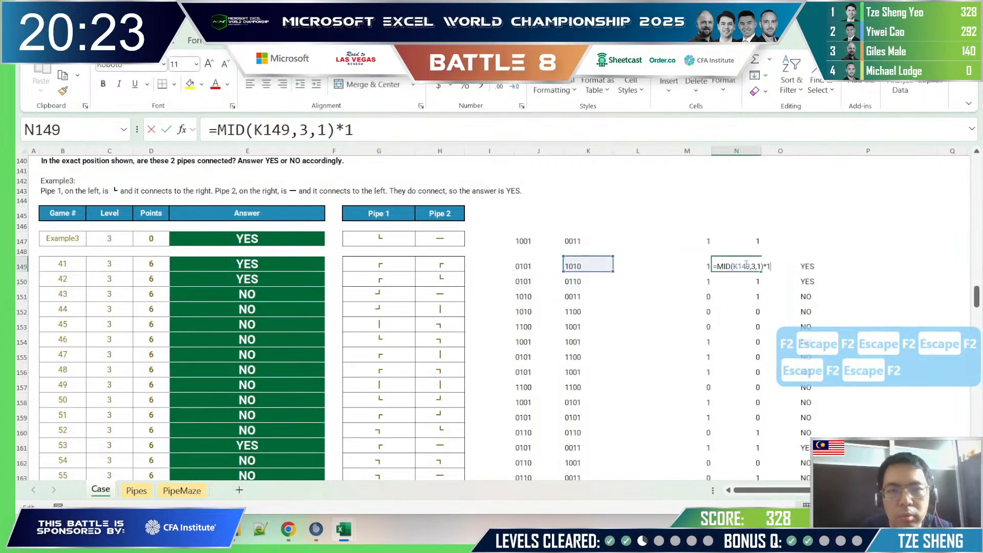
key(Escape)
click(712, 277)
key(F2)
key(Escape)
click(693, 265)
key(F2)
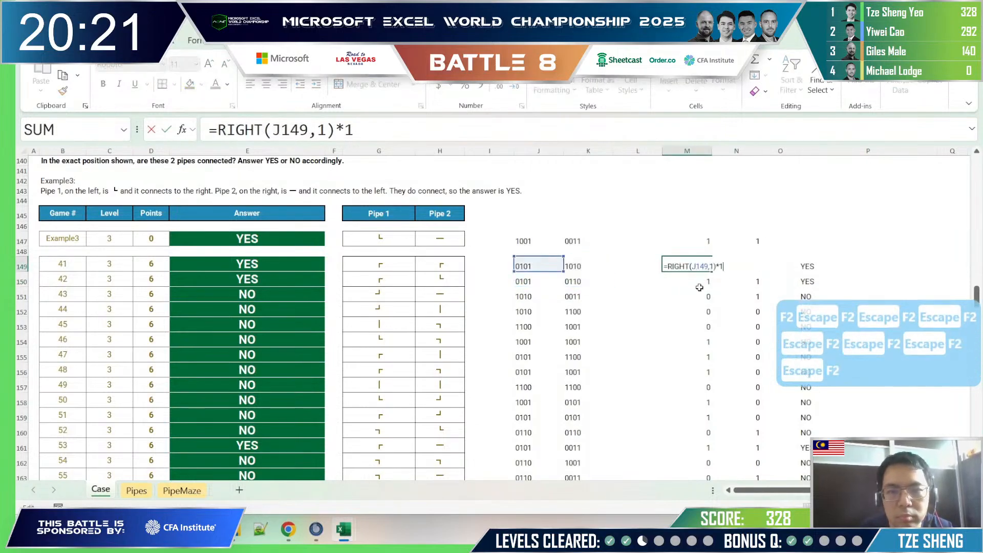
key(Escape)
click(699, 288)
Step: Review the level 3 pipe pairs against their codes, extracted digits and YES/NO answers
scroll(700, 289, down, 2)
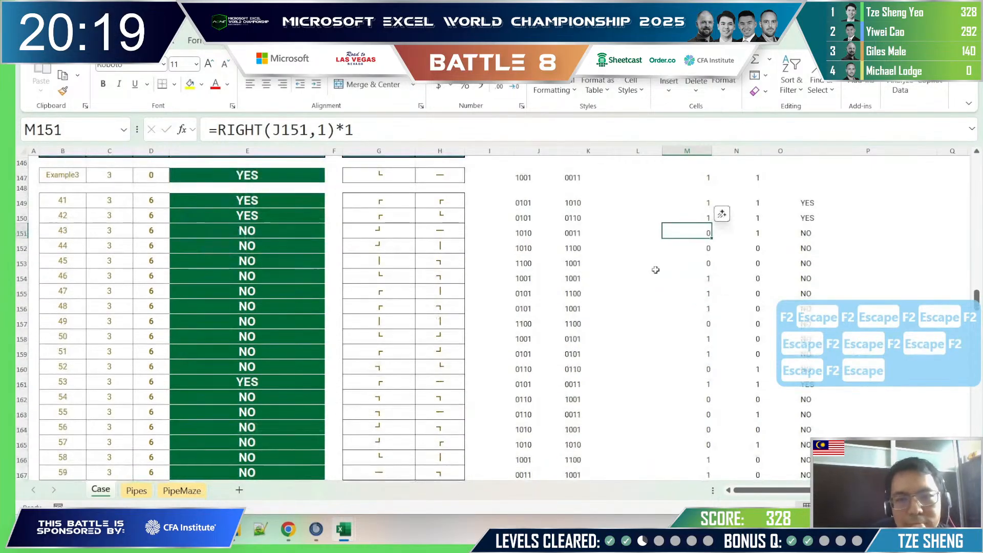
scroll(517, 274, up, 3)
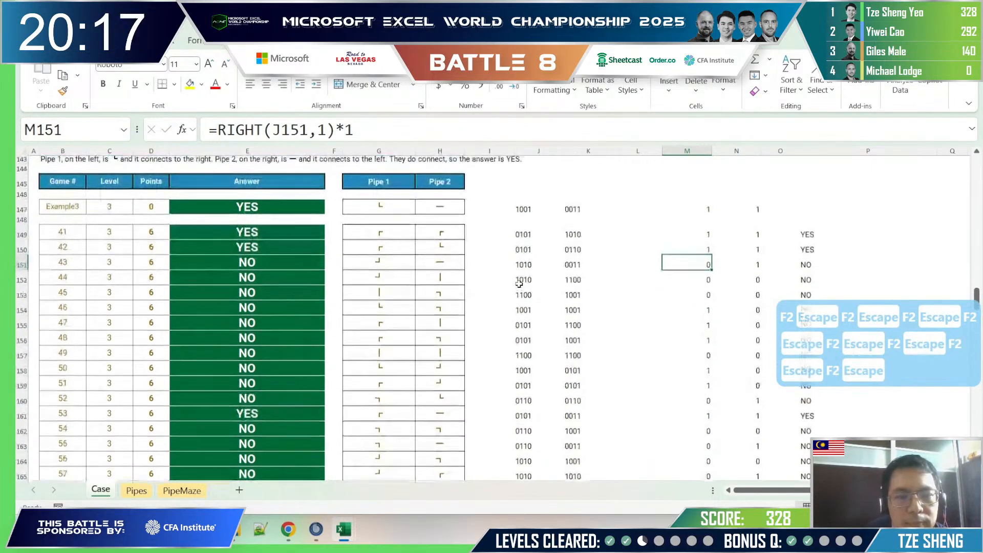
scroll(518, 274, down, 1)
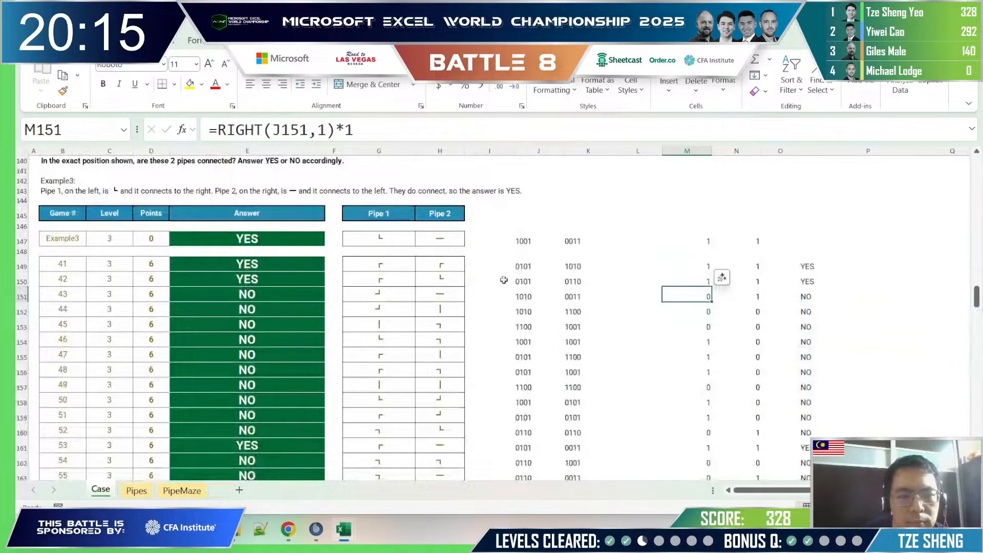
click(313, 297)
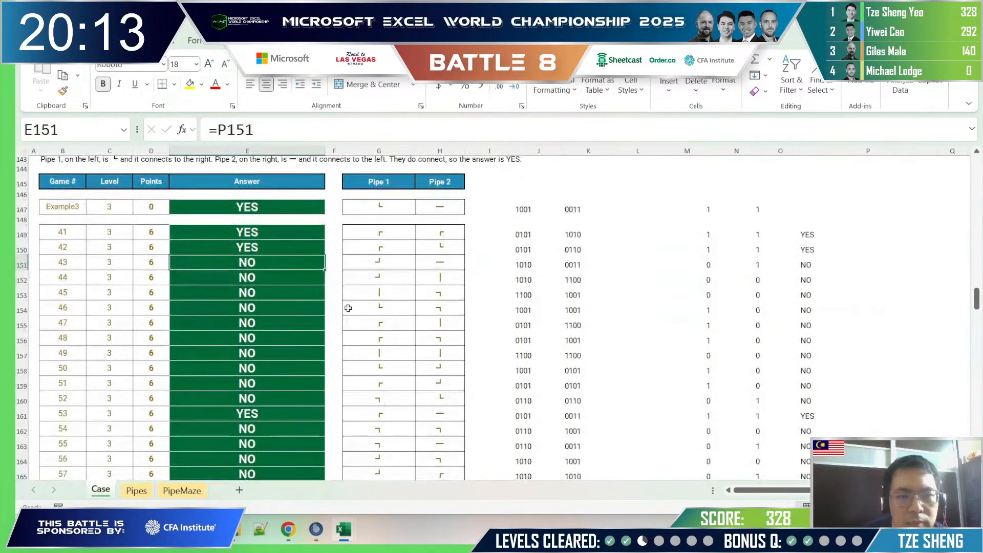
scroll(512, 332, up, 2)
click(724, 373)
drag(724, 373, 705, 375)
click(708, 390)
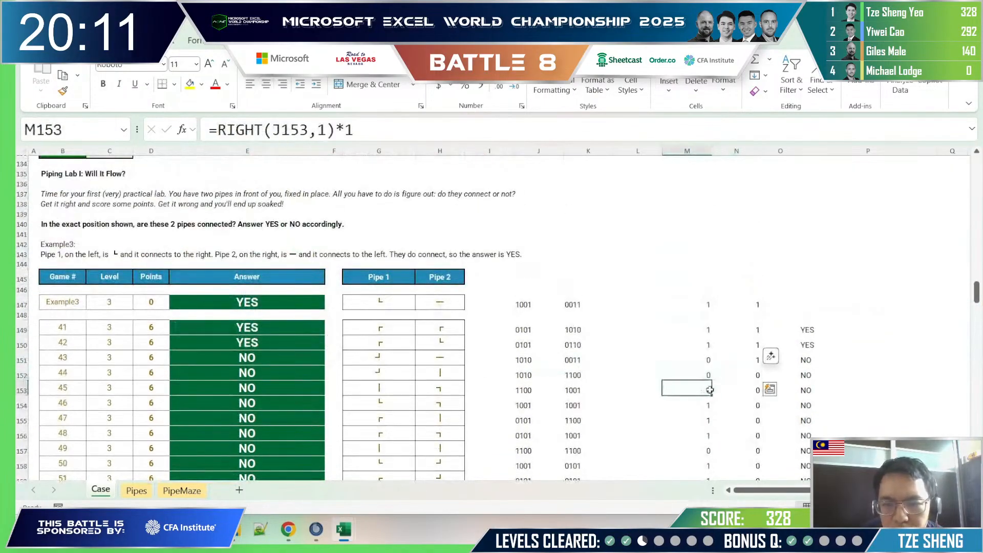
scroll(805, 359, down, 1)
click(698, 377)
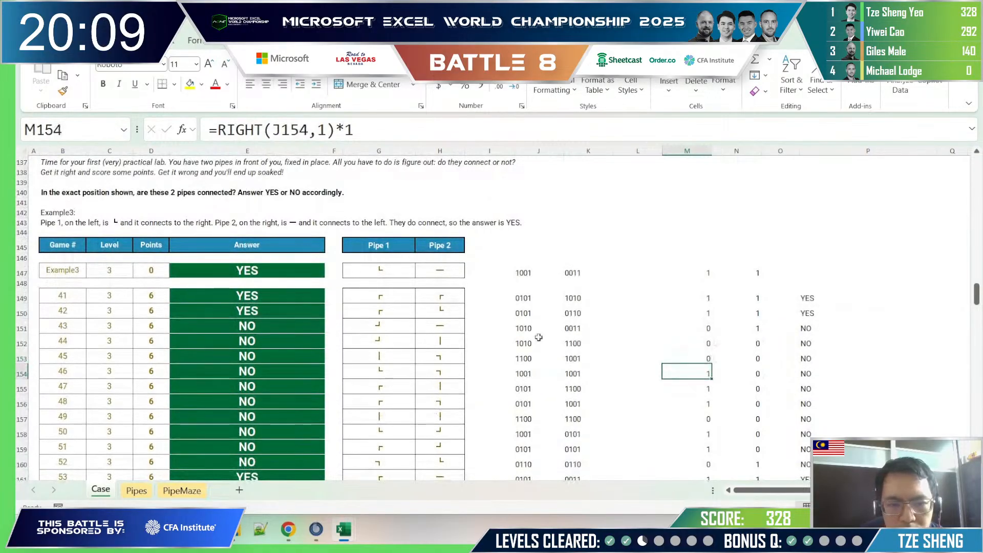
Step: Inspect the game 46 digit formula in N154 and its Connects From lookup in K154
click(729, 373)
key(F2)
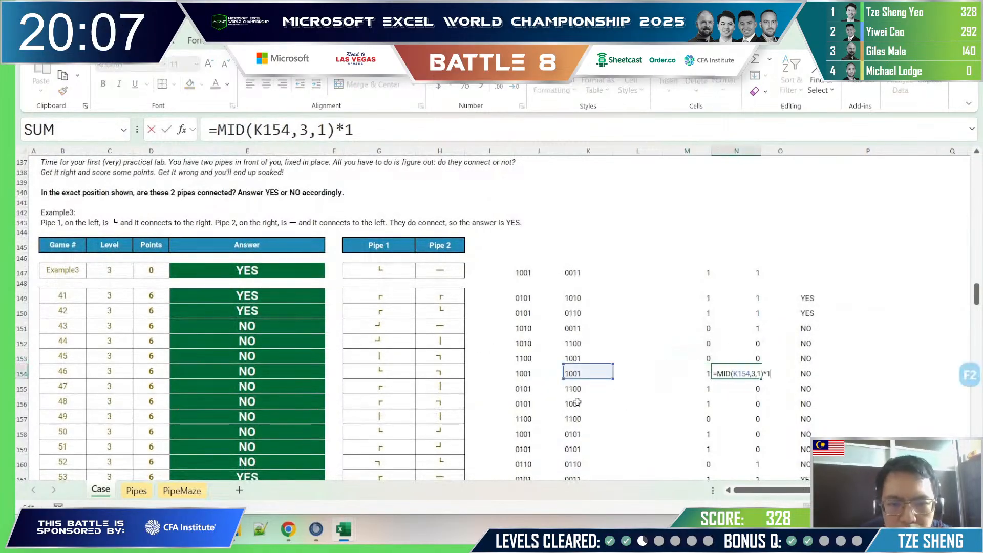
key(Escape)
click(568, 375)
key(F2)
key(Escape)
key(F2)
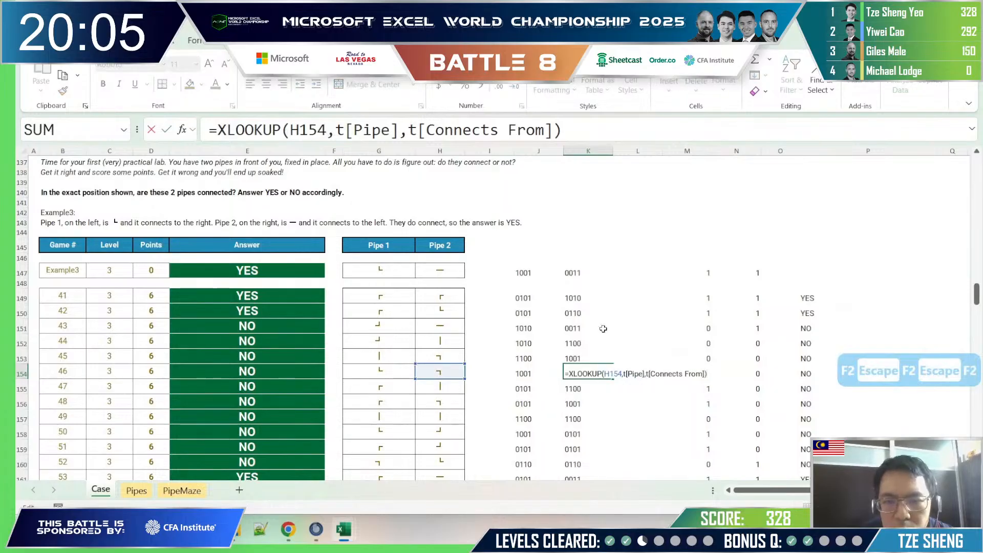
key(Escape)
Step: Compare the Connects From lookup formulas of game 41 in K149 and game 46 in K154
click(581, 299)
key(F2)
key(Escape)
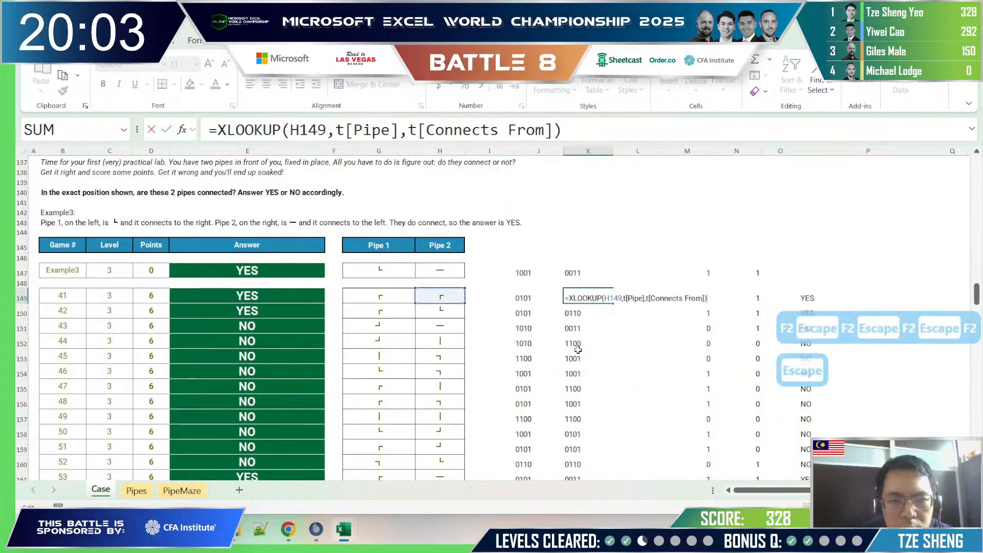
click(584, 375)
key(F2)
key(Escape)
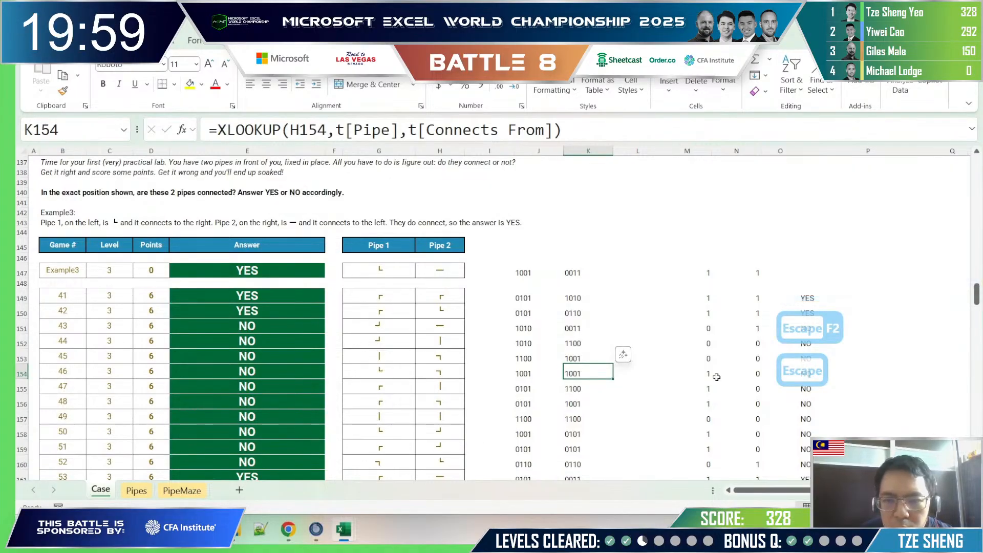
key(F2)
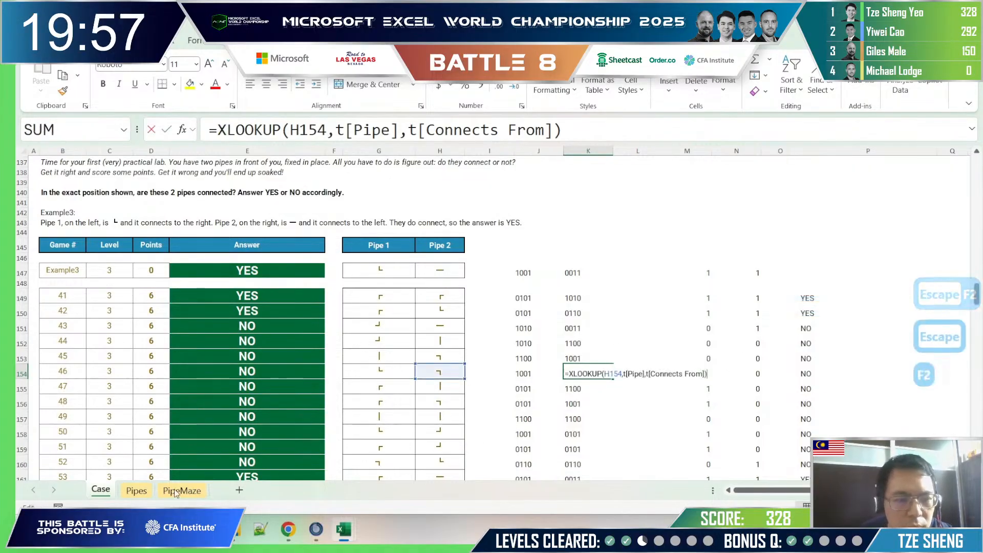
key(Escape)
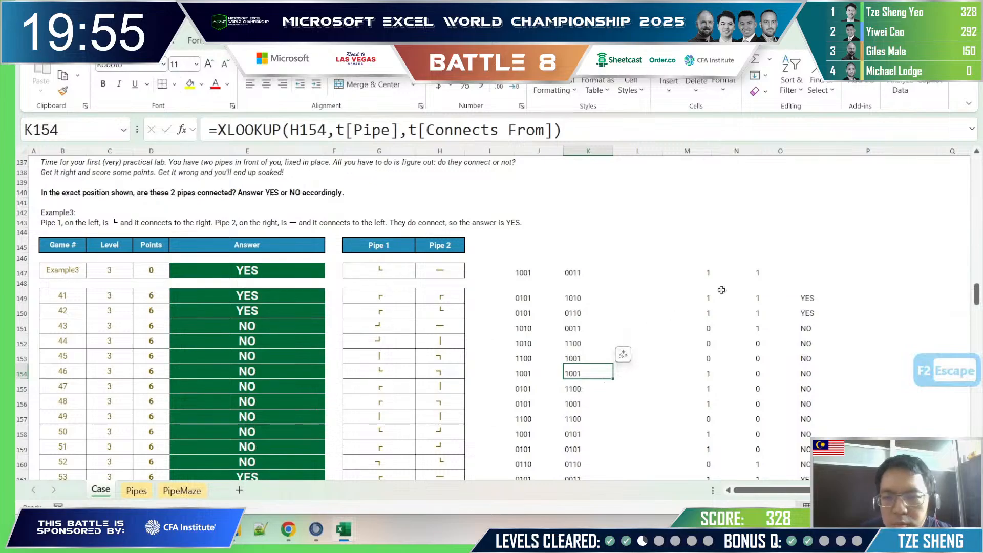
Step: Check the N149 formula against the Pipes sheet codes and the level 1 rules on digit order
click(744, 298)
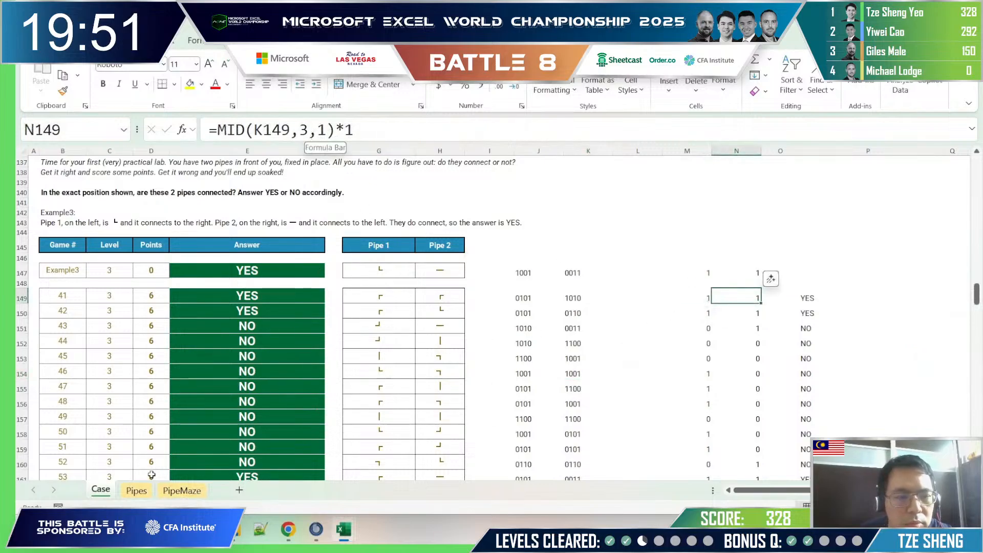
click(136, 490)
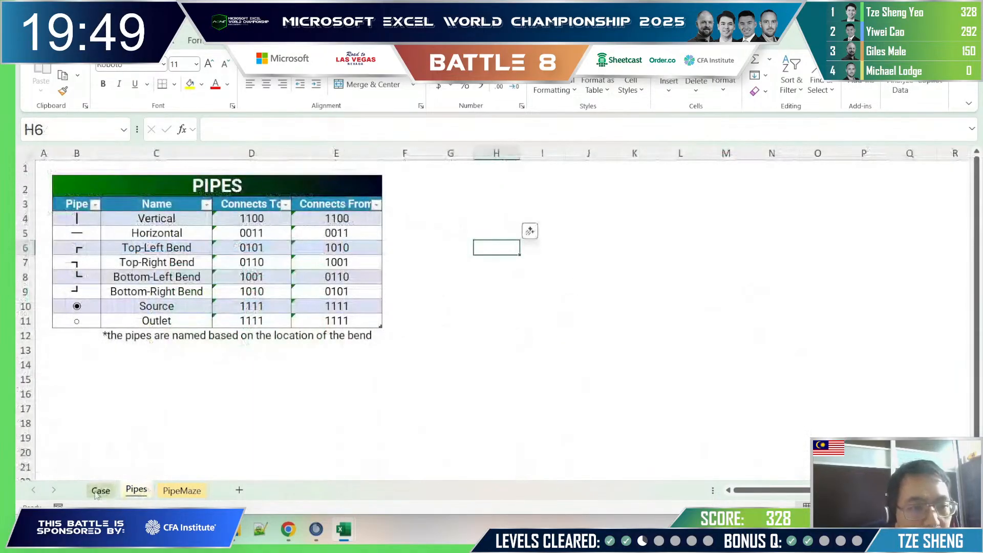
click(99, 493)
scroll(397, 294, up, 12)
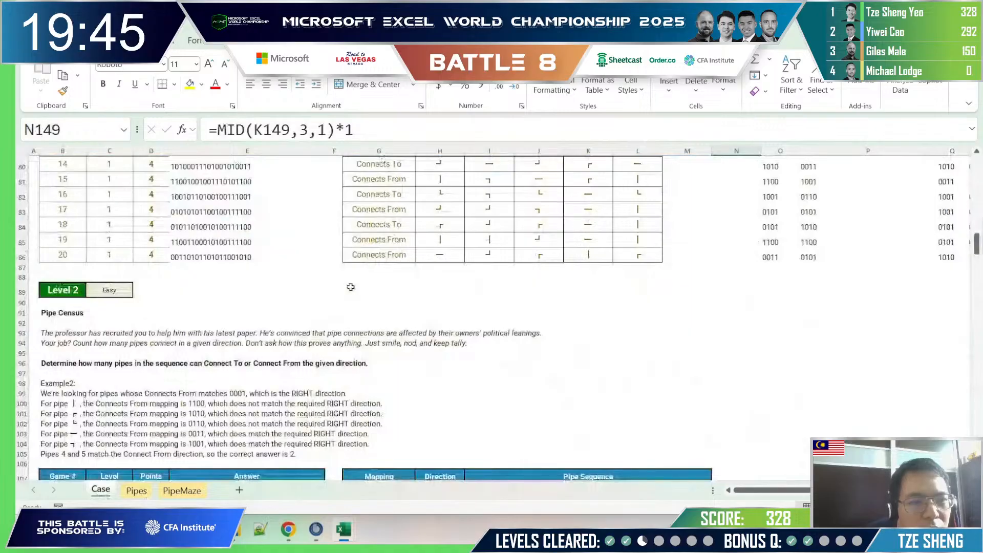
scroll(348, 285, up, 15)
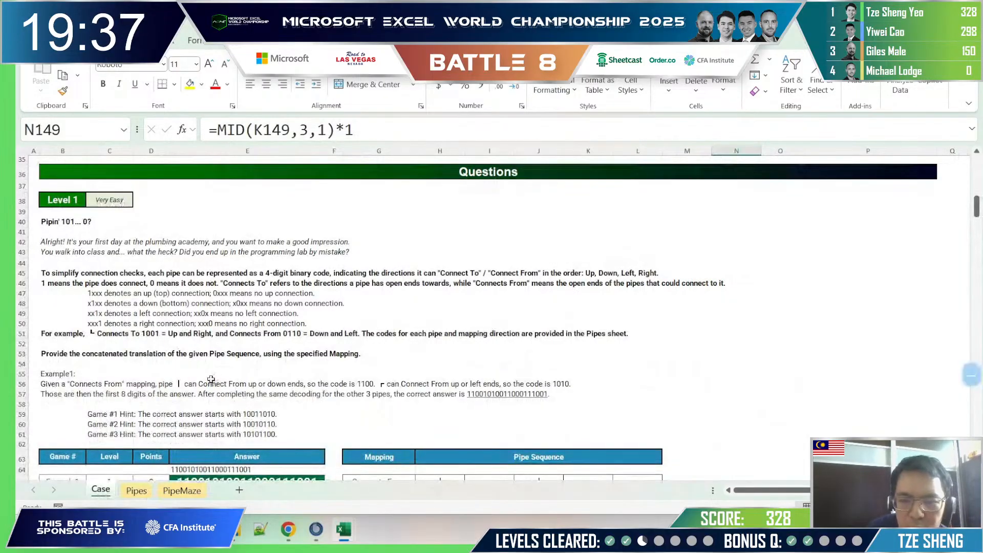
Step: Return to the level 3 games and inspect the game 45 digit formula in N153
key(Right)
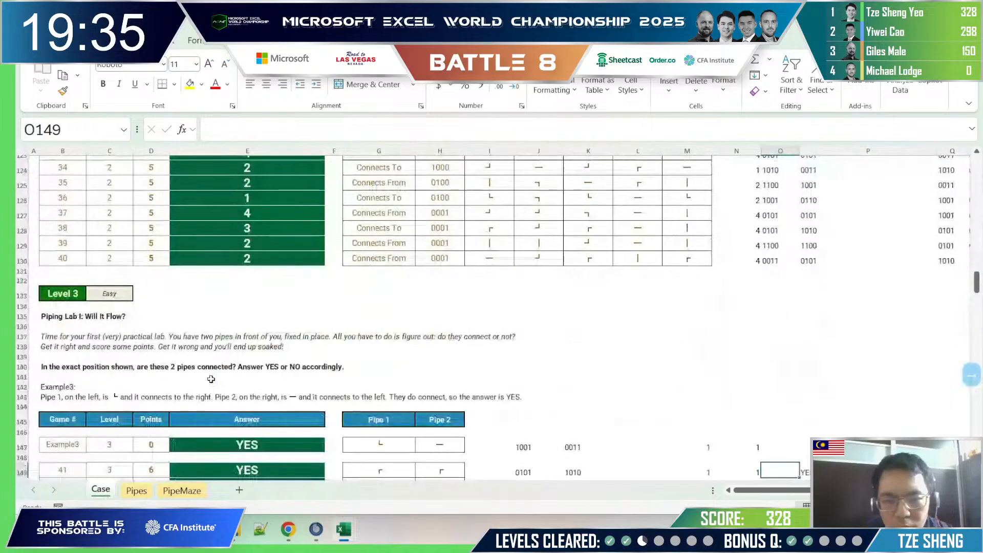
key(Left)
key(Down)
key(Down)
key(Down)
key(Down)
key(Down)
key(Down)
key(Down)
key(Up)
key(Up)
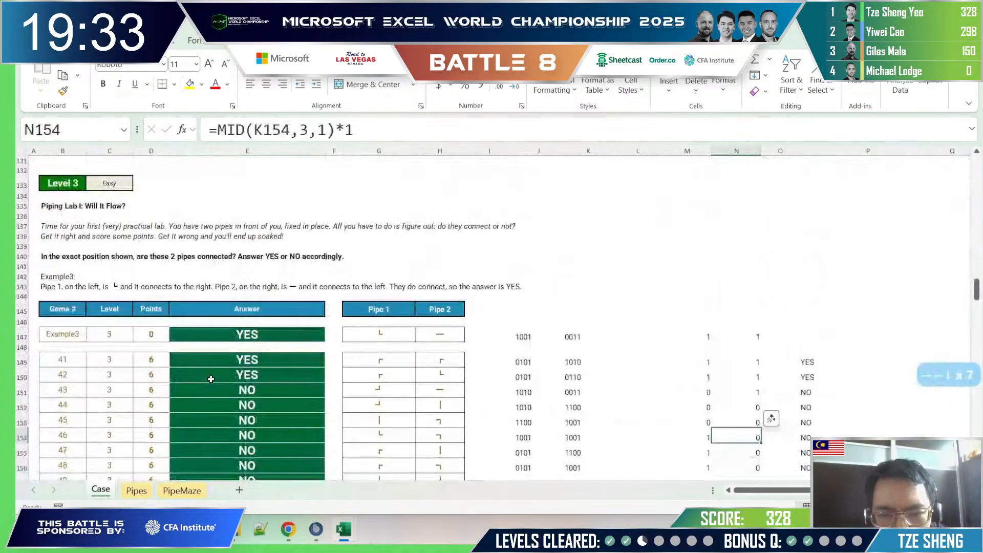
key(Up)
key(F2)
key(Escape)
Step: Inspect the game 45 lookup in K153, consult the connection codes on the Pipes sheet and return to Case
key(Left)
key(Left)
key(Left)
key(F2)
key(Escape)
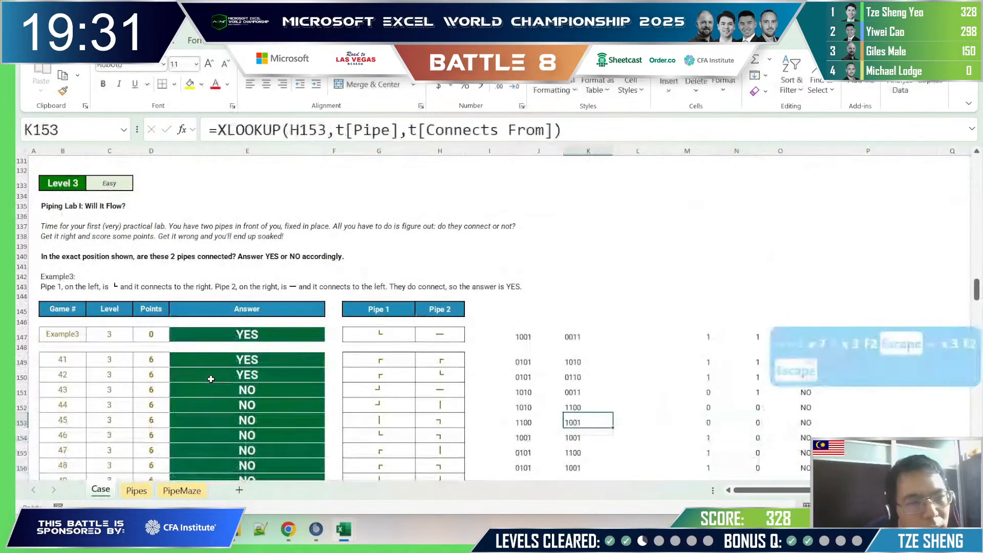
key(ctrl+Page_Down)
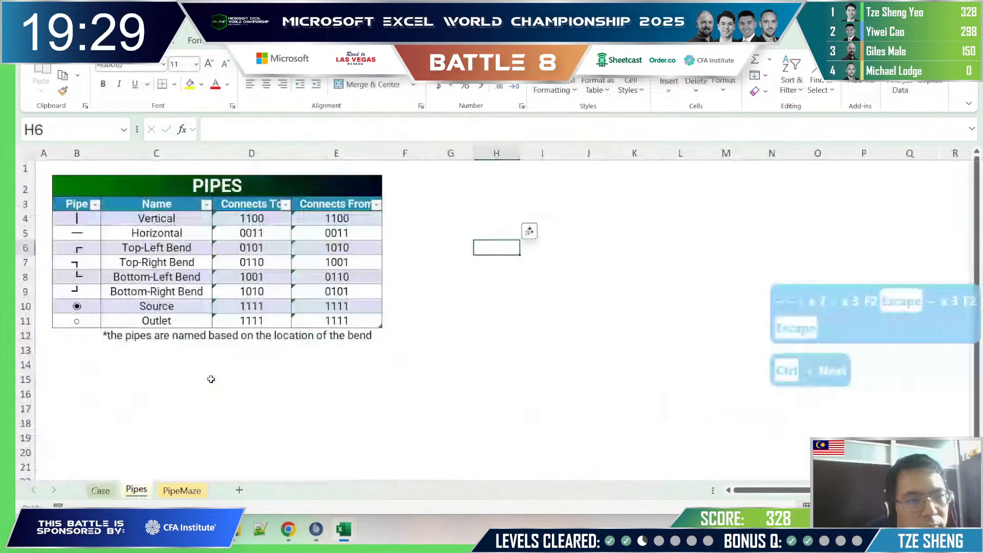
key(ctrl+Page_Up)
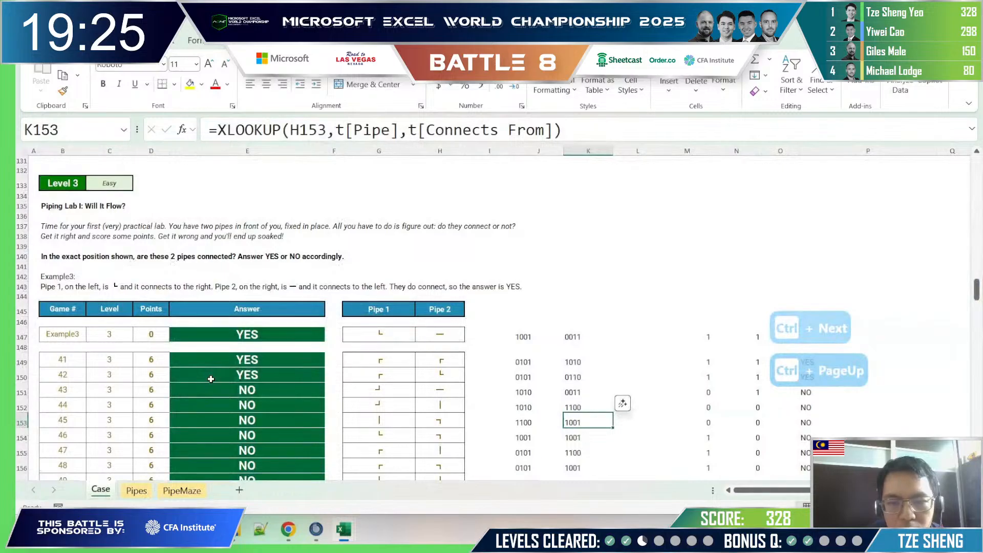
Step: Inspect the game 41 YES/NO formula in P149 and the digit formulas in M149, N150 and N149
click(708, 362)
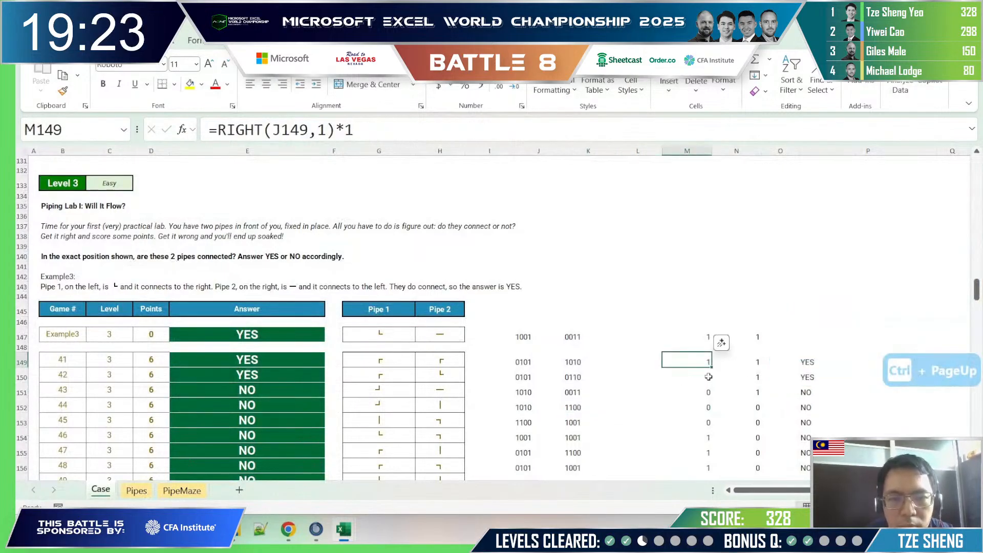
click(796, 364)
key(F2)
key(Escape)
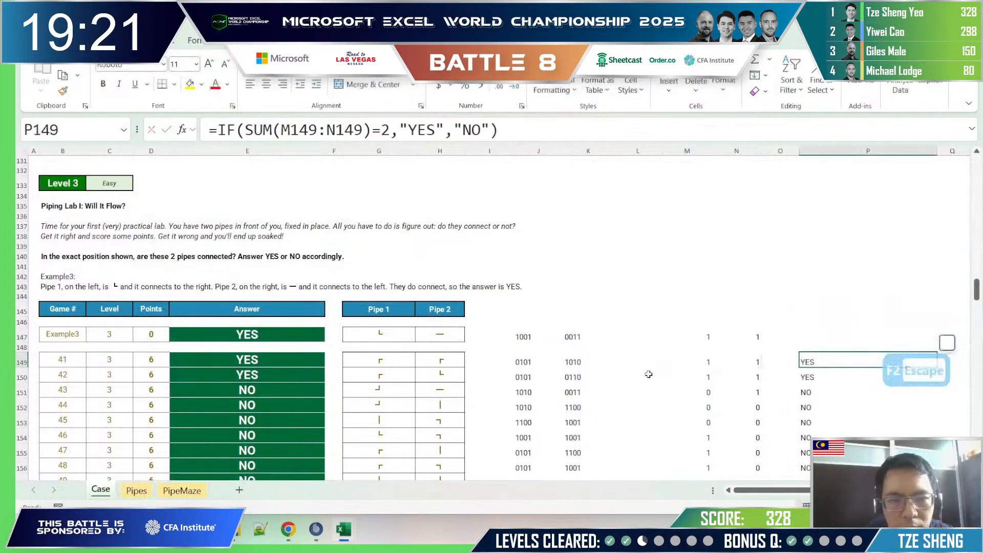
scroll(621, 380, down, 1)
scroll(621, 380, down, 1)
click(703, 298)
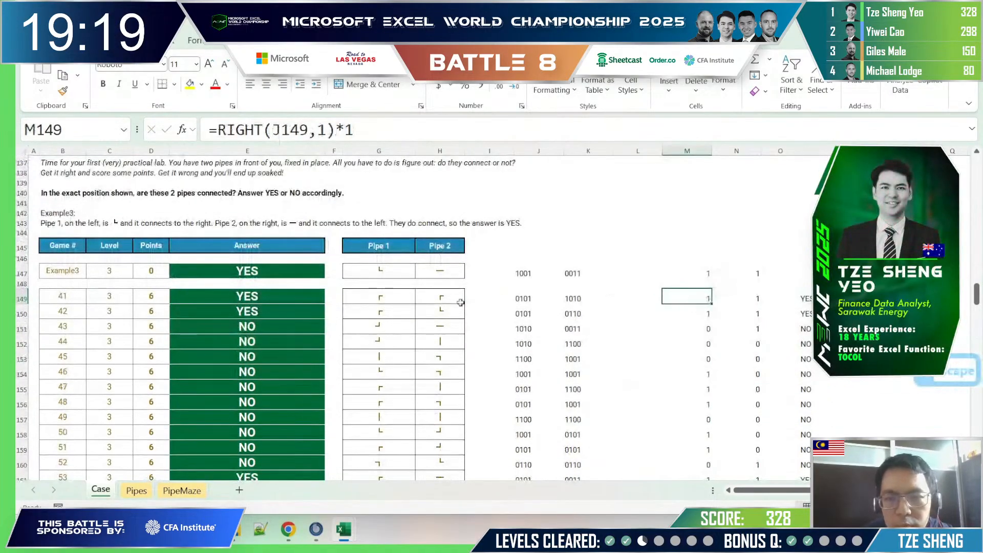
click(749, 310)
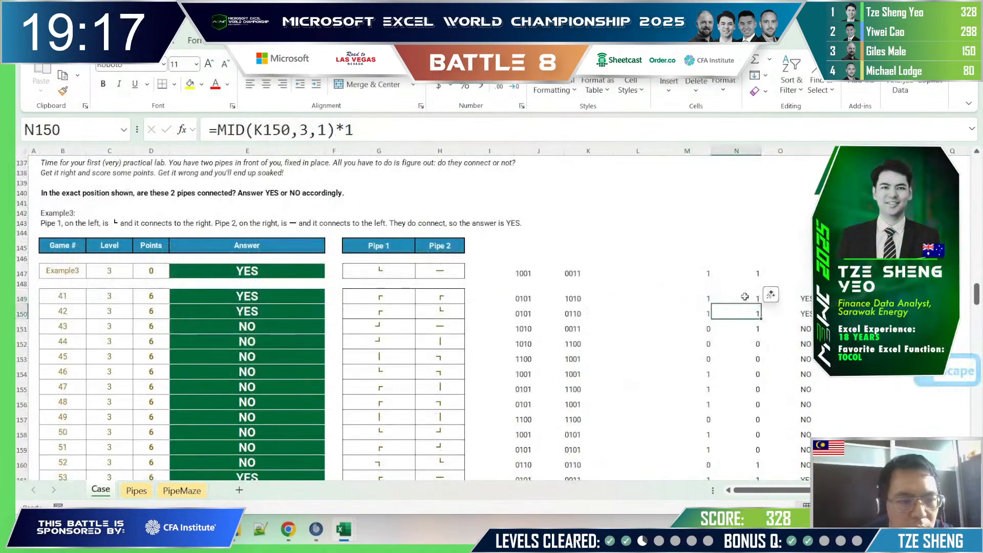
click(758, 299)
Step: Head a helper column on the Pipes sheet with "From left?" in G3
click(136, 490)
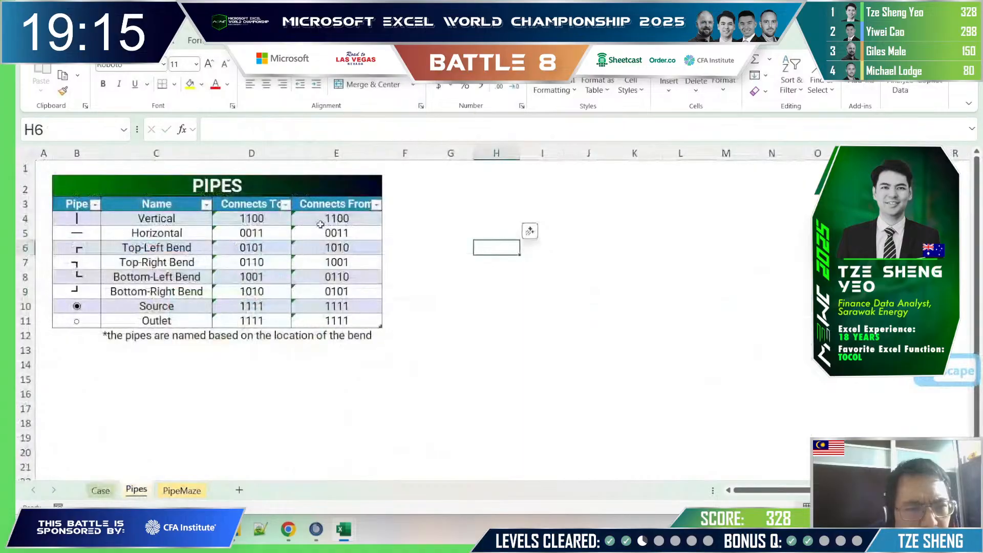
click(348, 219)
click(423, 224)
click(432, 248)
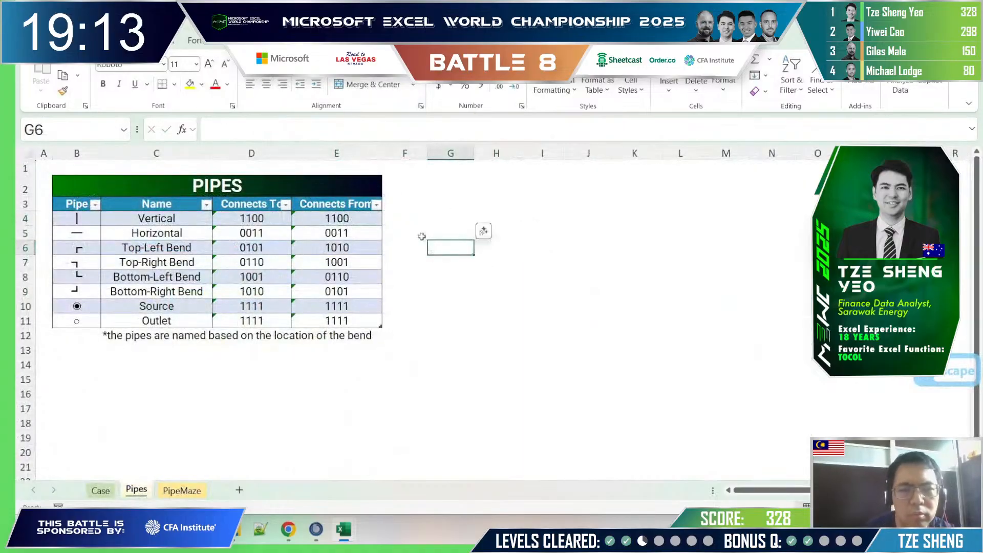
key(Up)
key(Up)
key(Up)
text(From left?)
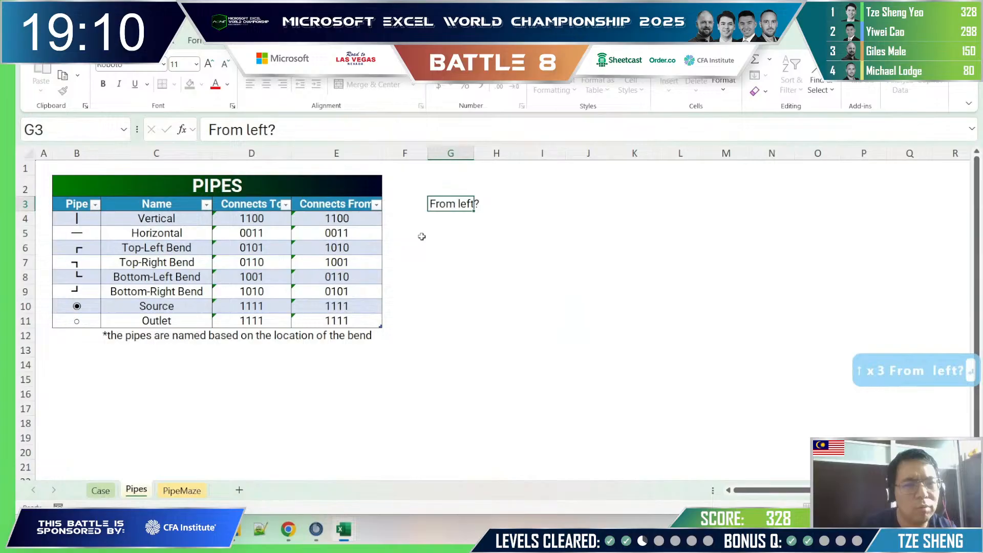
key(Return)
text(No)
key(Return)
text(Yes)
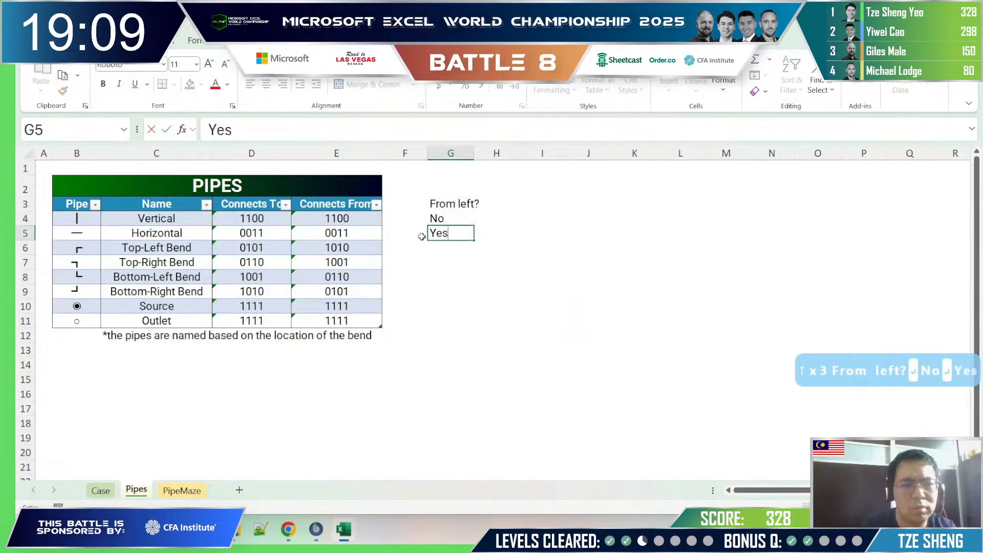
key(Return)
Step: Enter 0 for the Vertical pipe in G4 and 1 for the Horizontal pipe in G5
key(Up)
key(Up)
text(0)
key(Return)
text(1)
key(Return)
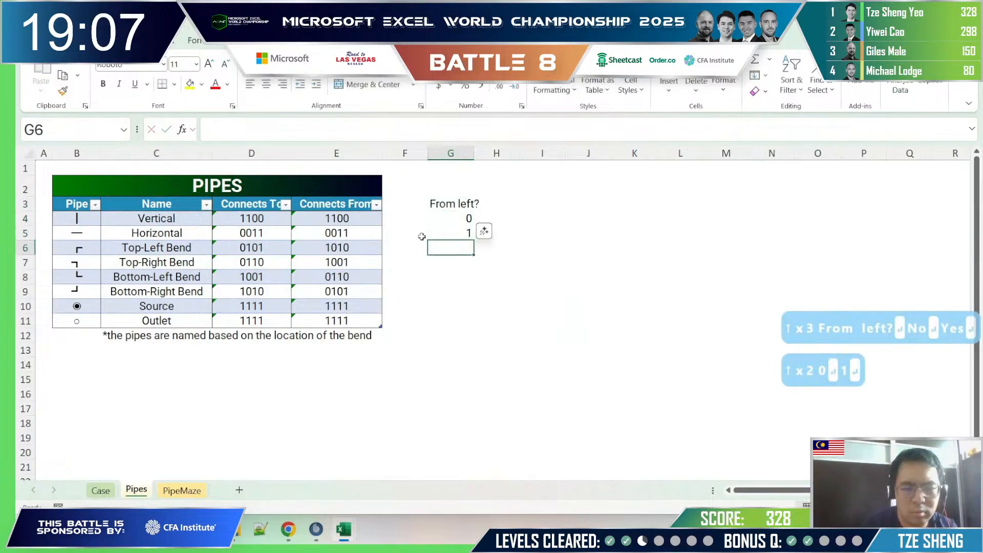
Step: Enter 0, 1, 0 and 1 in G6:G9 for the Top-Left, Top-Right, Bottom-Left and Bottom-Right bends
text(9)
key(Return)
key(Up)
text(0)
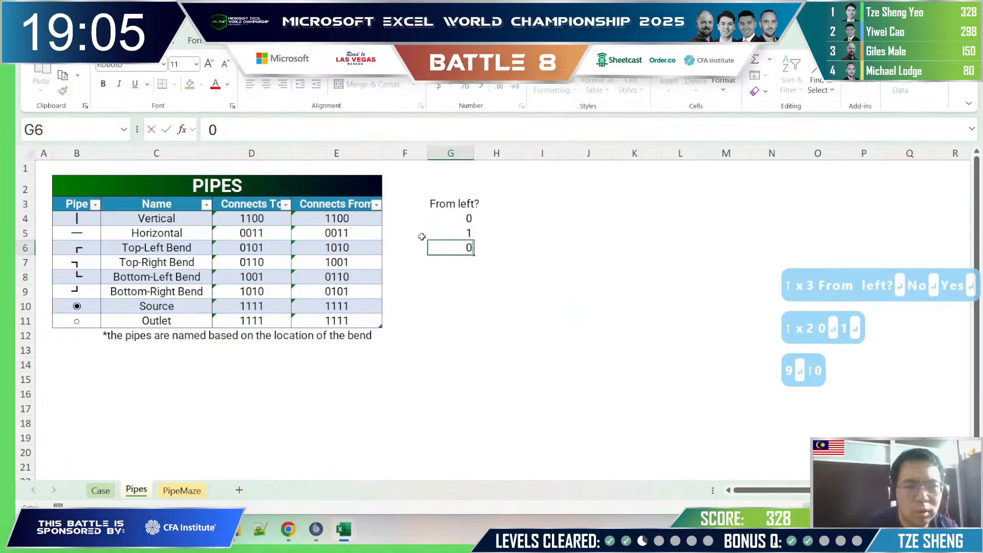
key(Return)
text(1)
key(Return)
text(0)
key(Return)
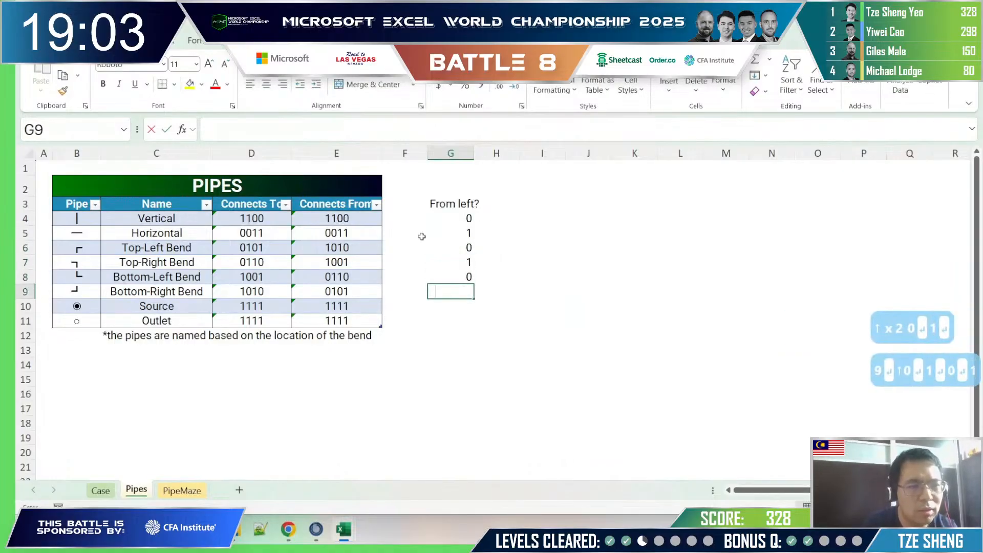
text(1)
key(Return)
Step: On the Case sheet, change the N149 formula to =MID(K149,4,1)*1 and fill it down through the level 3 games
key(ctrl+Page_Up)
key(ctrl+Page_Down)
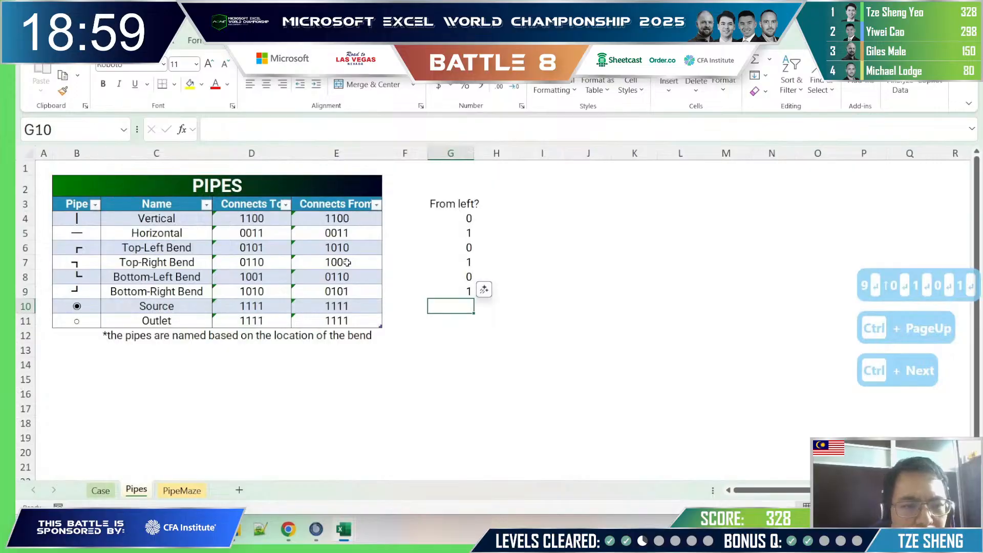
click(101, 490)
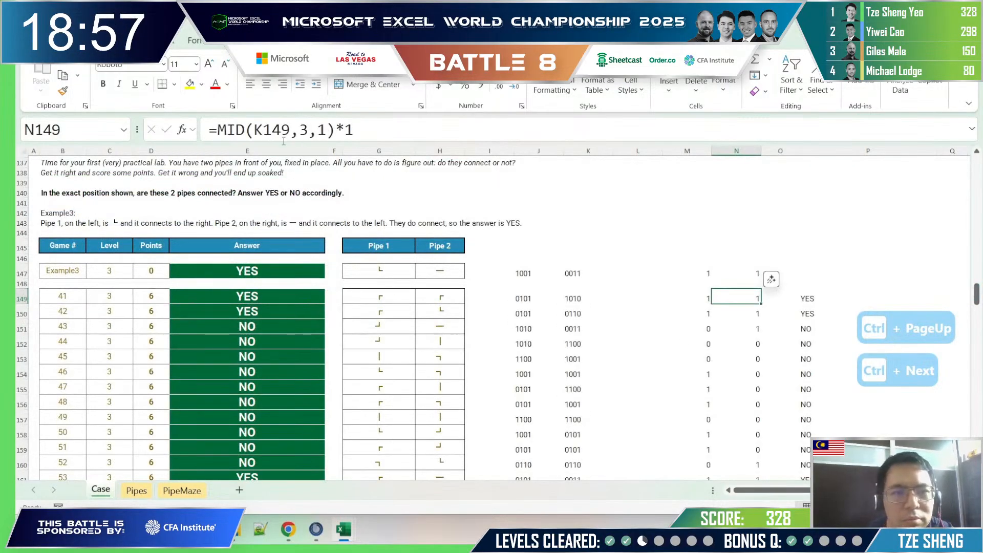
key(F2)
double_click(303, 130)
text(4)
key(Return)
key(Up)
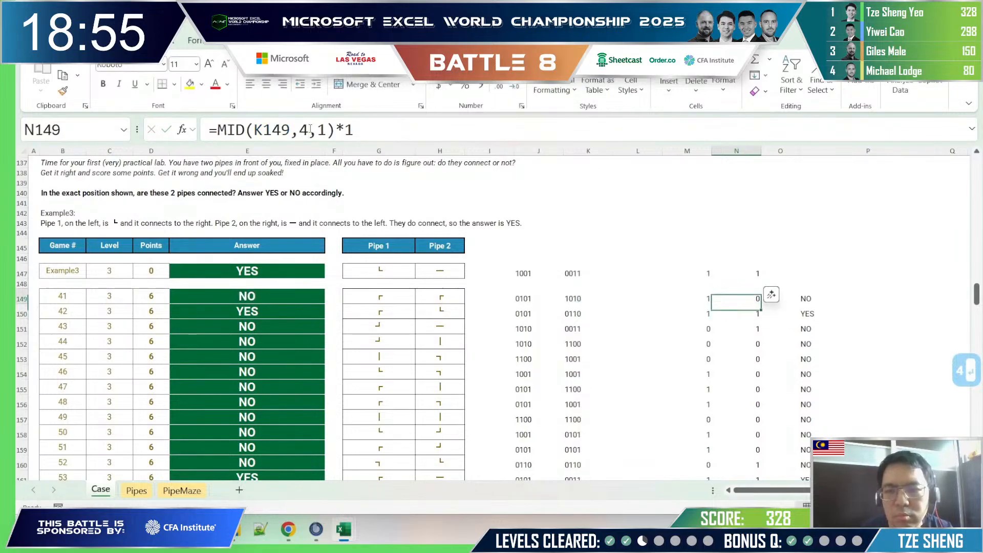
key(ctrl+shift+Down)
key(ctrl+d)
Step: Copy the level 3 answers for games 41 to 60 and paste them into the Level 3 answer column in the browser
key(ctrl+Left)
key(ctrl+Left)
key(ctrl+Left)
key(ctrl+Left)
key(ctrl+Left)
key(ctrl+Left)
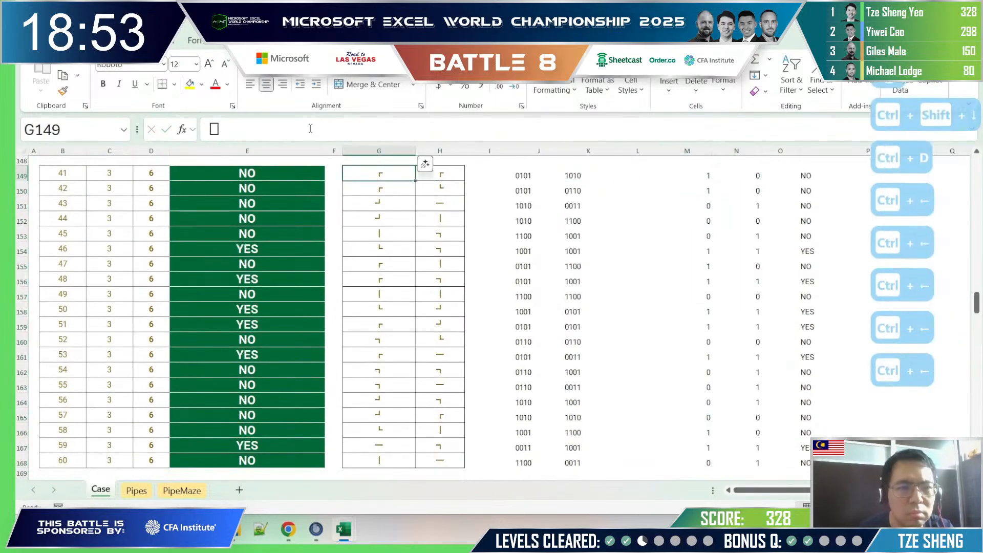
key(ctrl+shift+Down)
key(ctrl+c)
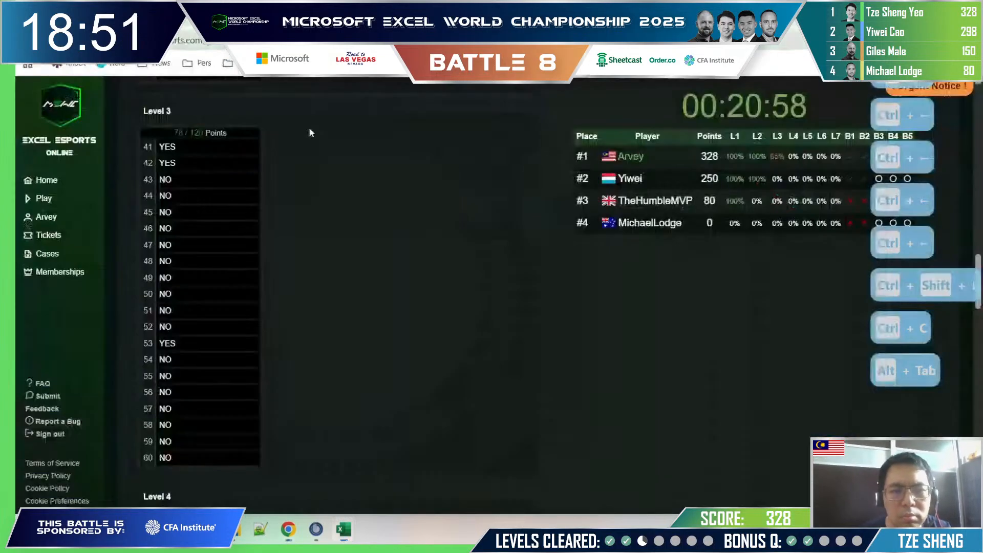
key(alt+Tab)
click(195, 147)
key(ctrl+v)
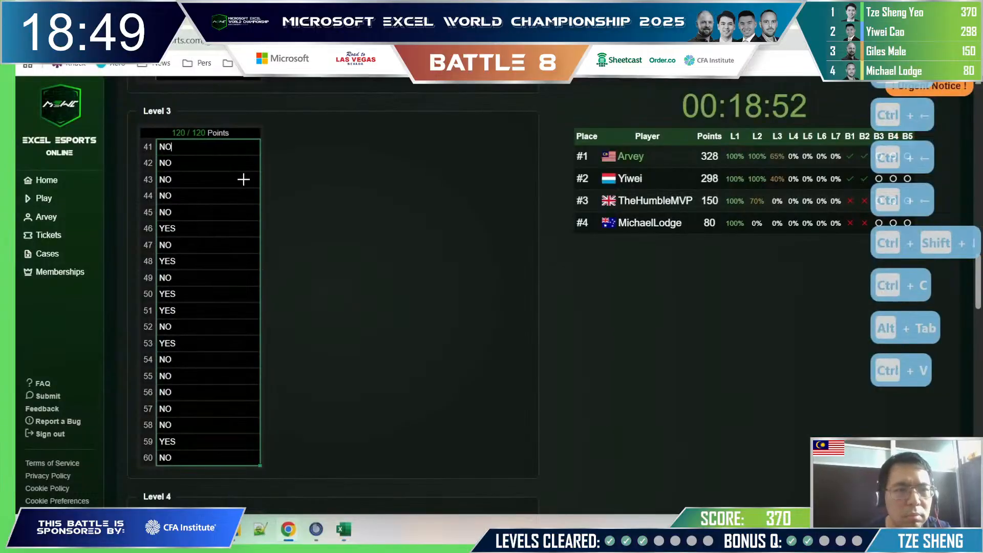
Step: Switch back to the Excel workbook, go to the level 4 section and select J192 beside game 61
scroll(353, 256, down, 5)
key(alt+Tab)
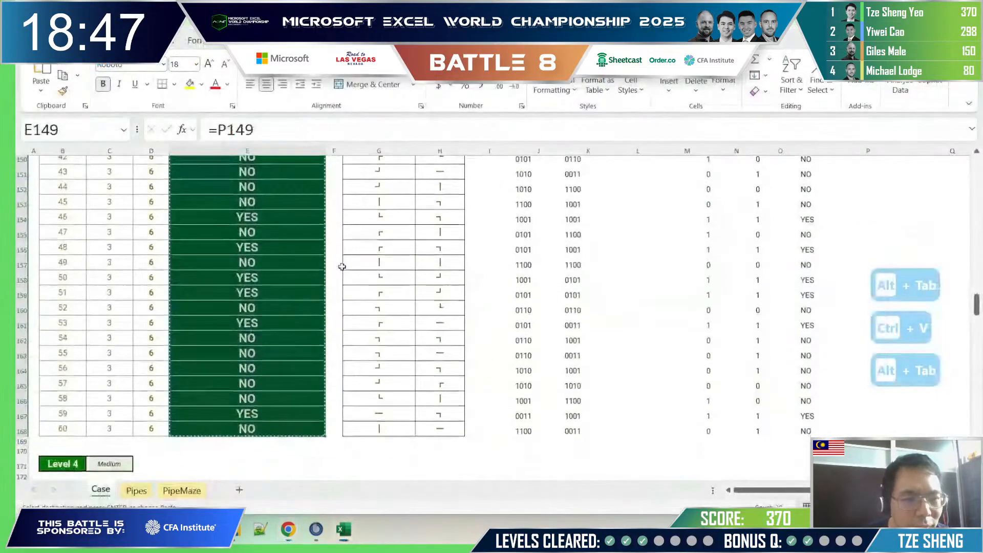
scroll(233, 303, down, 5)
click(307, 281)
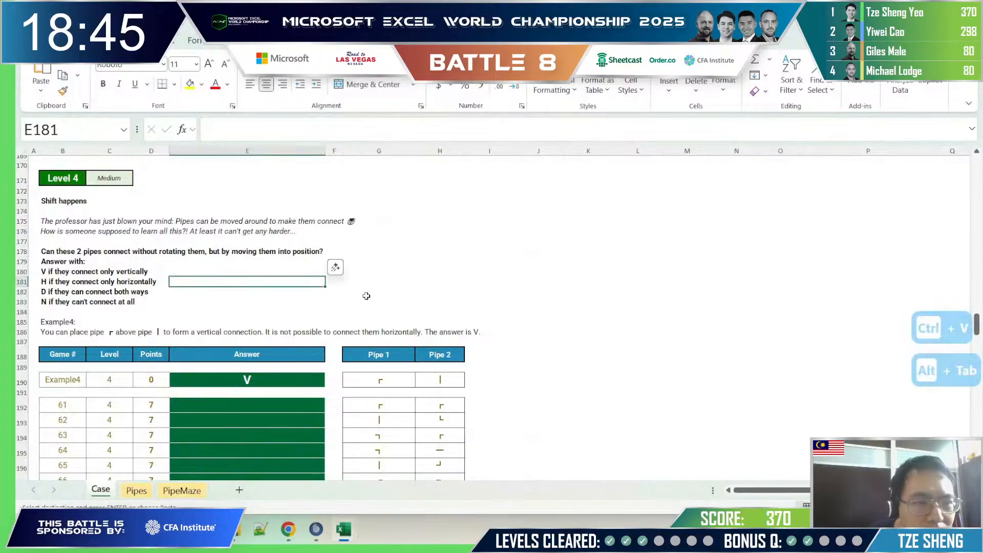
click(568, 404)
click(521, 407)
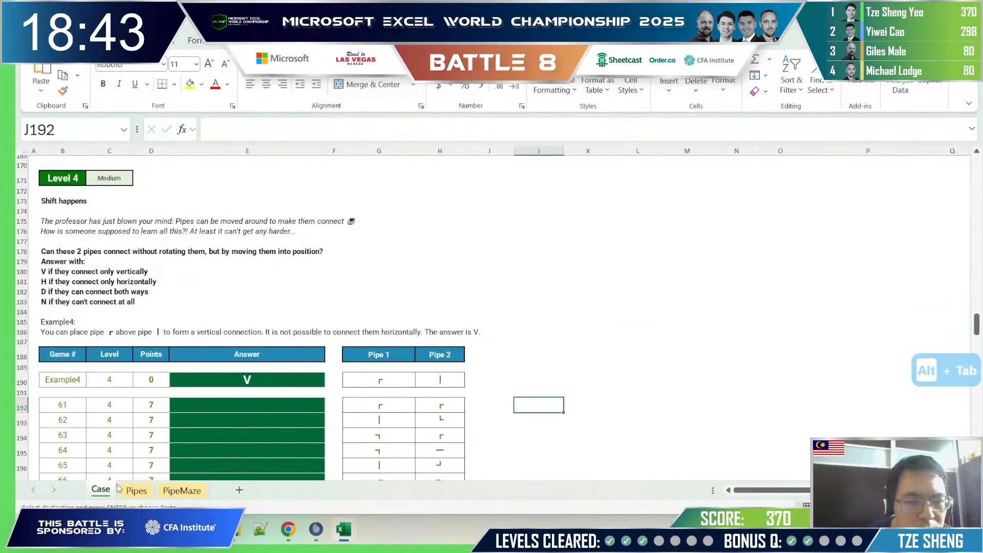
Step: Move the "From left?" column on the Pipes sheet from G3:G9 to J3
click(134, 490)
click(505, 233)
click(452, 288)
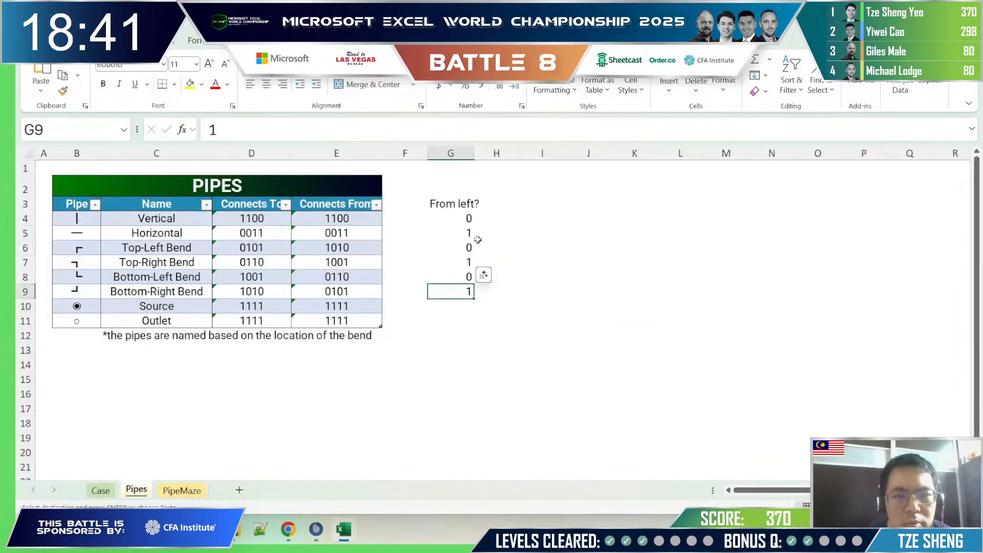
click(495, 204)
drag(461, 203, 458, 279)
key(ctrl+x)
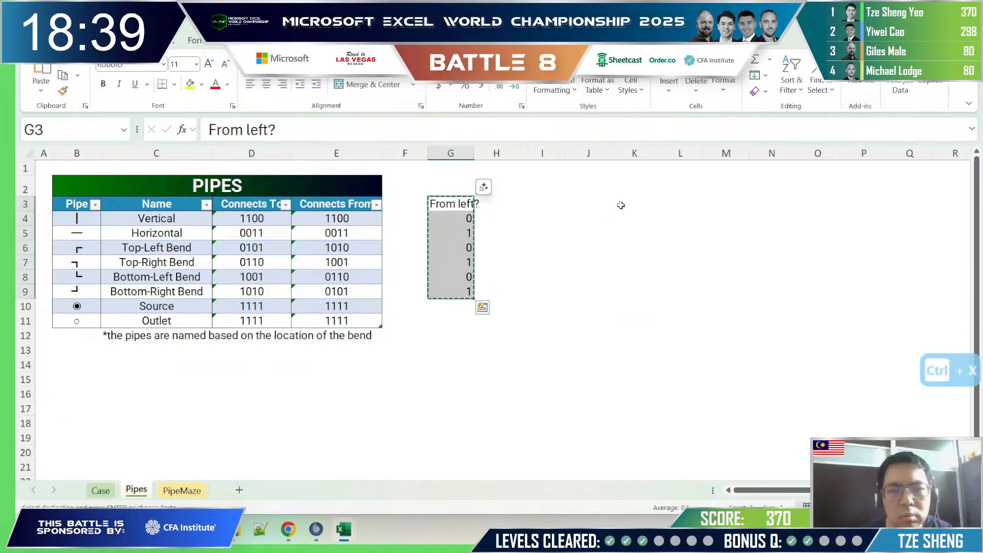
click(589, 203)
key(ctrl+v)
click(535, 200)
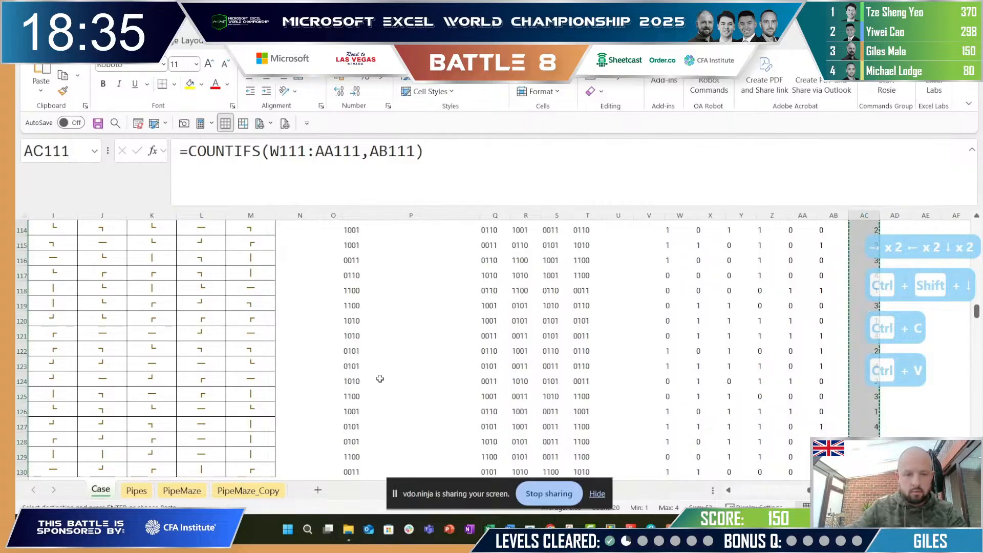
Step: Copy the level 3 answers in E149:E168 of the Case sheet and paste them for submission
scroll(461, 362, down, 11)
key(ctrl+Left)
key(ctrl+Left)
key(ctrl+Left)
key(ctrl+Left)
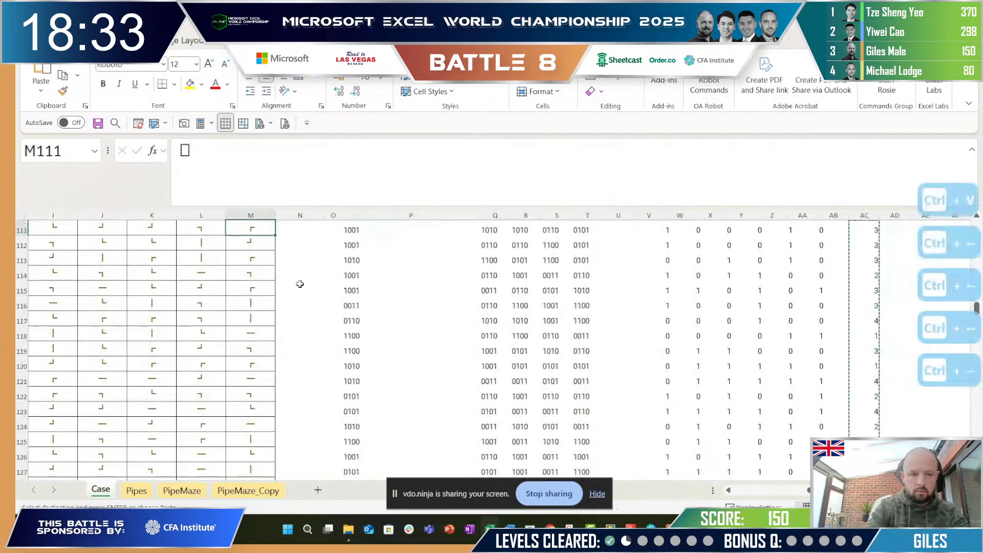
scroll(204, 351, down, 3)
scroll(204, 351, down, 7)
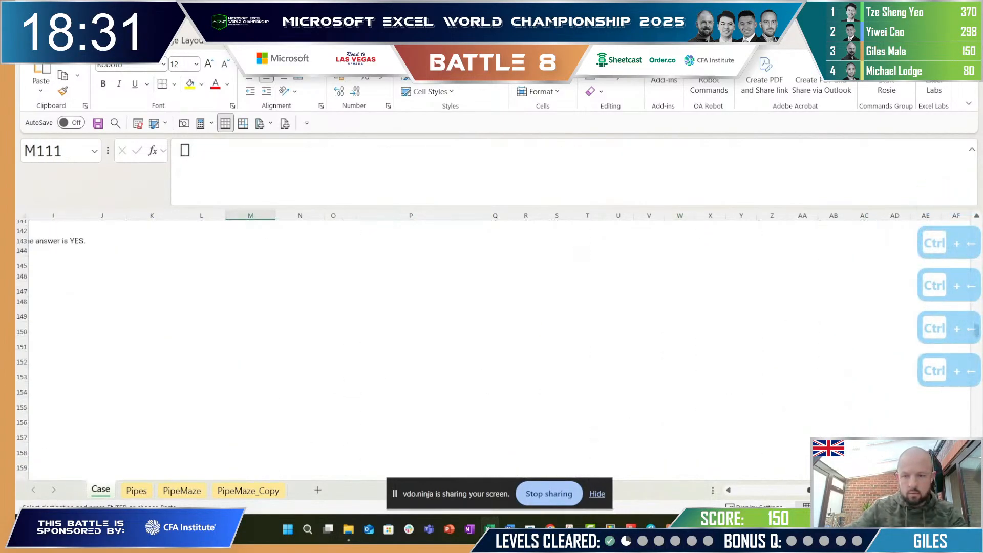
scroll(277, 307, down, 2)
scroll(276, 307, left, 6)
click(277, 261)
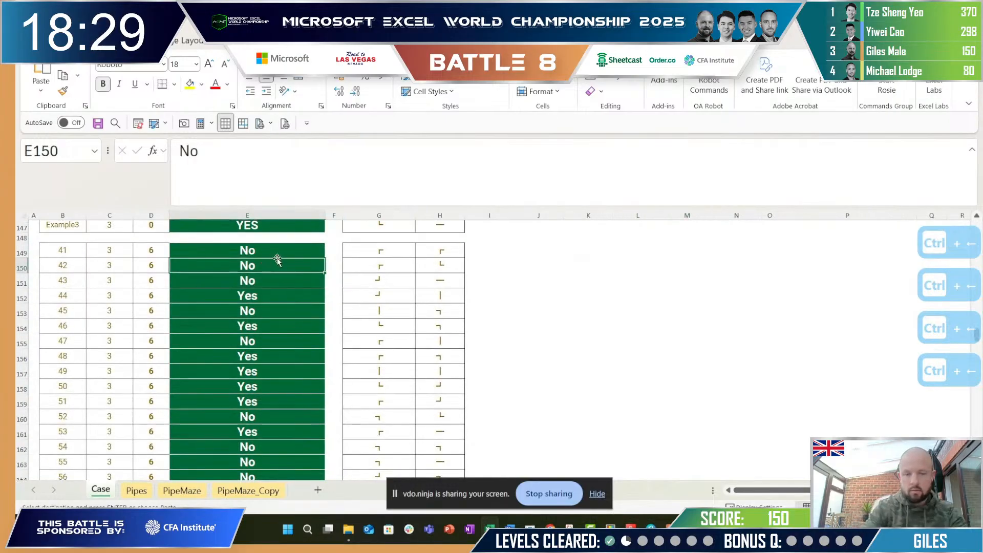
click(278, 252)
key(ctrl+shift+Down)
key(ctrl+c)
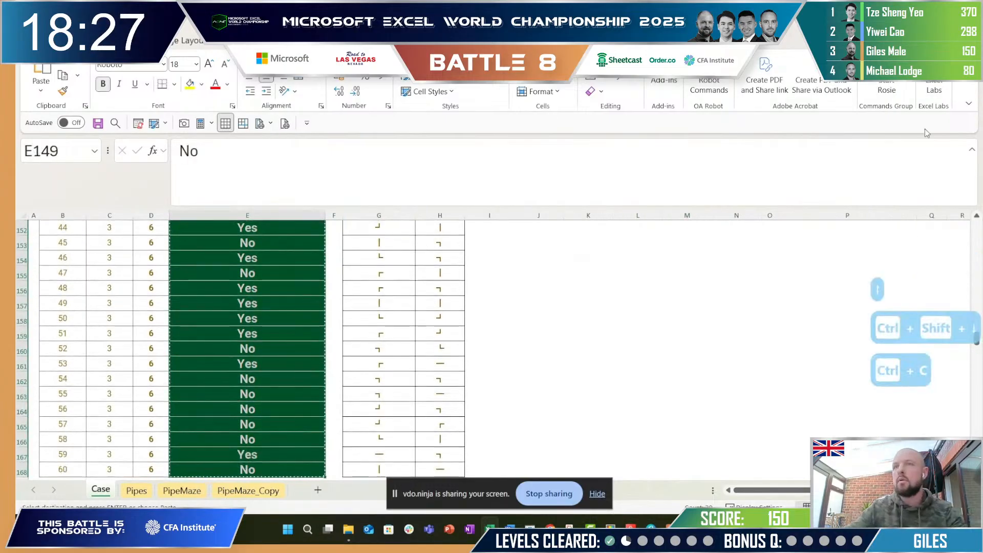
key(ctrl+v)
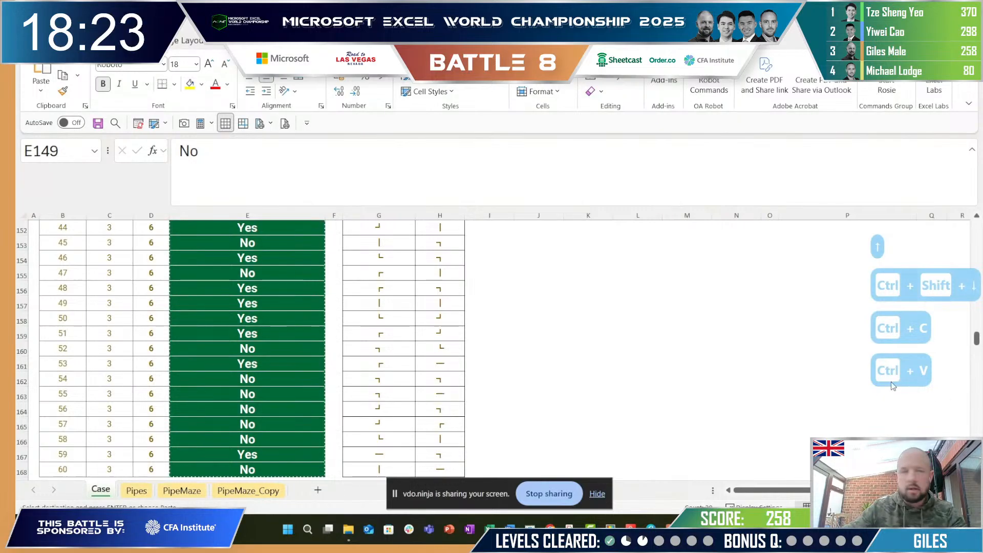
Step: Read the level 4 "Shift happens" rules, the V, H, D and N answer codes, Example4 and the game pipe pairs
scroll(234, 366, down, 2)
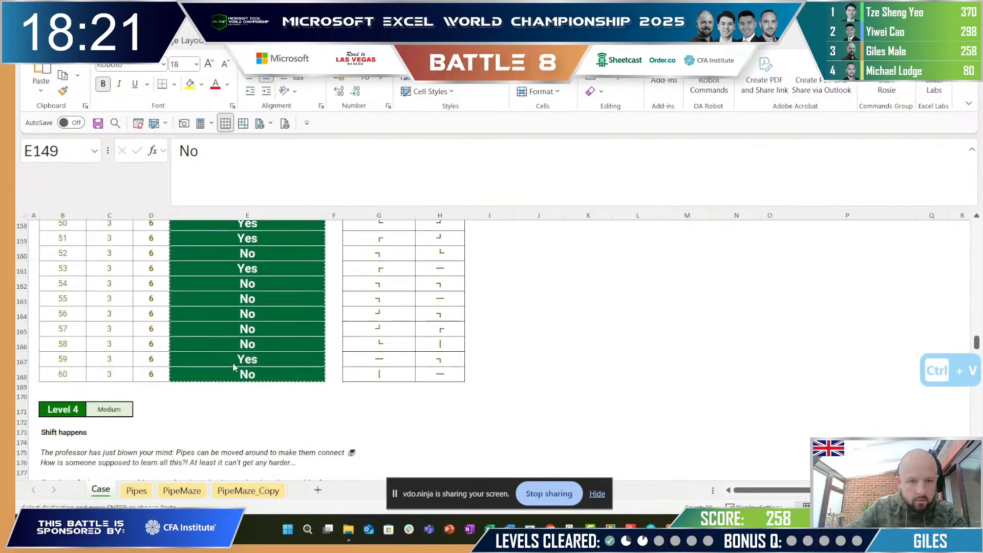
scroll(314, 310, down, 3)
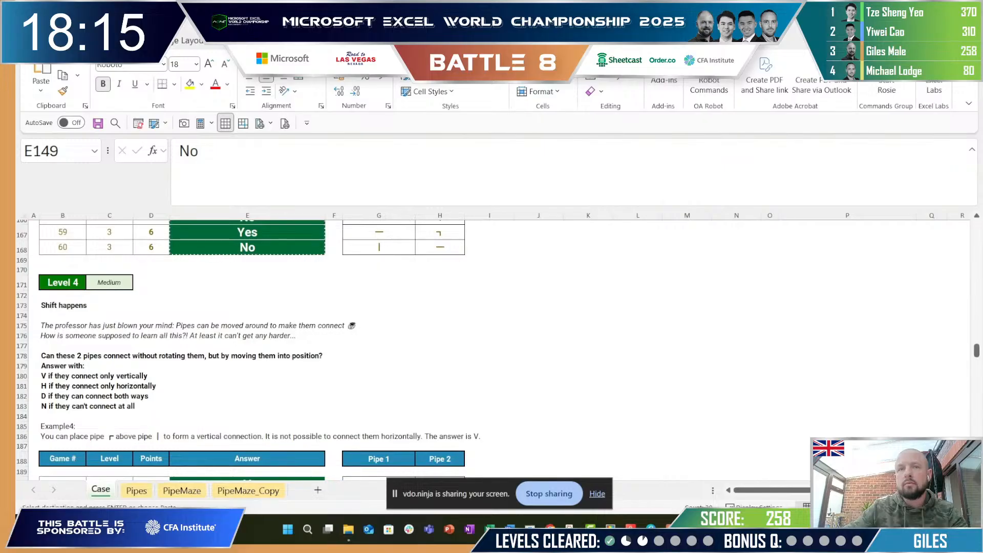
scroll(270, 336, down, 6)
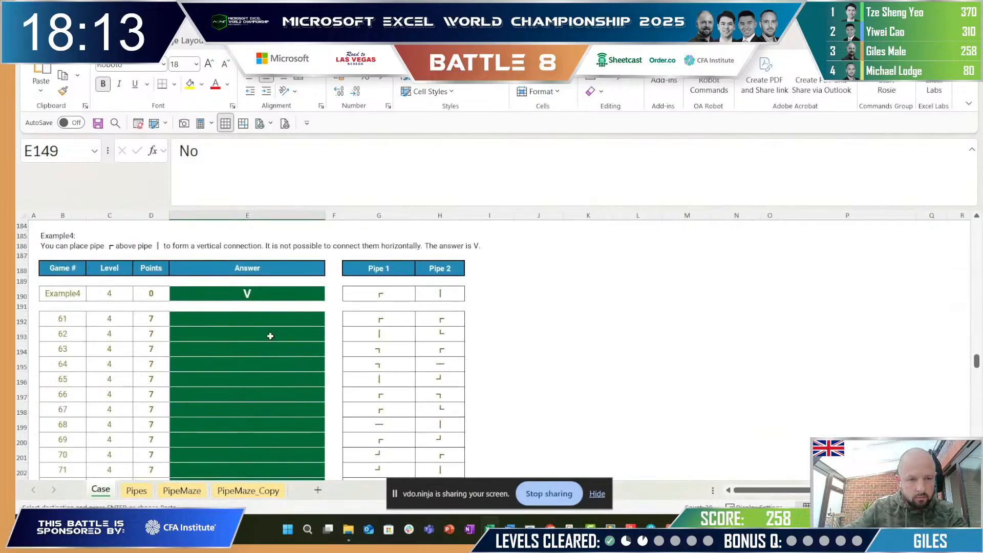
scroll(271, 336, up, 5)
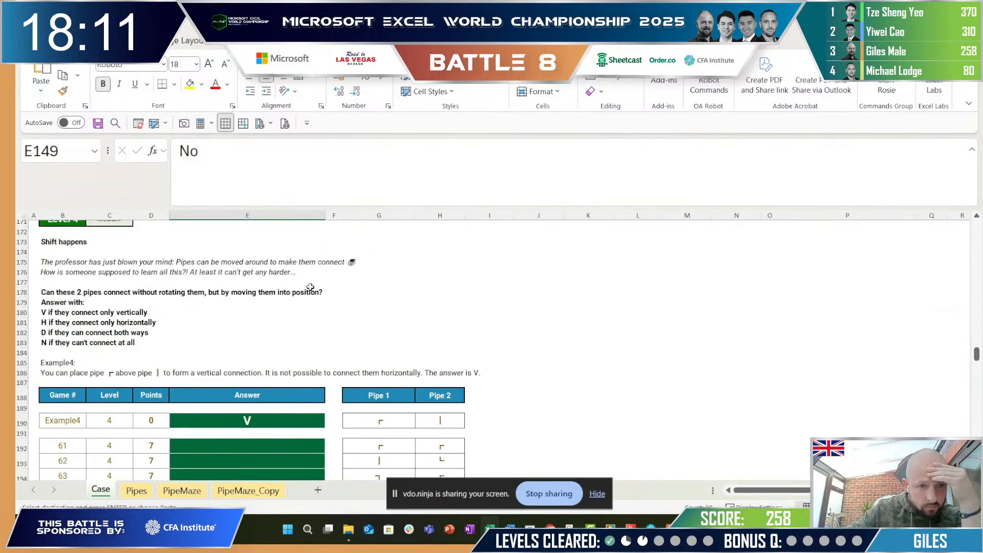
scroll(312, 297, down, 1)
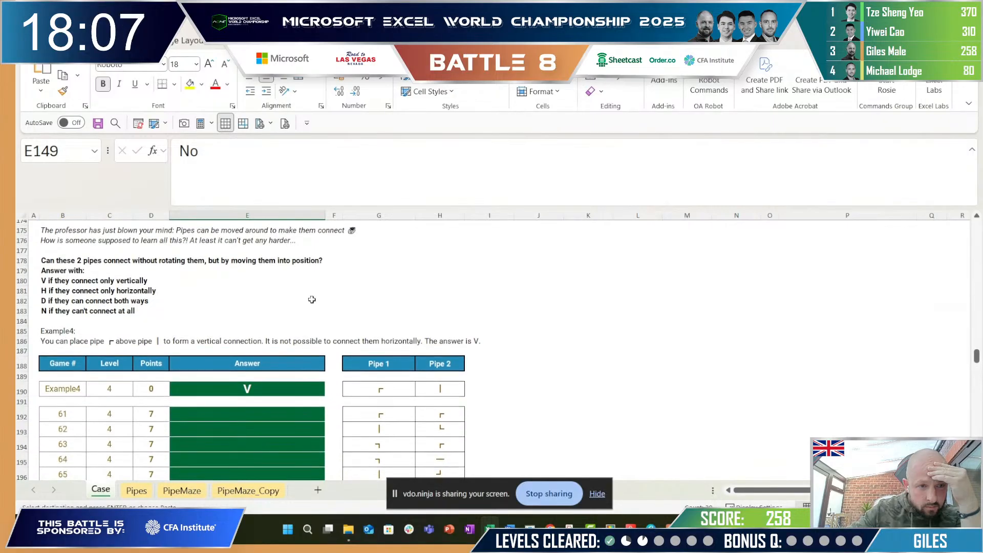
scroll(312, 299, down, 1)
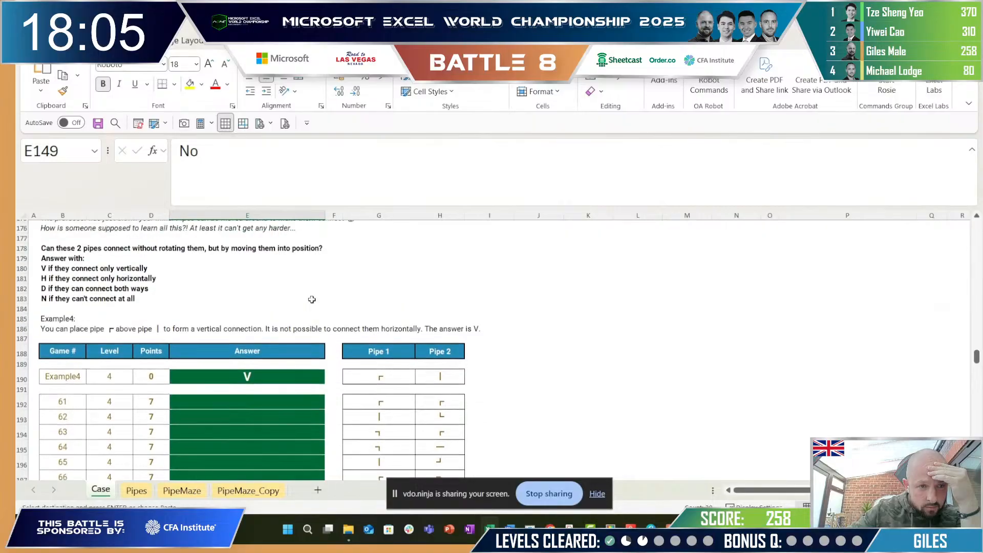
scroll(311, 300, down, 1)
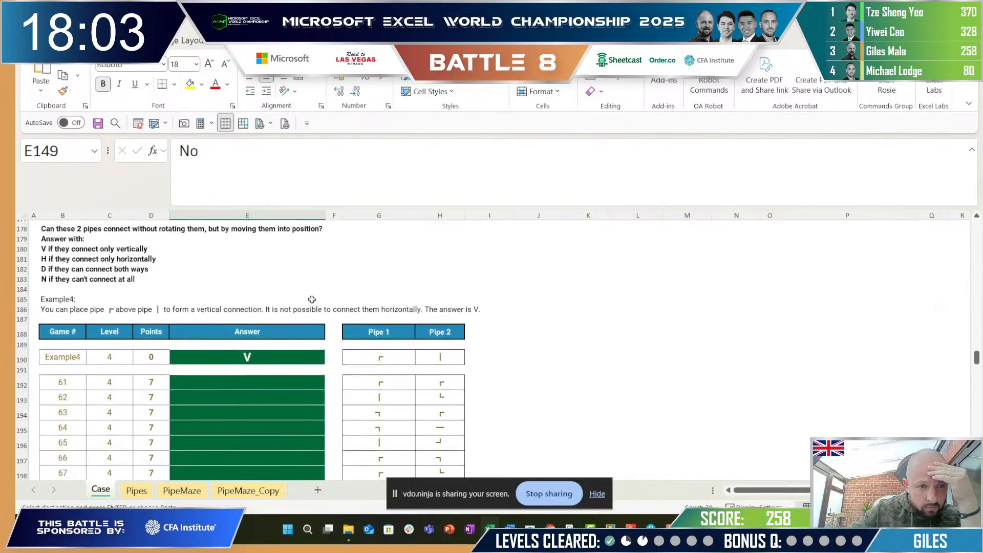
scroll(312, 300, up, 1)
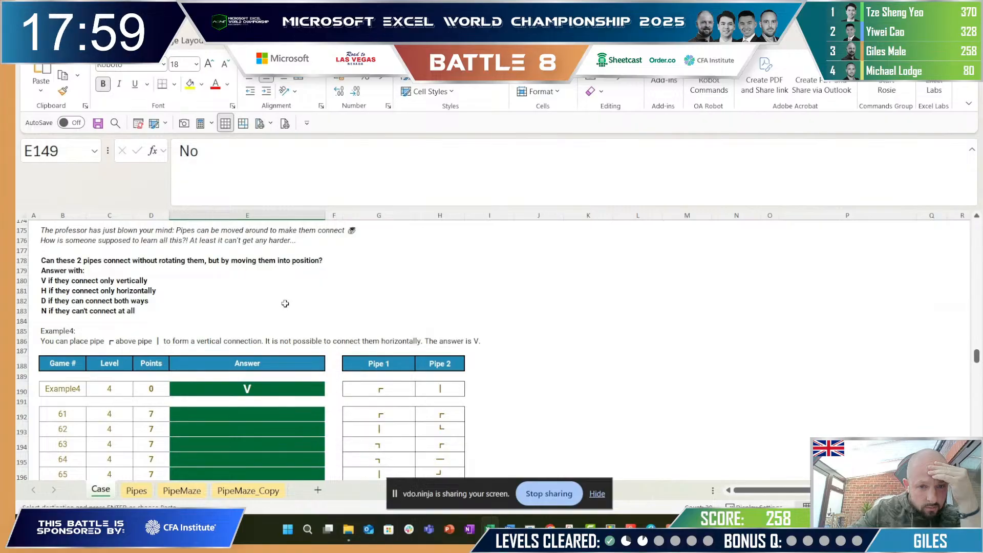
scroll(285, 303, down, 1)
scroll(285, 303, up, 1)
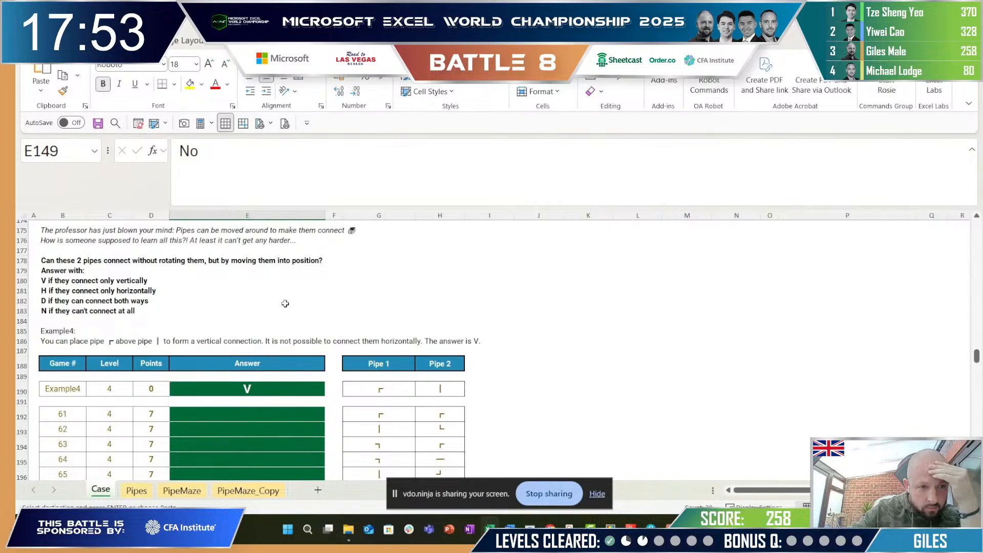
scroll(285, 304, down, 1)
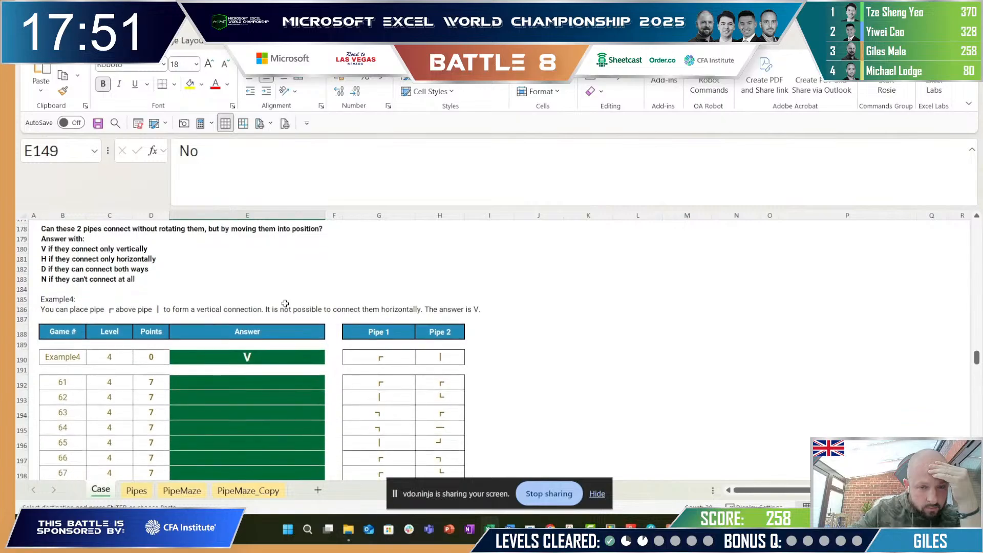
scroll(285, 304, down, 1)
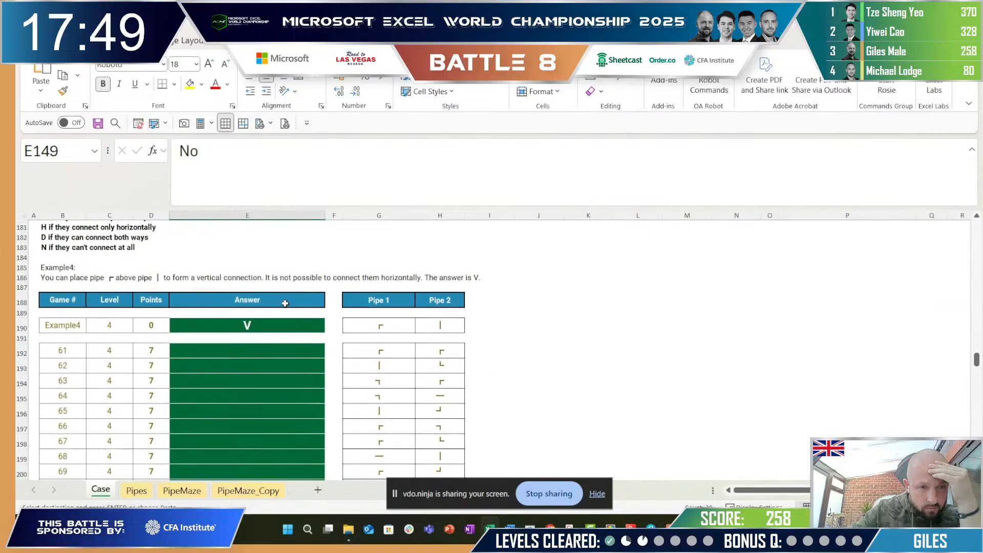
Step: Enter V as the level 4 answer for games 61 and 62 in E192:E193
scroll(285, 303, up, 1)
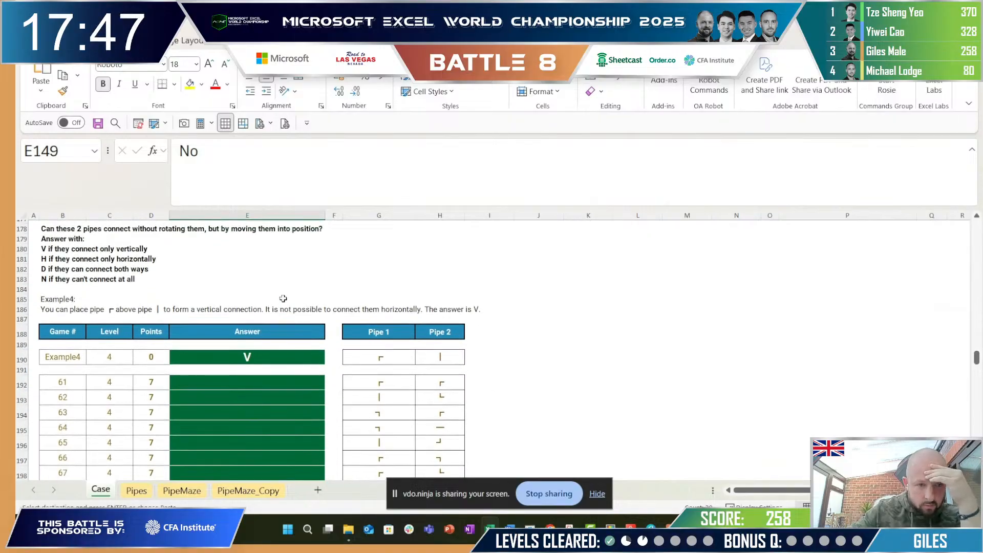
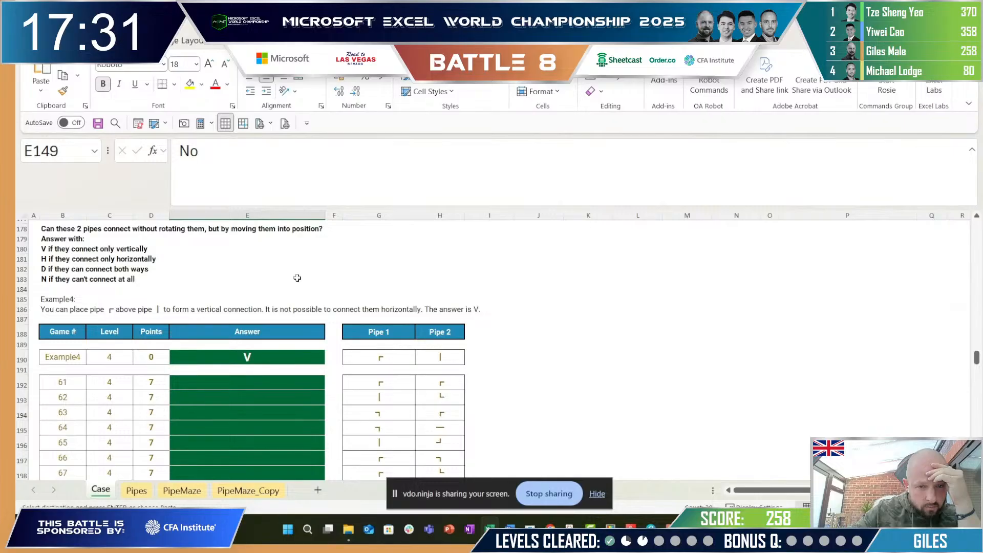
scroll(230, 334, down, 3)
scroll(229, 334, up, 2)
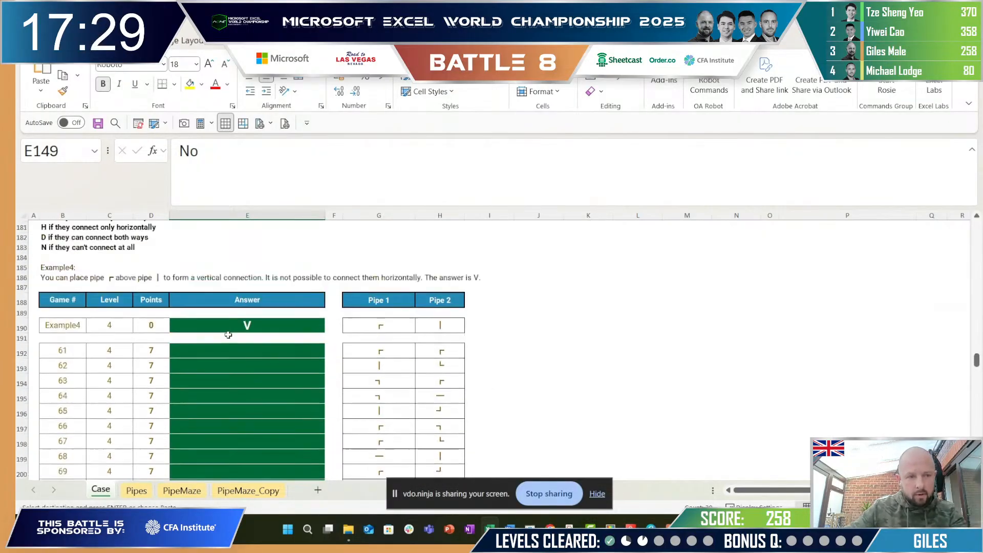
scroll(229, 334, up, 1)
scroll(233, 340, down, 1)
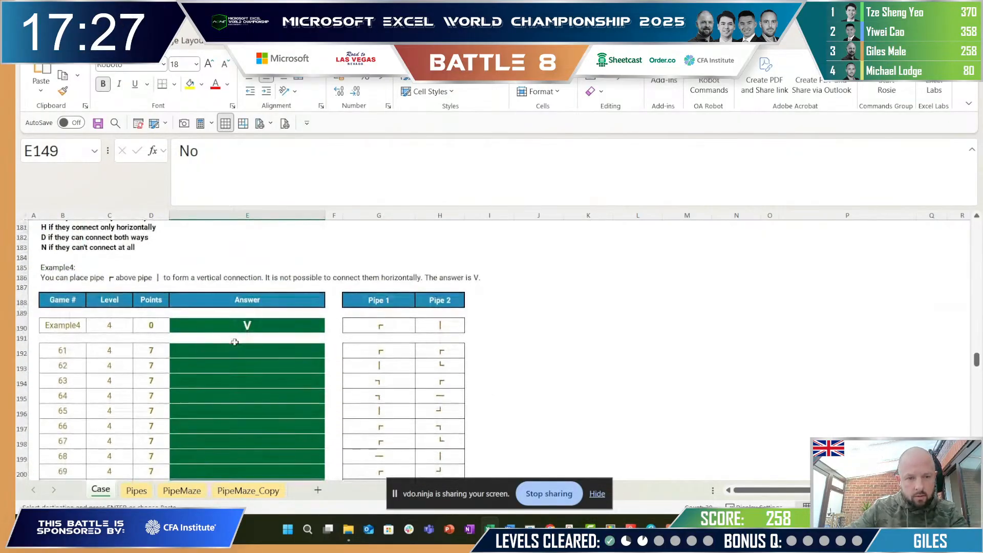
click(235, 344)
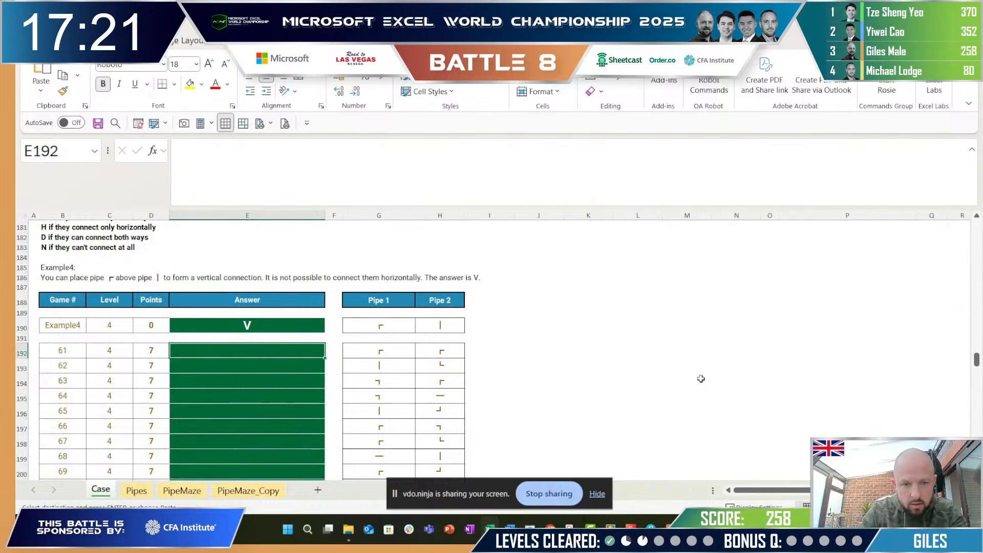
key(Caps_Lock)
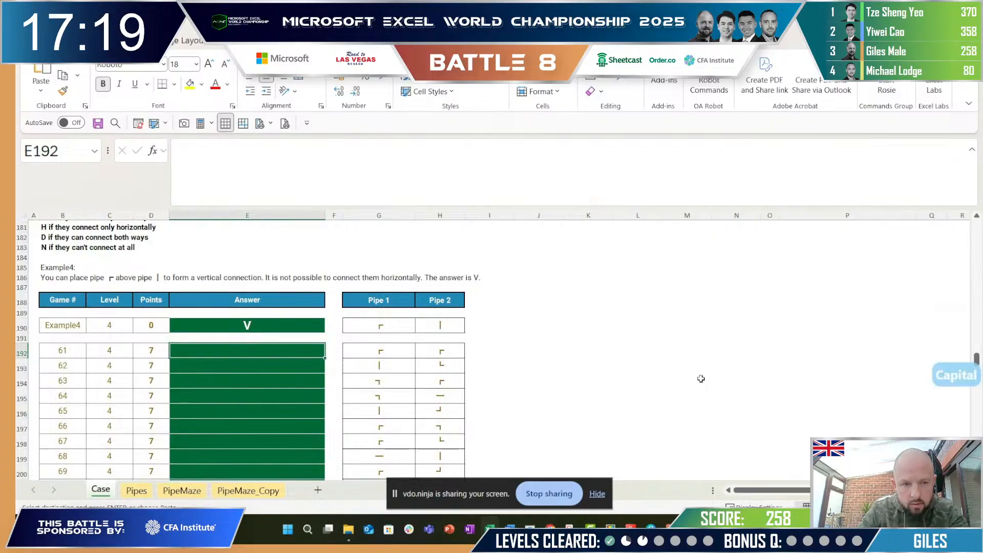
text(V)
key(Down)
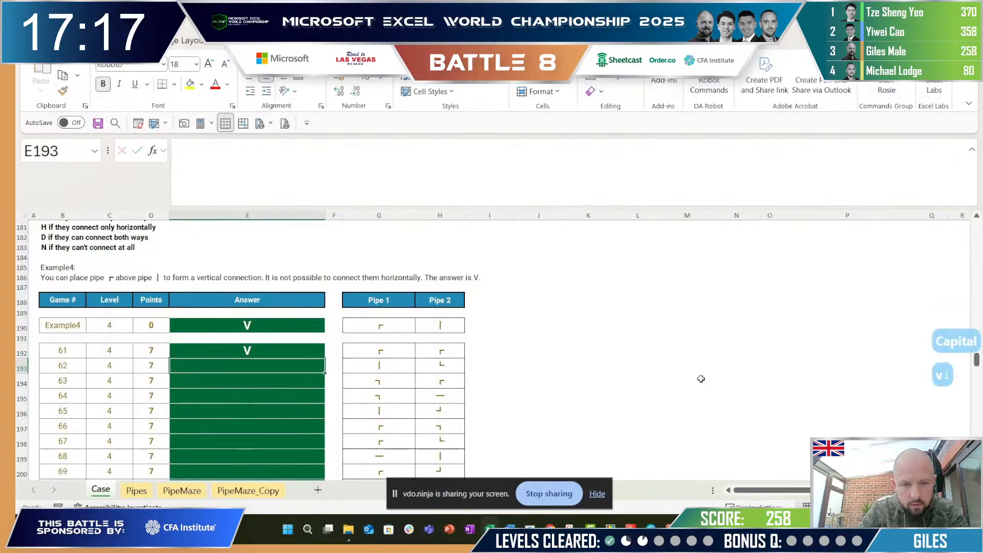
key(Left)
key(Down)
key(Right)
key(Up)
text(V)
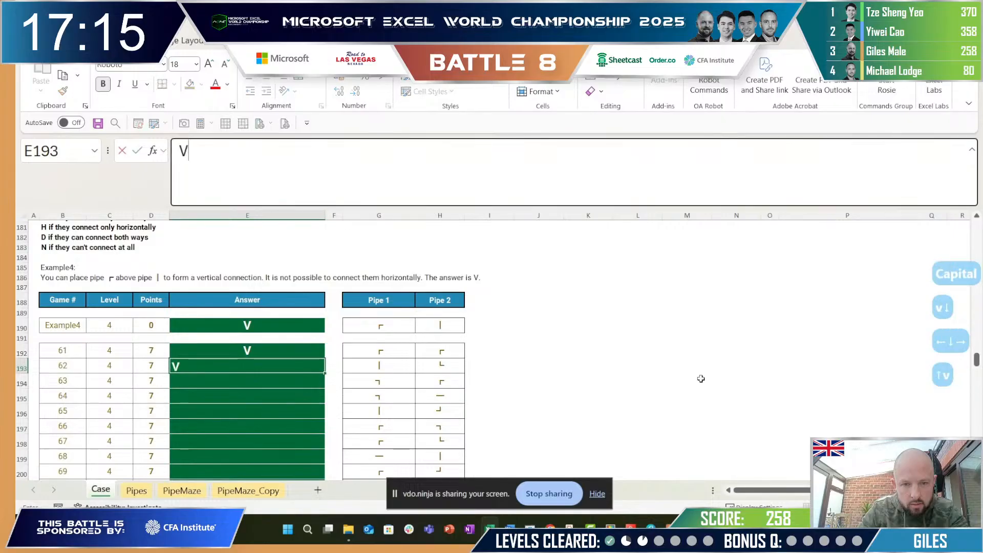
key(Down)
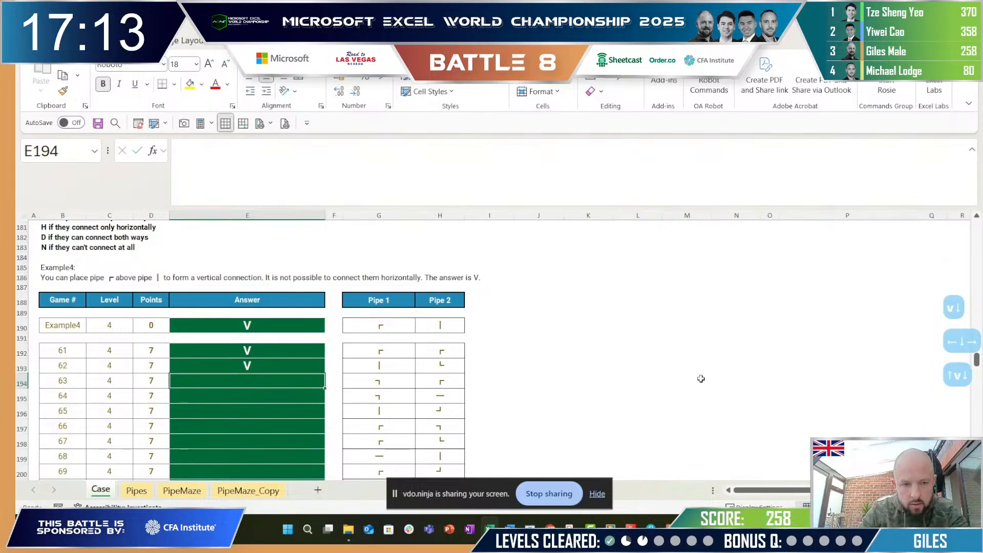
Step: Enter the level 4 answers D, H, V and D for games 63 to 66 in E194:E197
text(d)
key(Down)
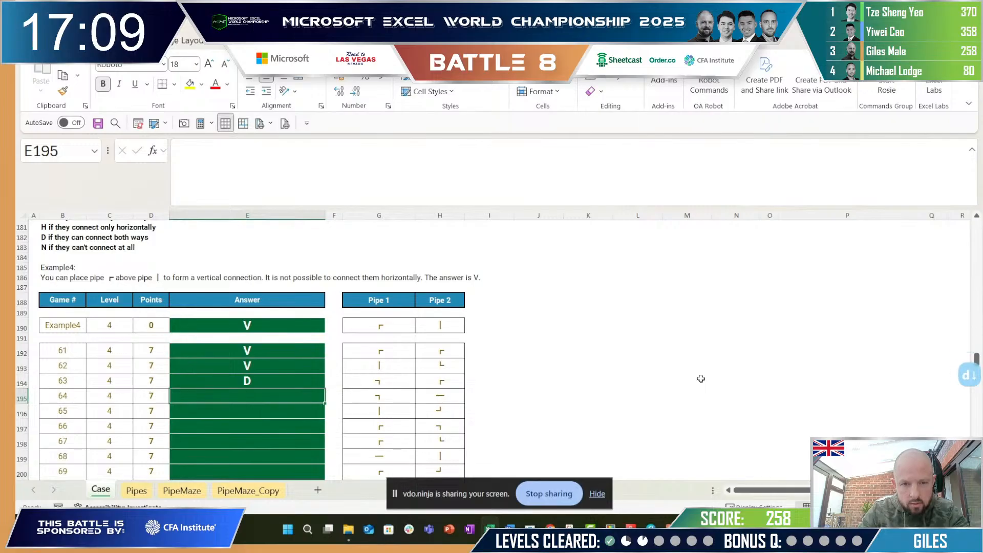
text(h)
key(Down)
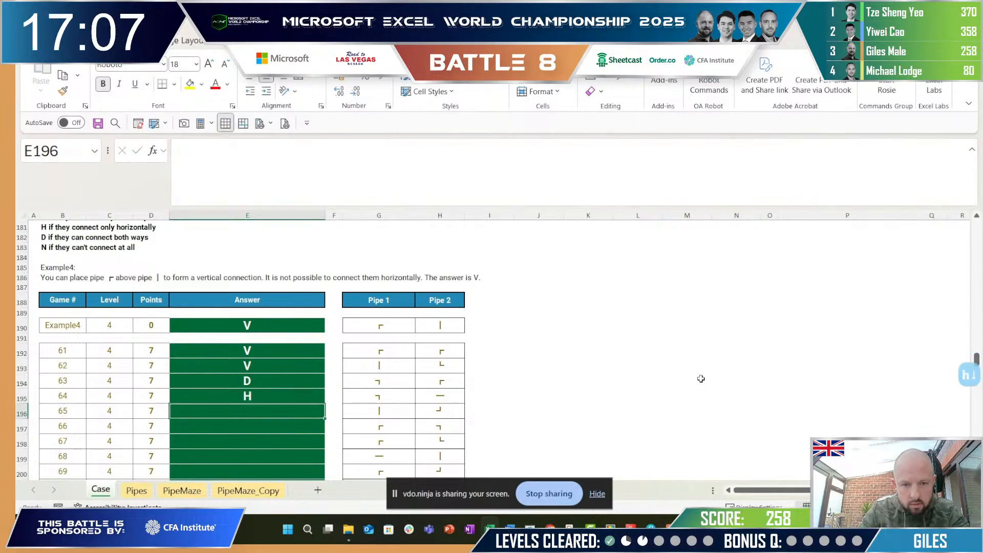
text(v)
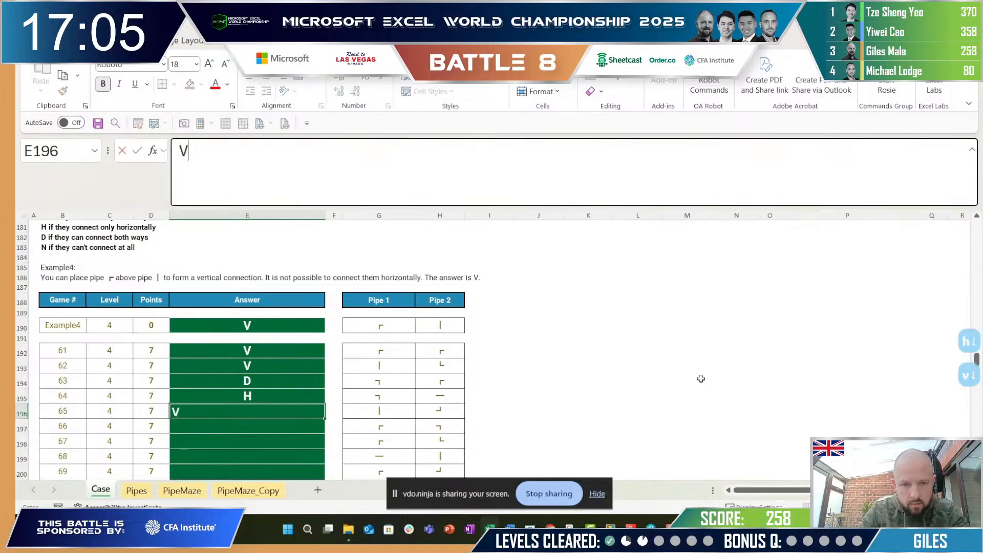
key(Down)
text(d)
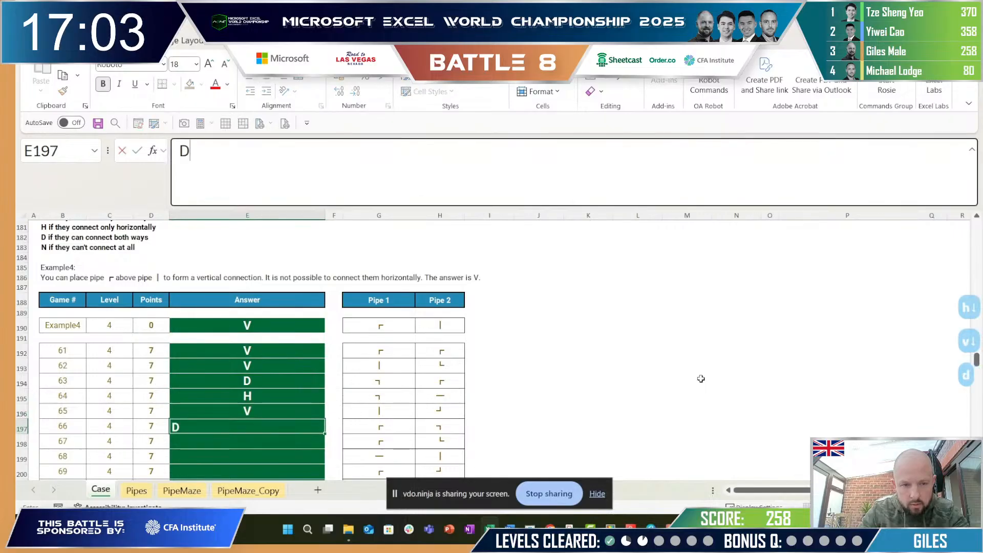
key(Down)
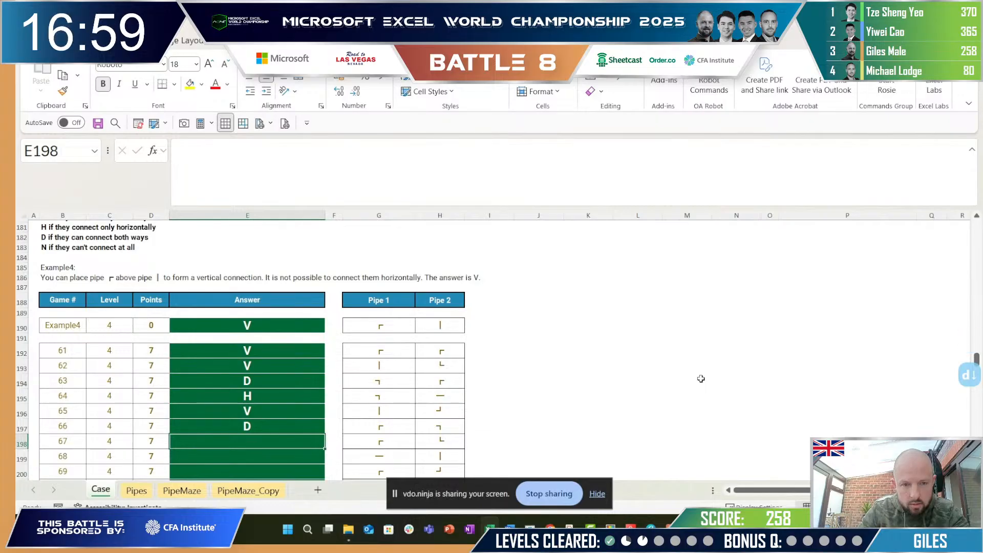
Step: Enter the level 4 answers D for game 67 and N for game 68 in E198:E199
text(d)
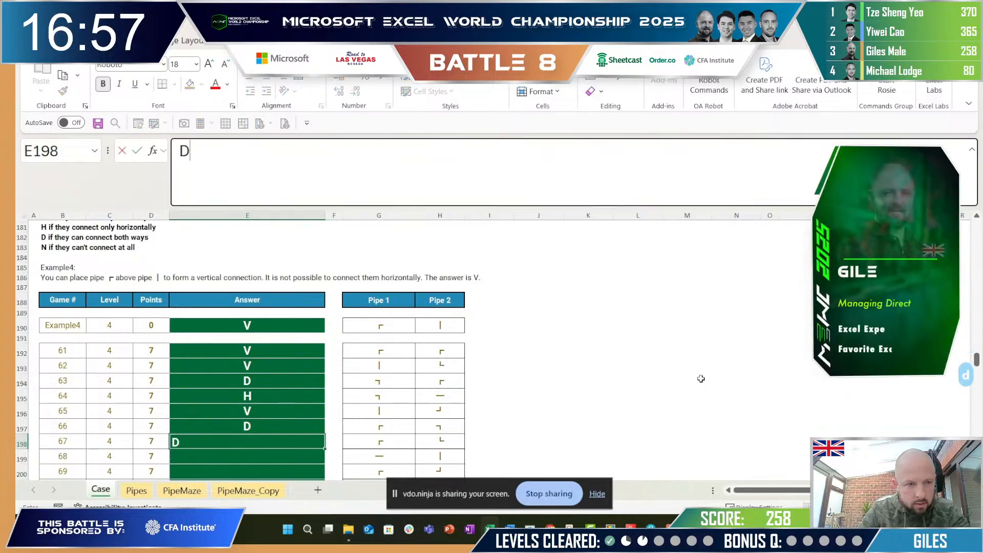
key(Return)
key(Down)
key(Down)
key(Down)
key(Down)
key(Down)
key(Down)
key(Down)
key(Down)
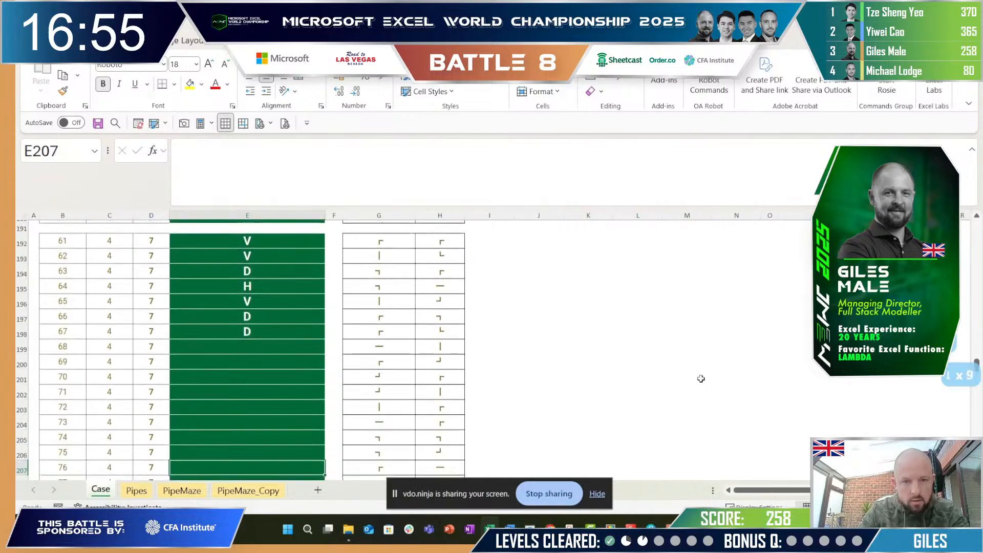
key(Up)
key(Up)
key(Up)
key(Up)
key(Up)
key(Up)
key(Up)
key(Up)
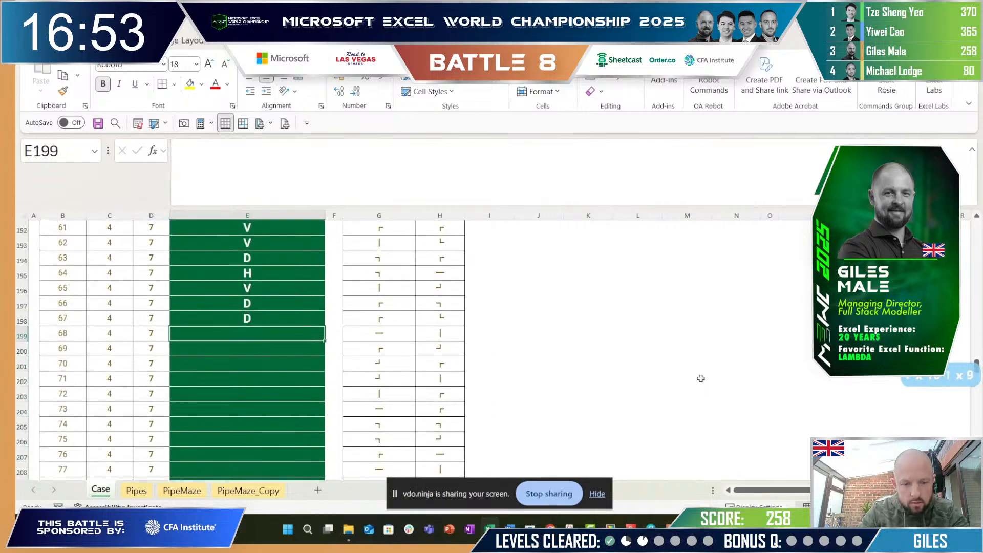
text(N)
key(Return)
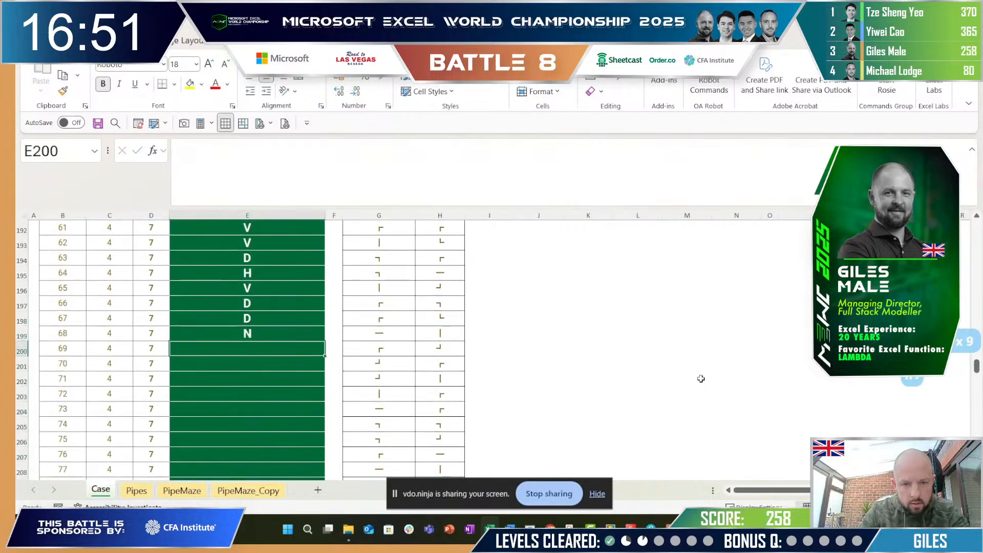
Step: Enter the level 4 answers D, D and V for games 69 to 71 in E200:E202
text(D)
key(Return)
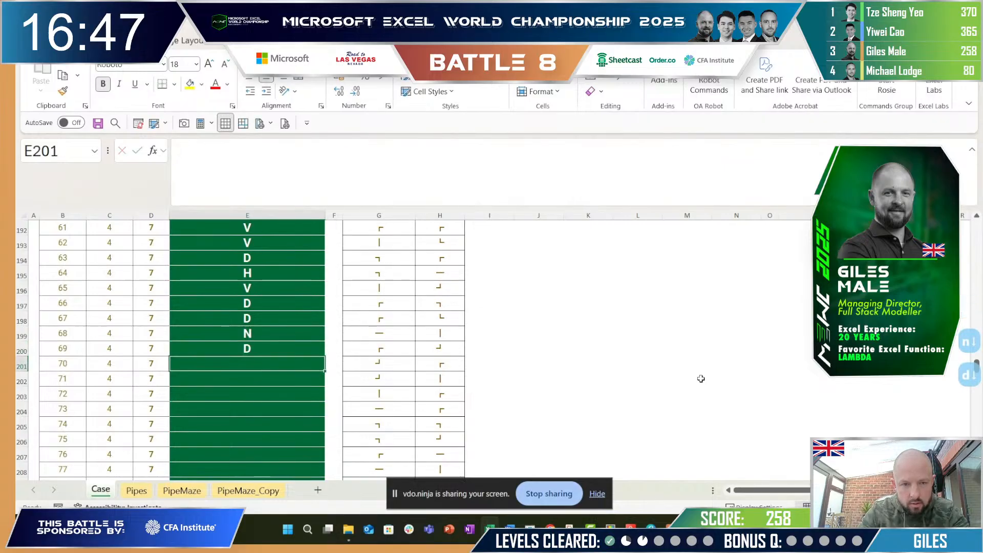
text(D)
key(Return)
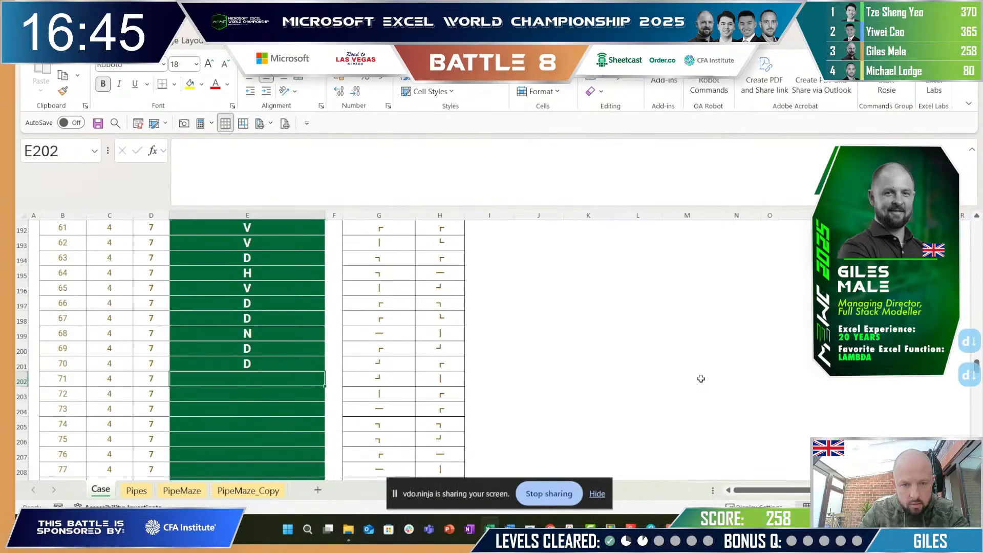
text(V)
key(Return)
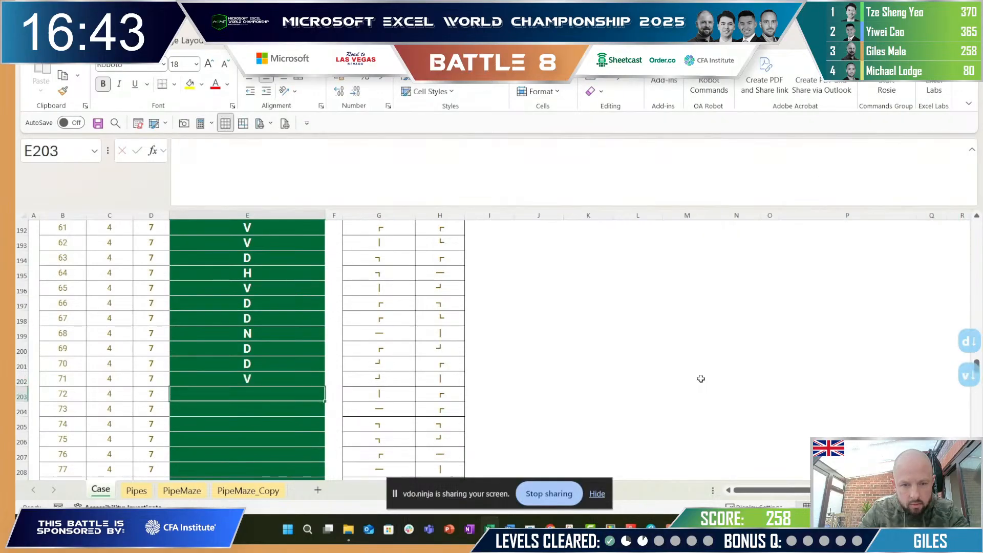
Step: Enter the level 4 answers V, H and H for games 72 to 74 in E203:E205
text(V)
key(Return)
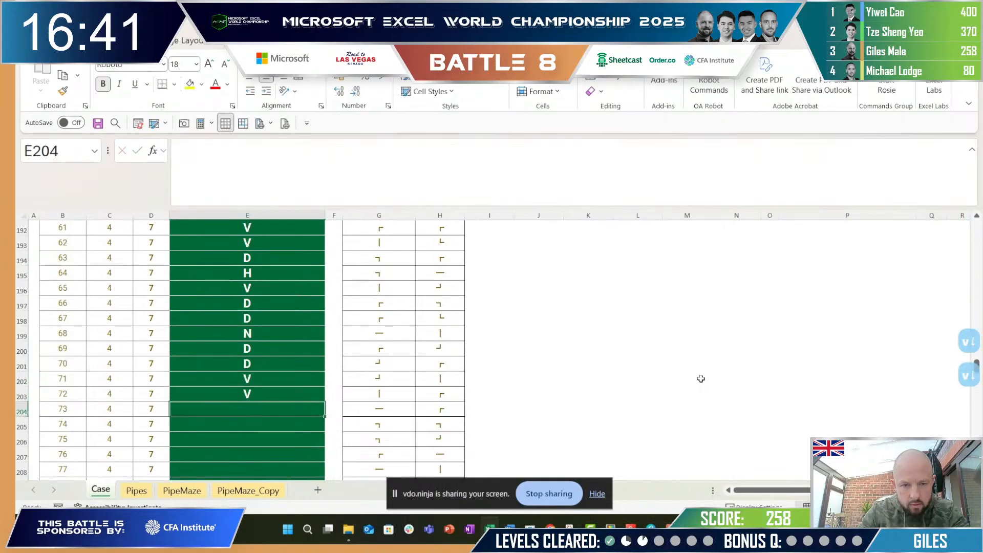
text(H)
key(Return)
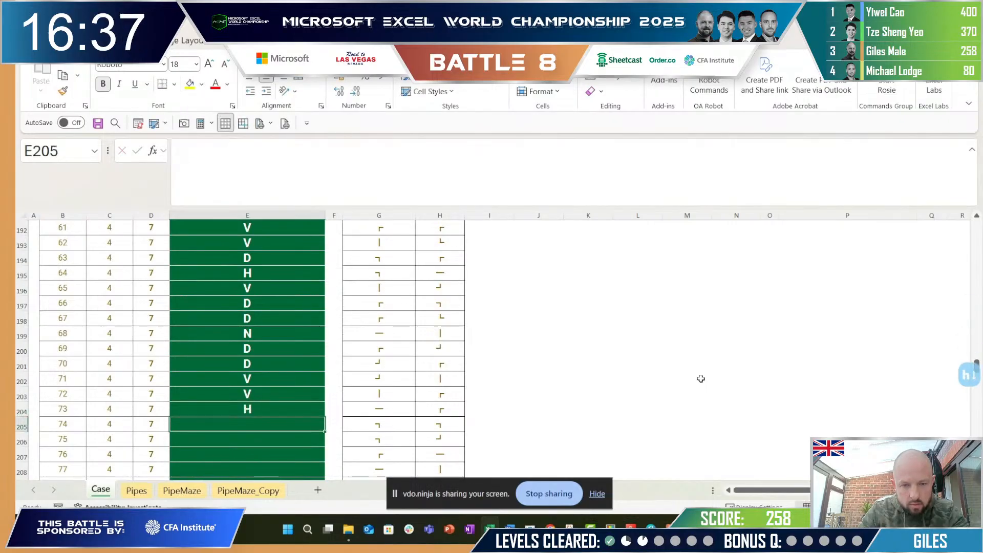
text(H)
key(Return)
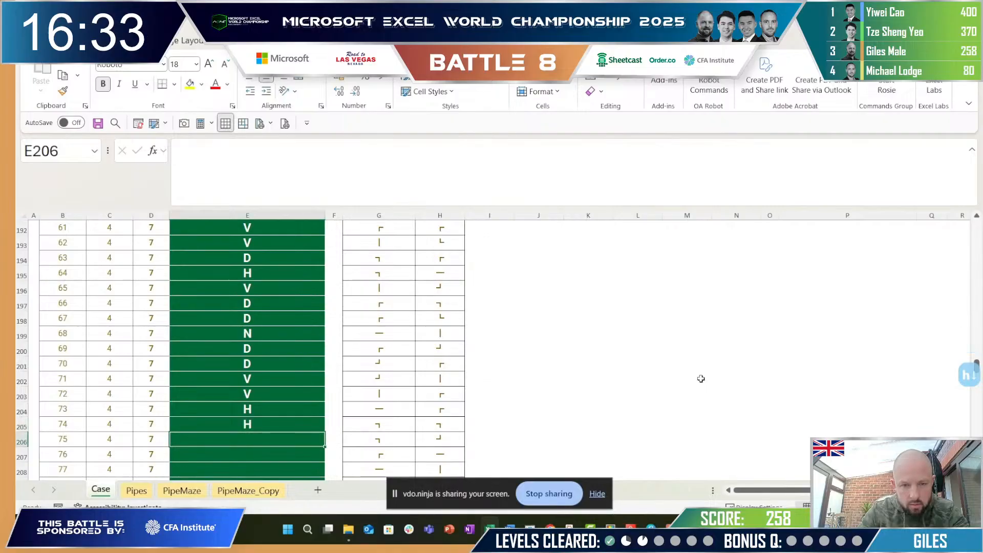
Step: Enter the level 4 answers V, H and N for games 75 to 77 in E206:E208
text(v)
key(Down)
key(Down)
key(Down)
key(Down)
key(Down)
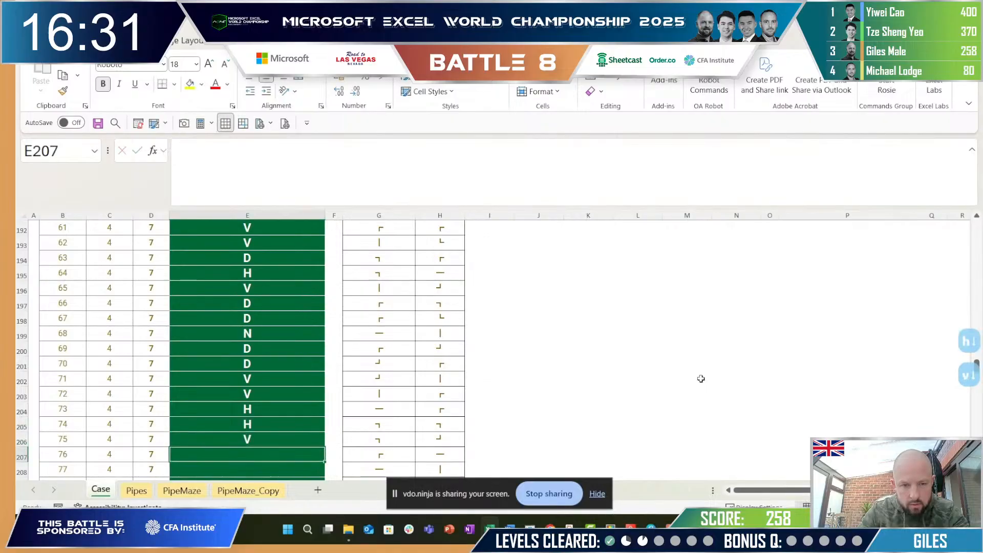
key(Down)
key(Down)
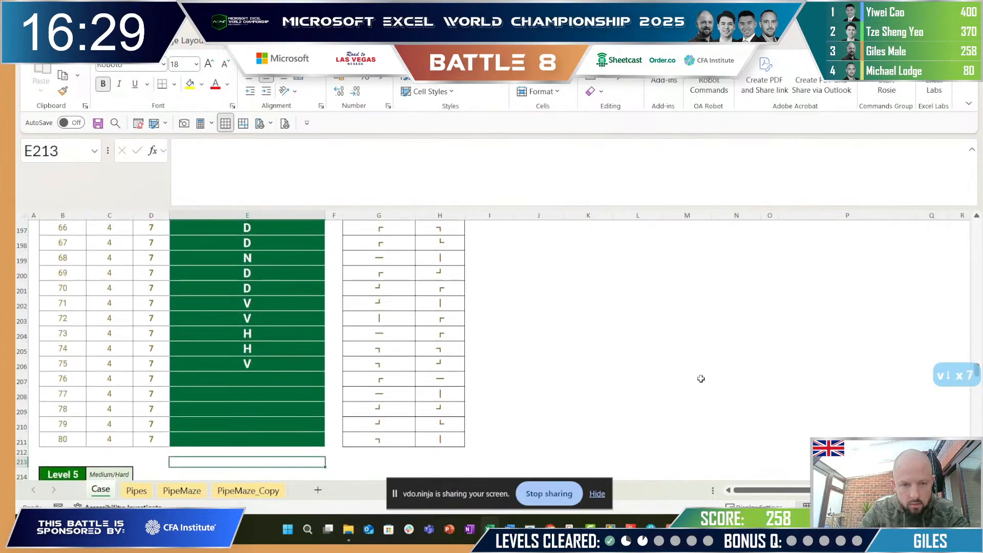
key(Up)
key(Up)
key(Up)
key(Up)
key(Up)
key(Up)
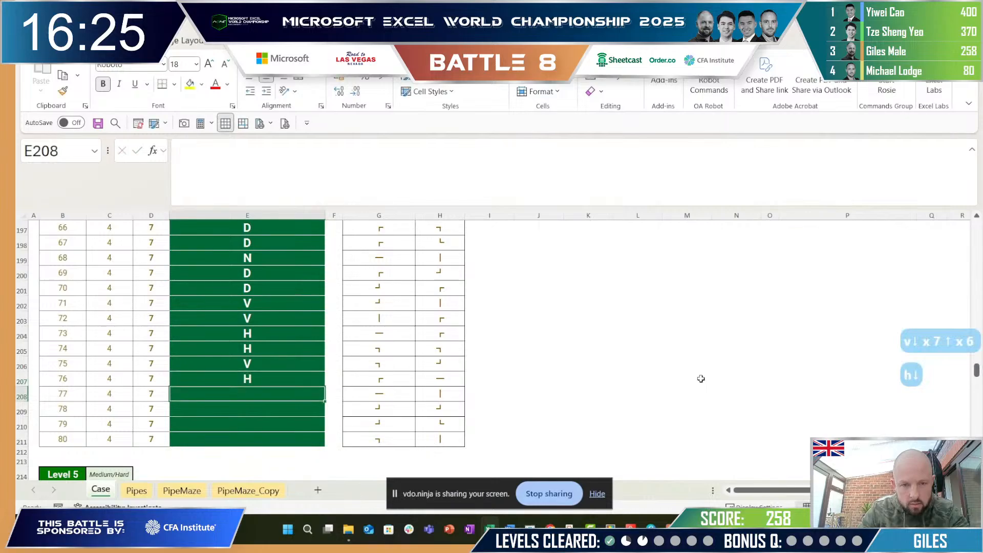
text(N)
key(Down)
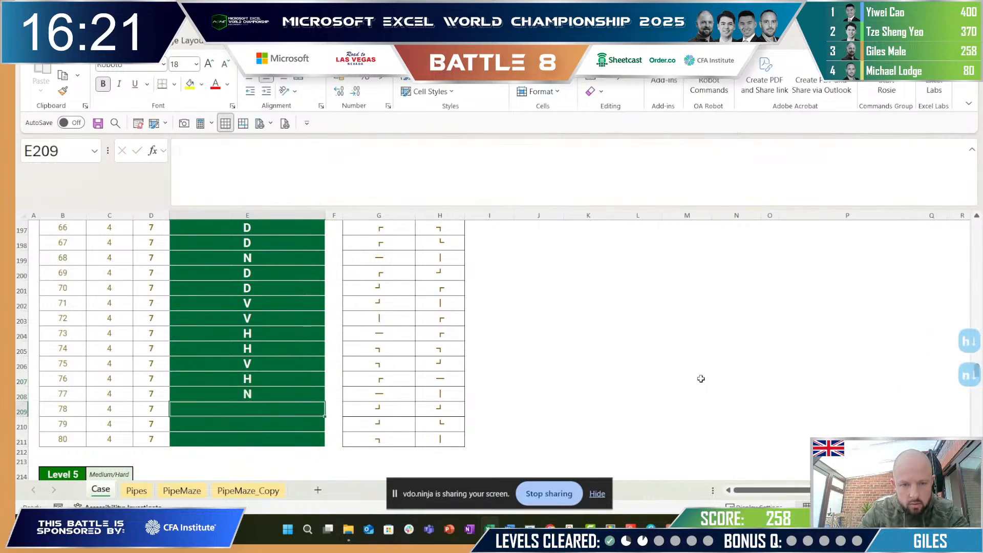
Step: Enter the level 4 answers N, H and V for games 78 to 80 in E209:E211
text(N)
key(Return)
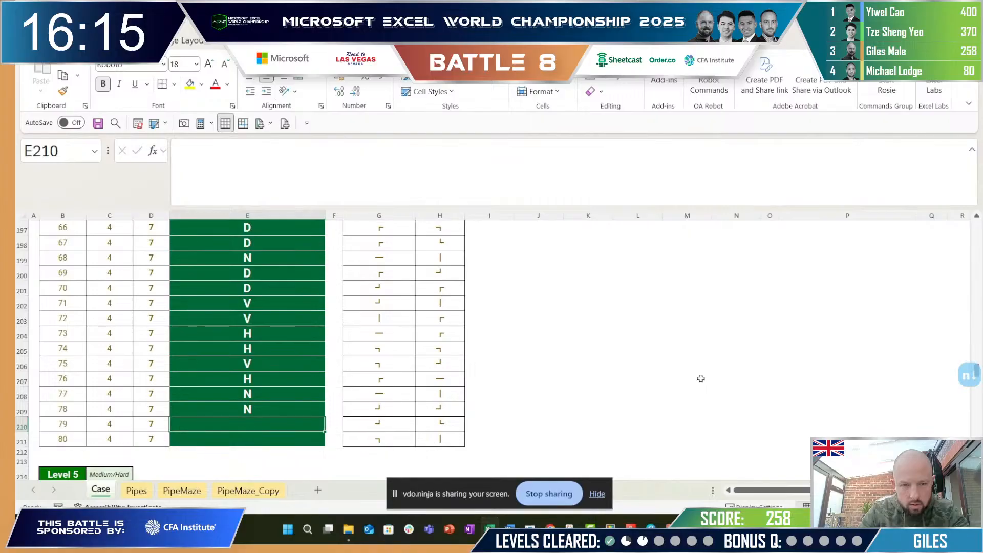
text(H)
key(Return)
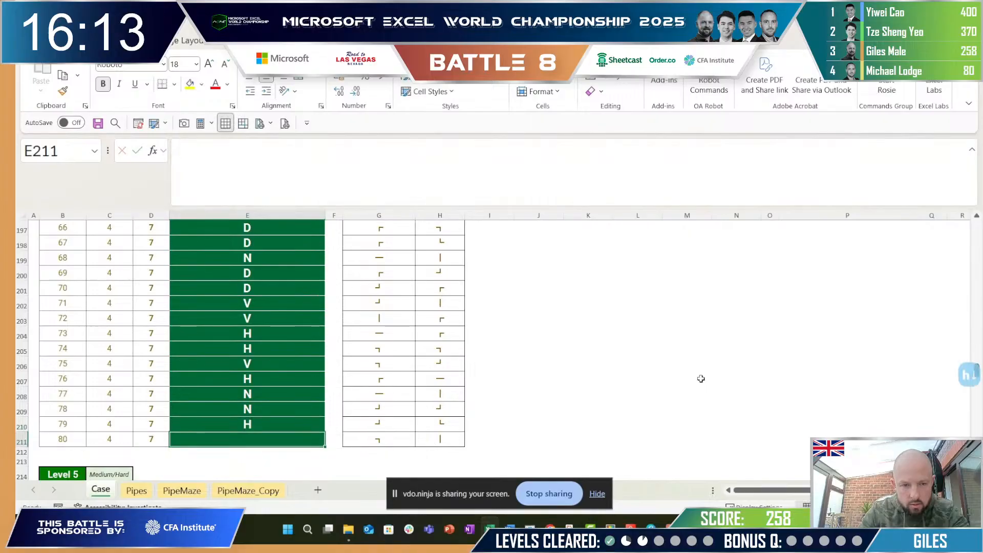
text(V)
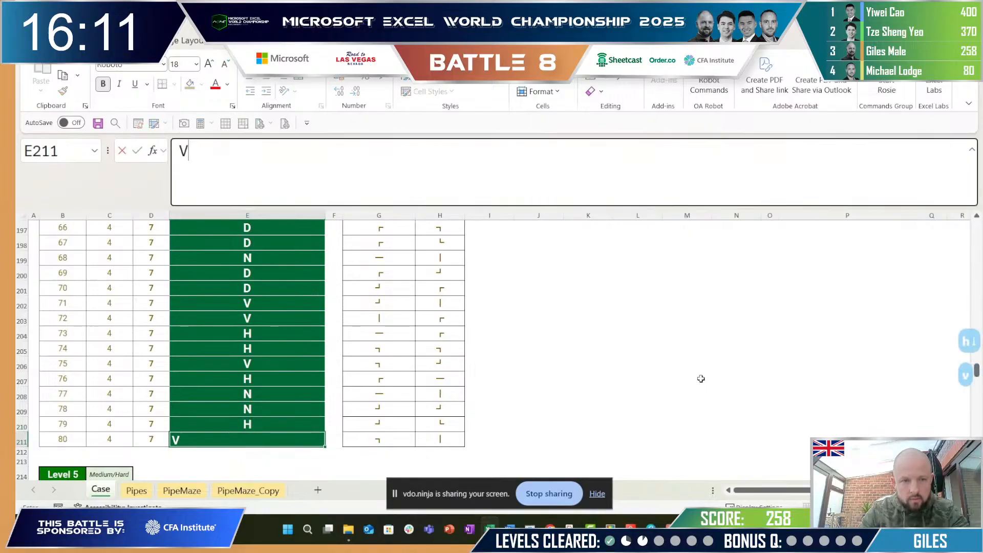
key(Up)
Step: Copy the level 4 answers in E192:E211 of the Case sheet and paste them for submission
key(ctrl+Up)
key(ctrl+shift+Down)
key(ctrl+c)
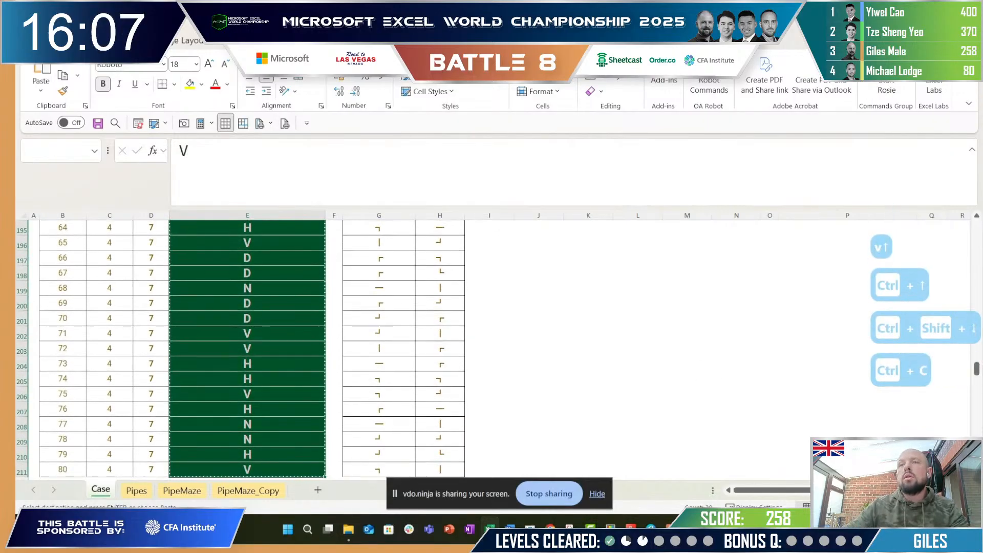
key(ctrl+v)
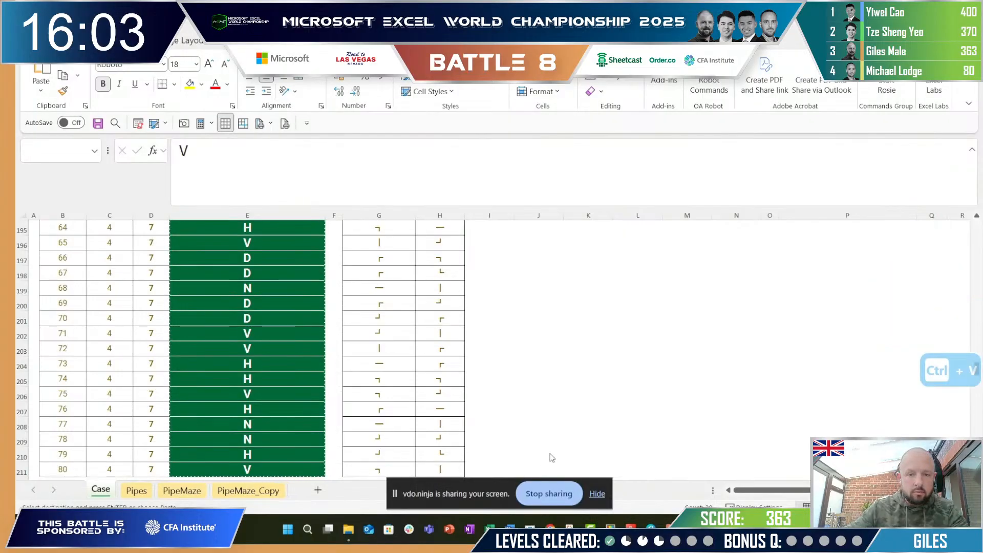
Step: Read the level 5 rules on sequences of 10 pipes, Example5 and the answer-length hints for games 81 to 83
scroll(471, 325, down, 7)
scroll(477, 328, down, 1)
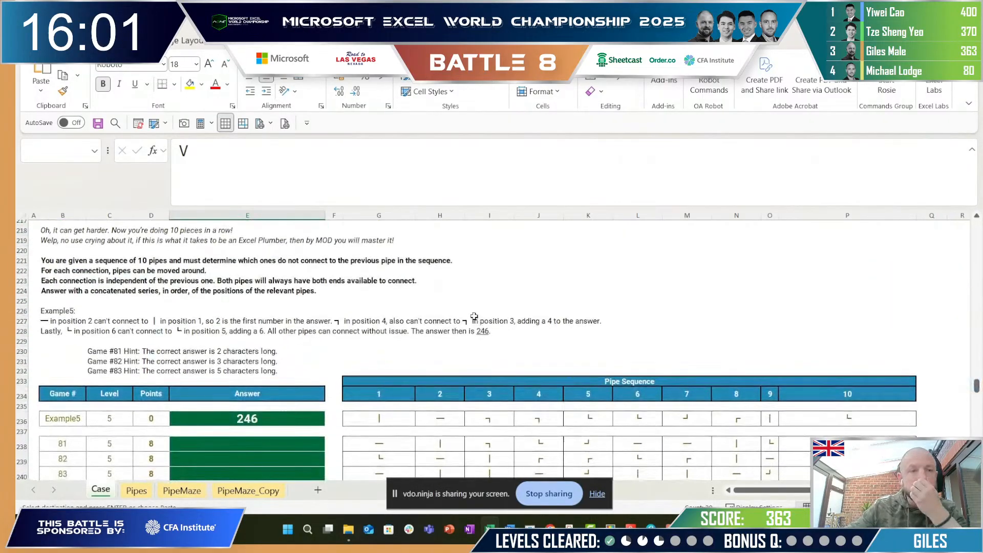
scroll(473, 317, up, 2)
scroll(467, 313, down, 1)
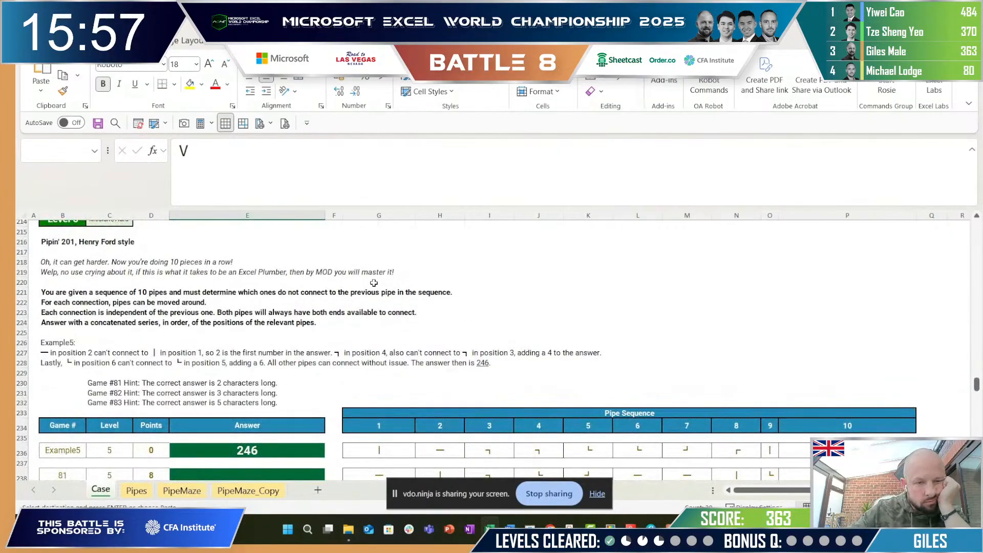
scroll(377, 285, down, 2)
scroll(379, 288, up, 2)
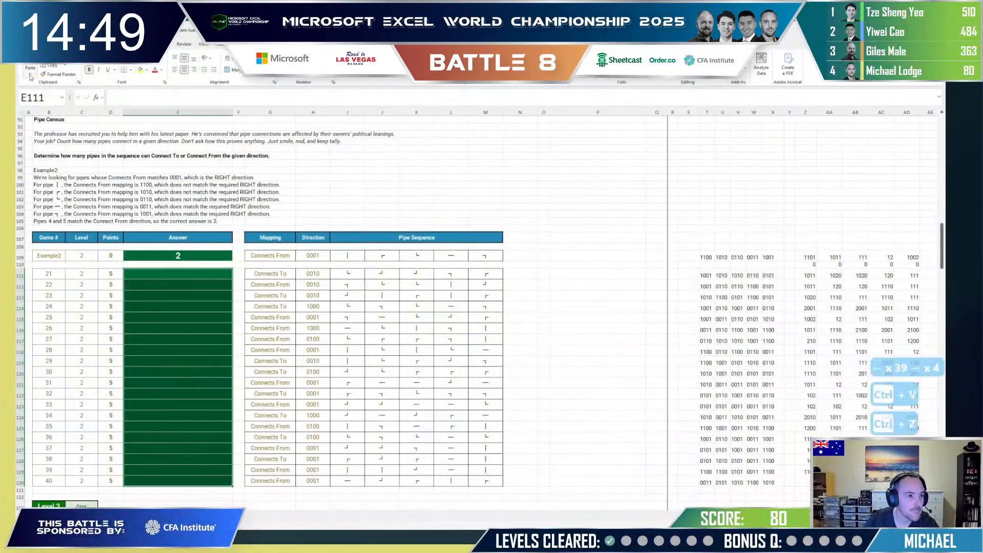
Step: Paste the copied level 2 answers as values into E111:E130 for games 21 to 40
click(30, 74)
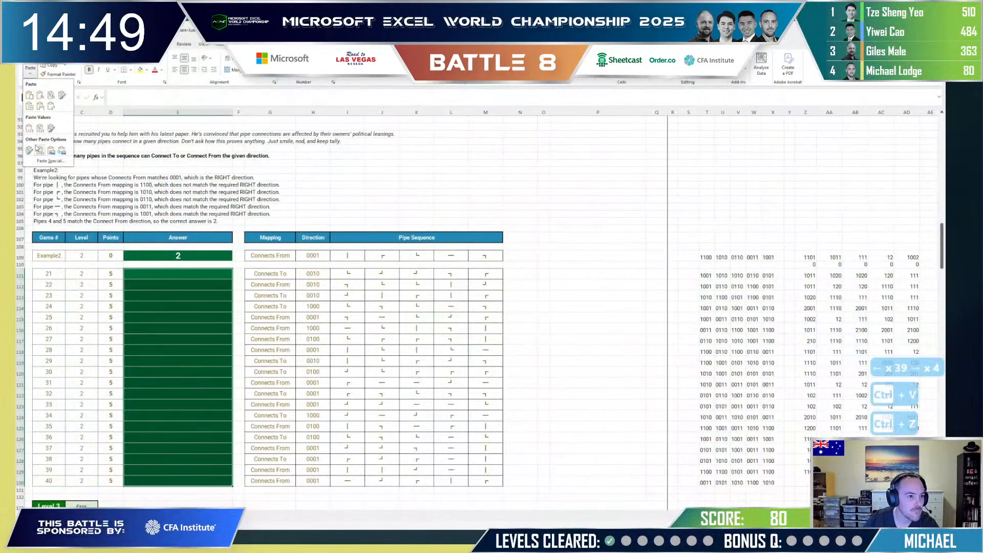
click(33, 132)
key(Escape)
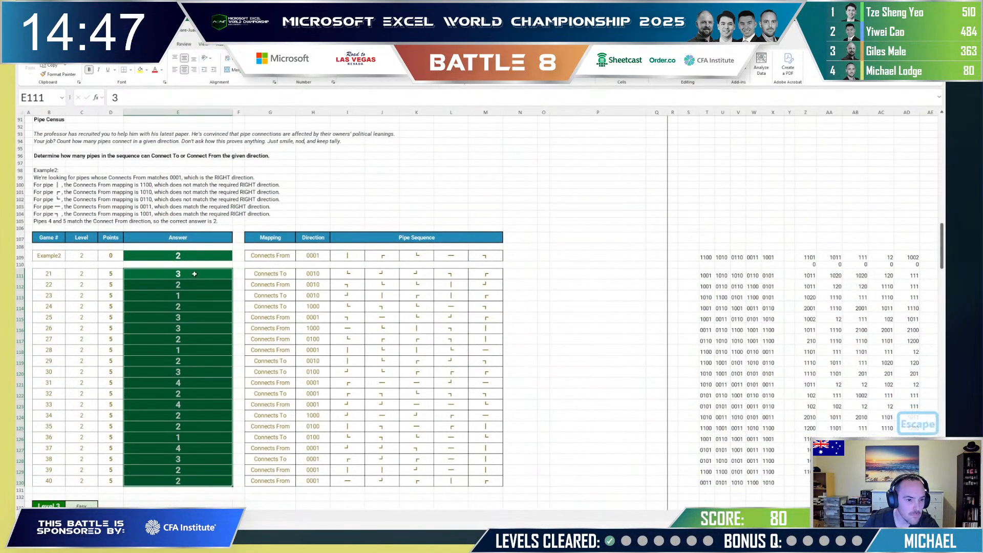
Step: Copy the level 2 answers in E111:E130 and paste them for submission
click(192, 279)
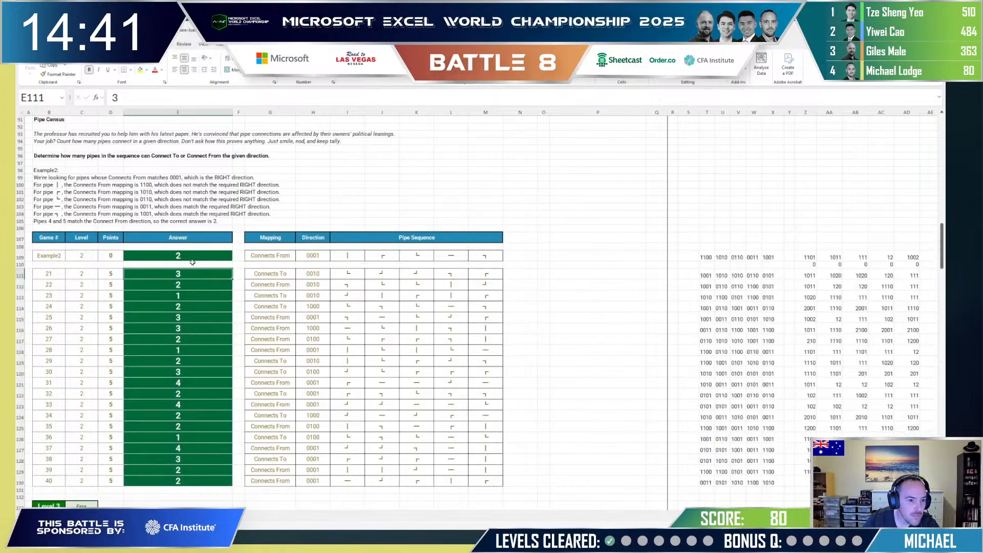
scroll(193, 262, down, 2)
key(ctrl+c)
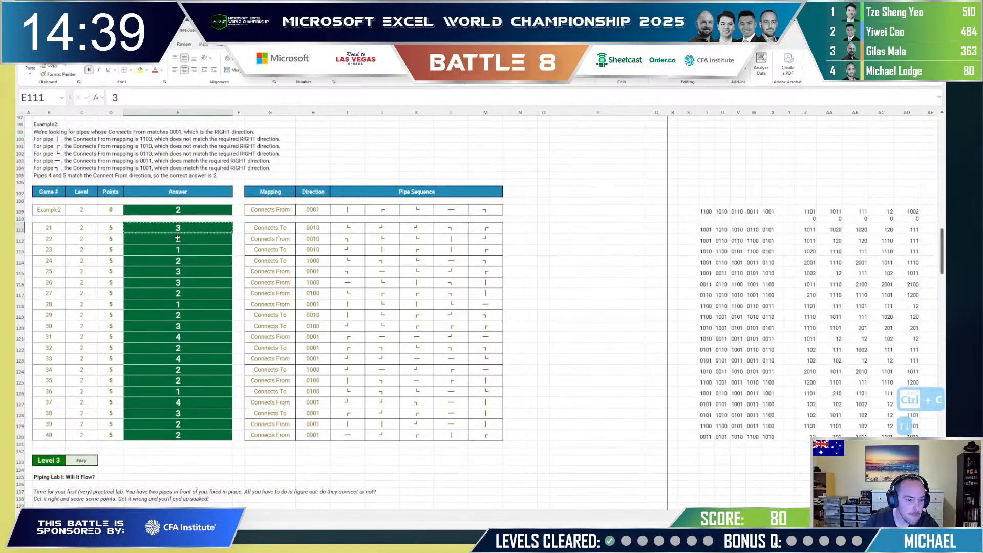
key(ctrl+shift+Down)
key(ctrl+c)
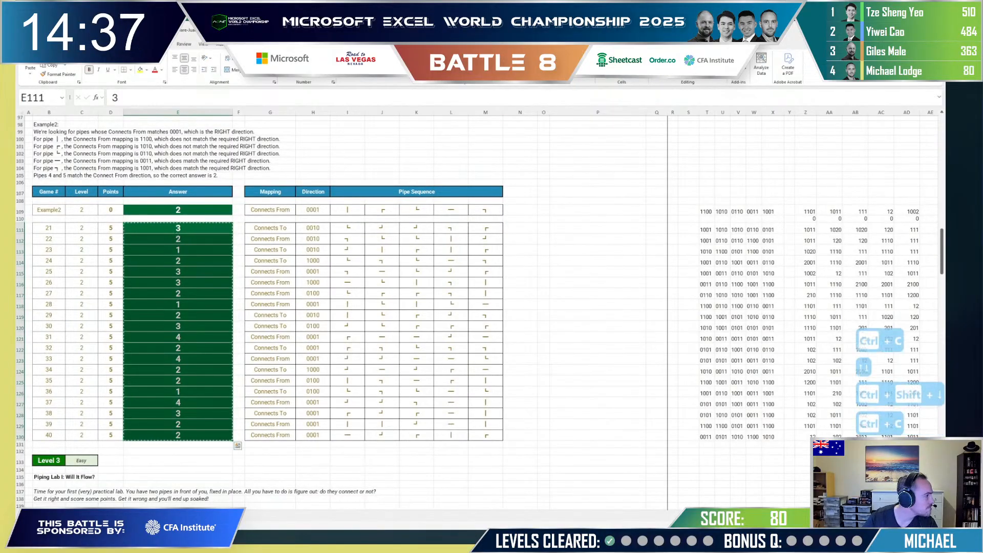
key(ctrl+v)
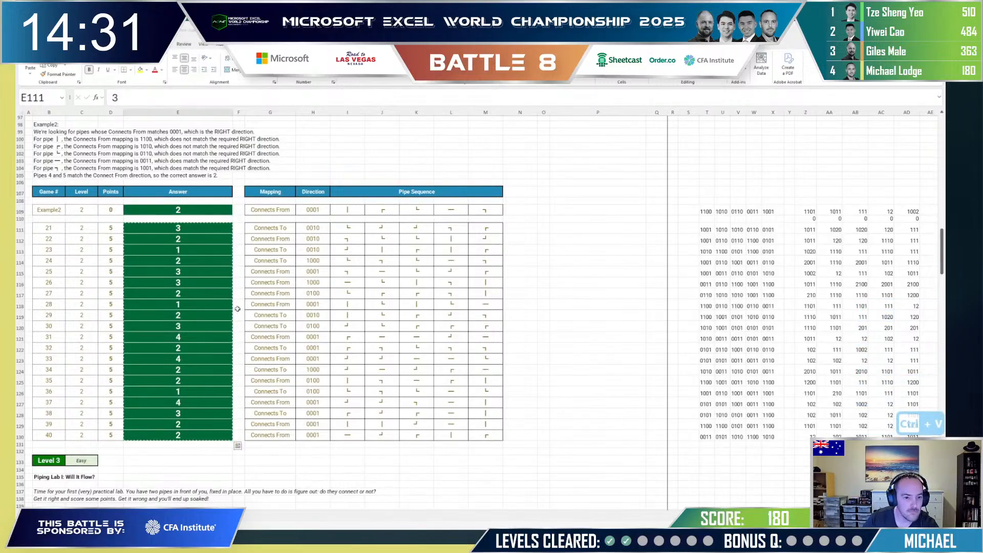
scroll(231, 309, down, 6)
scroll(235, 309, down, 4)
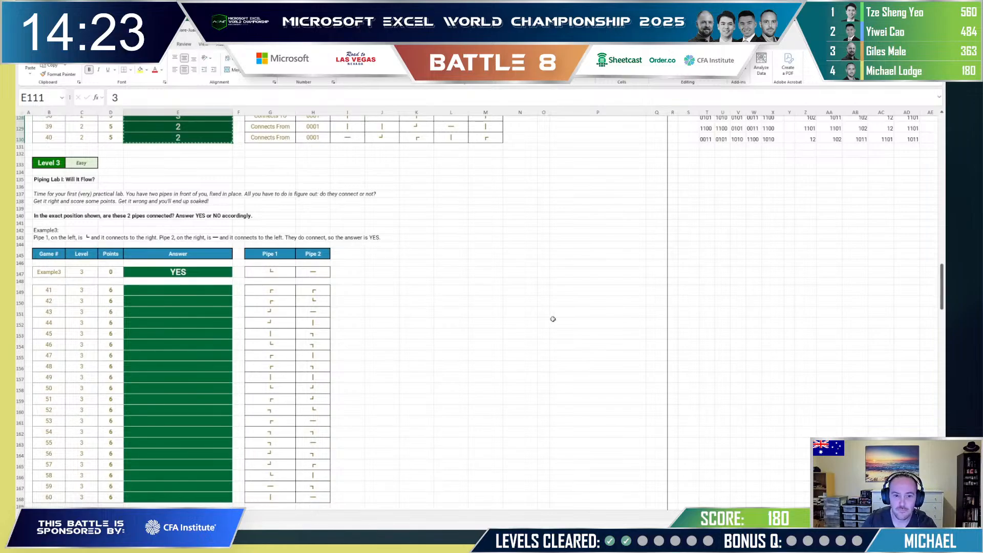
scroll(553, 319, up, 9)
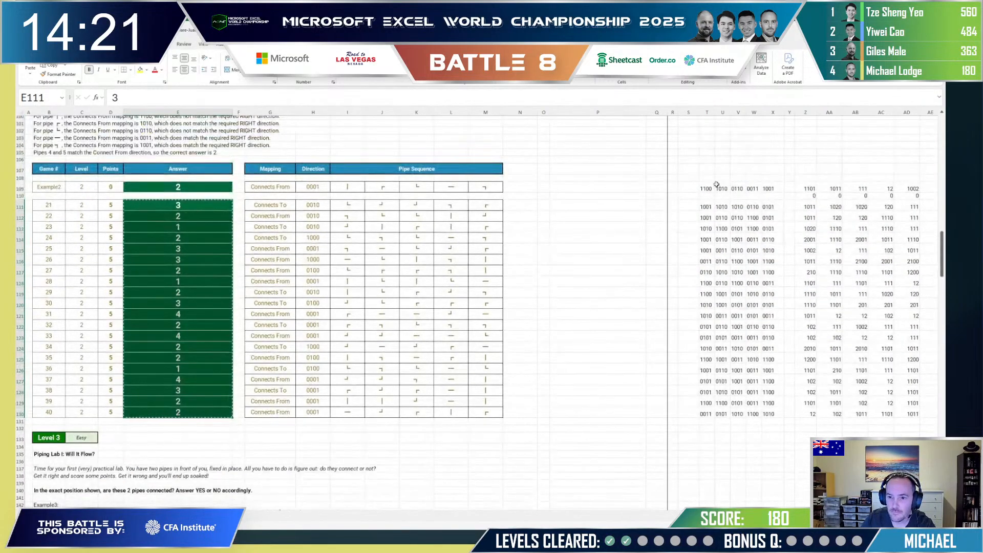
drag(709, 187, 768, 414)
key(ctrl+c)
scroll(788, 400, down, 3)
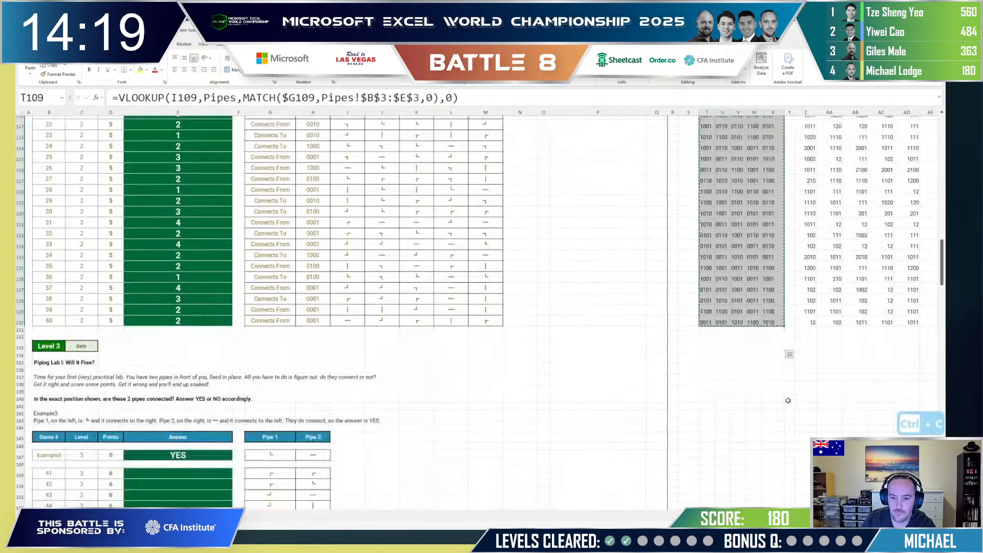
scroll(788, 401, up, 2)
key(Escape)
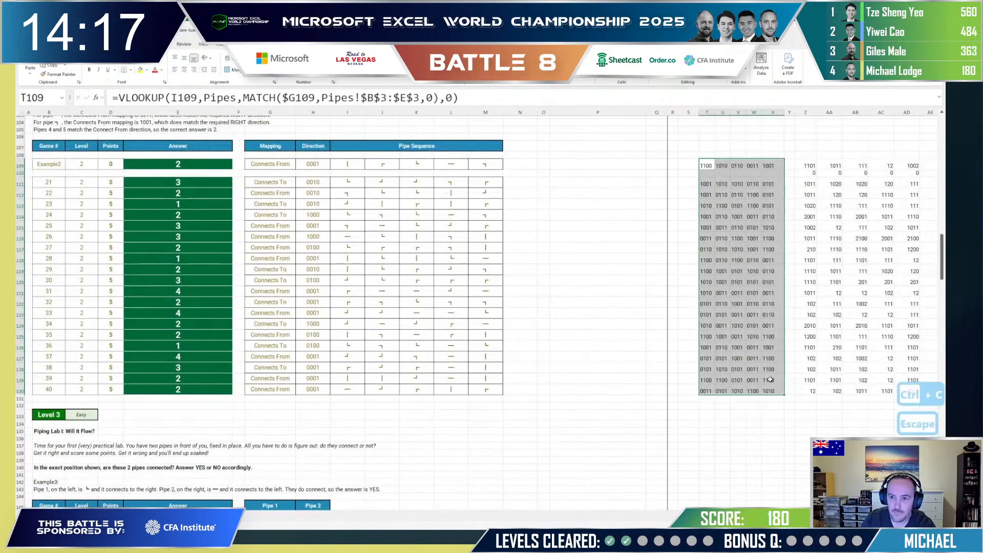
Step: Select cell T147 in the level 3 Example3 row, in the working area beside the pipe table
scroll(758, 378, down, 5)
click(358, 386)
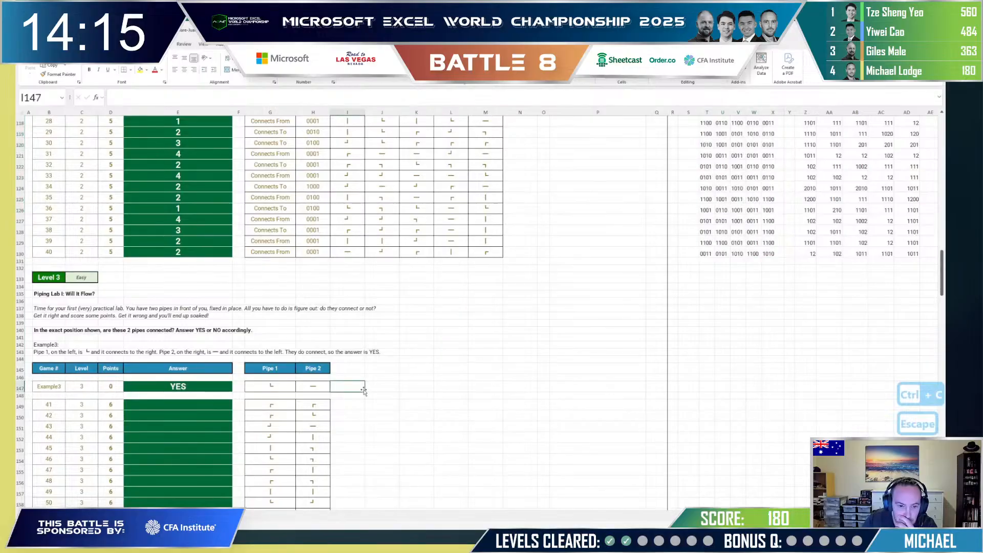
key(Right)
key(Right)
key(Right)
key(Right)
key(Right)
key(Right)
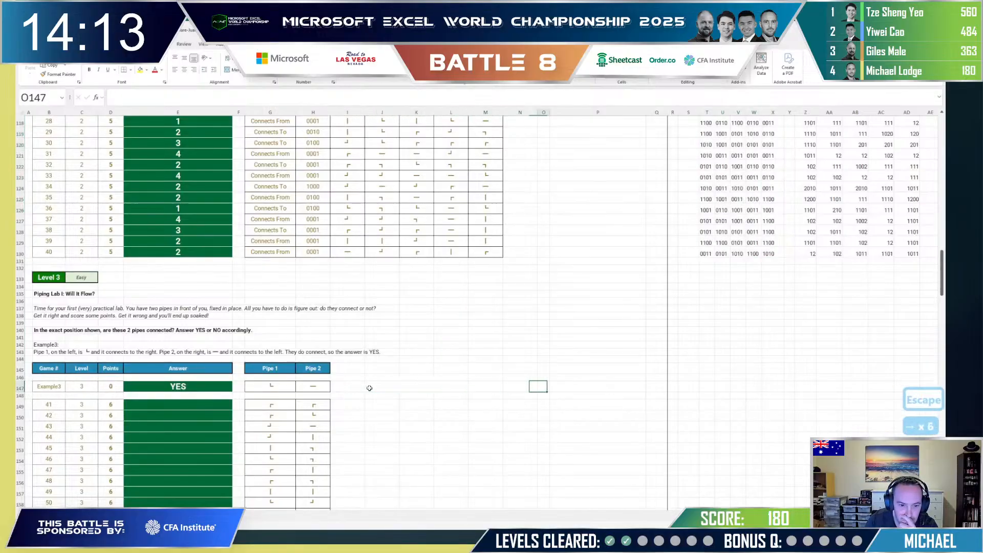
key(Right)
key(Right)
key(Right)
key(Right)
key(Right)
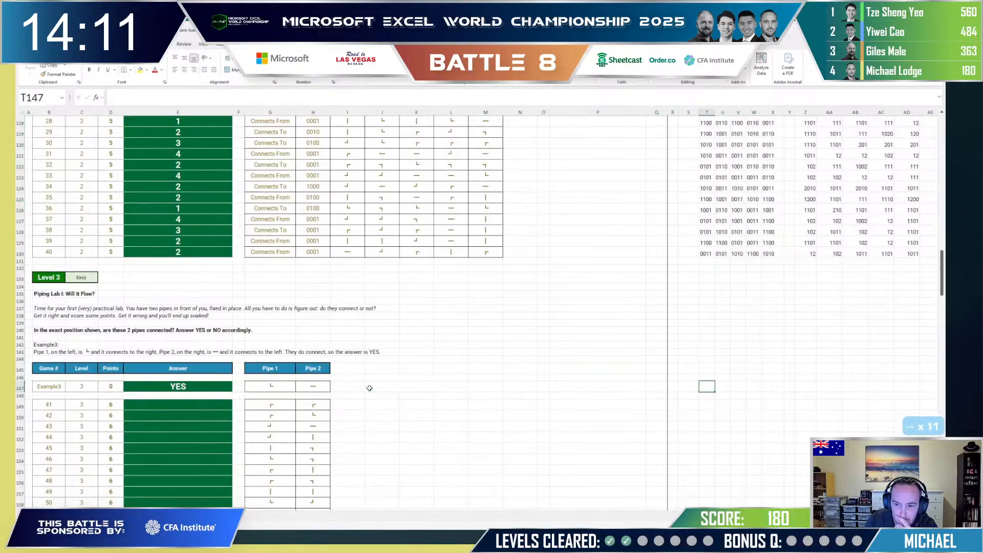
Step: Copy the first two lookup columns of the Level 2 helper block, T111:U130
scroll(491, 261, down, 3)
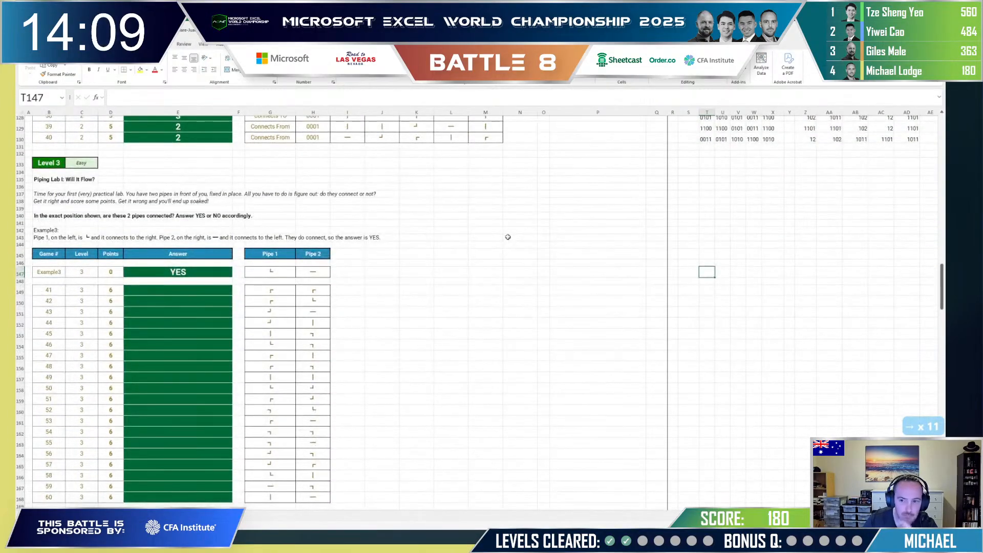
scroll(755, 330, up, 9)
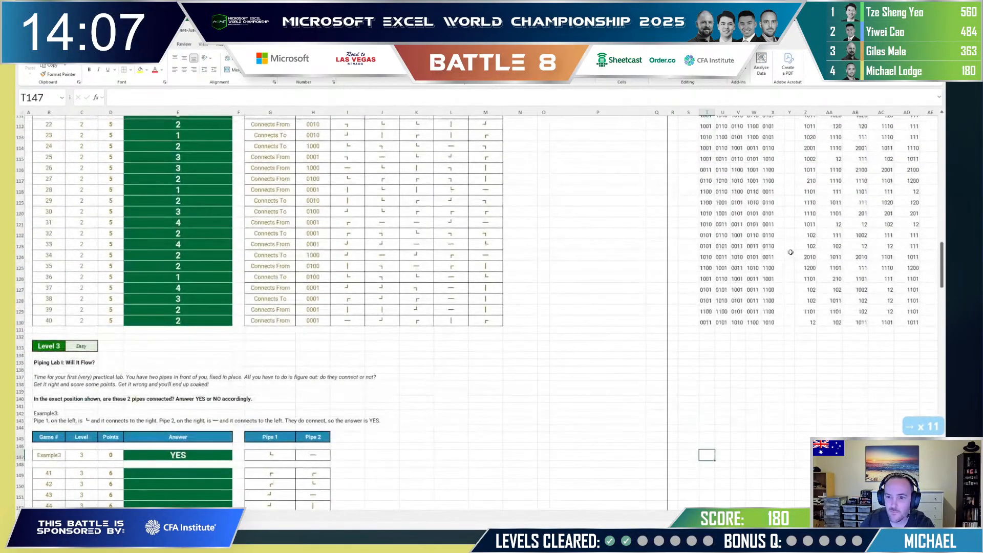
drag(706, 207, 770, 419)
drag(706, 207, 722, 414)
key(ctrl+c)
scroll(716, 387, down, 5)
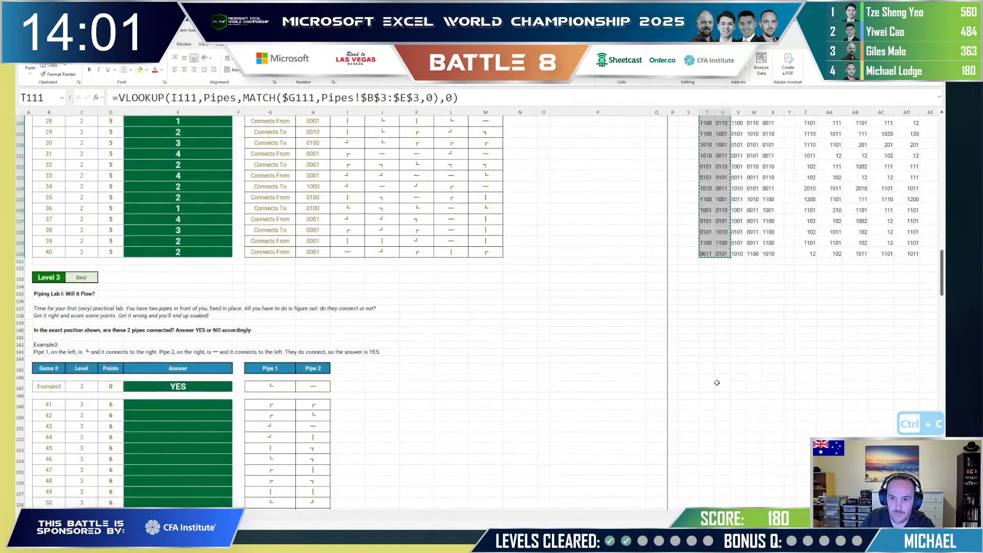
scroll(727, 333, up, 2)
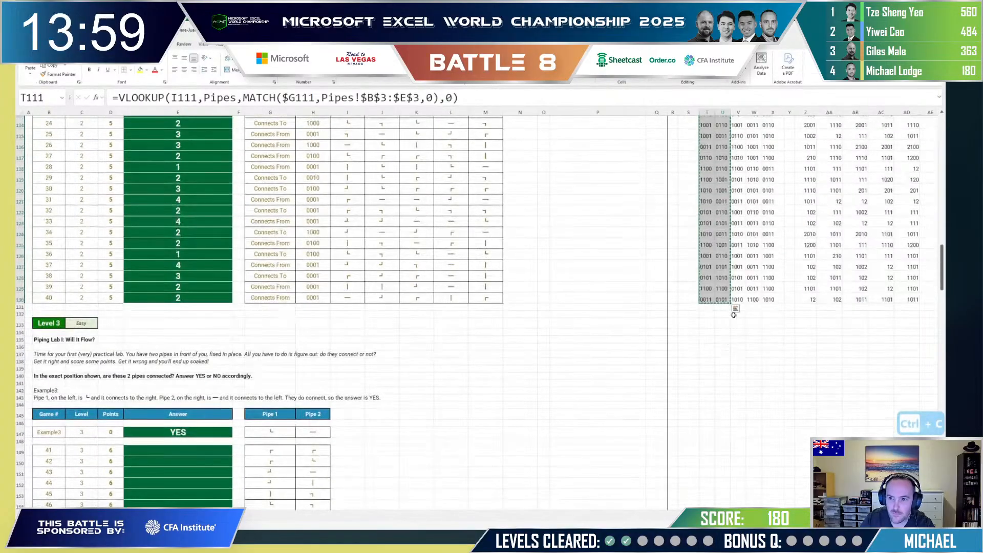
drag(708, 299, 725, 141)
key(ctrl+c)
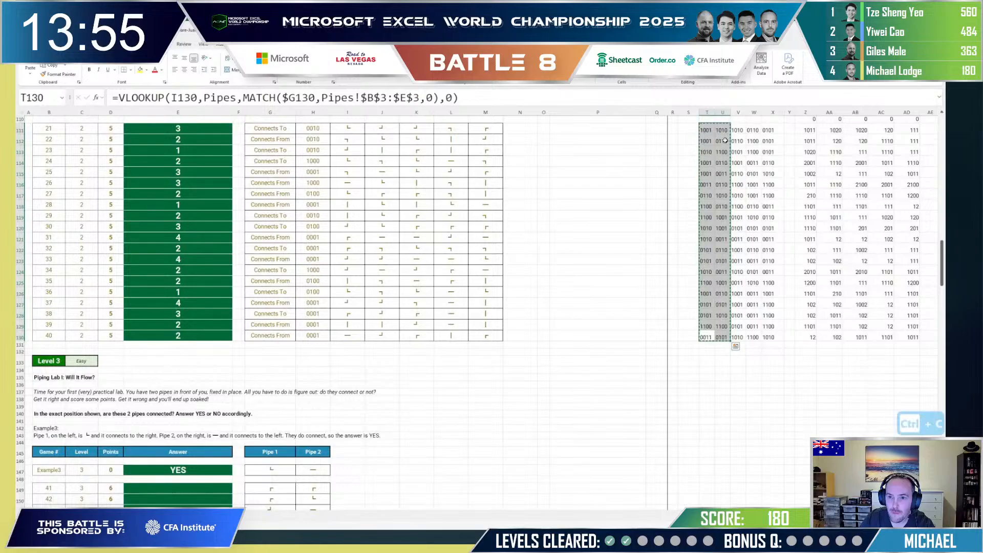
Step: Paste the copied lookup formulas at T147, beside the Level 3 example row
scroll(693, 254, down, 7)
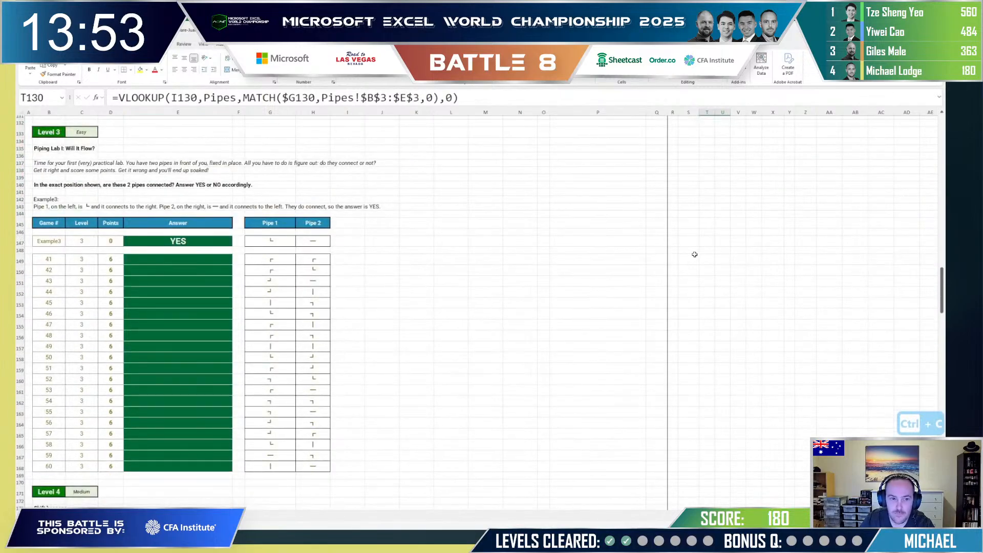
click(348, 260)
key(Up)
key(Up)
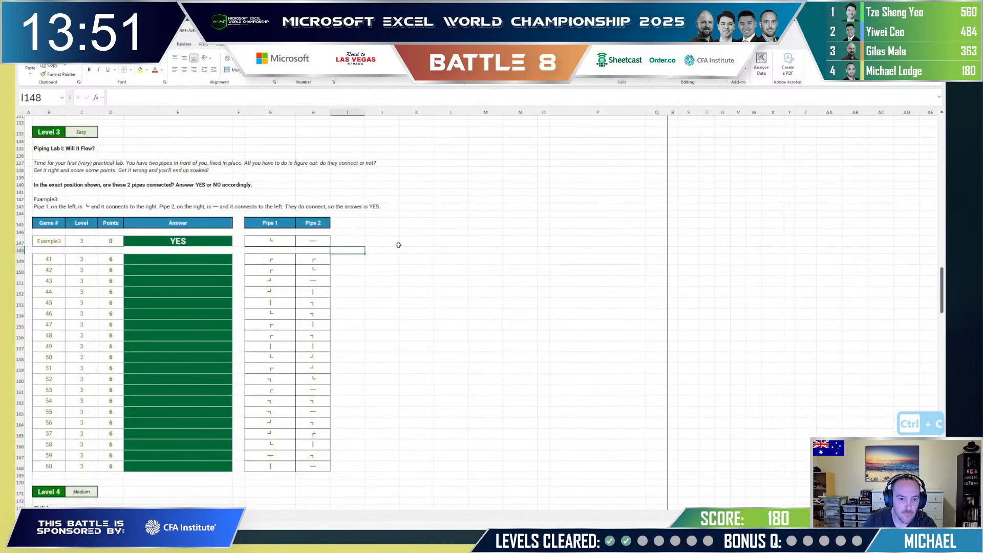
key(Right)
key(Right)
key(Right)
key(Right)
key(Right)
key(Right)
key(Right)
key(Right)
key(Right)
key(Right)
key(Right)
key(Right)
key(Right)
key(Left)
key(Left)
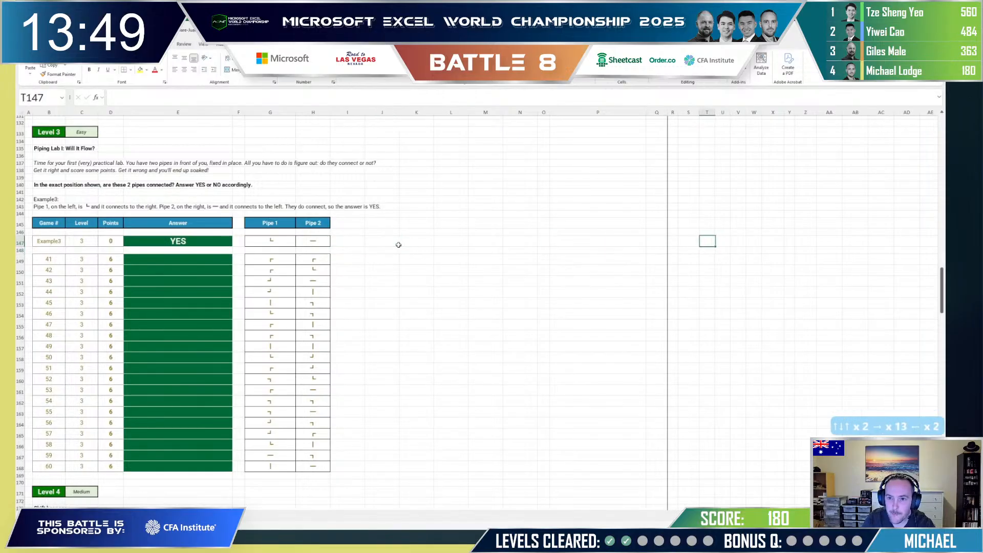
scroll(629, 246, up, 5)
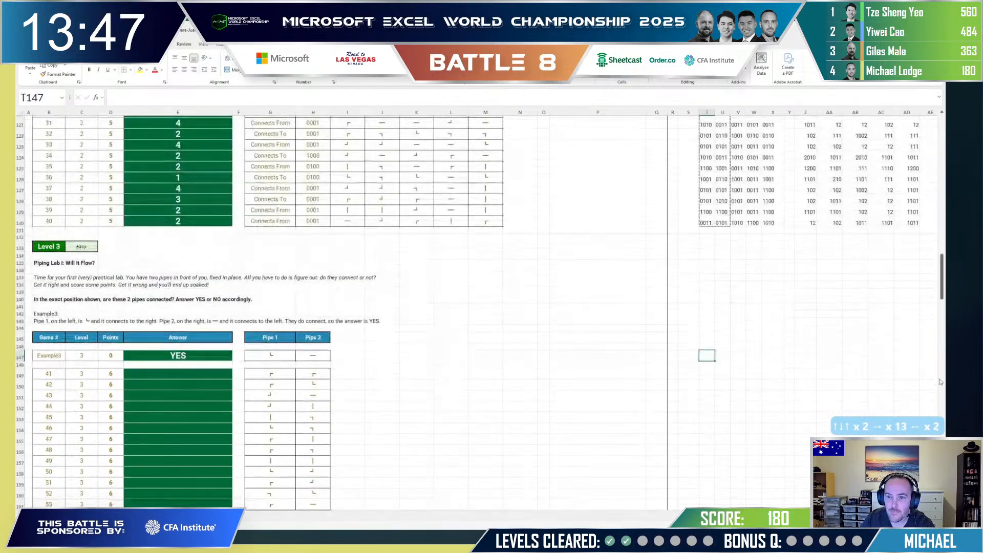
scroll(628, 246, down, 5)
key(ctrl+v)
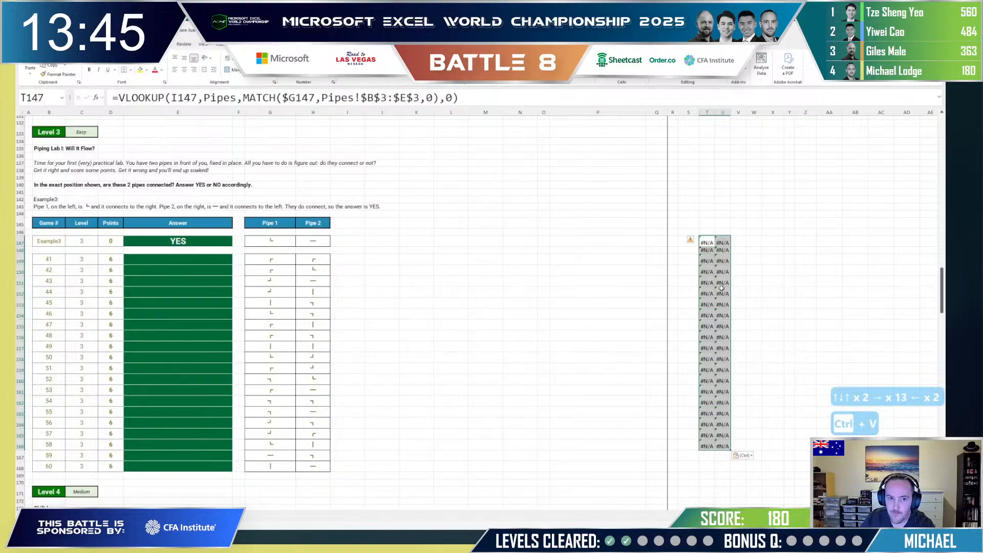
Step: Examine which cells the Level 2 VLOOKUP formula in T111 refers to
scroll(731, 270, up, 8)
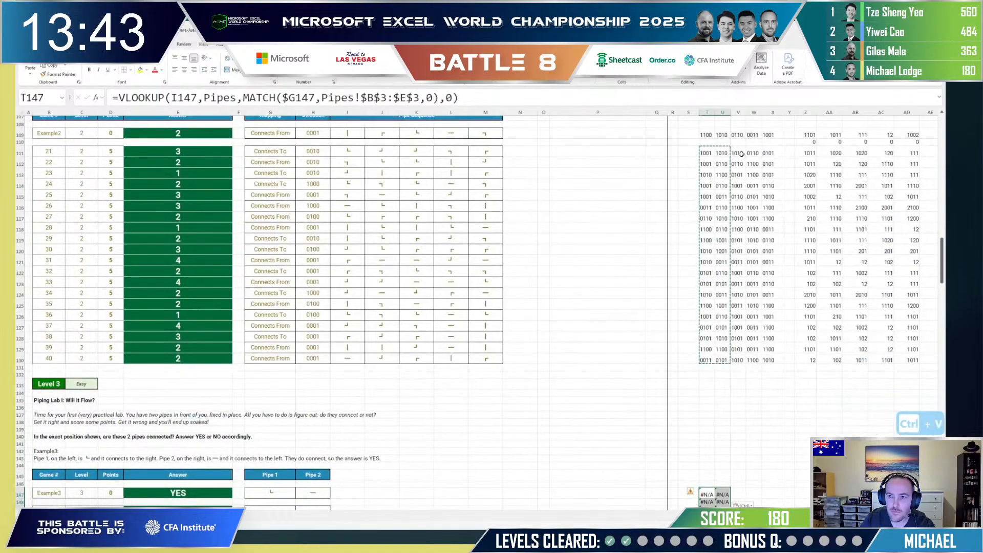
mouse_move(741, 153)
mouse_down()
mouse_move(738, 174)
mouse_move(737, 164)
mouse_up()
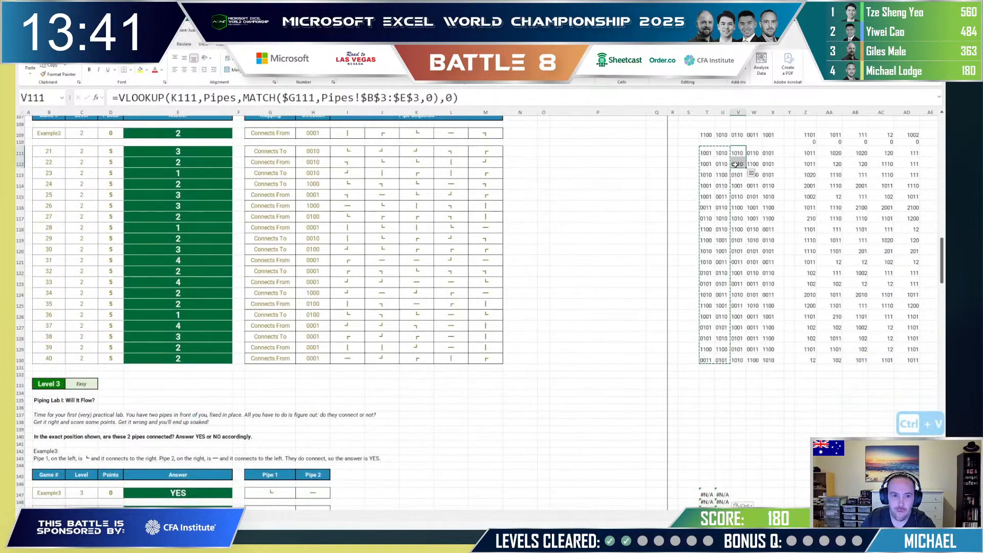
click(707, 153)
key(F2)
key(Escape)
key(F2)
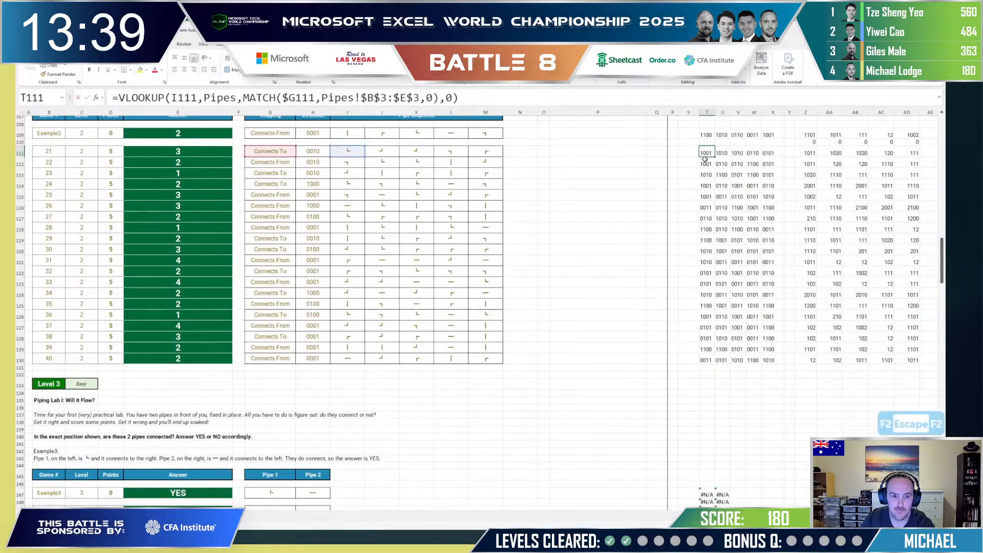
key(Escape)
Step: Change the lookup value of the VLOOKUP in T147 to the Pipe 1 cell G147
scroll(706, 256, down, 5)
click(706, 334)
key(F2)
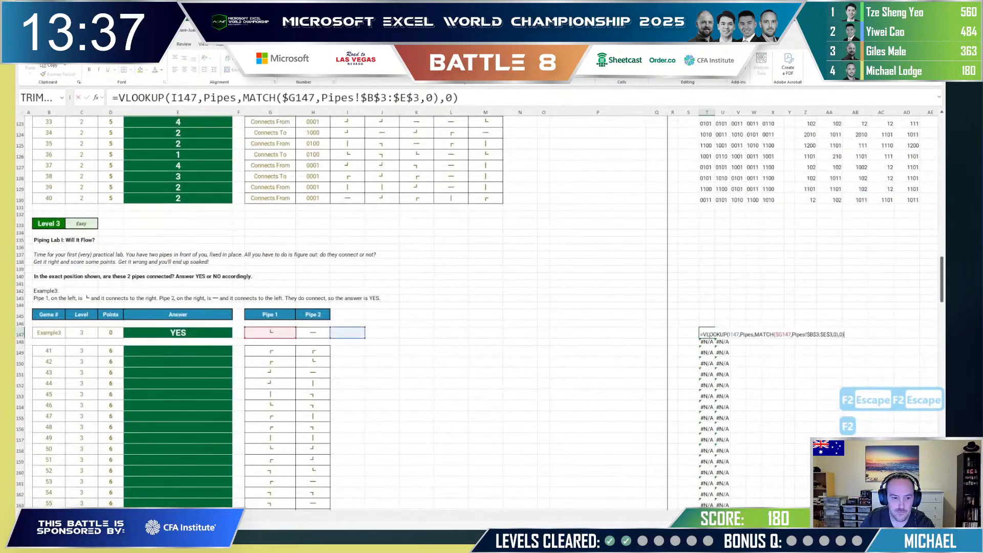
drag(341, 328, 314, 328)
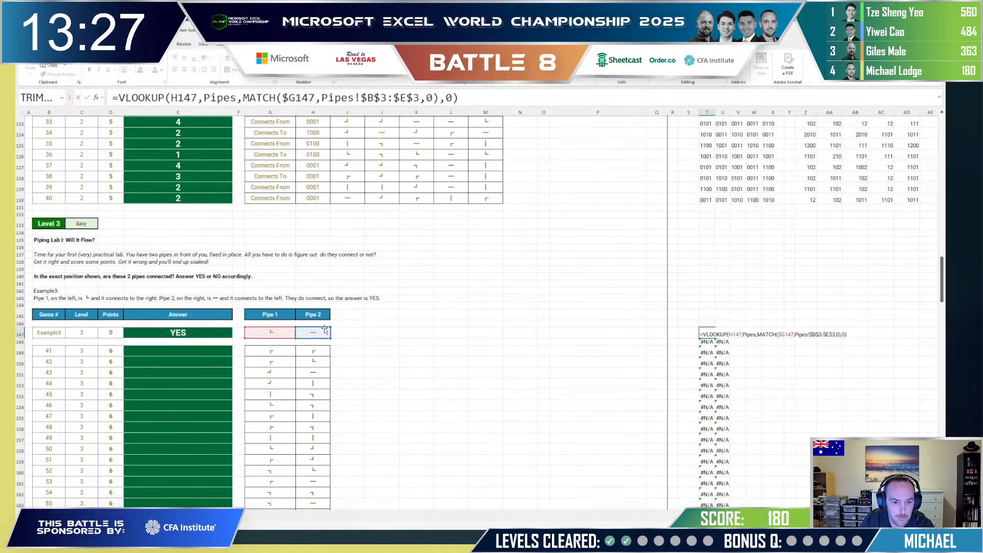
click(285, 332)
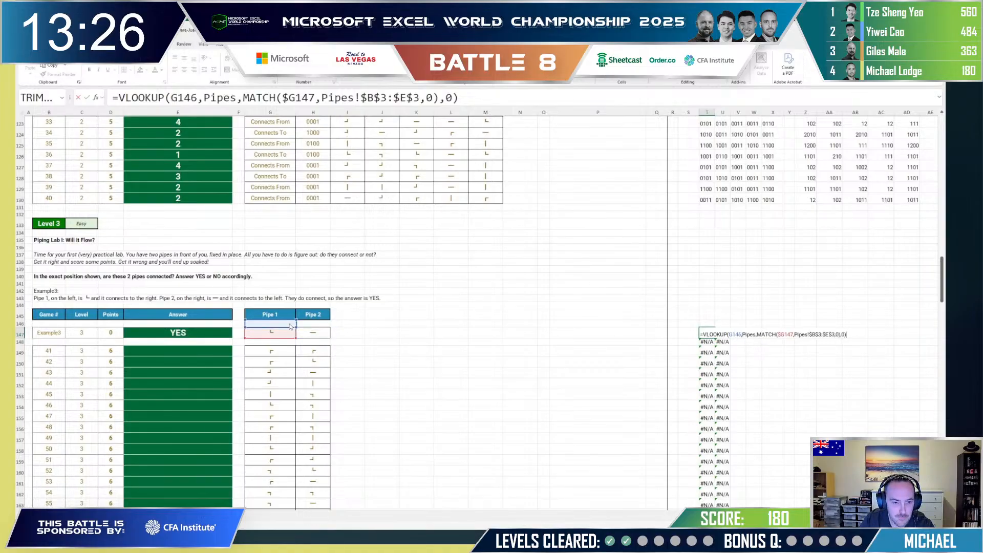
Step: Replace the MATCH lookup value in T147's formula with the text "Connects To"
click(778, 333)
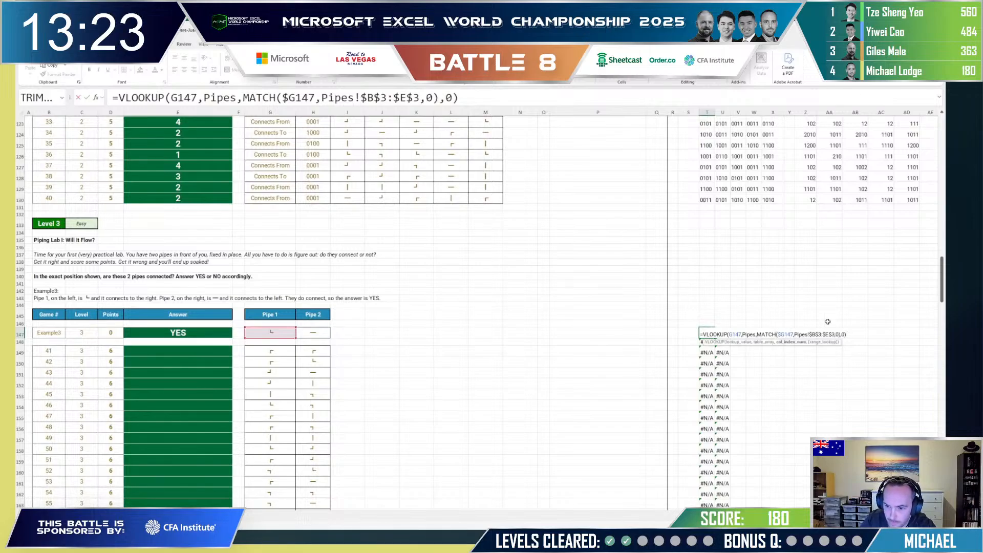
key(Delete)
key(Delete)
key(Delete)
key(Delete)
key(Delete)
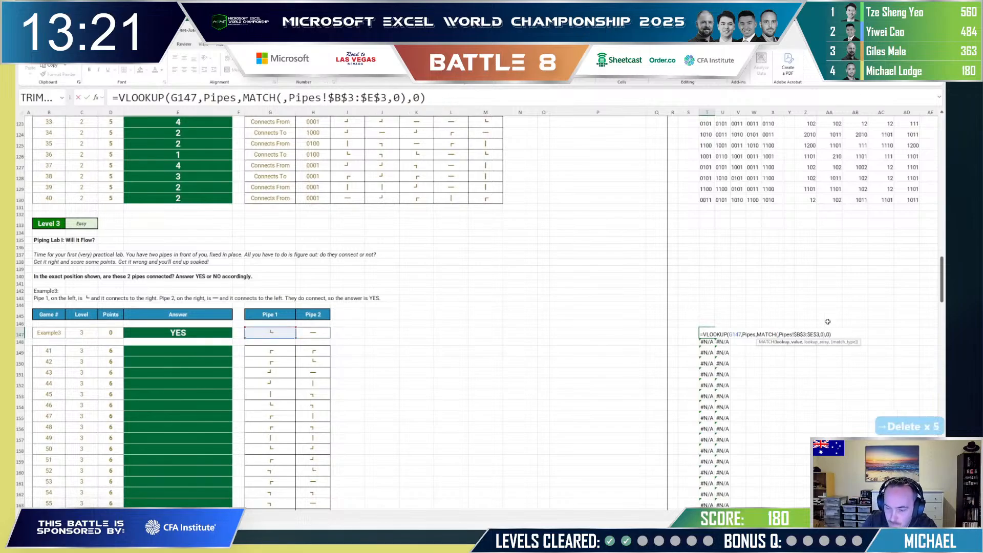
text("Connects T)
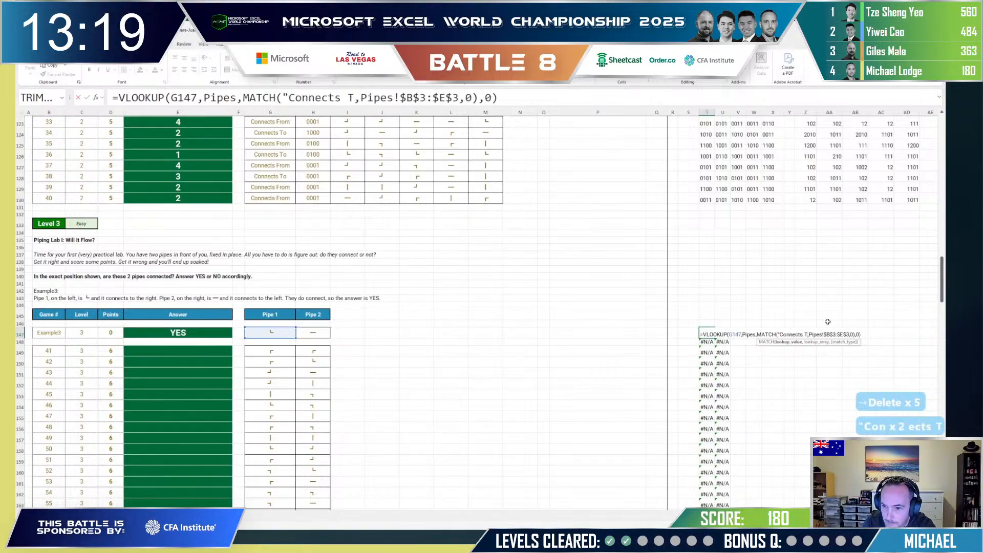
text(o")
key(Return)
Step: Change the lookup value of the VLOOKUP in U147 to G147
key(Up)
key(Right)
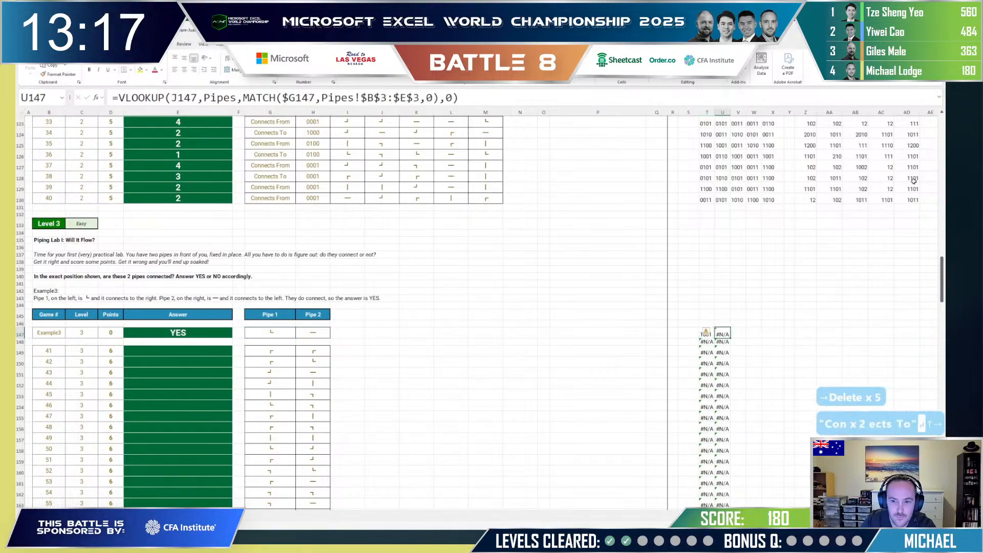
key(F2)
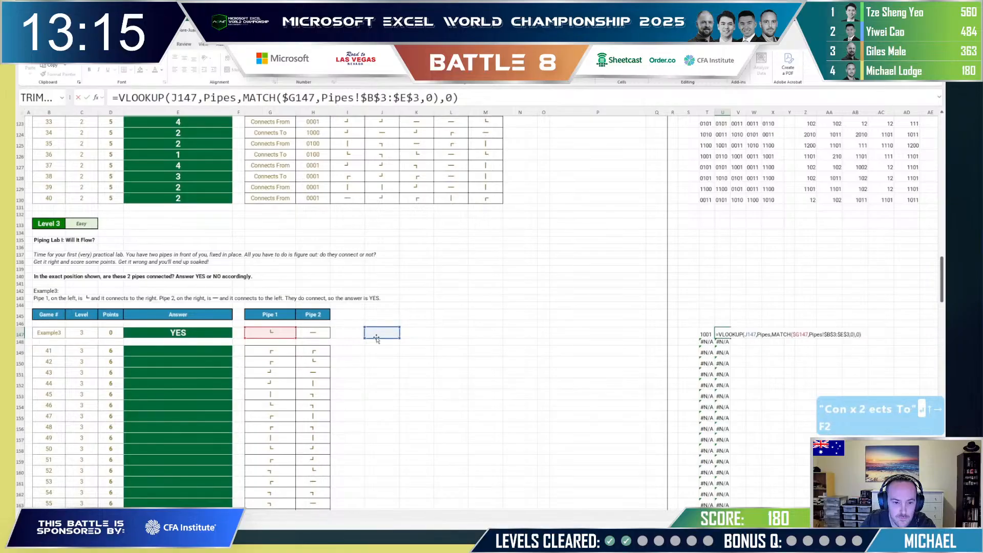
drag(376, 338, 281, 336)
key(Escape)
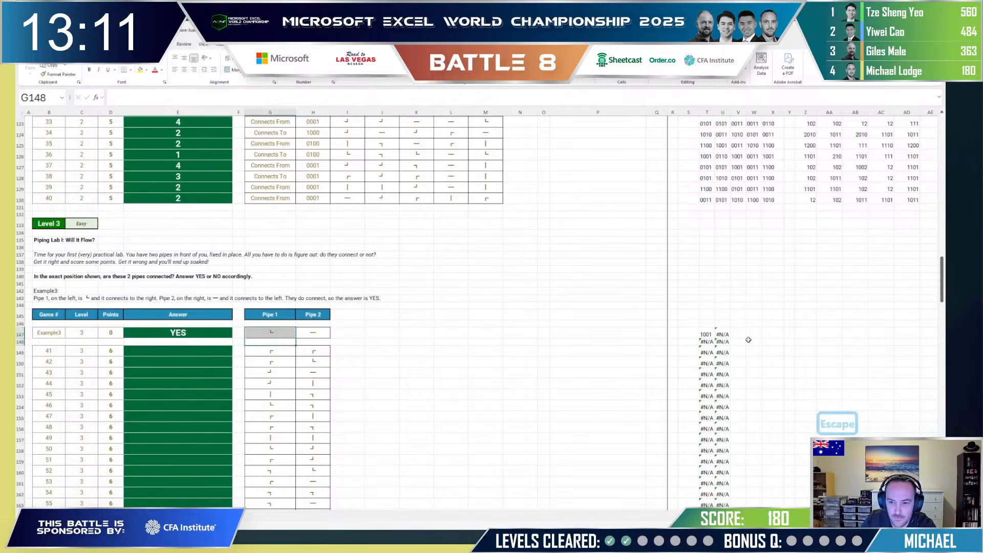
click(723, 334)
key(F2)
click(749, 334)
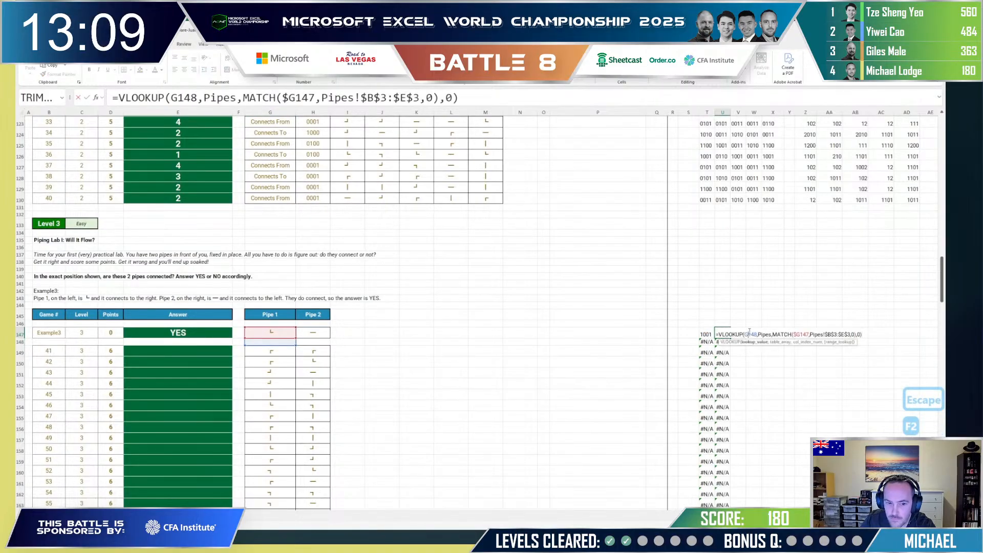
drag(288, 346, 290, 341)
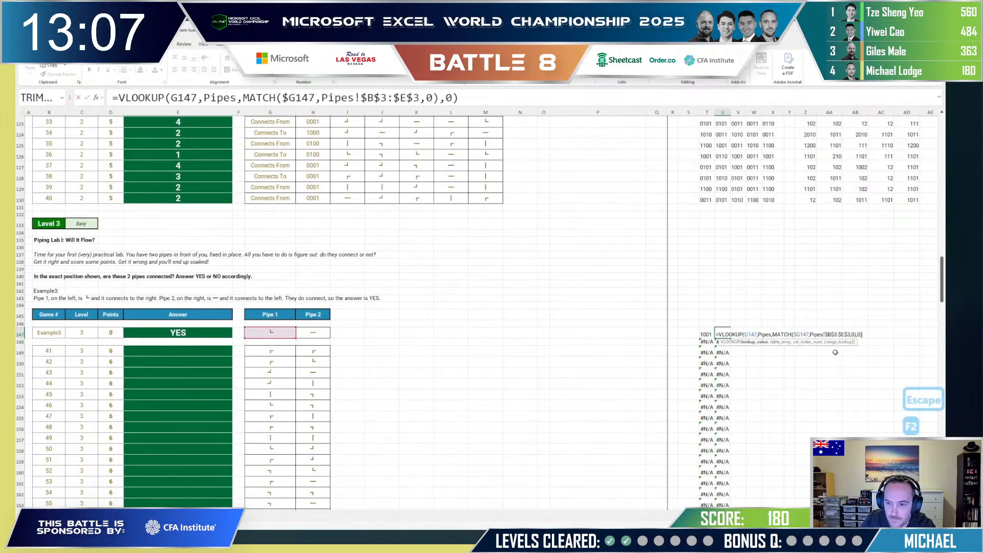
click(795, 334)
click(798, 339)
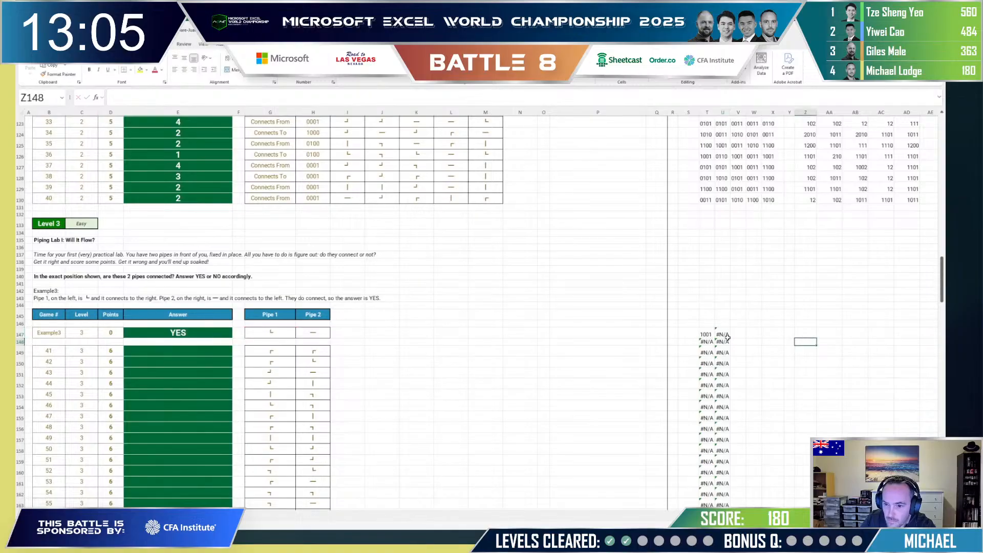
Step: Replace the MATCH lookup value in U147's formula with the text "Connects From"
click(724, 335)
key(F2)
click(797, 335)
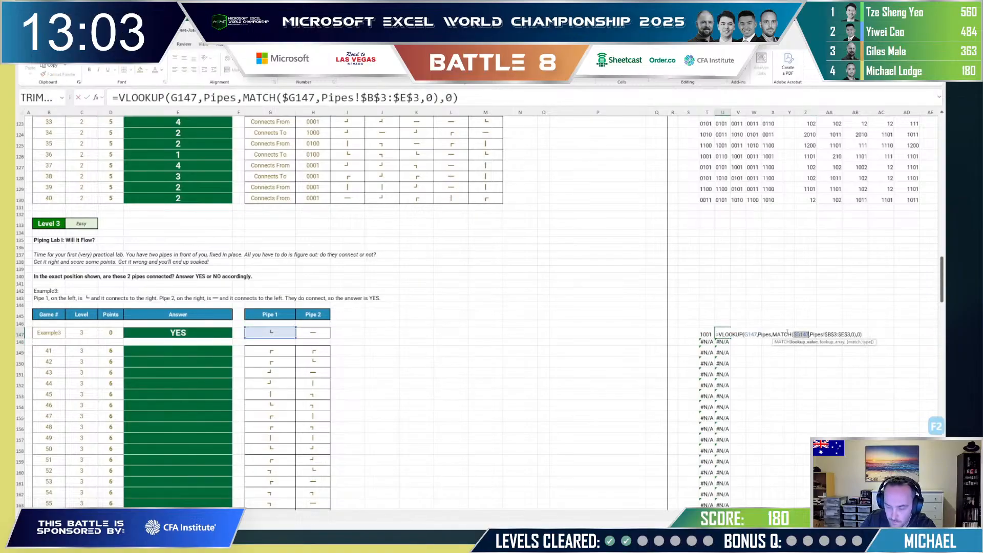
text("Connects From)
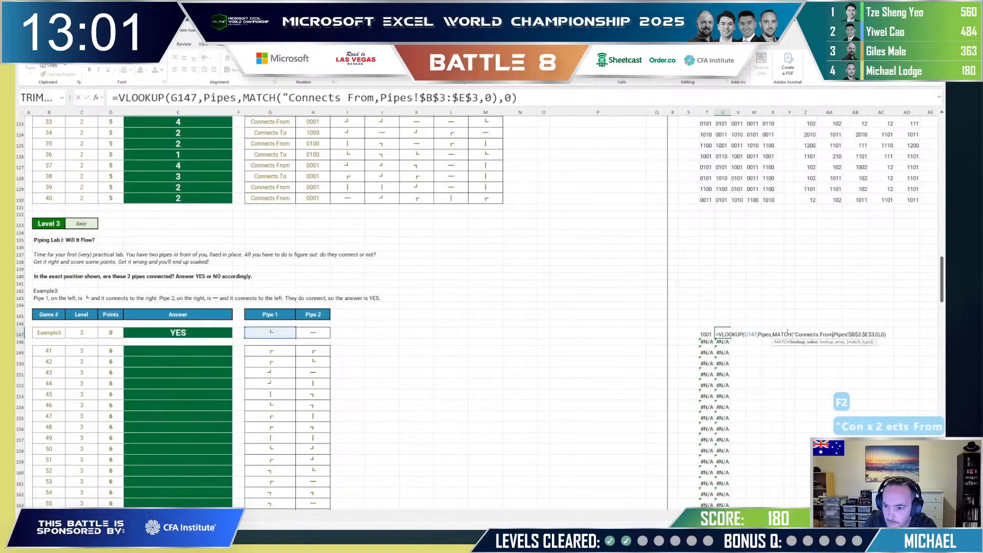
key(Return)
Step: Fill the T147:U147 lookup formulas down through the rest of the pasted block
key(Up)
key(Left)
key(shift+Right)
key(ctrl+shift+Down)
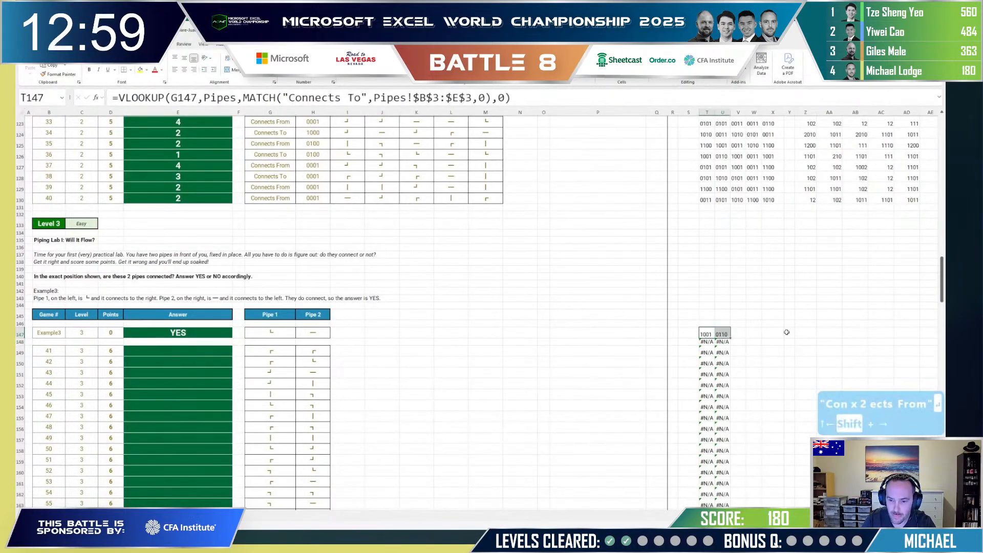
scroll(786, 332, down, 1)
key(ctrl+d)
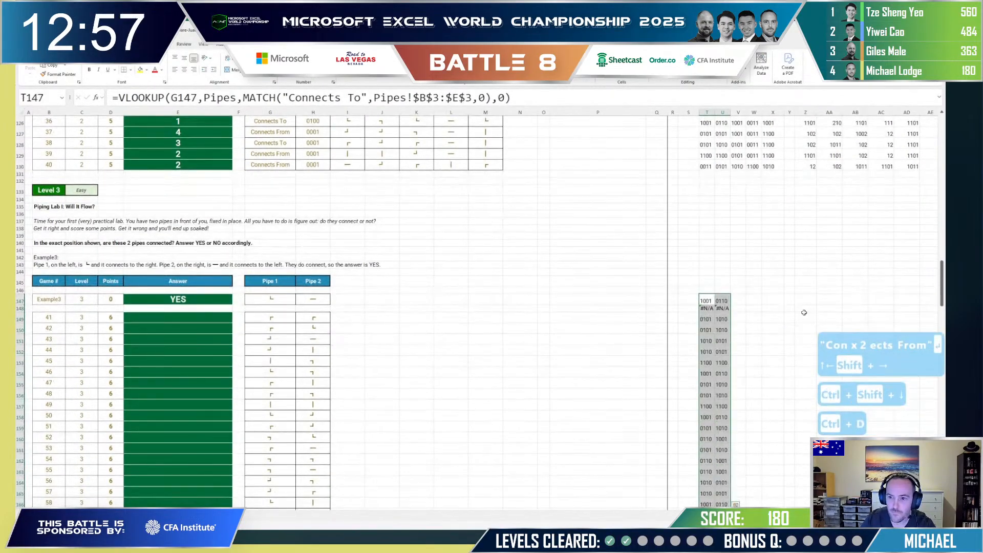
Step: Copy the cstring formula from AF109 in the Level 2 helper area into W147
scroll(803, 312, up, 7)
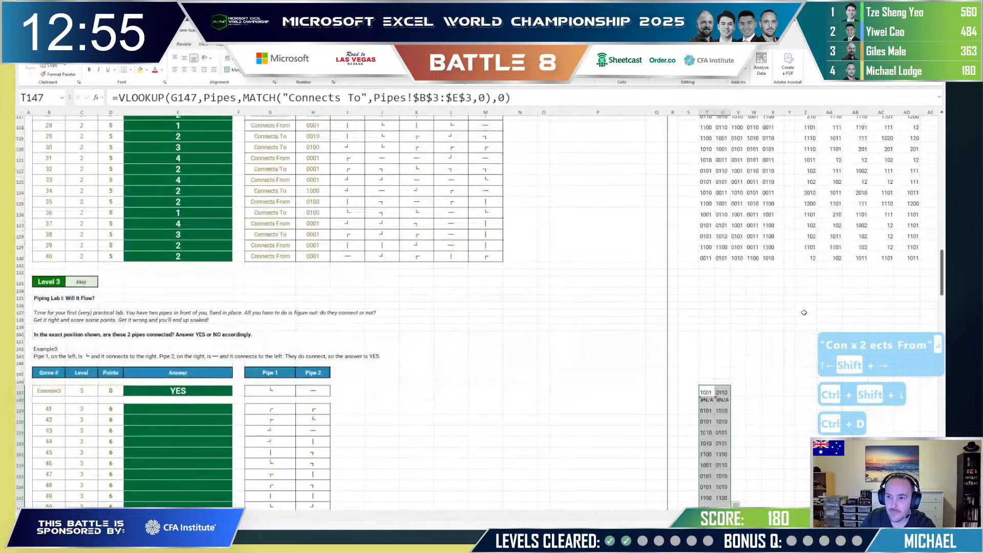
scroll(880, 151, right, 3)
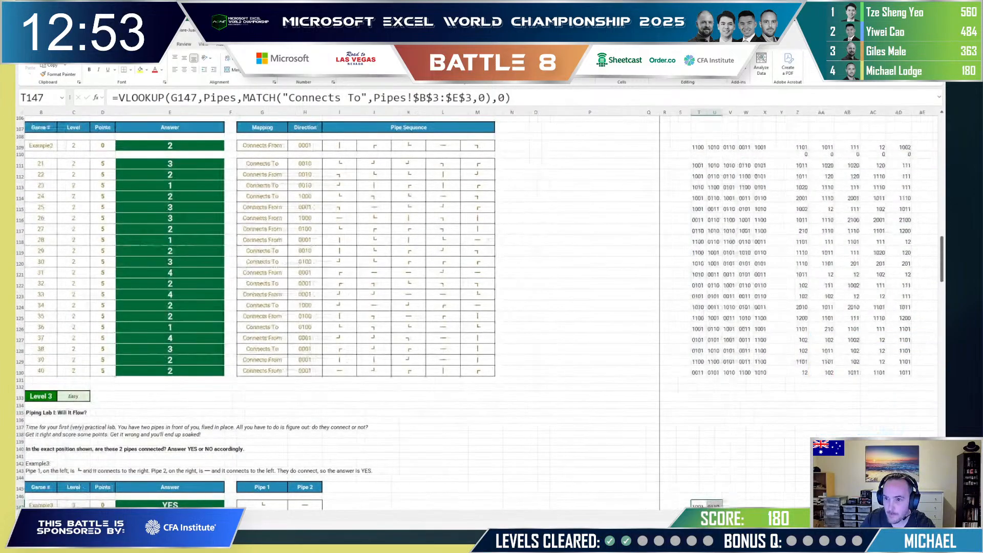
click(880, 150)
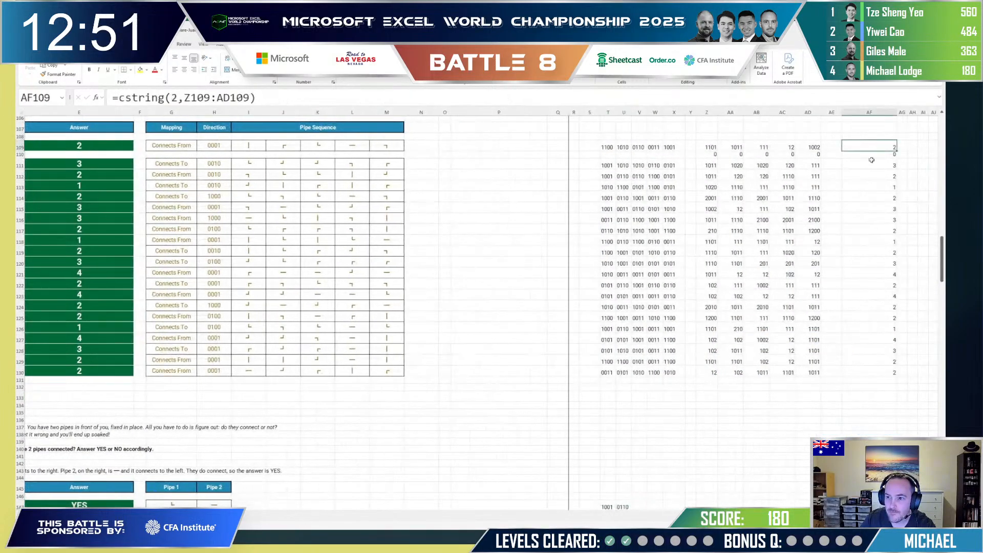
key(ctrl+c)
scroll(670, 373, down, 4)
click(655, 369)
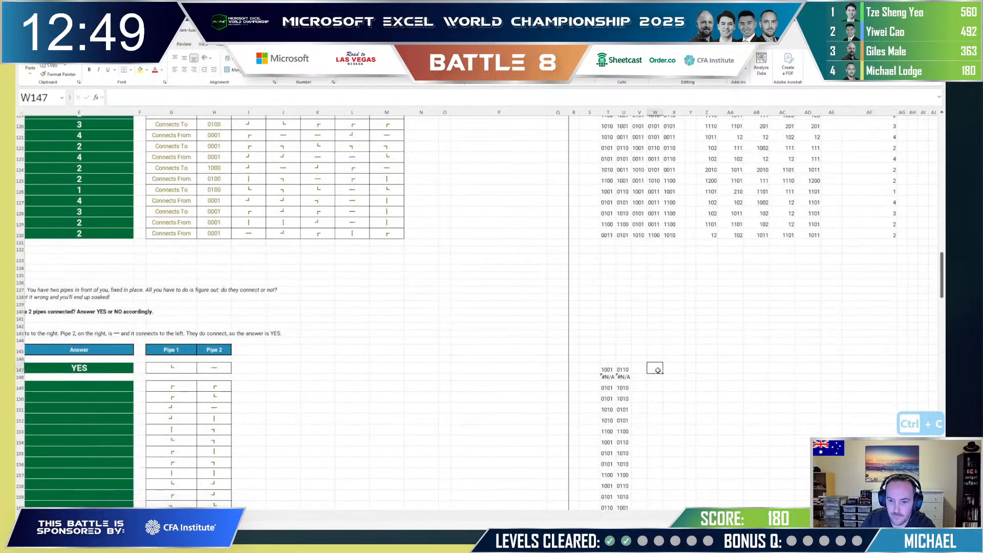
key(ctrl+v)
key(F2)
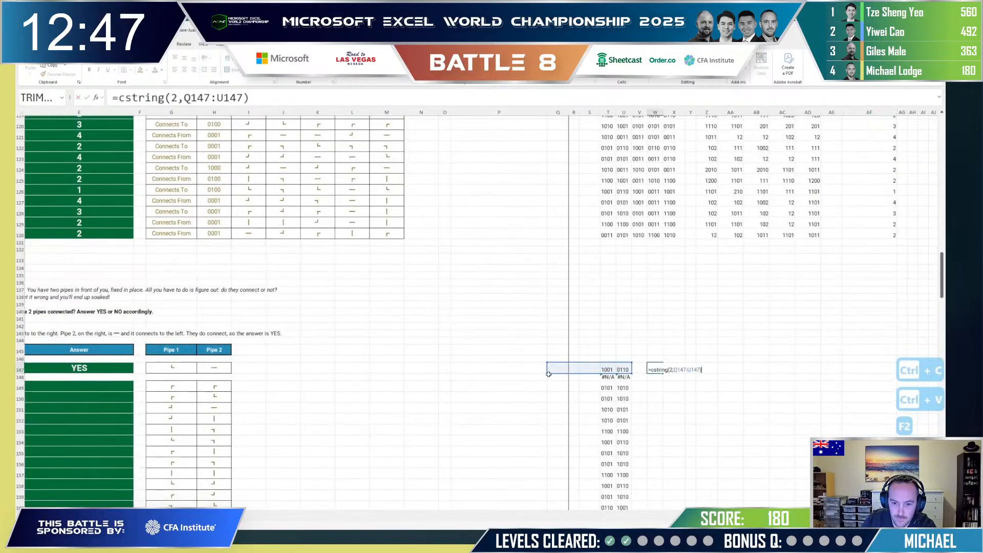
drag(548, 375, 604, 374)
key(Escape)
scroll(727, 286, up, 3)
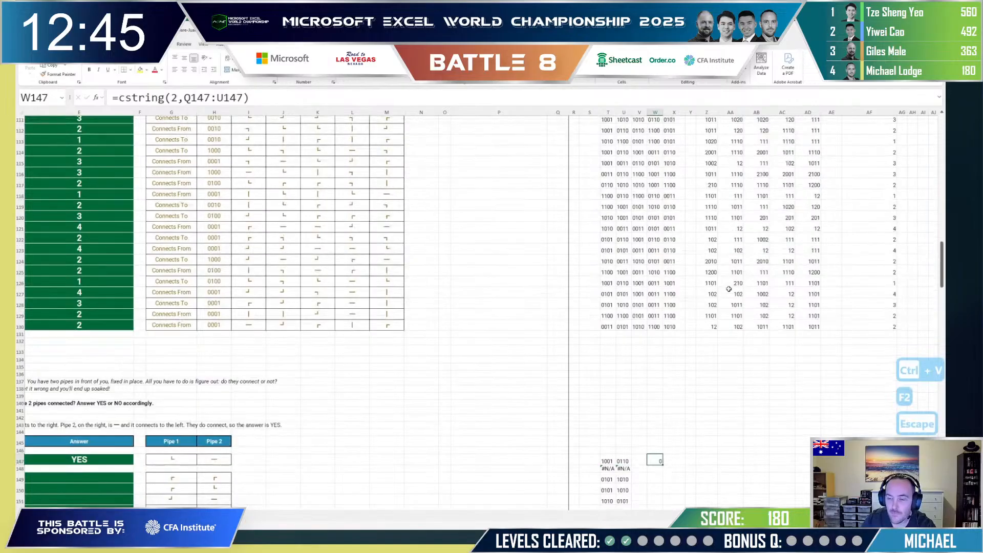
Step: Copy the Level 2 addition formulas from Z109:AD130 into the Level 3 helper area starting at W147
scroll(728, 289, up, 5)
drag(715, 216, 812, 440)
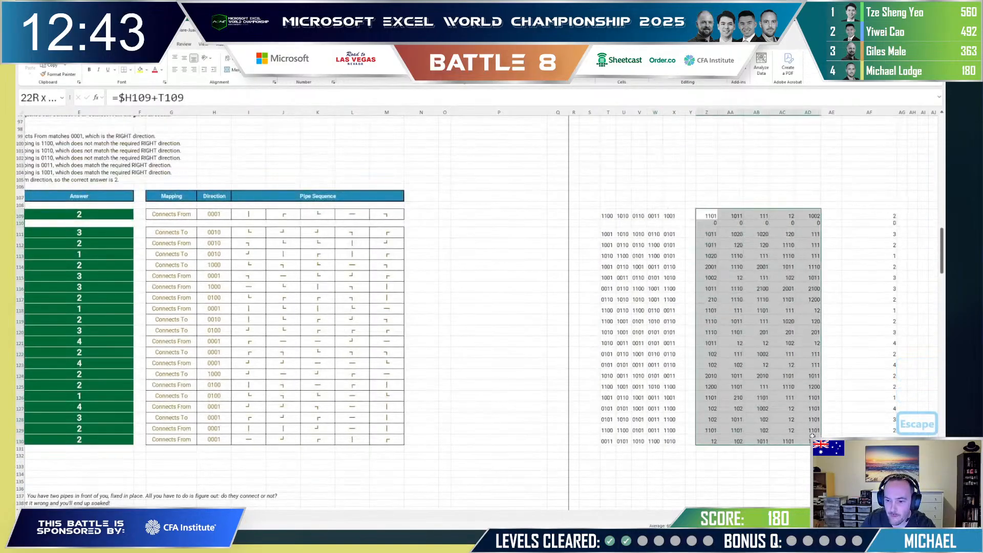
key(ctrl+c)
scroll(775, 403, down, 5)
click(655, 461)
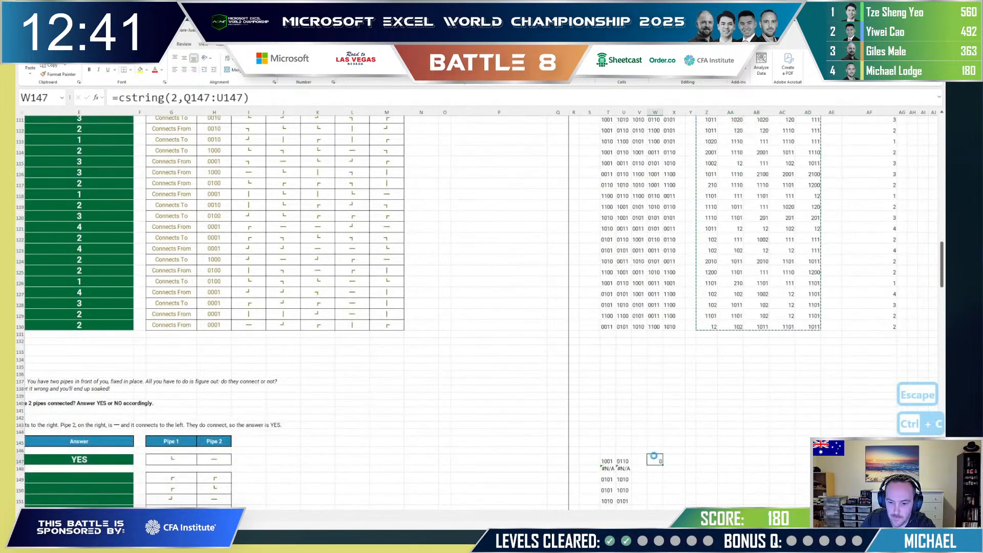
key(ctrl+v)
scroll(664, 311, down, 5)
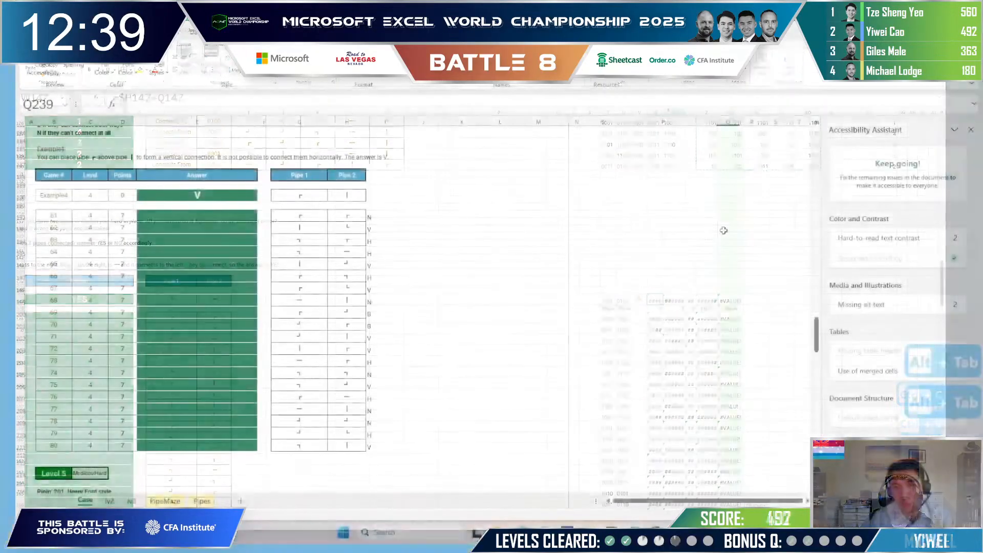
Step: Check each Level 4 answer in I192:I211 against its pipe pair and the Level 4 answer rules
key(alt+Tab)
key(alt+Tab)
scroll(726, 235, up, 1)
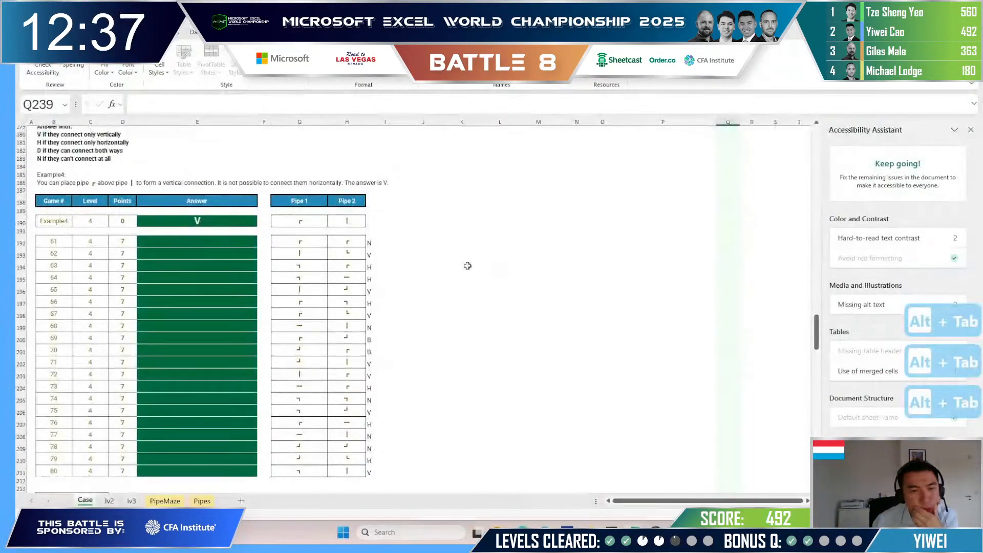
click(400, 240)
scroll(400, 237, up, 2)
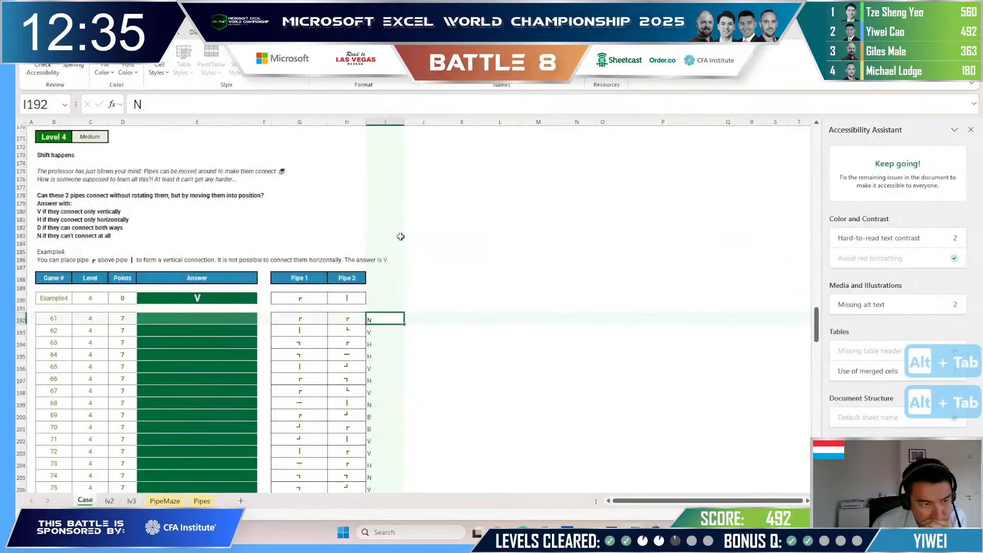
scroll(400, 237, down, 2)
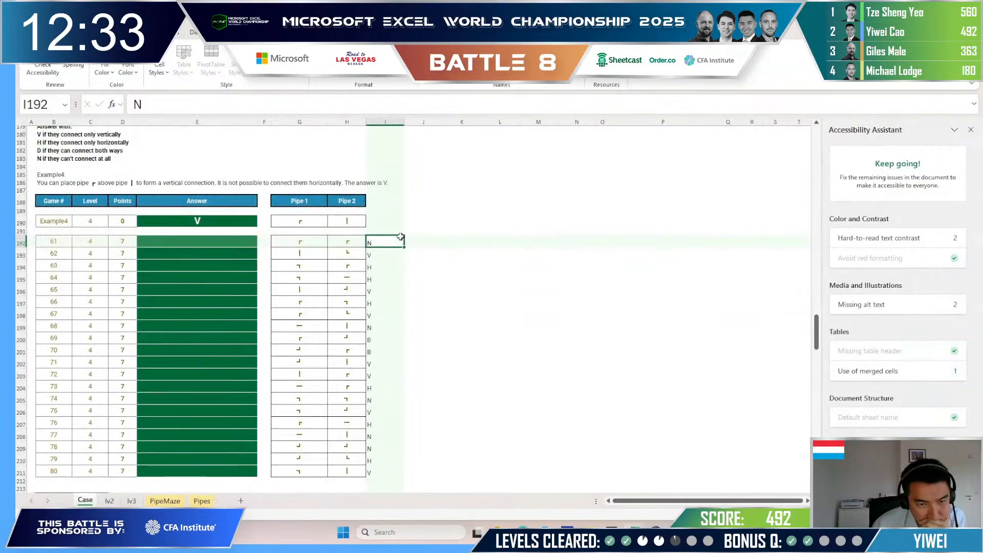
key(Left)
key(Right)
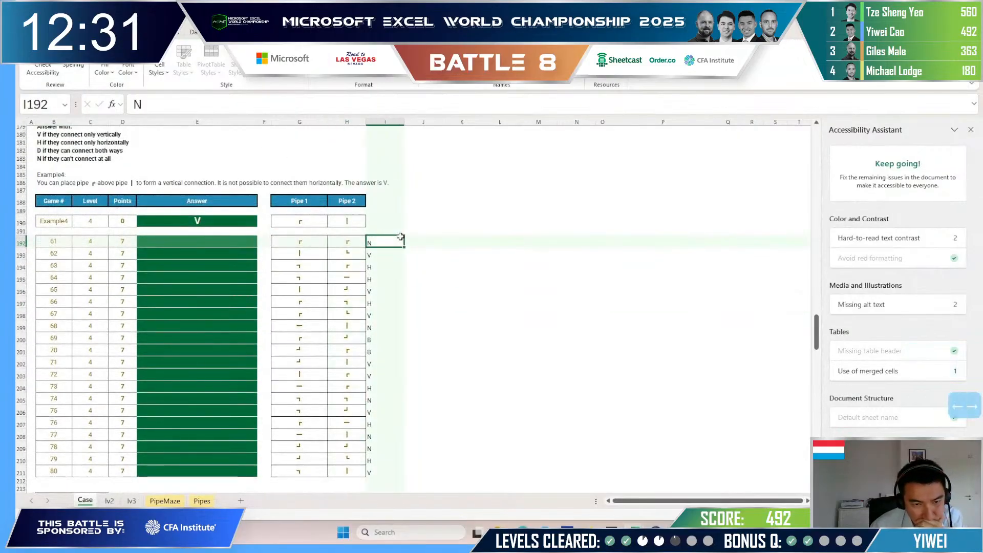
key(Left)
key(Left)
key(Right)
key(Right)
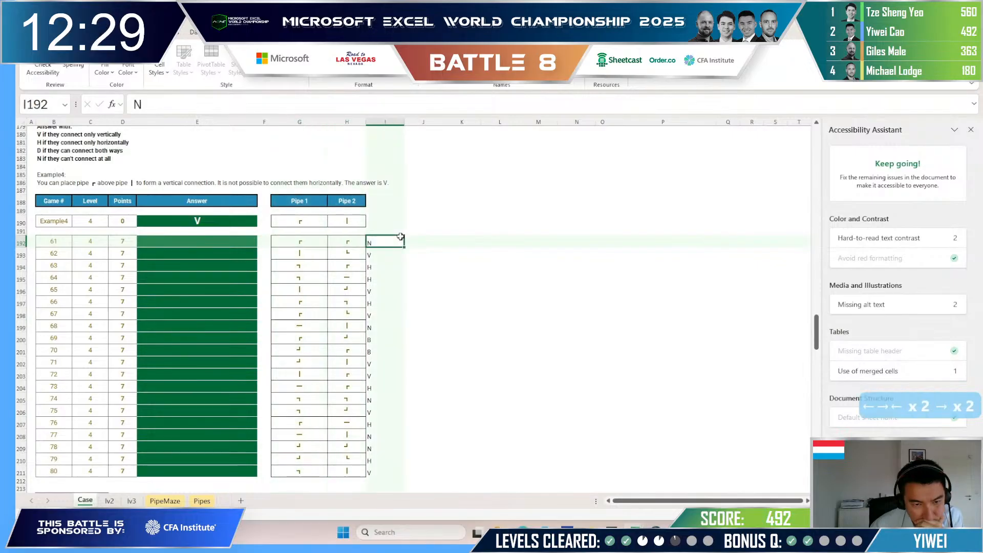
key(Down)
key(Down)
key(Left)
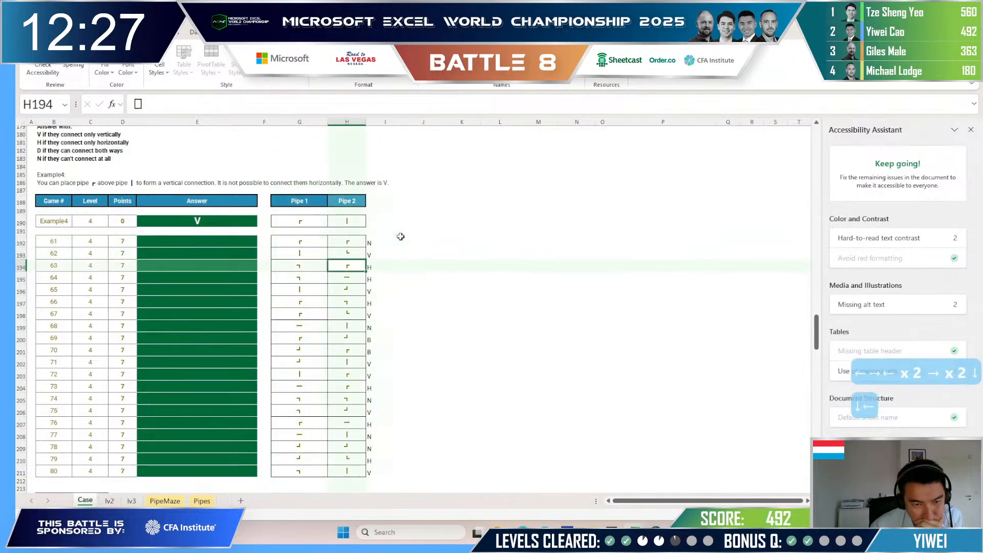
key(Left)
key(Right)
key(Right)
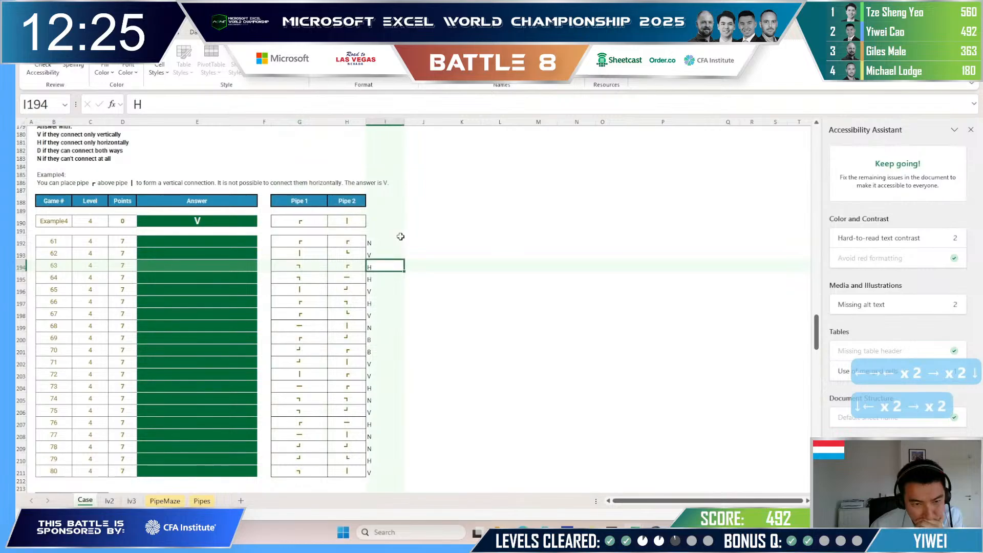
key(Down)
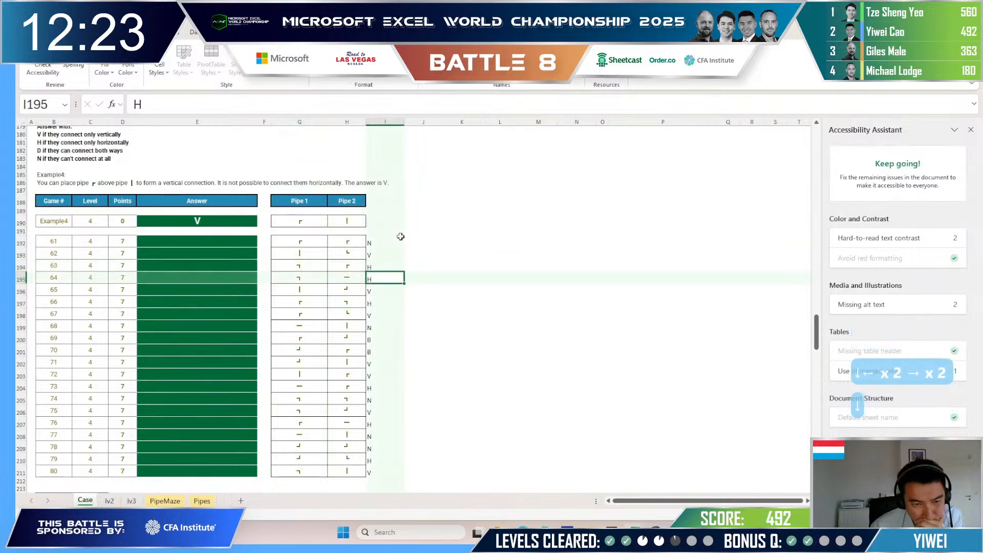
key(Down)
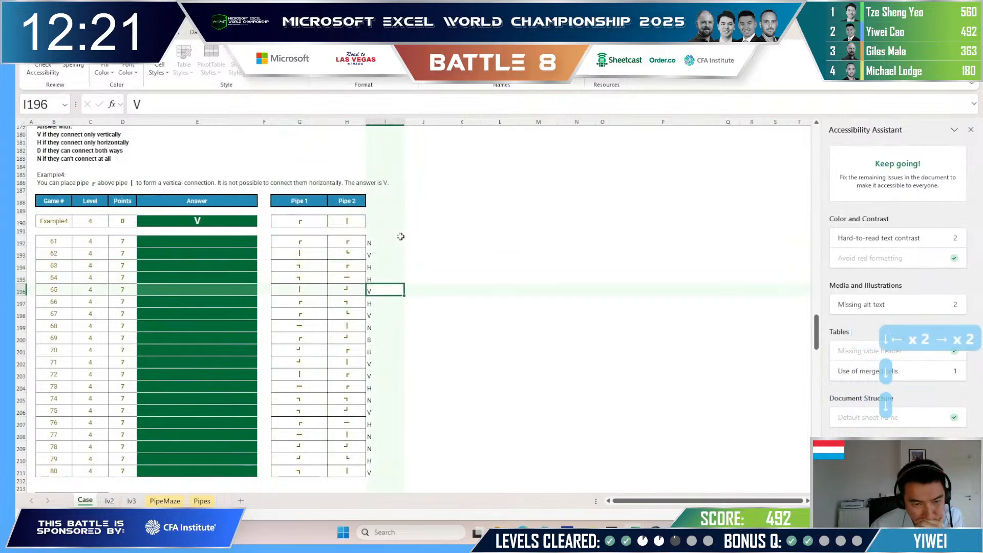
key(Down)
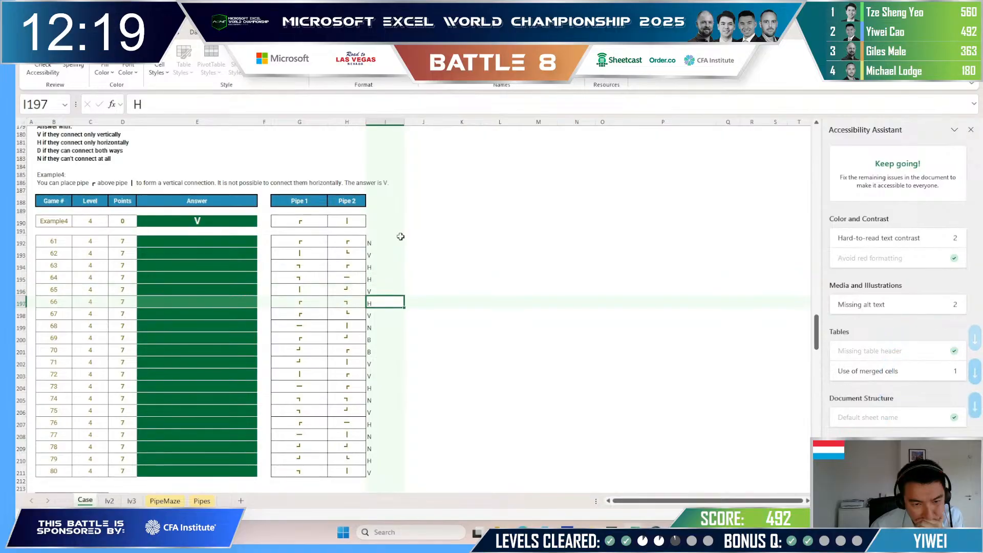
key(Down)
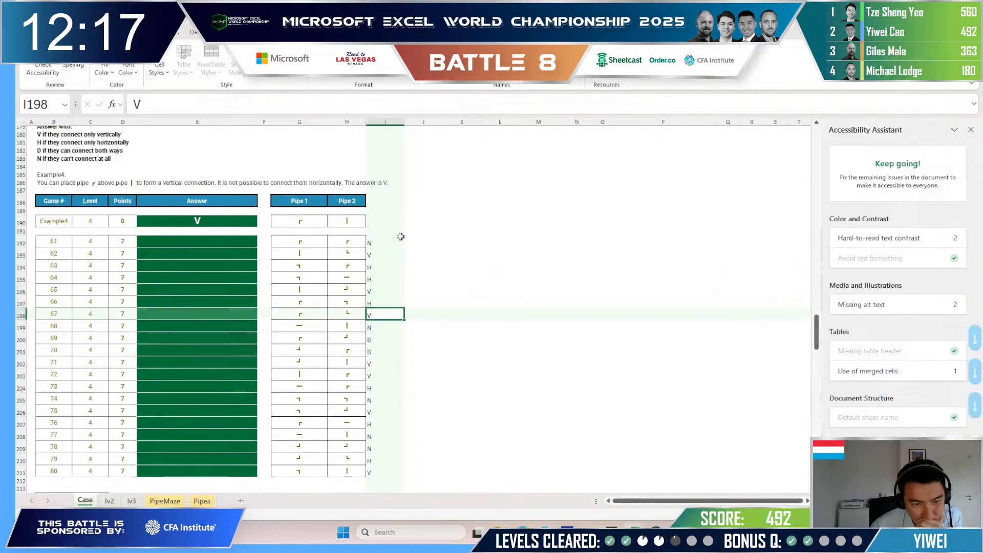
key(Down)
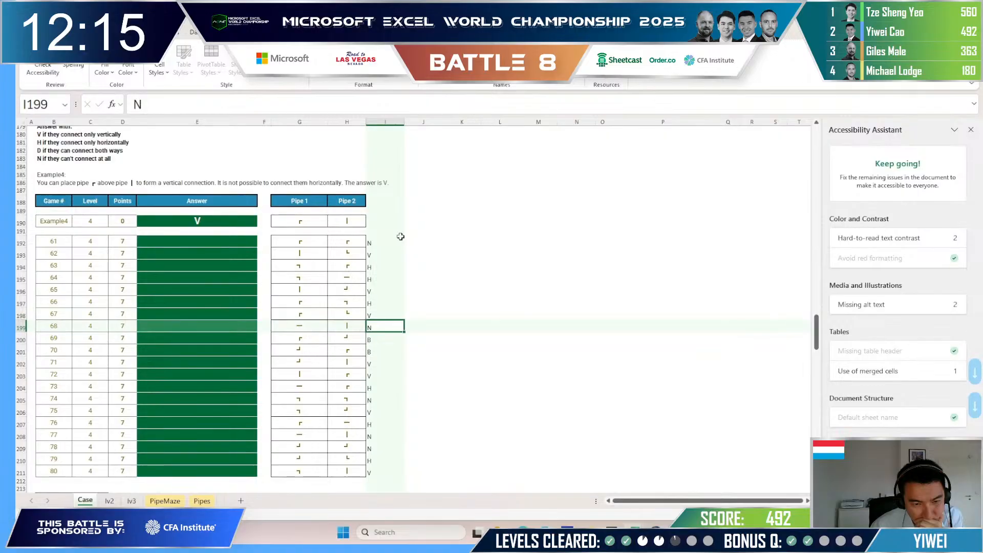
key(Down)
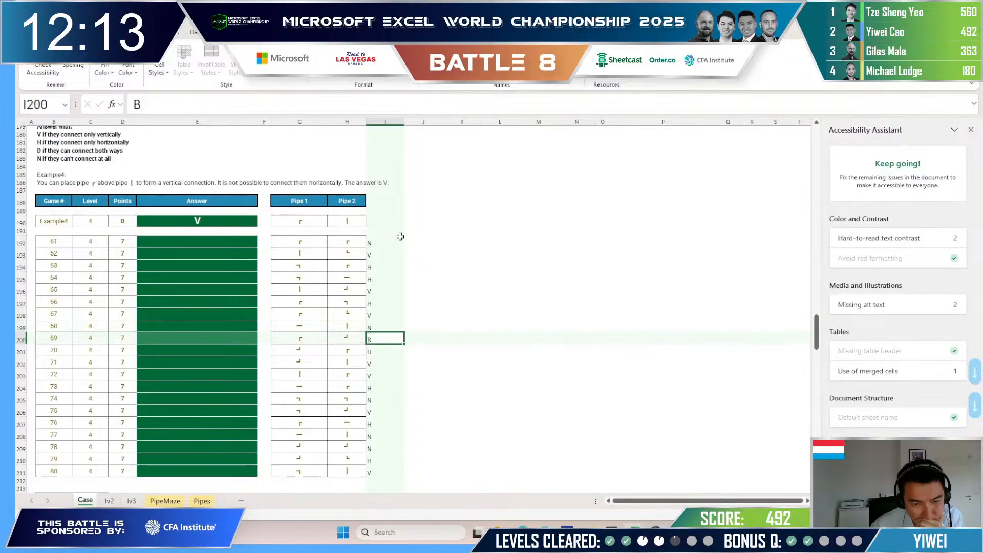
key(Down)
key(Up)
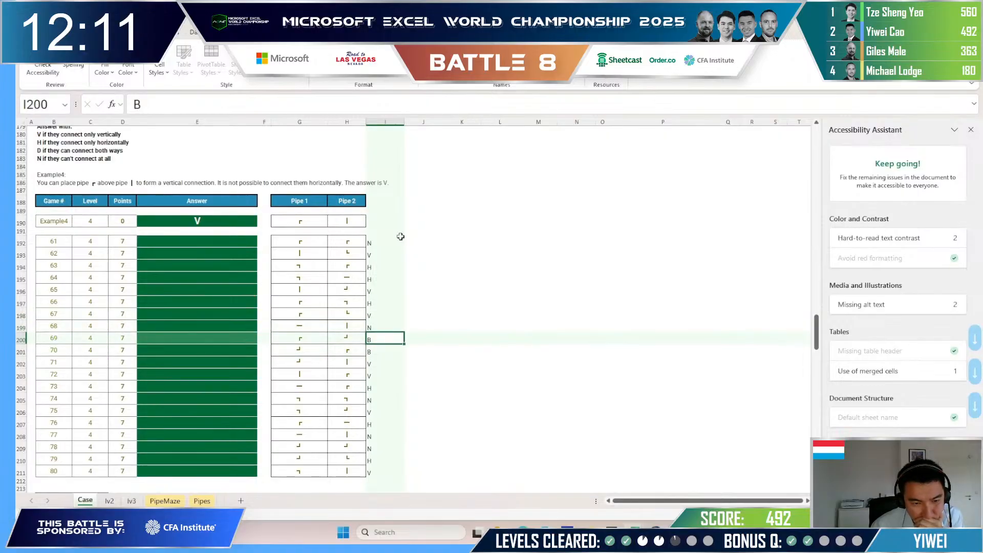
key(Down)
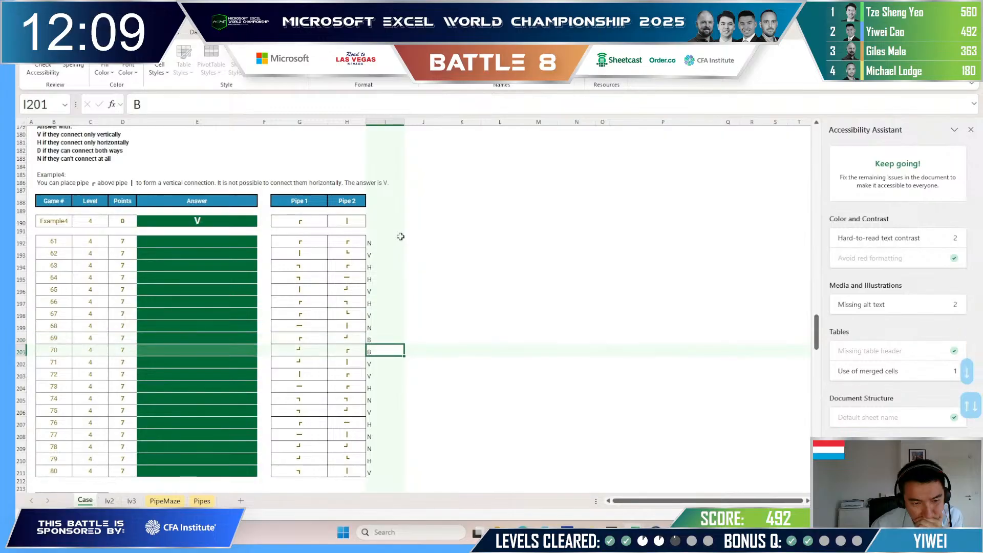
key(Down)
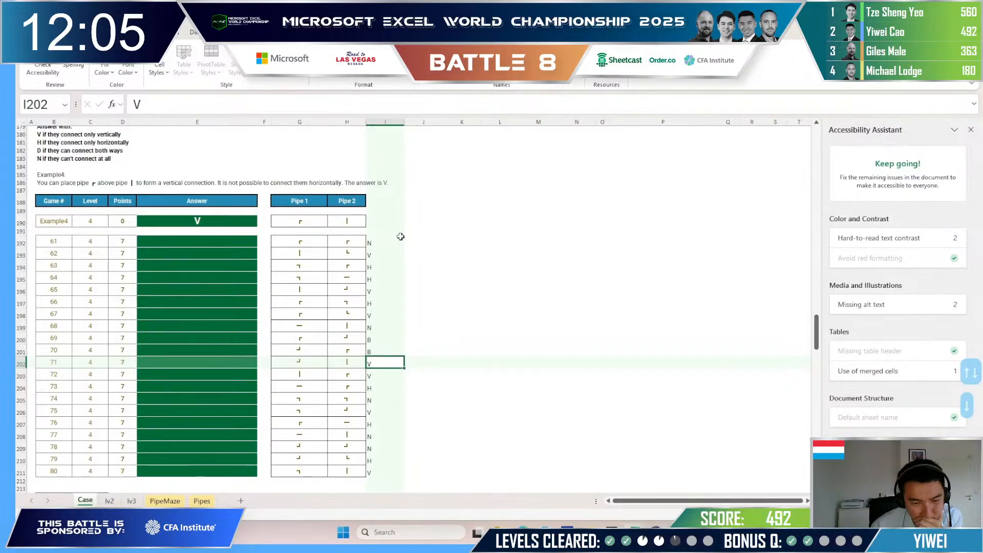
key(Down)
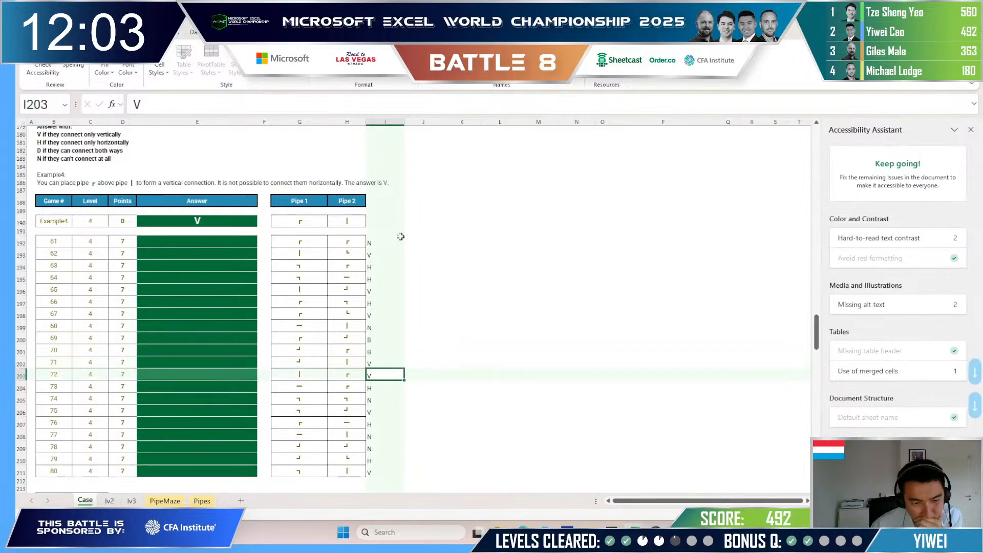
key(Down)
key(Down)
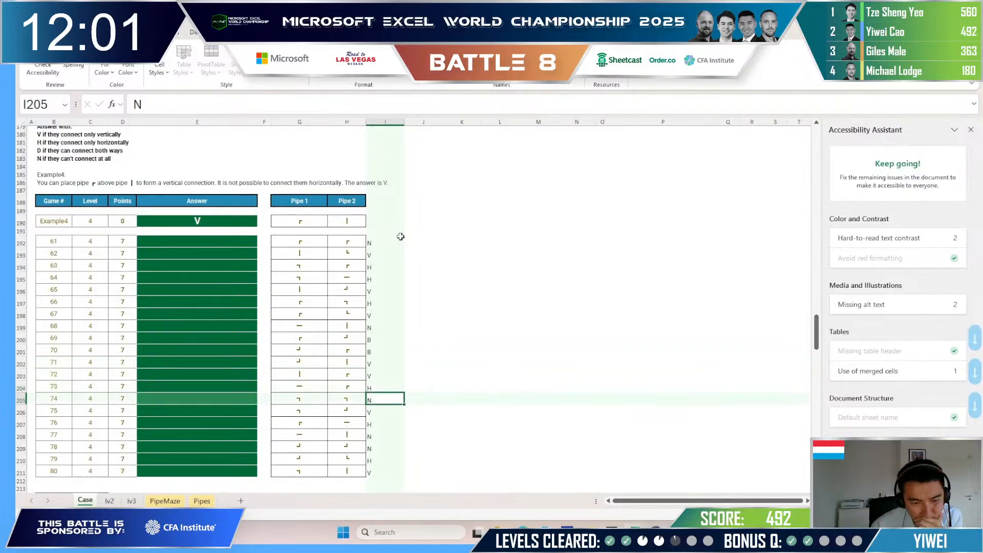
key(Down)
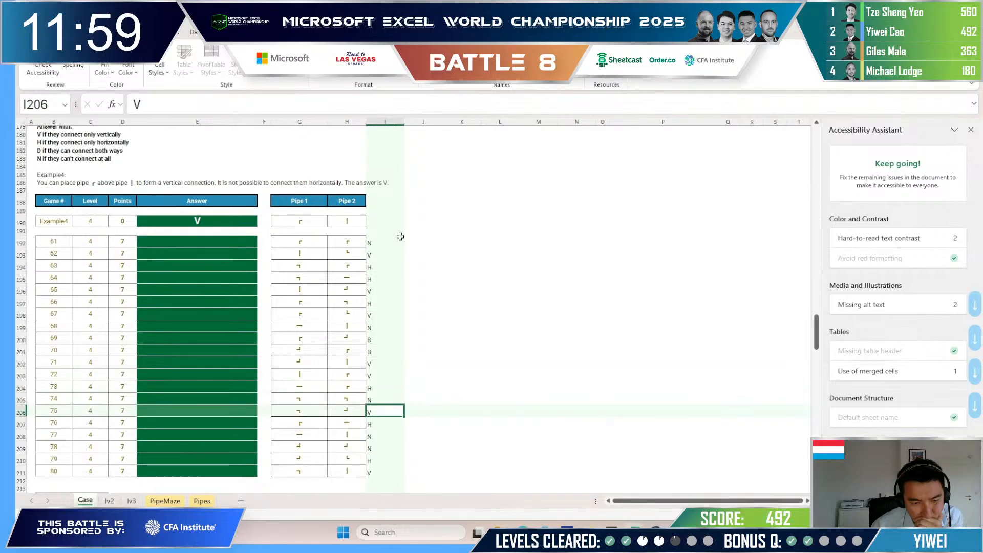
key(Down)
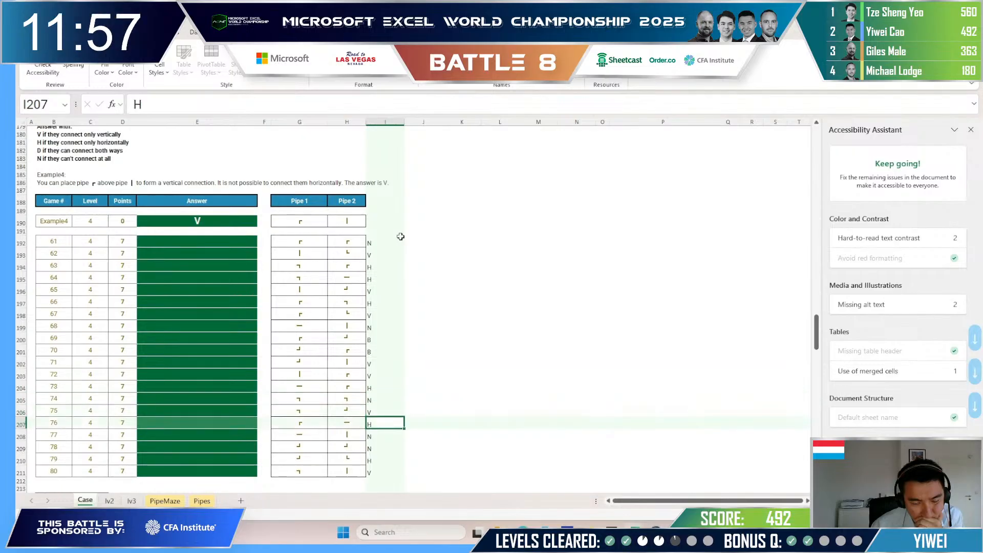
key(Down)
key(Down)
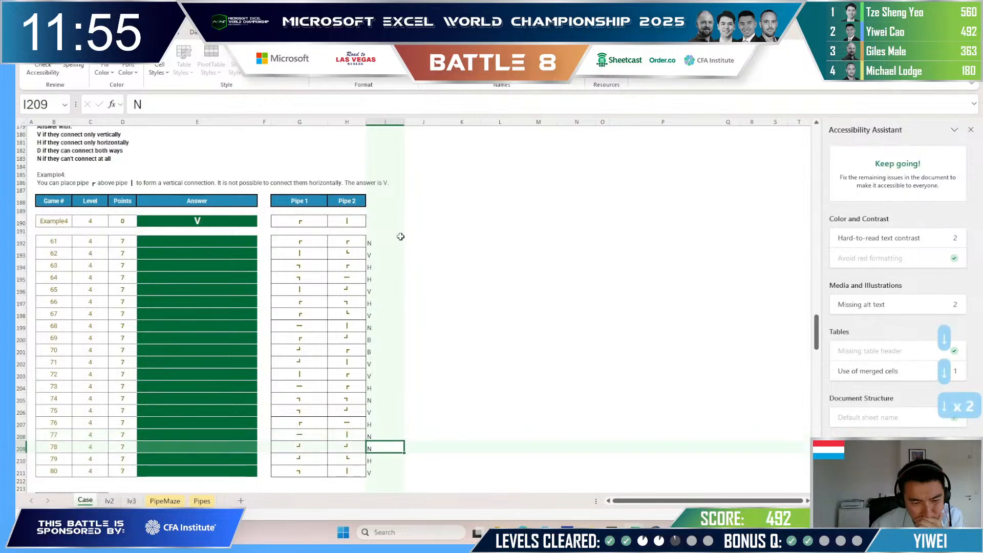
key(Down)
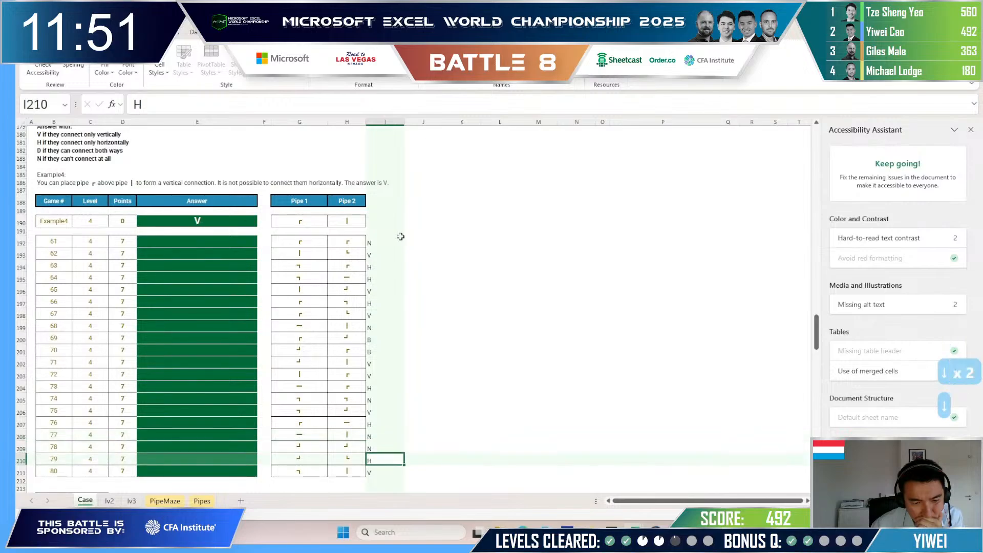
key(Down)
scroll(379, 238, up, 3)
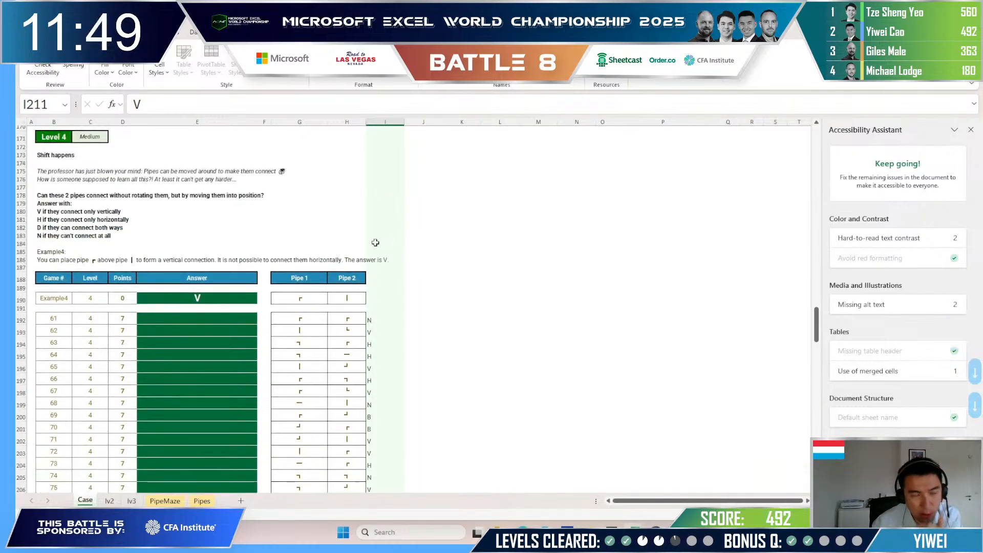
scroll(375, 242, down, 6)
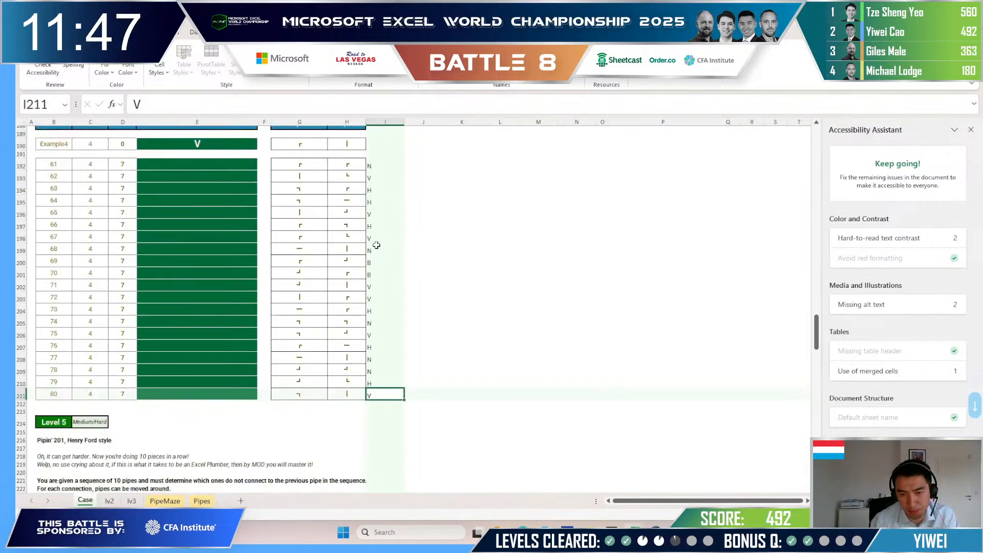
Step: Enter 359 in Q239 as the Level 5 answer for game 82
scroll(376, 245, down, 9)
scroll(378, 244, down, 4)
click(735, 228)
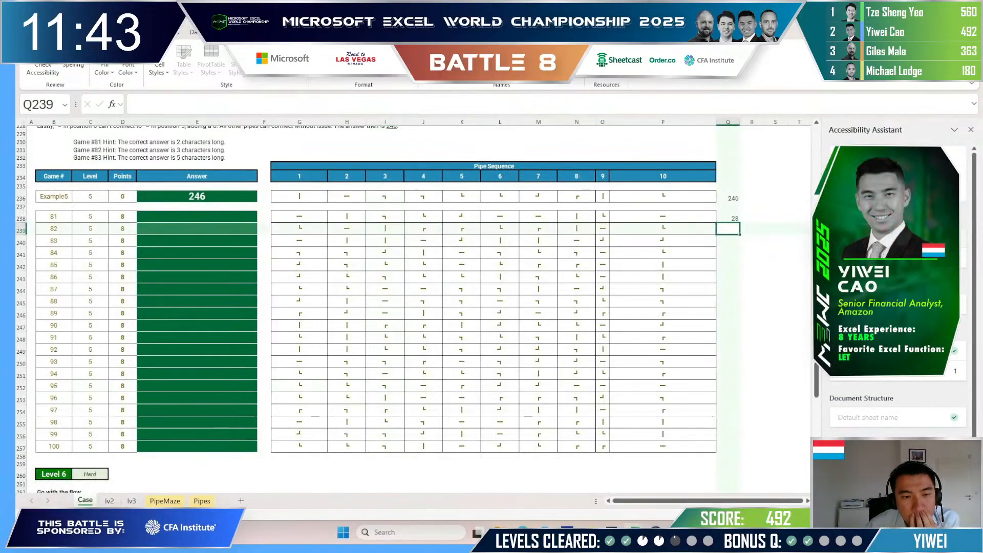
text(3)
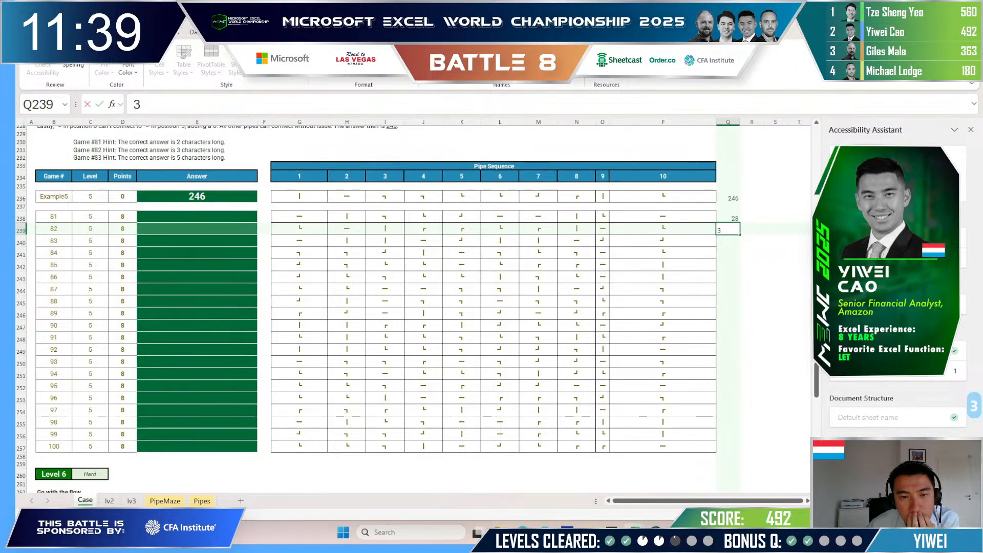
text(5)
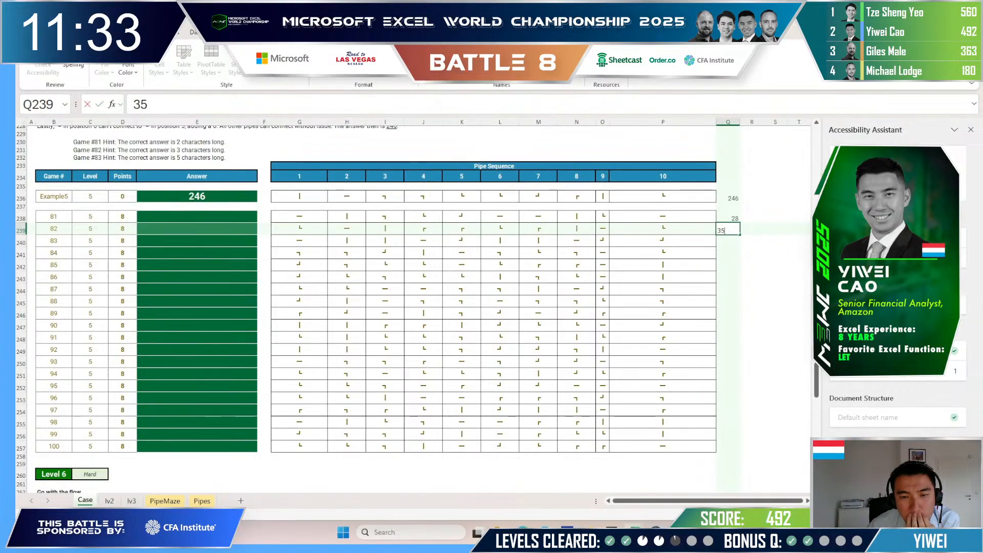
text(9)
key(Return)
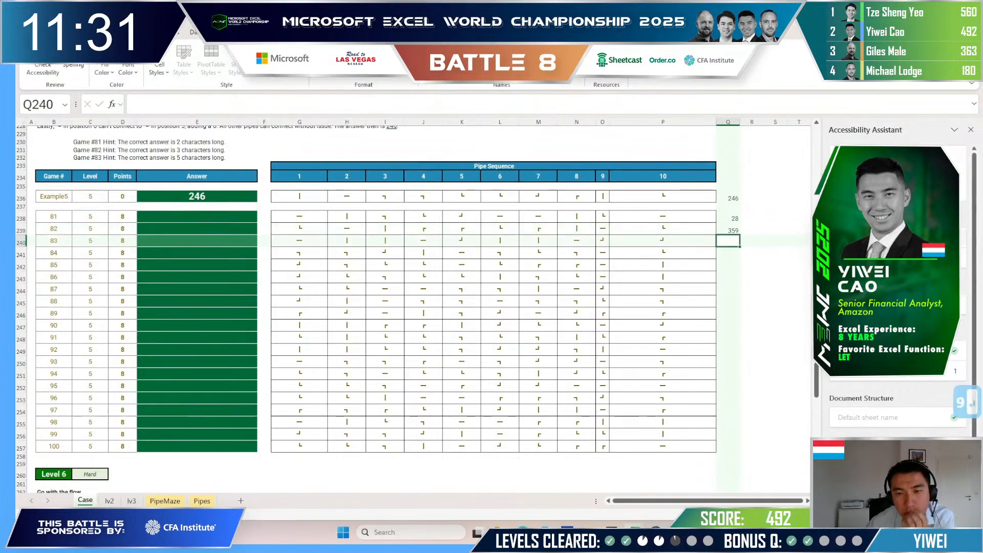
Step: Switch to the Excel Esports answer page in the browser and submit 359 for Level 5 game 82
key(Up)
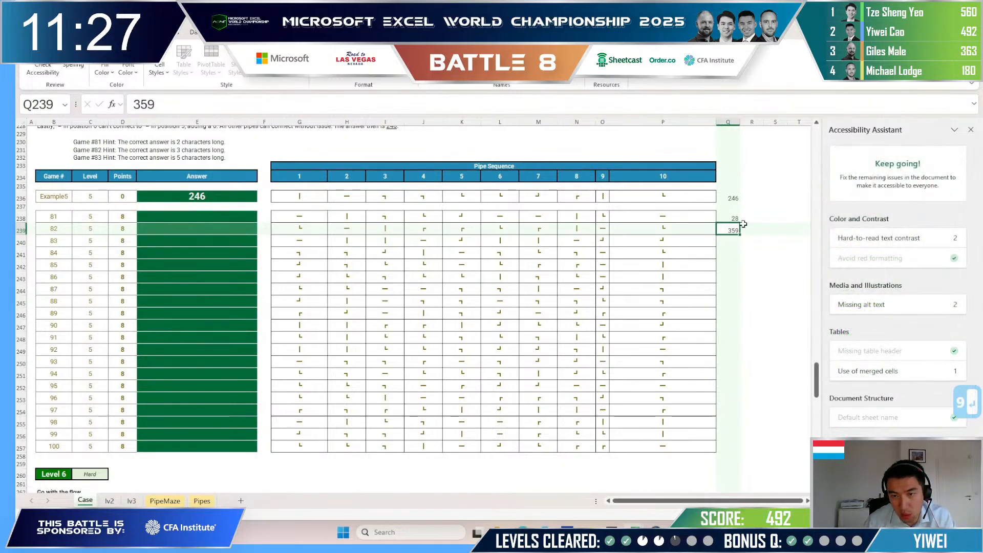
key(alt+Tab)
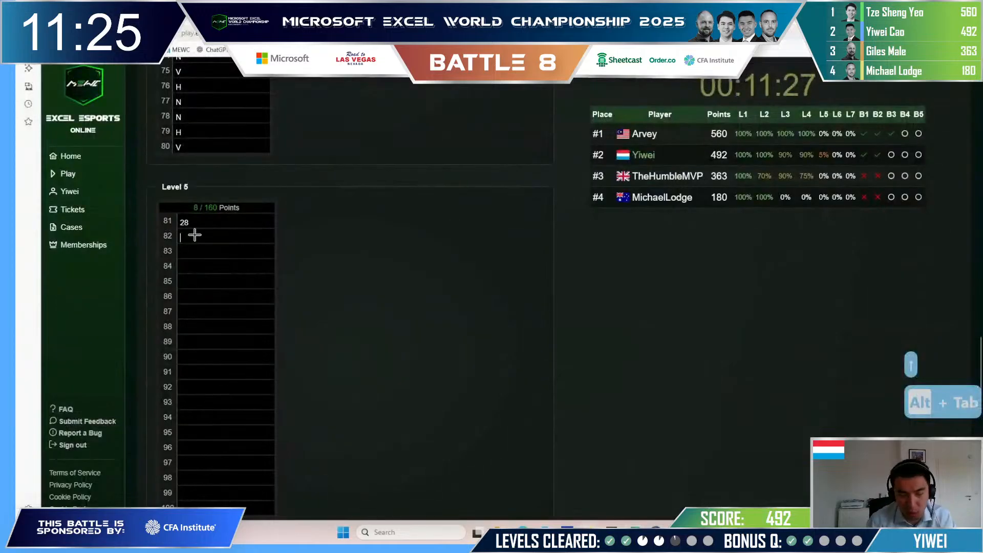
text(359)
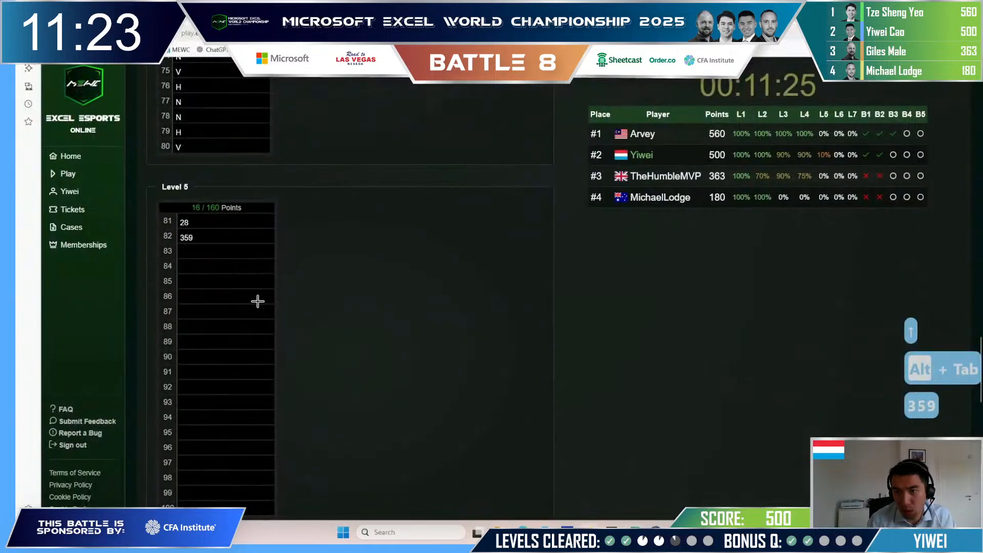
Step: Switch back to the workbook and start the Level 5 answer for game 83 in Q240 with 24
key(alt+Tab)
click(727, 241)
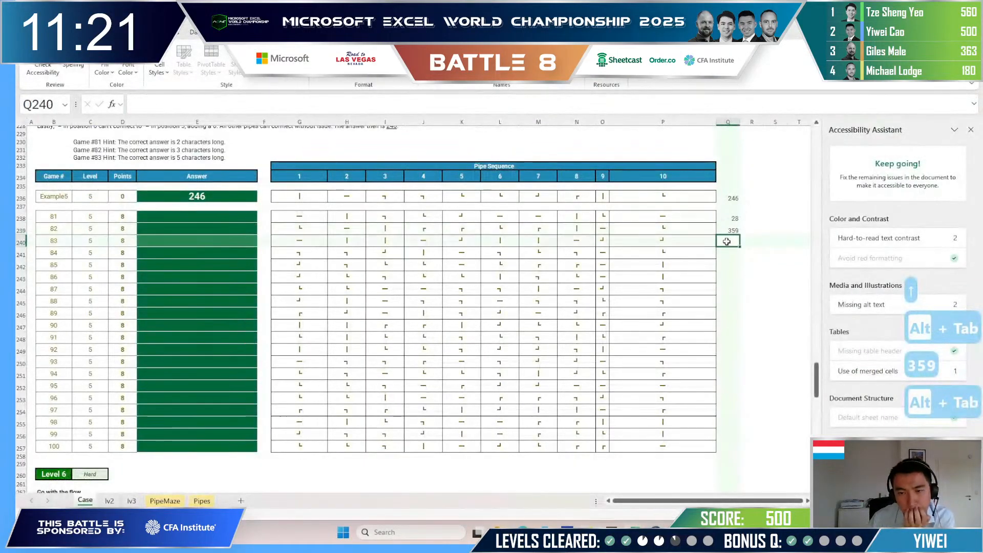
key(Up)
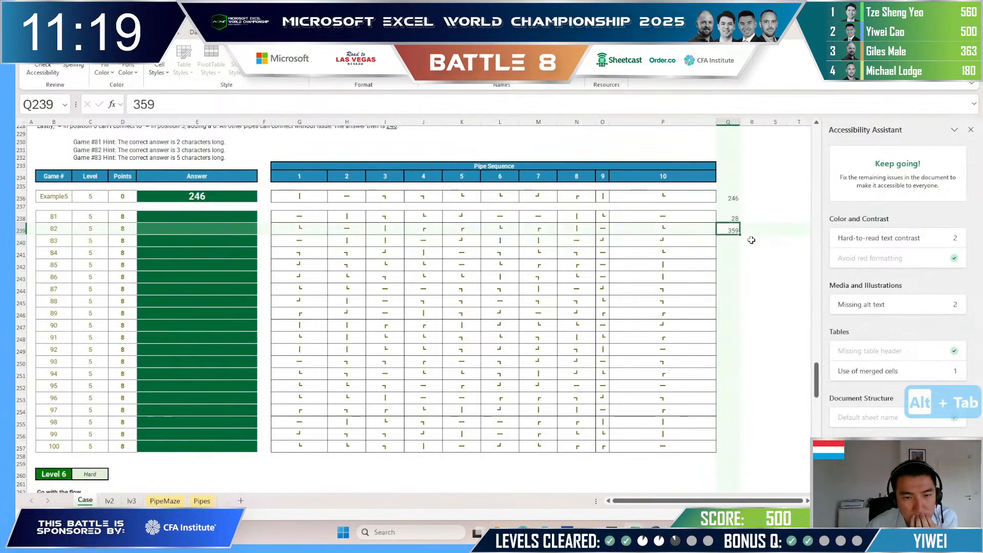
key(Down)
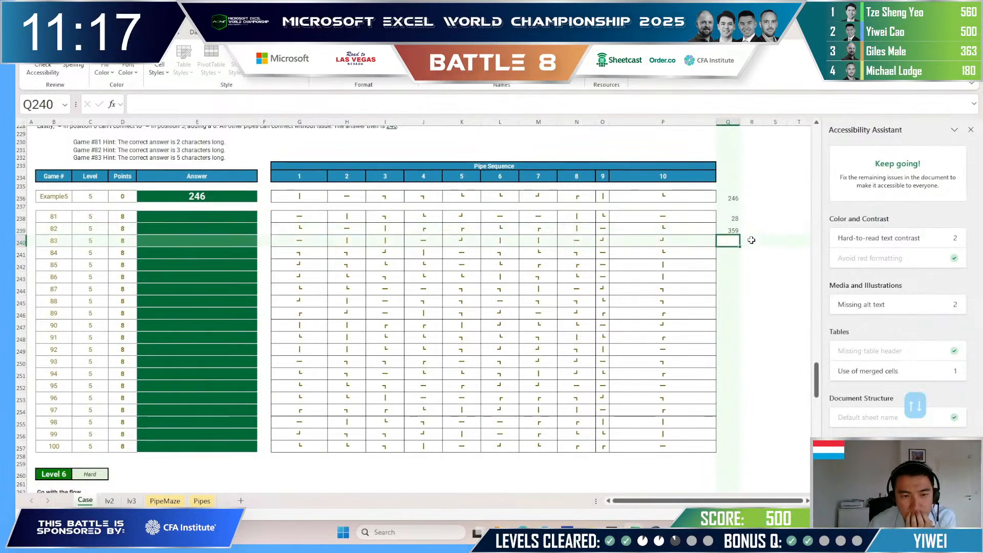
text(2)
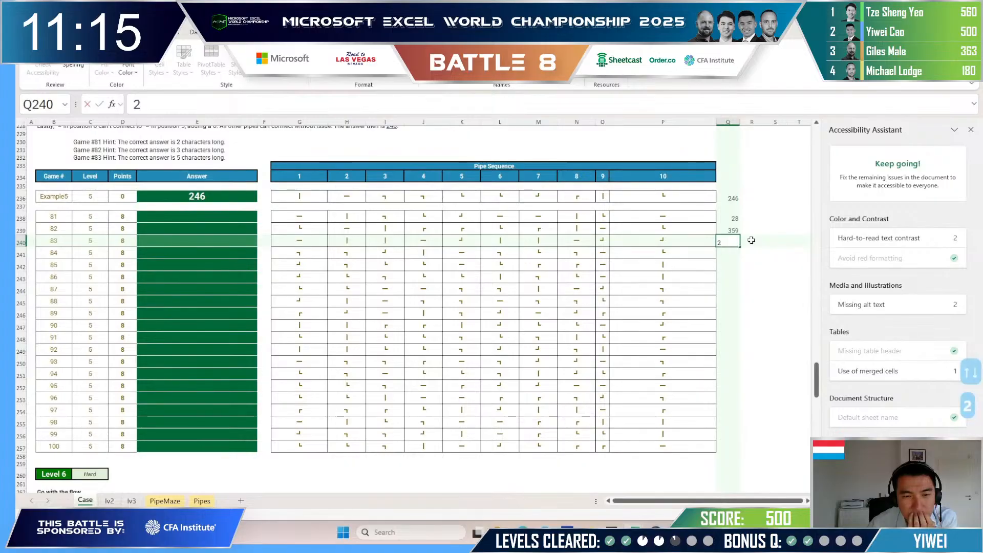
text(4)
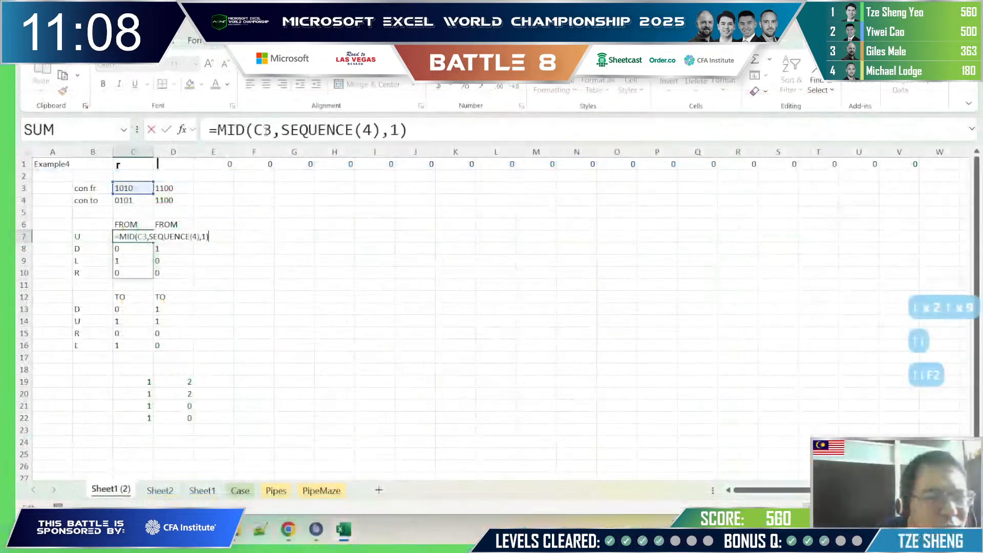
Step: Relabel the first two FROM direction rows in B7 and B8 as D and U
key(Escape)
key(Up)
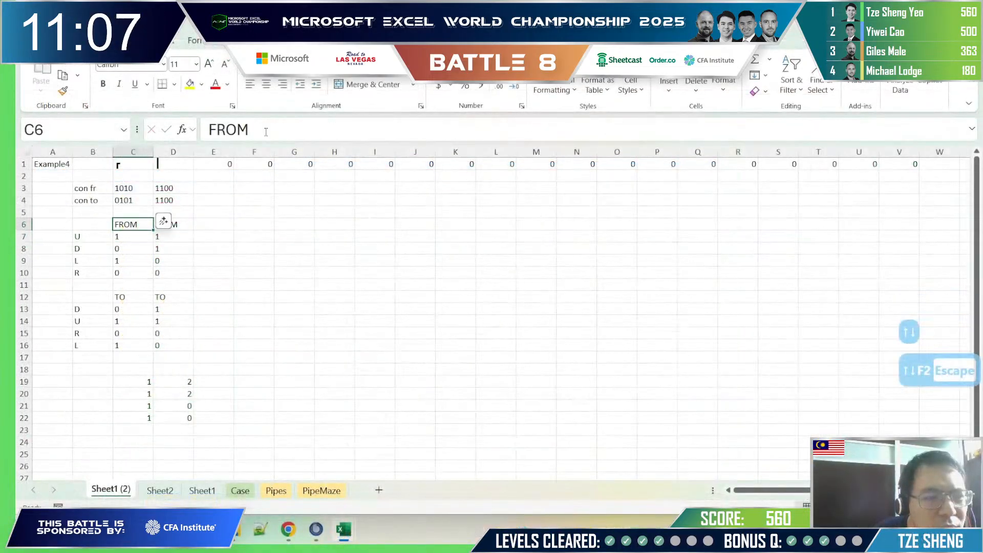
key(Down)
key(Left)
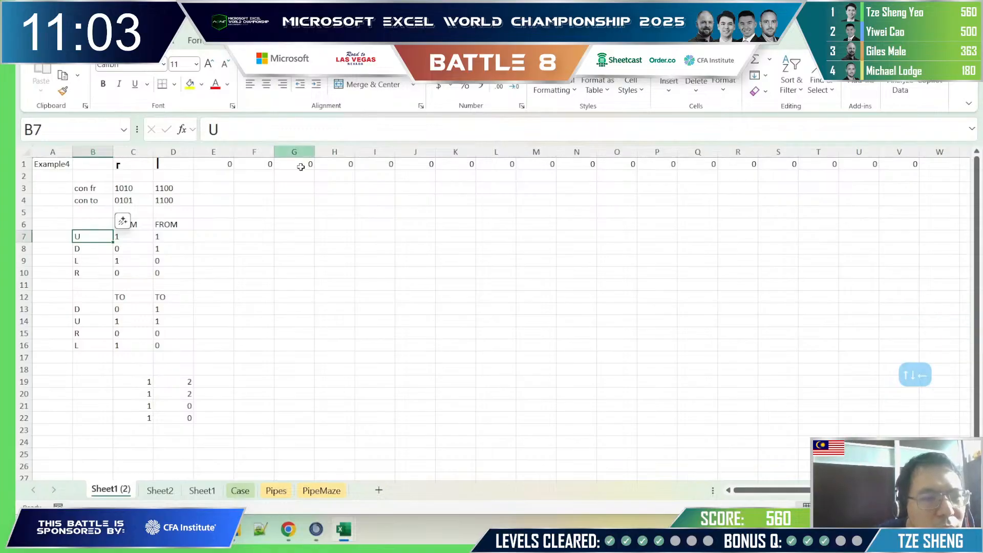
text(d)
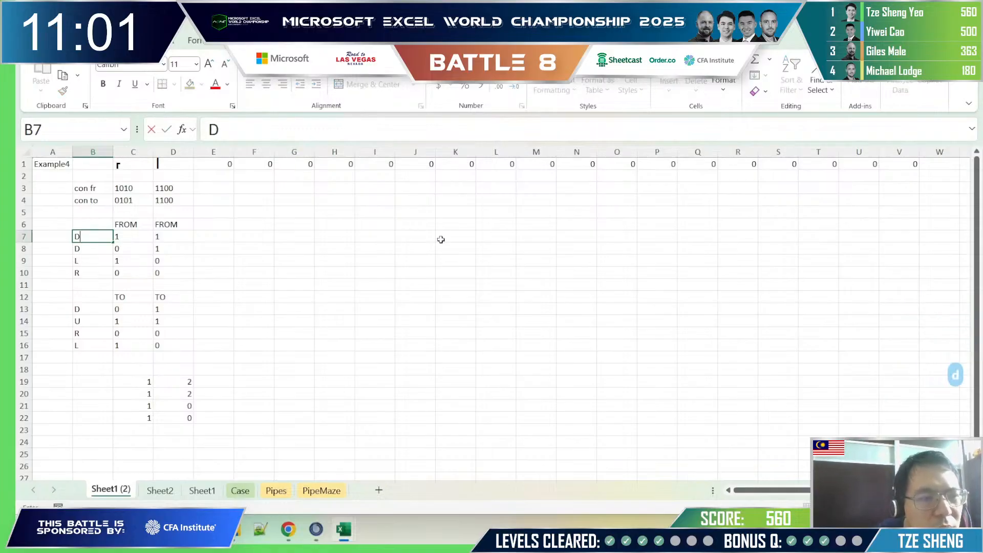
key(Return)
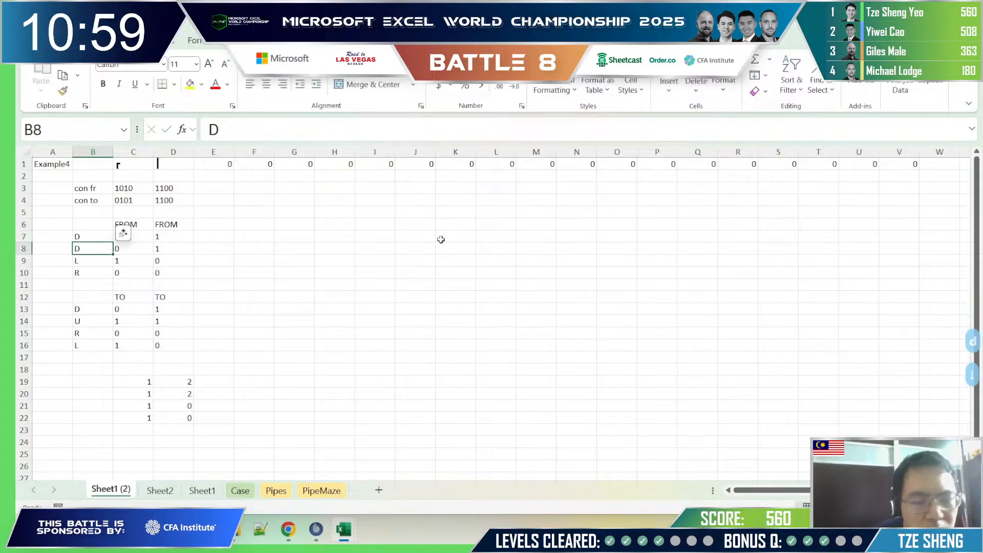
text(u)
key(Return)
key(Up)
key(Up)
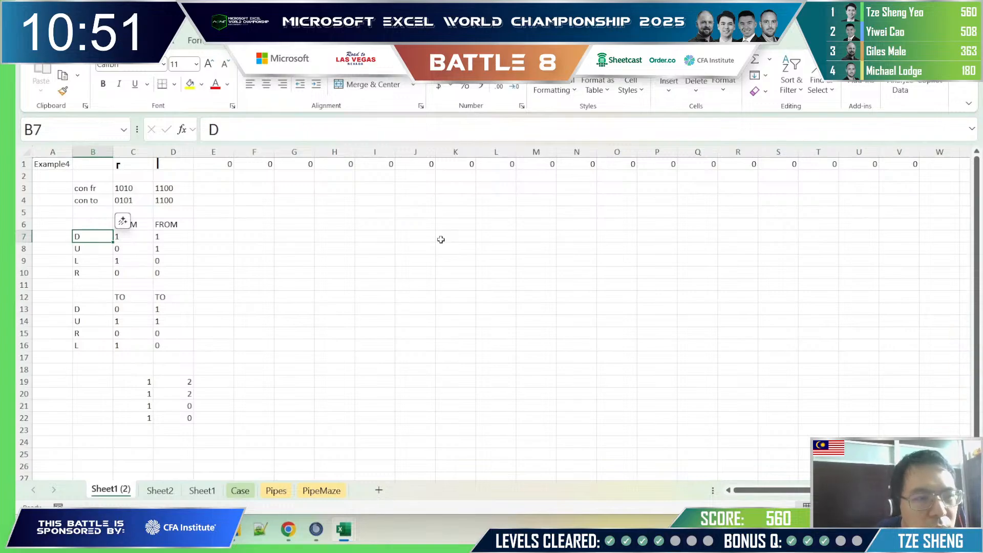
Step: Relabel the remaining FROM direction rows in B9 and B10 as R and L
key(Down)
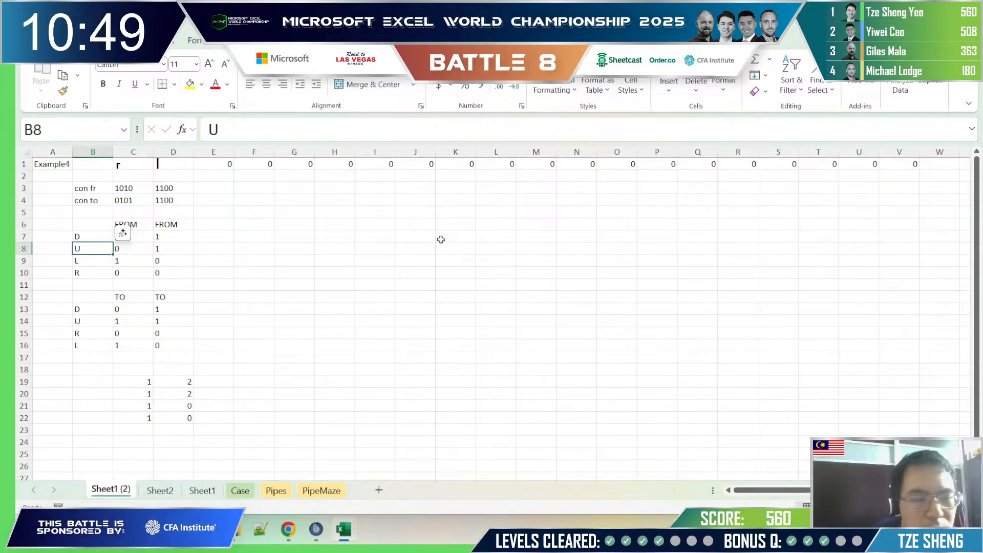
key(Down)
text(r)
key(Return)
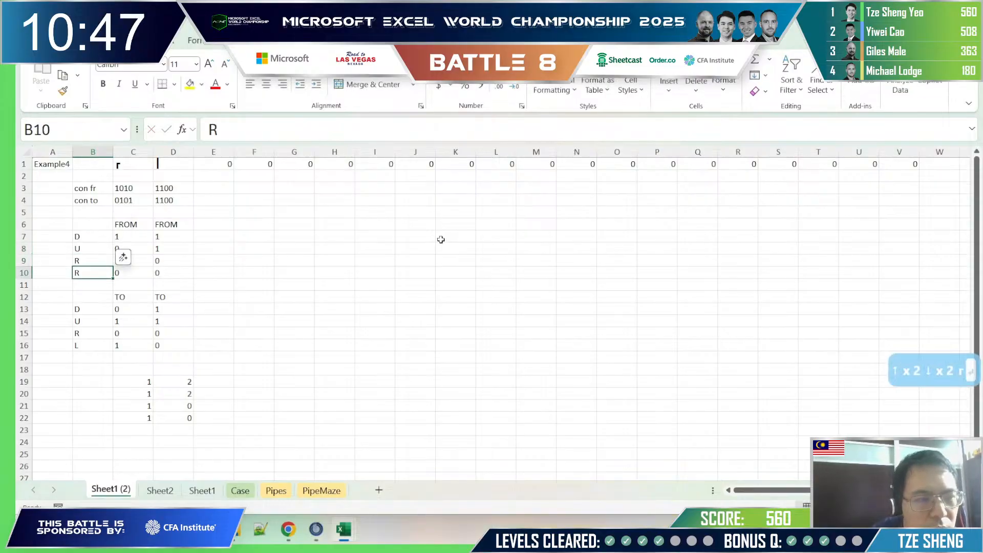
text(l)
key(Return)
Step: Check the FROM digit formulas in columns C and D and the addition formula in C19 against the direction labels
key(Up)
key(Up)
key(Right)
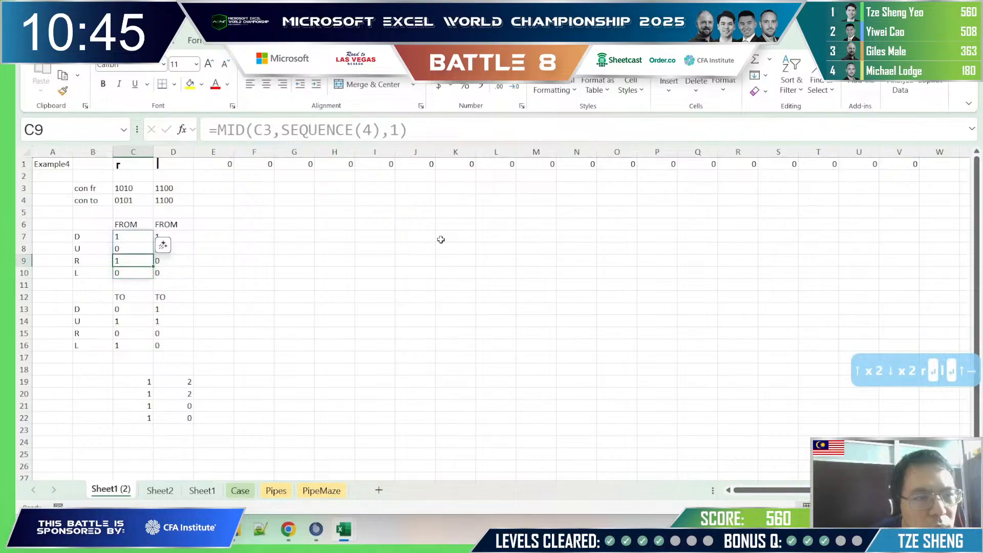
key(Up)
key(Right)
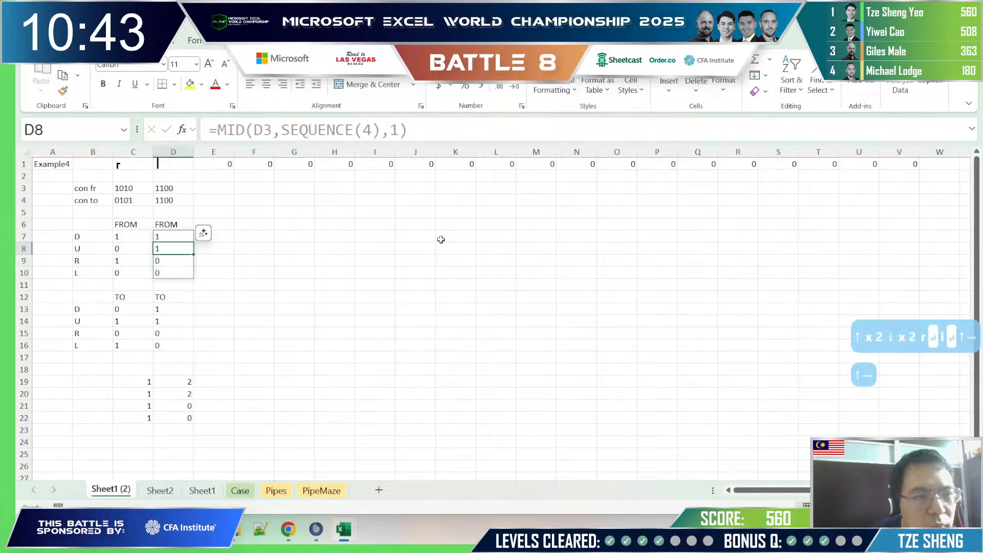
key(Up)
key(Up)
key(Down)
key(Down)
key(Down)
key(Down)
key(Down)
key(Down)
key(Down)
key(Down)
key(Down)
key(Down)
key(Down)
key(Down)
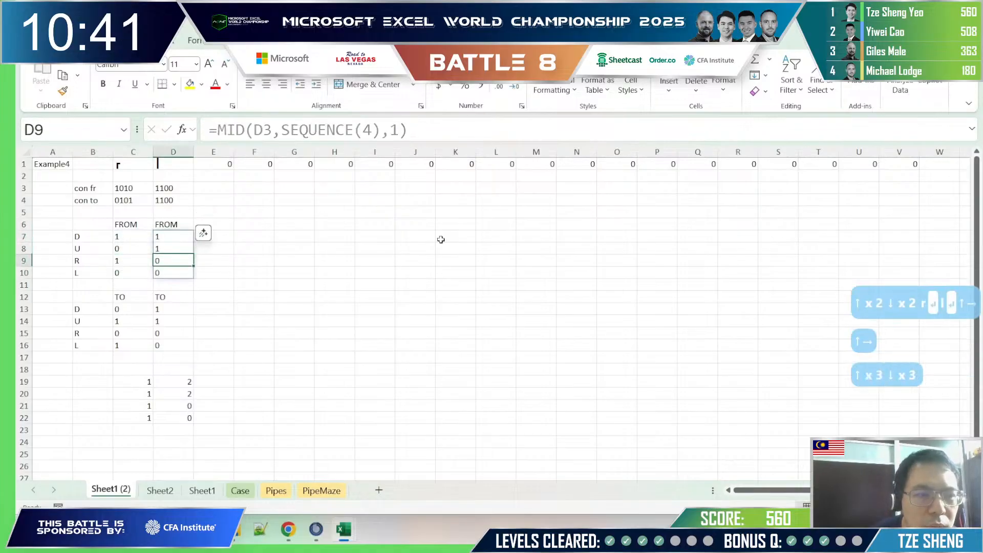
key(Down)
key(Left)
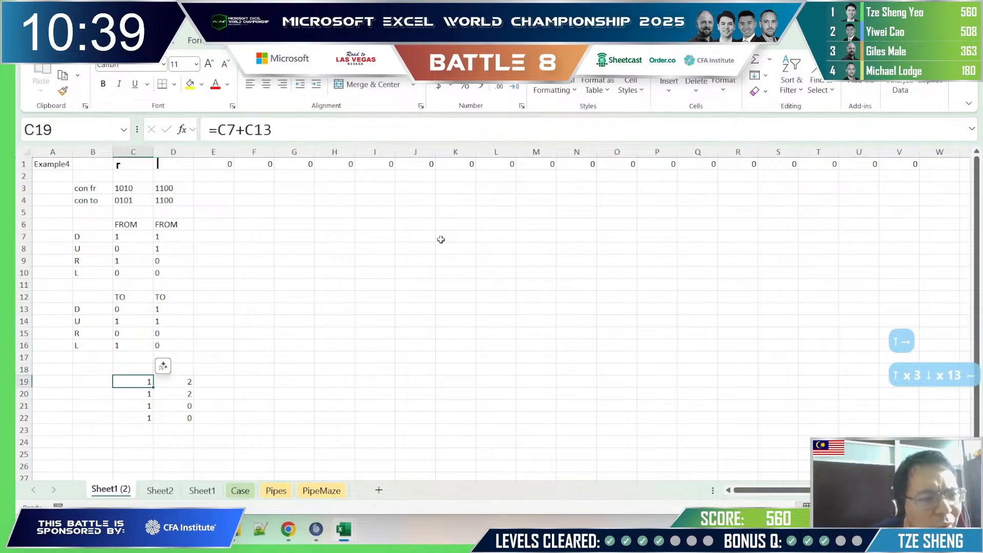
key(Down)
key(Down)
key(Down)
key(Down)
key(Down)
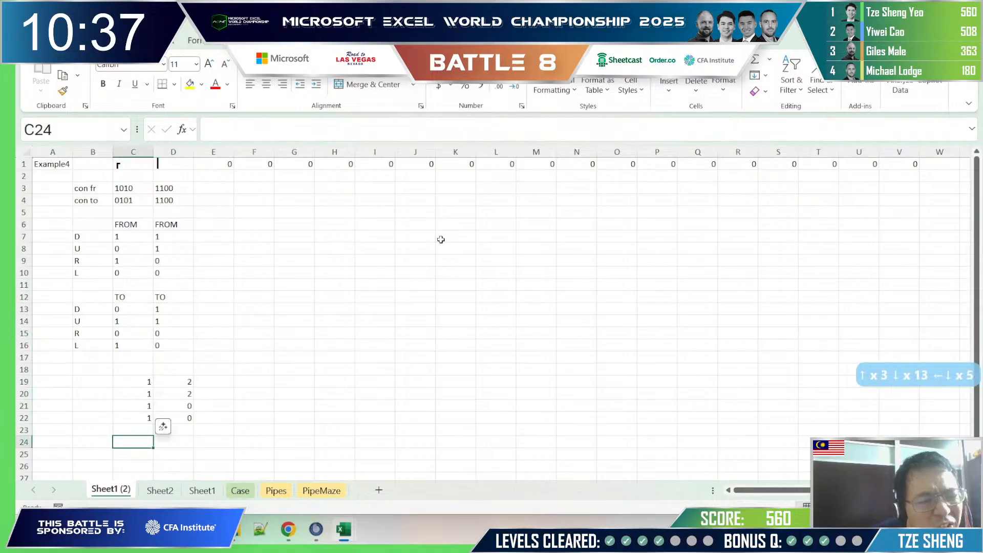
key(Right)
key(Left)
text(=f)
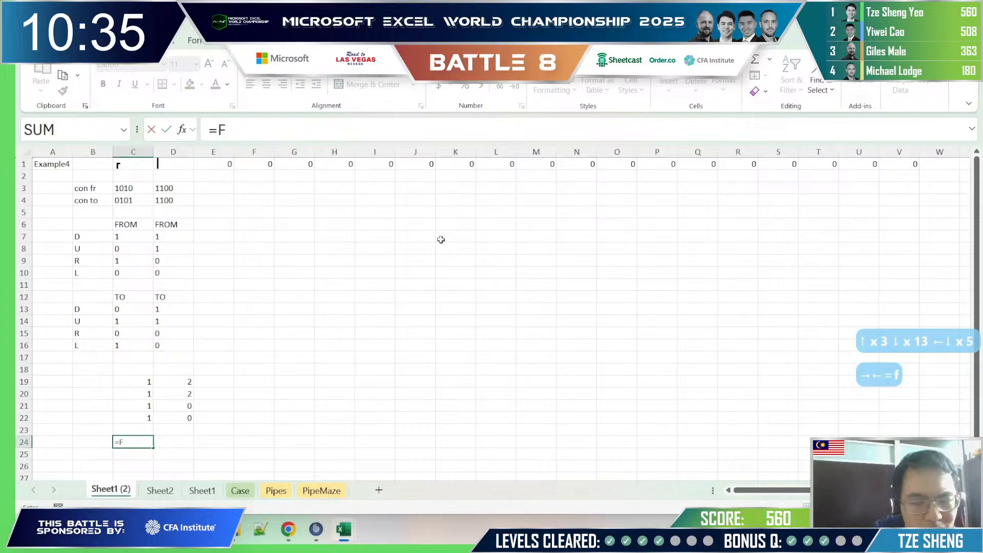
text(ilt)
key(Tab)
key(Up)
key(ctrl+Up)
key(ctrl+shift+Up)
key(ctrl+shift+Right)
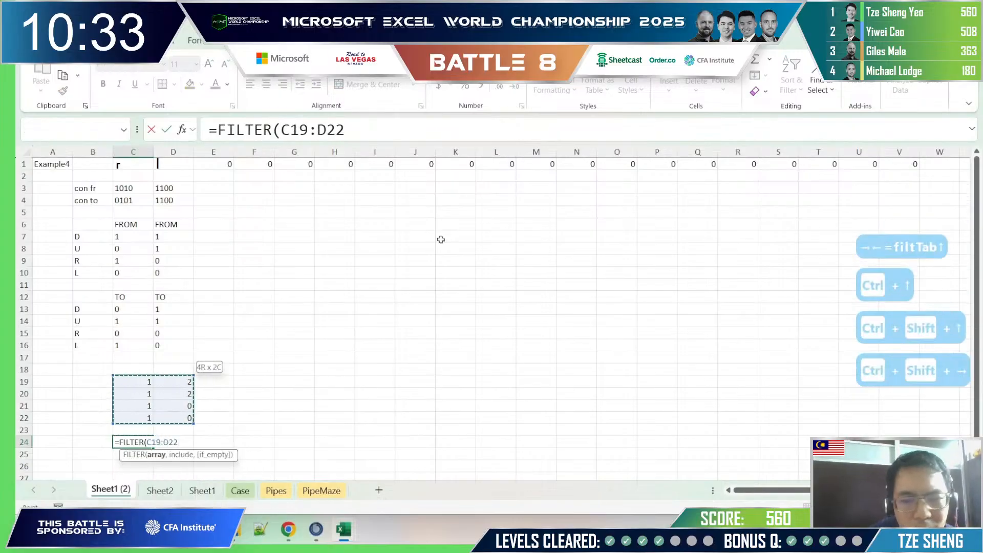
key(Escape)
key(Escape)
Step: Switch to the Excel Esports page in the browser, check the bonus questions and leaderboard, and return to the workbook
key(alt+Tab)
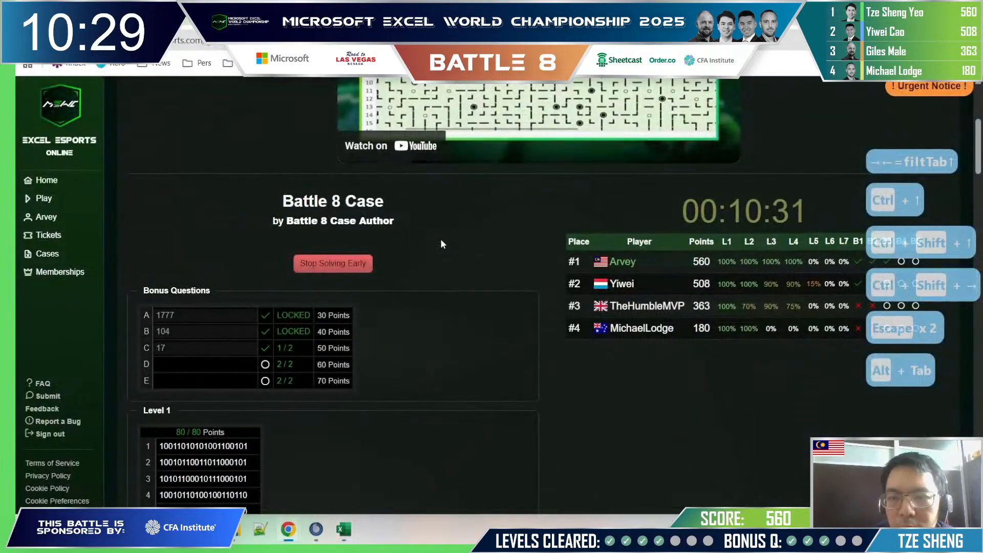
scroll(441, 357, down, 1)
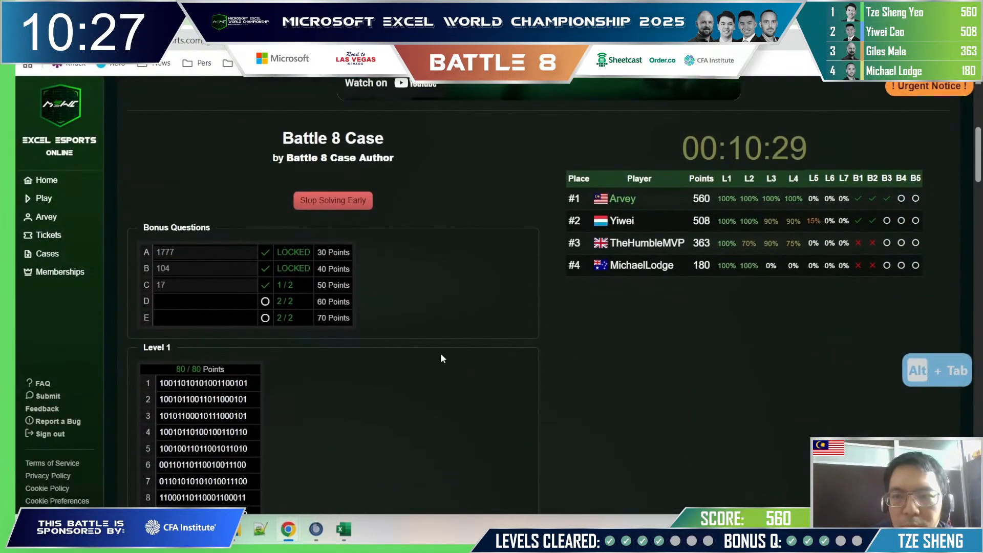
key(alt+Tab)
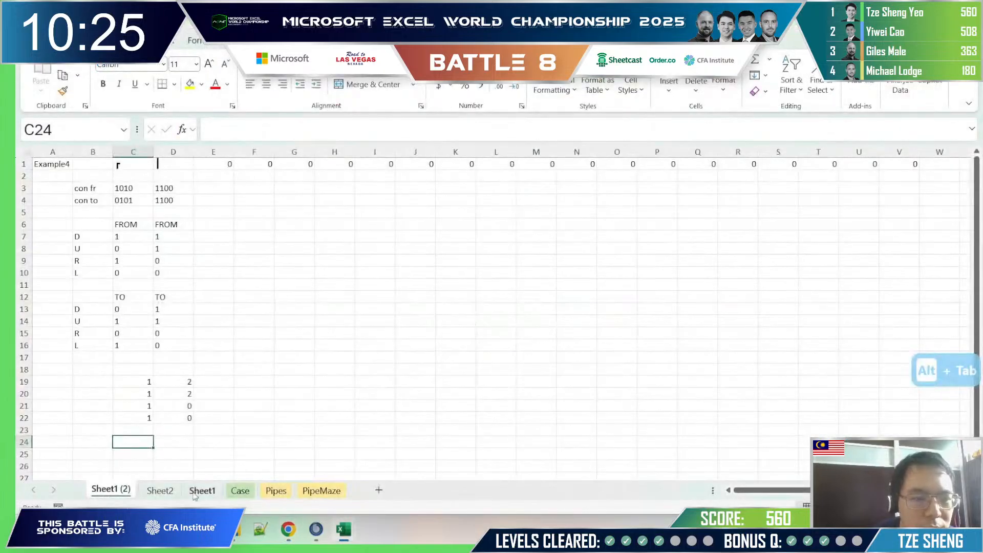
Step: Read the Level 5 rules, the worked example and the hints for games 81 to 83 on the Case sheet
click(240, 491)
scroll(139, 302, down, 2)
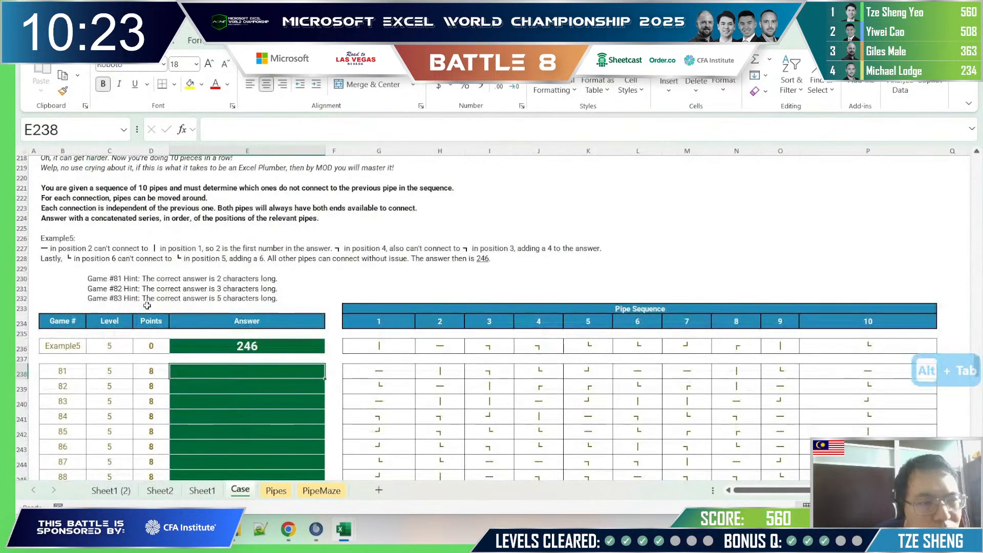
scroll(168, 310, down, 1)
key(Up)
key(Up)
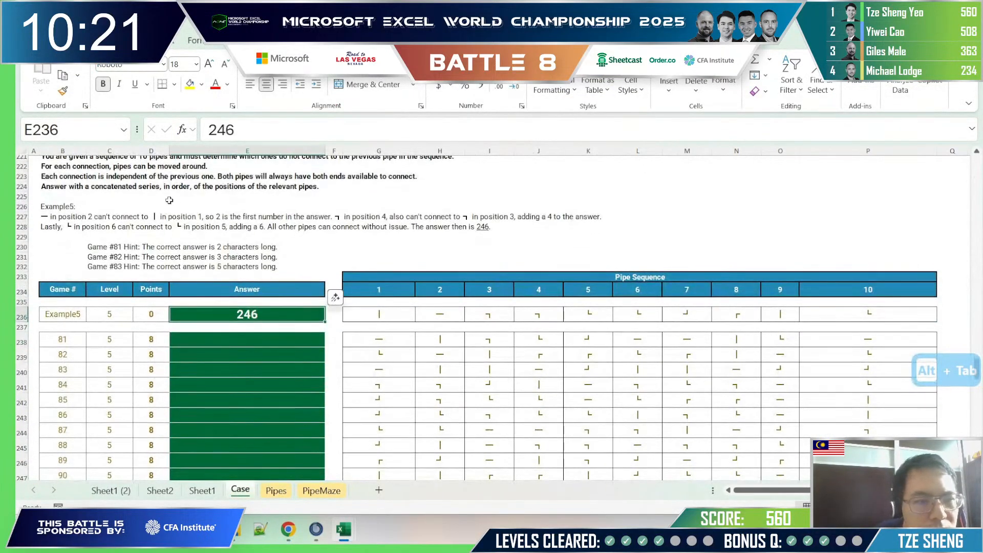
click(101, 226)
click(304, 244)
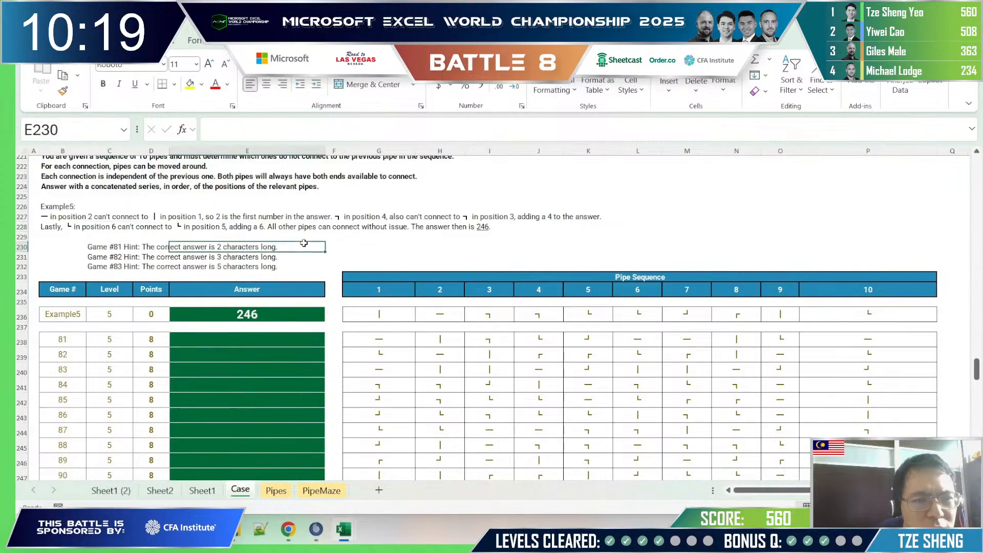
click(361, 266)
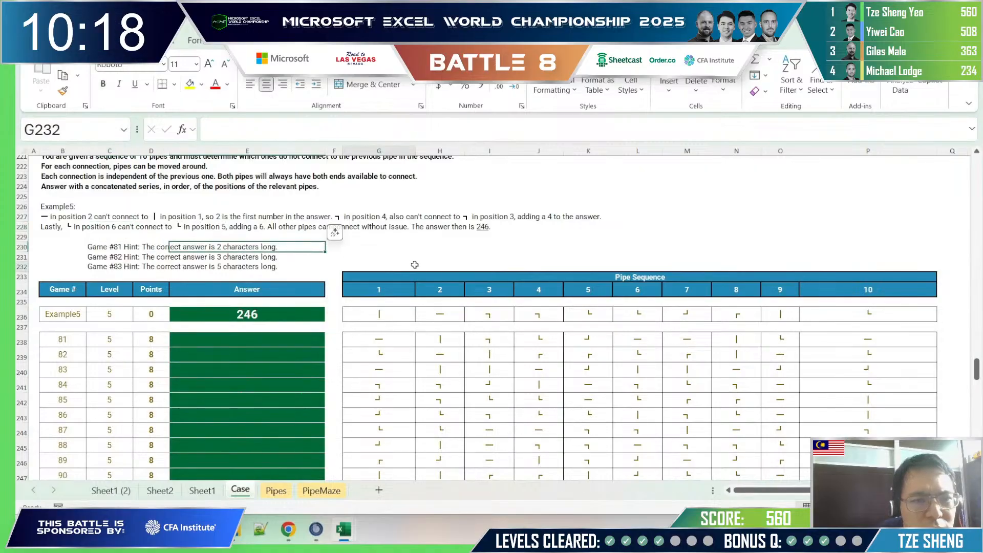
click(268, 354)
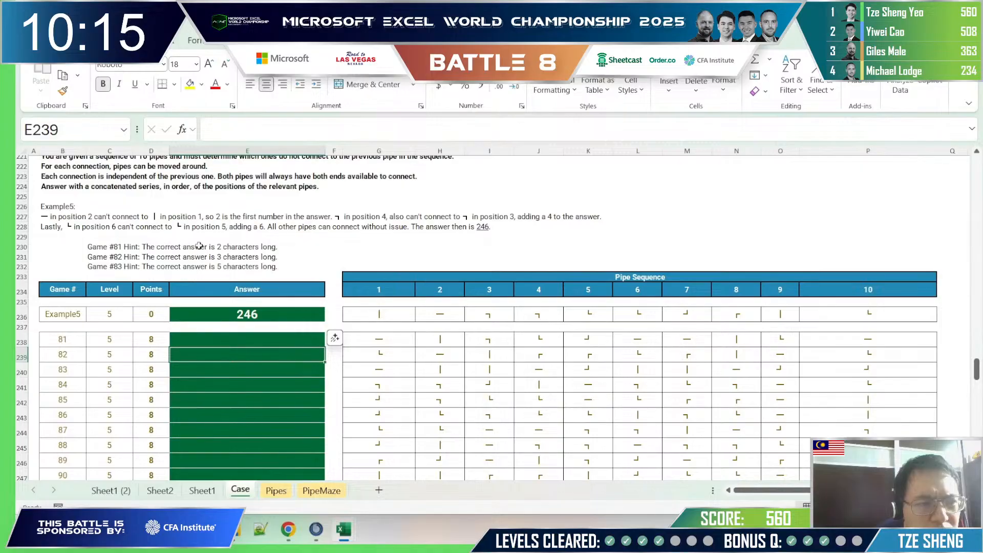
click(270, 237)
click(395, 266)
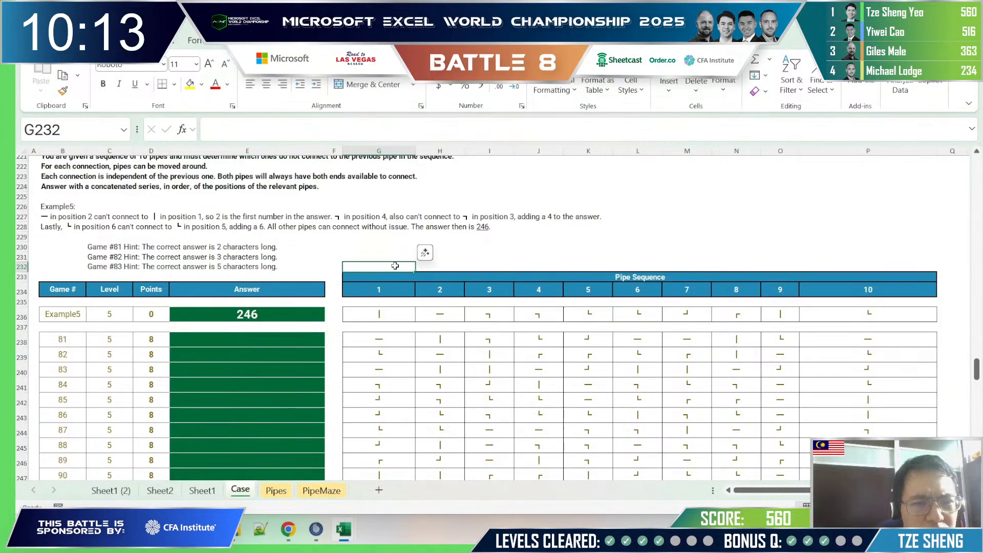
scroll(167, 227, up, 2)
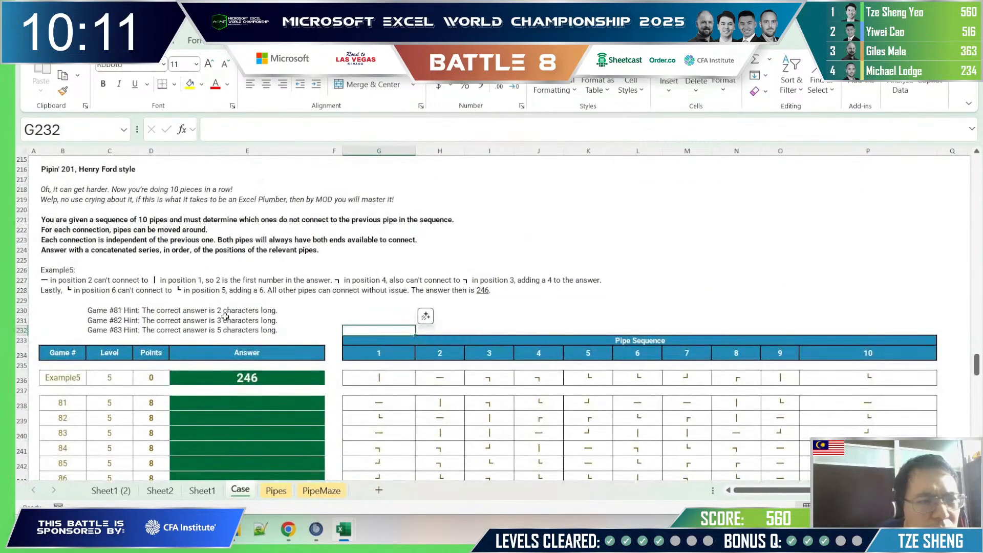
Step: Work out which pipes in game 81's sequence fail to connect and enter 2678 as its answer in E238
click(280, 405)
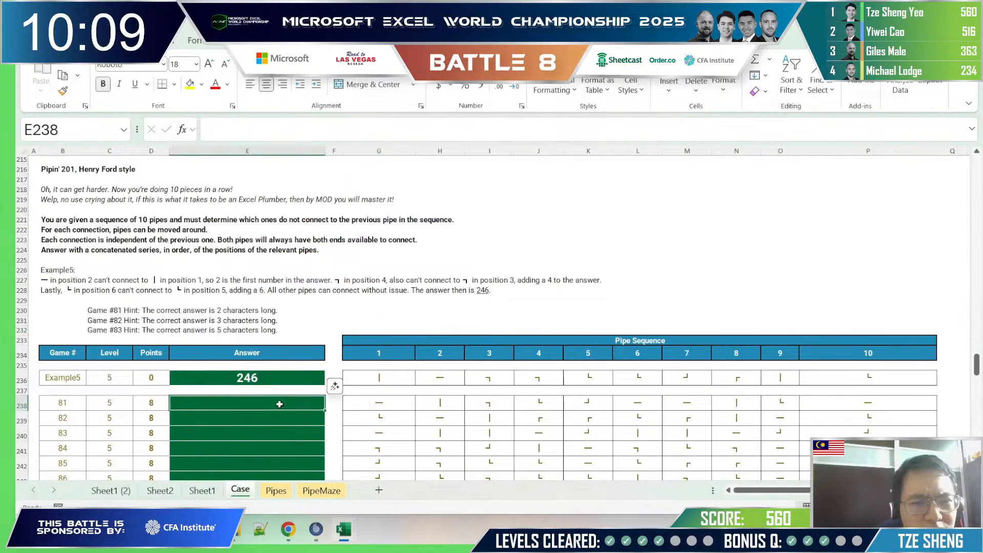
click(364, 403)
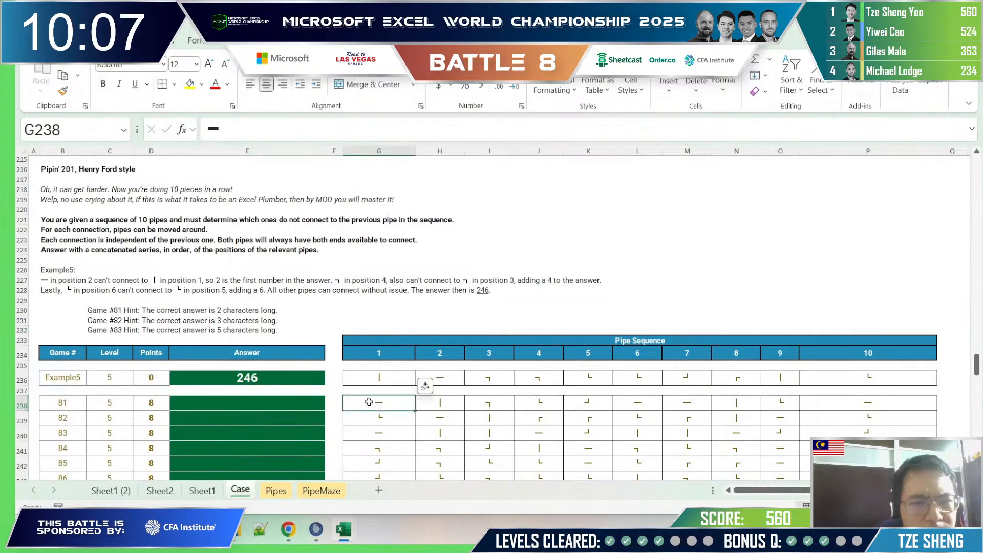
click(254, 408)
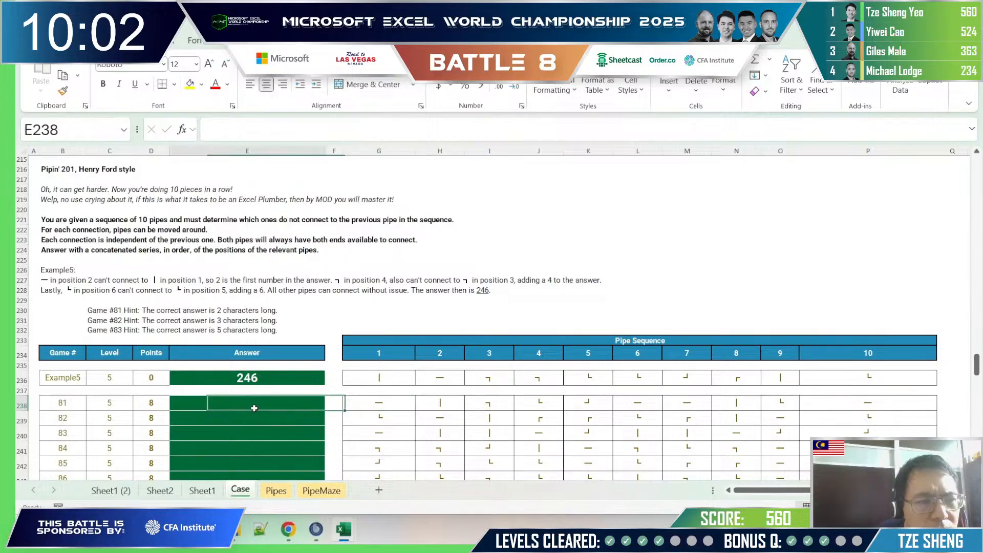
click(364, 408)
click(264, 403)
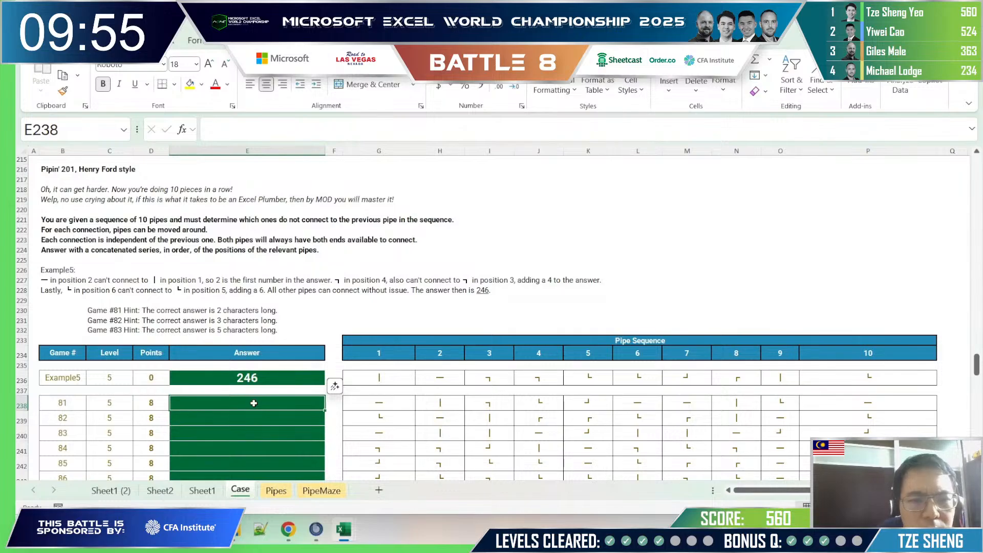
text(2)
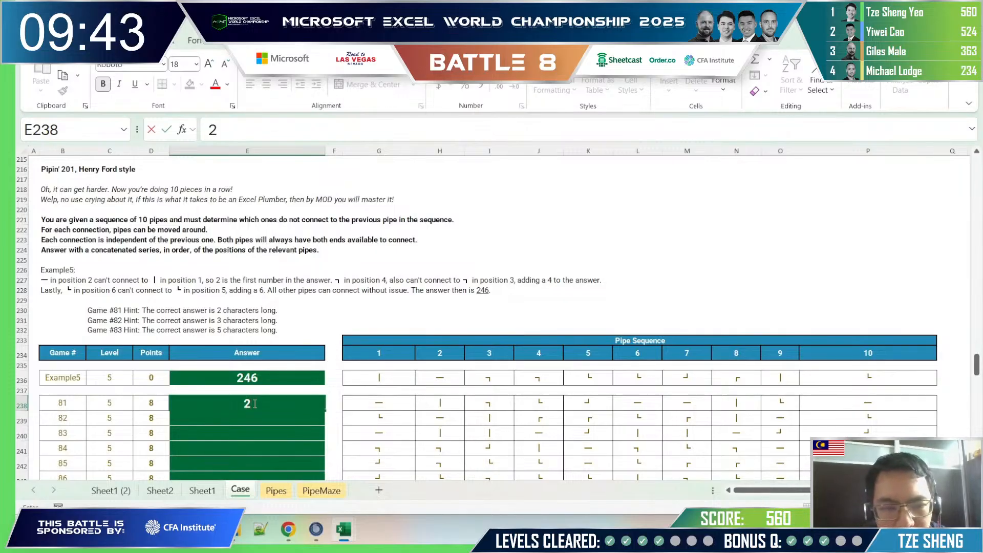
text(6)
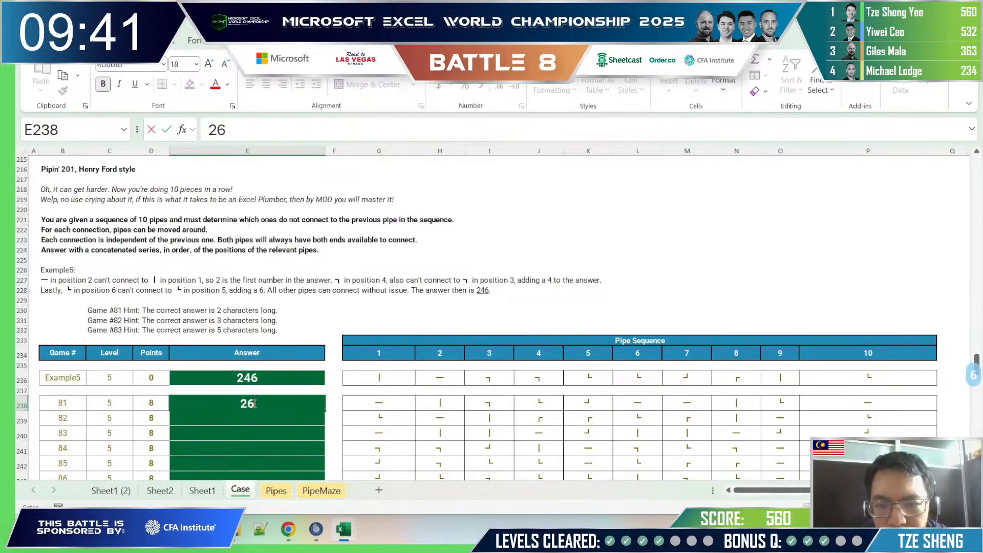
text(78)
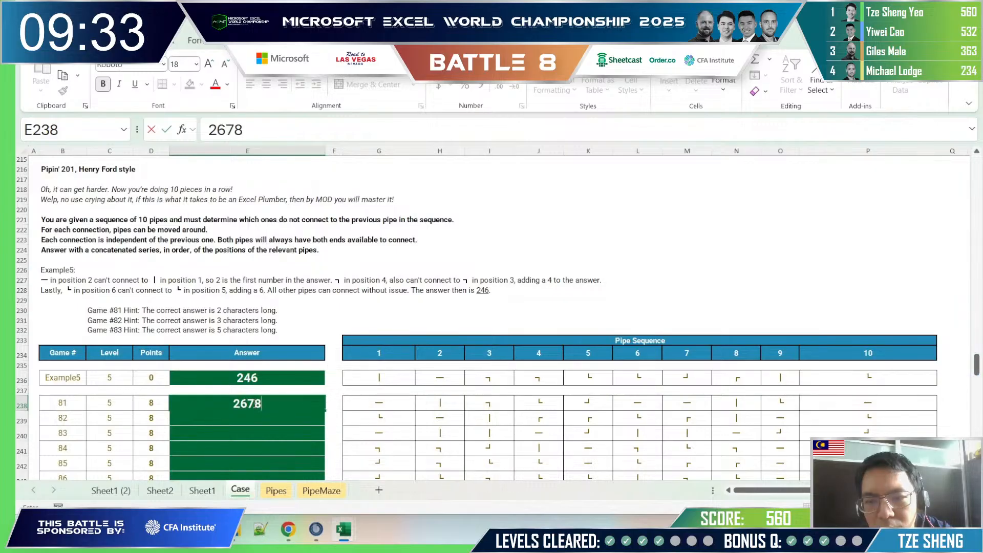
key(Return)
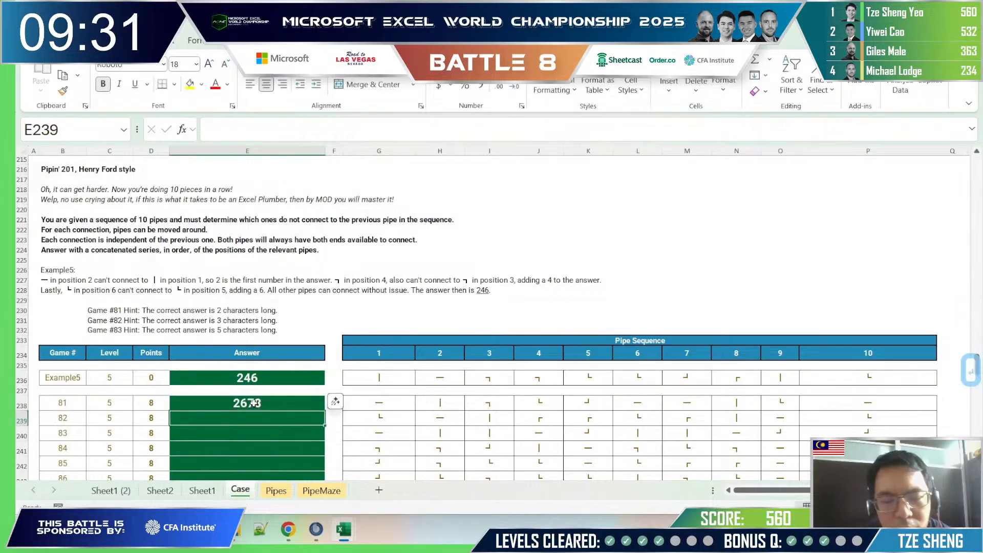
Step: Check which cells the Vertical connection formula in T4 multiplies on the Pipes sheet, leaving U4 under Horizontal empty
key(Up)
key(Up)
key(Up)
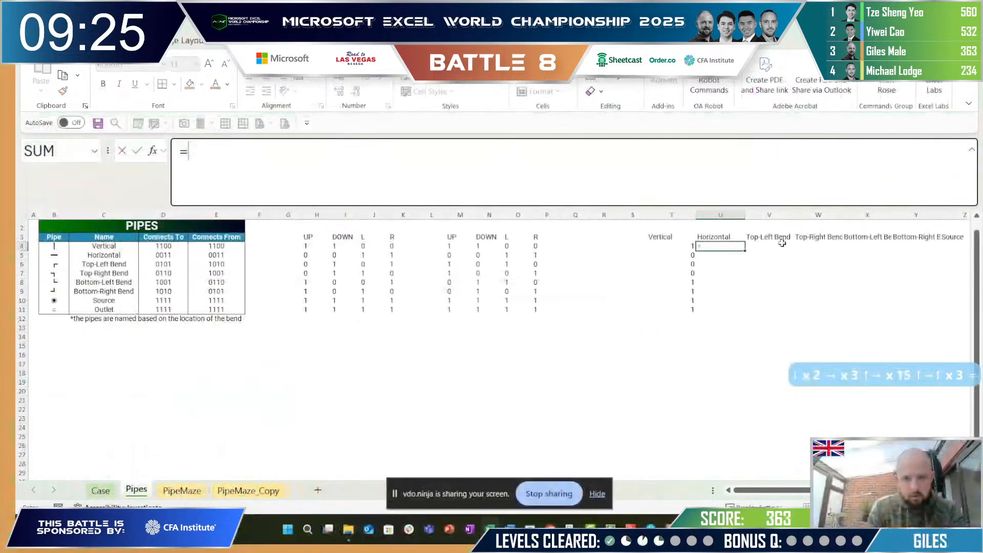
key(Escape)
key(Left)
key(Right)
key(Left)
key(F2)
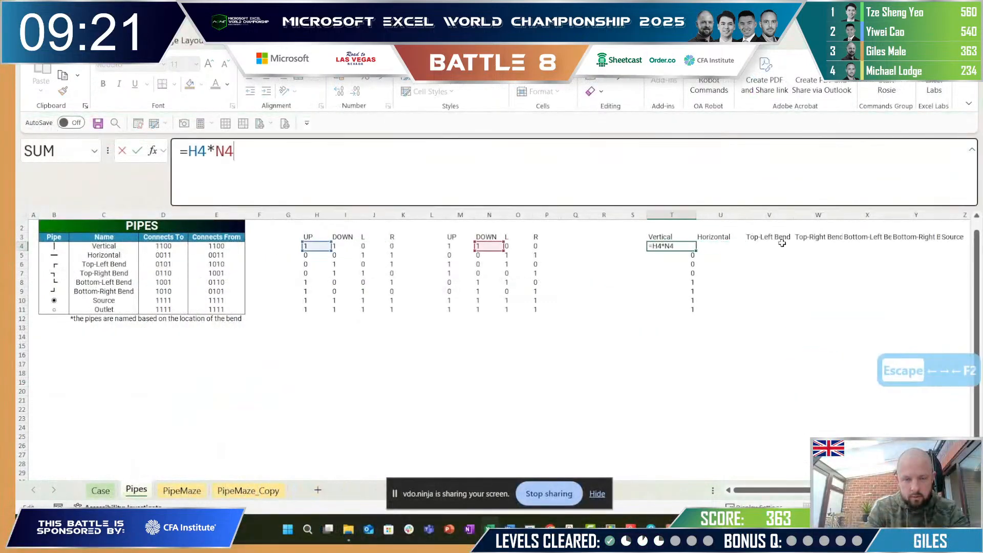
key(Escape)
key(Right)
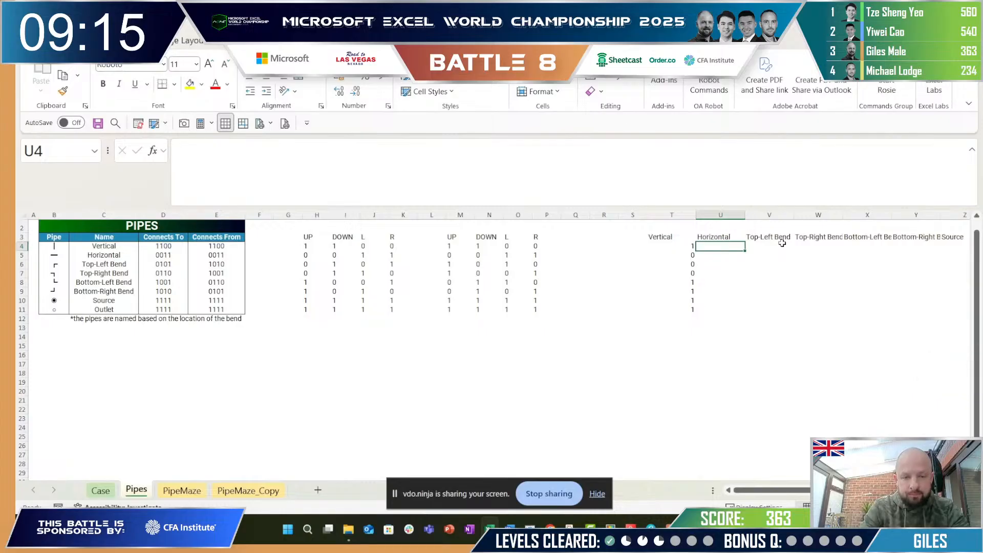
key(Left)
key(Right)
key(Escape)
key(Escape)
key(Left)
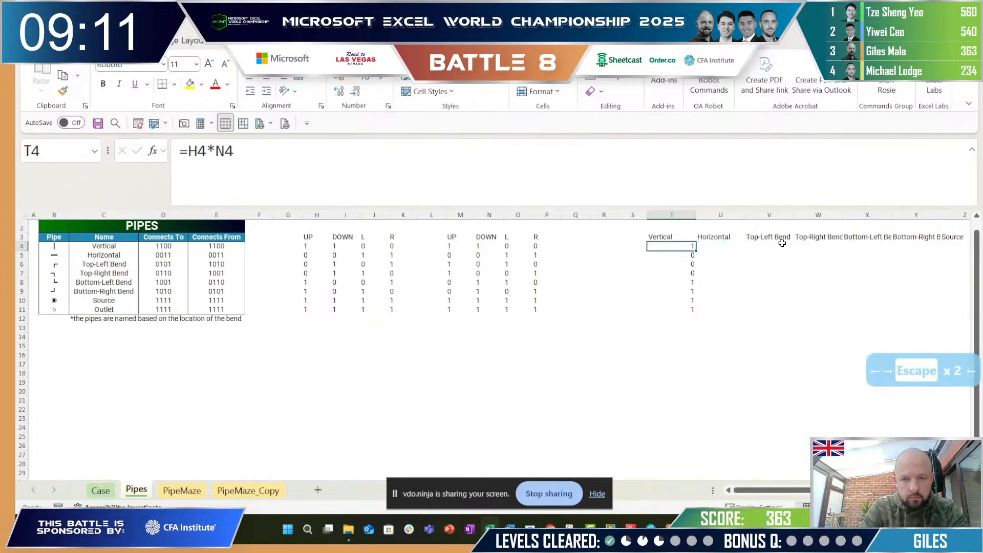
key(Right)
key(Left)
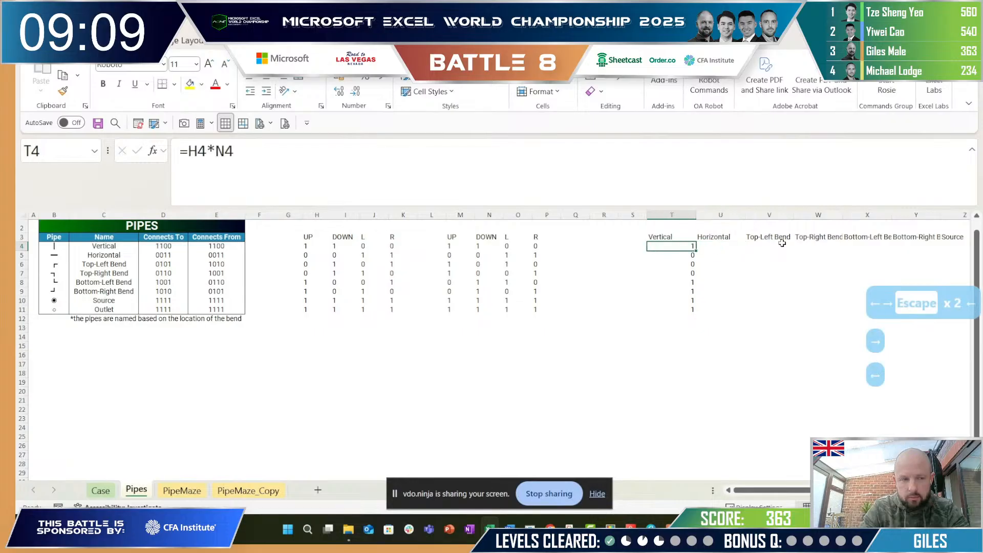
key(Right)
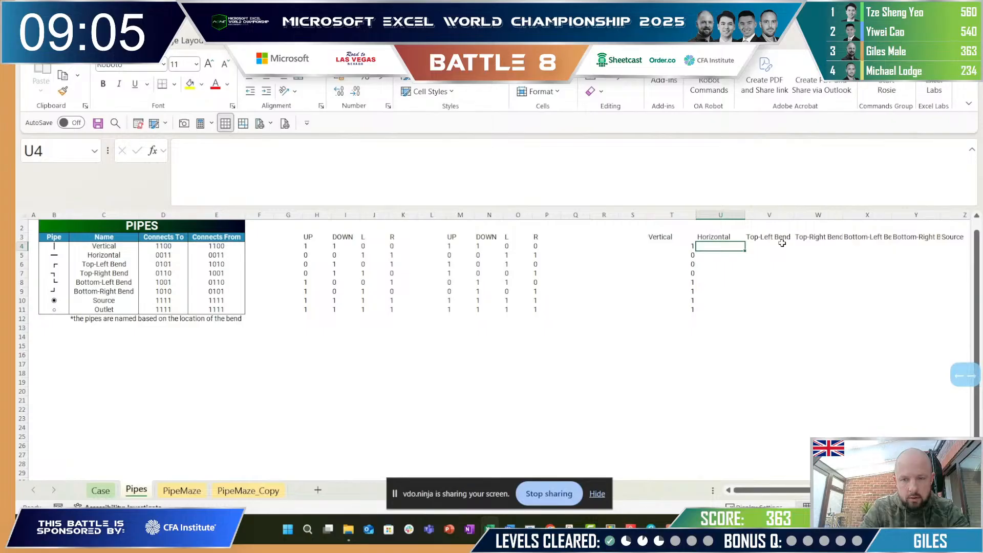
key(Left)
key(Right)
Step: Add the label "Connnect to" in T2 above the Vertical column heading
key(Left)
key(Up)
key(Up)
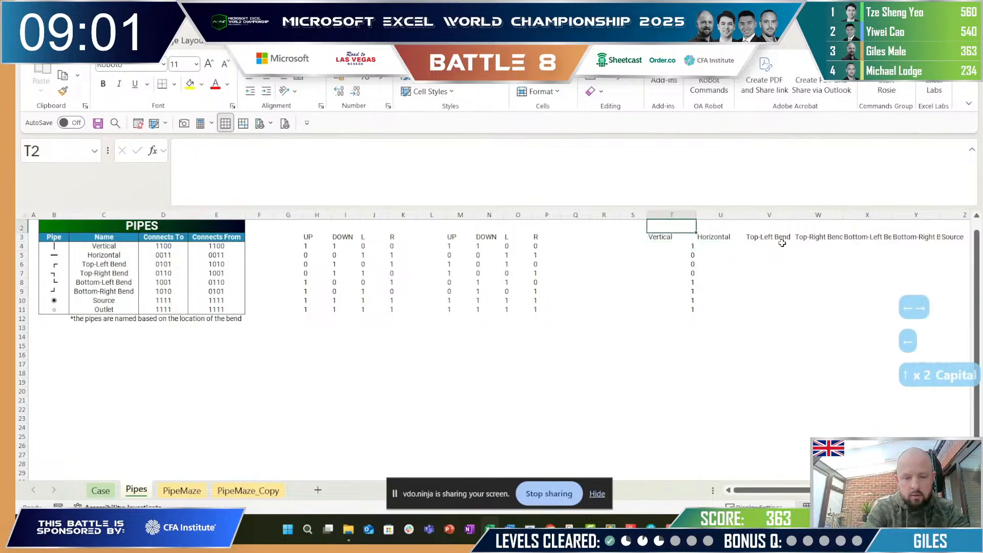
text(Connnect)
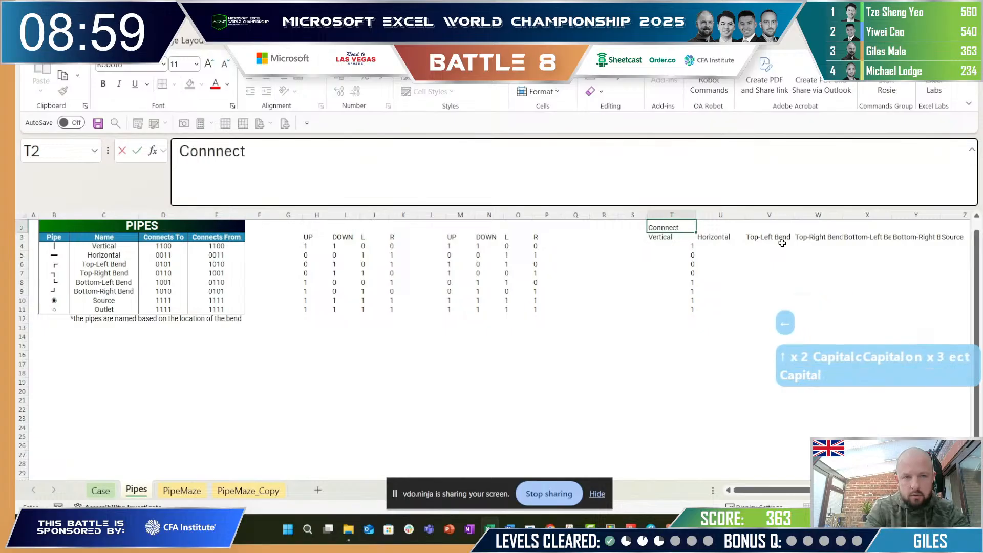
text( to)
key(Return)
Step: Recheck the H4 and N4 references in the T4 formula as a model for the Horizontal column
key(Down)
key(F2)
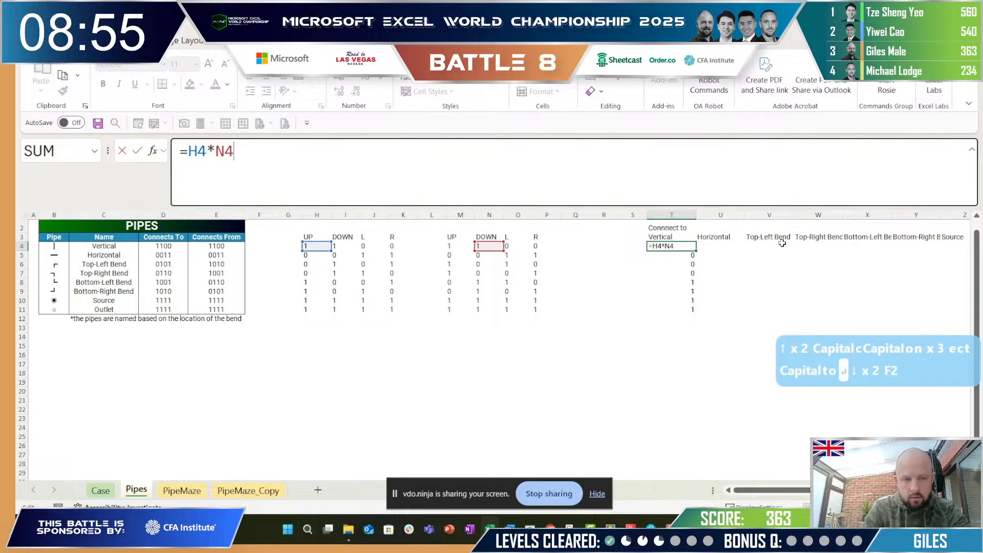
key(Escape)
key(Up)
key(Down)
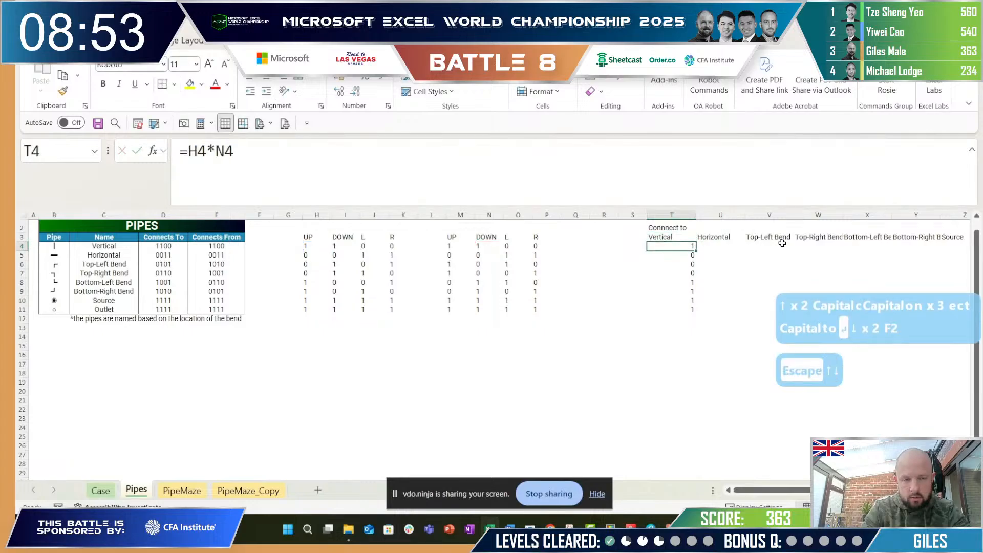
key(Escape)
key(Right)
key(F2)
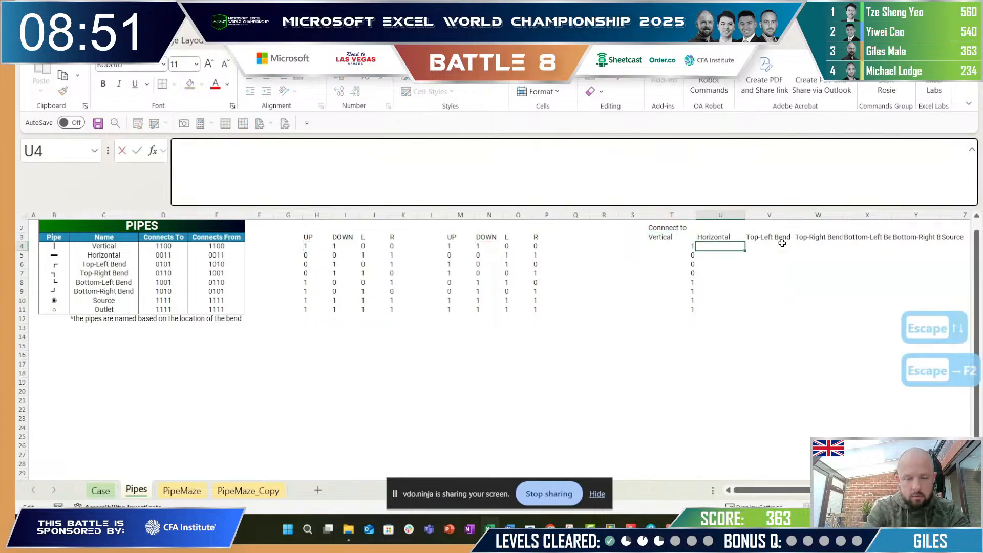
key(Escape)
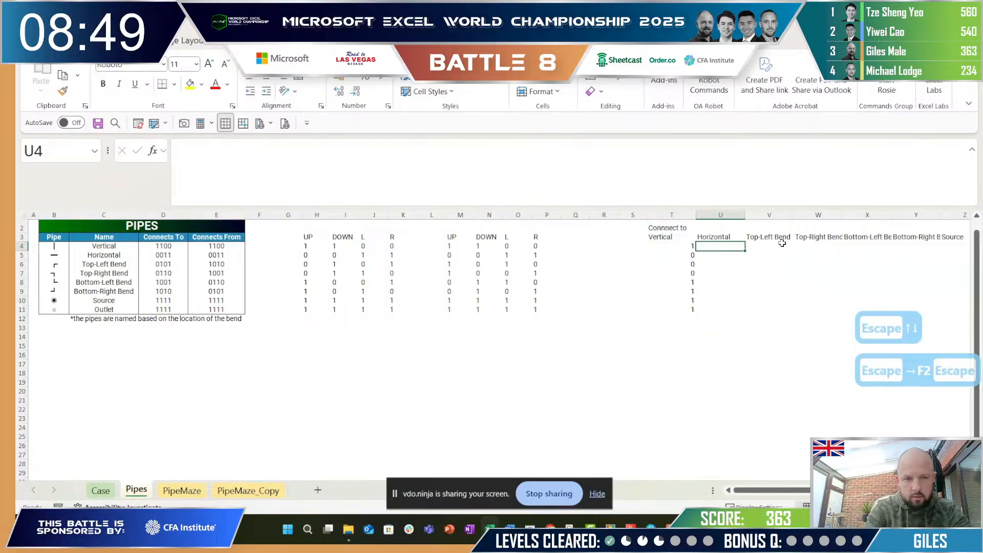
key(Escape)
key(Left)
key(F2)
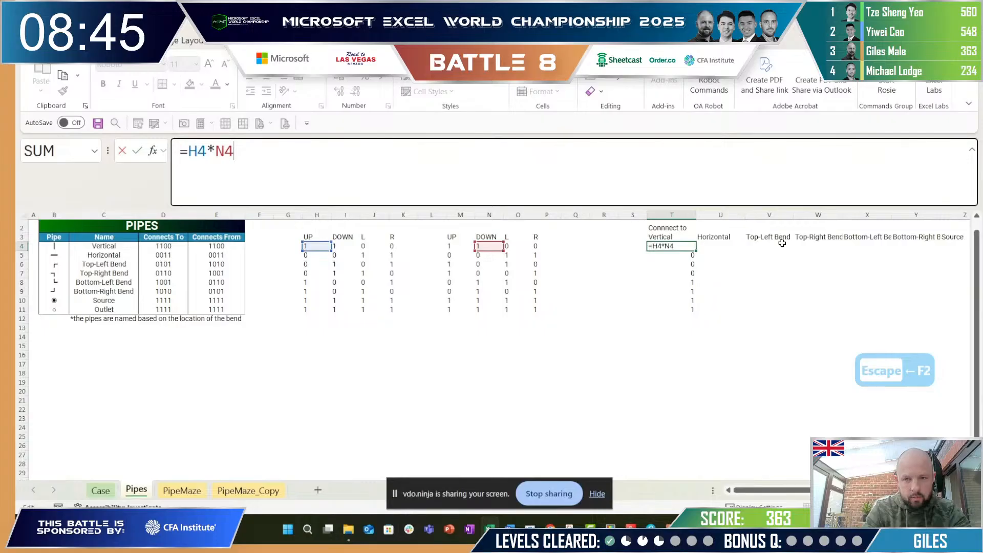
key(Escape)
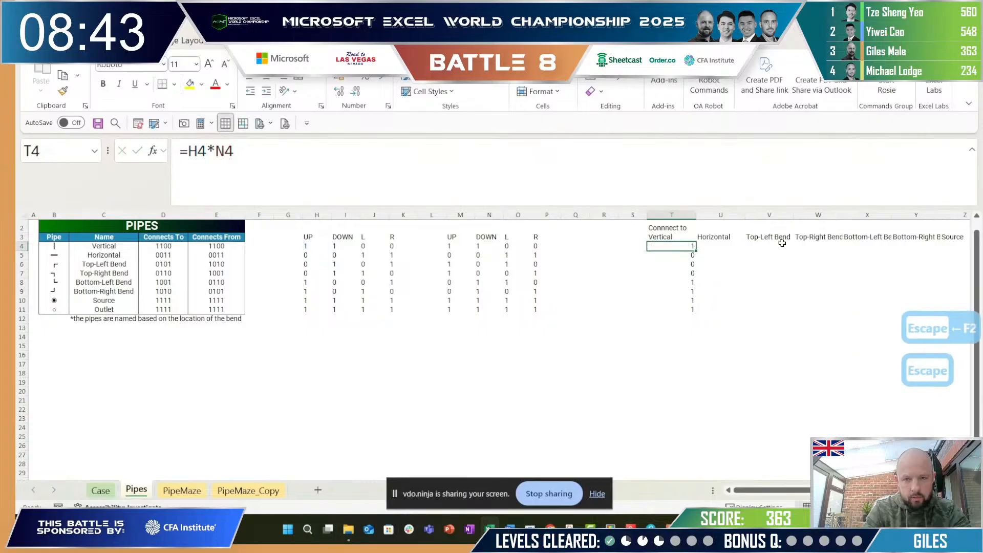
Step: Examine the copied formulas in the rows below T4 in the Vertical column against the pipe direction values
key(Right)
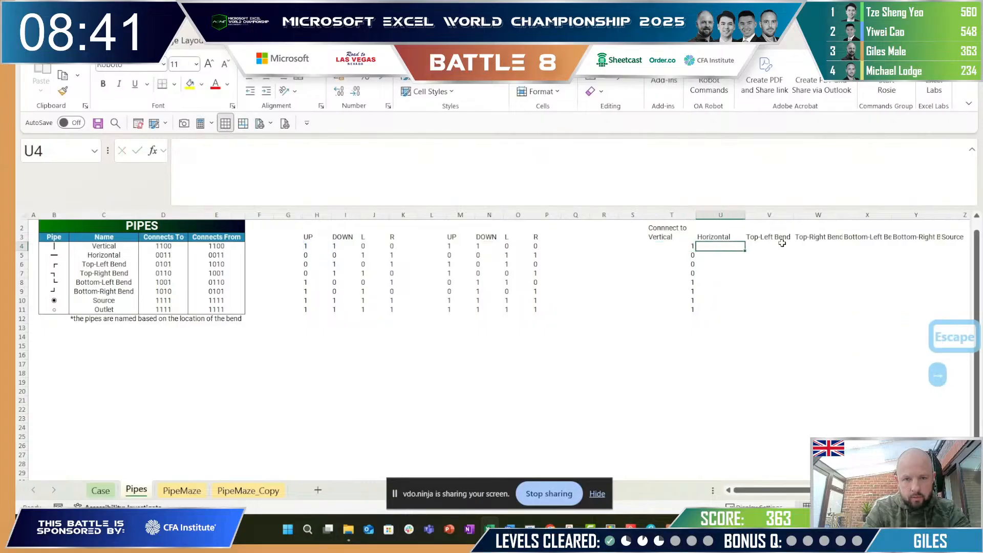
key(Left)
key(Down)
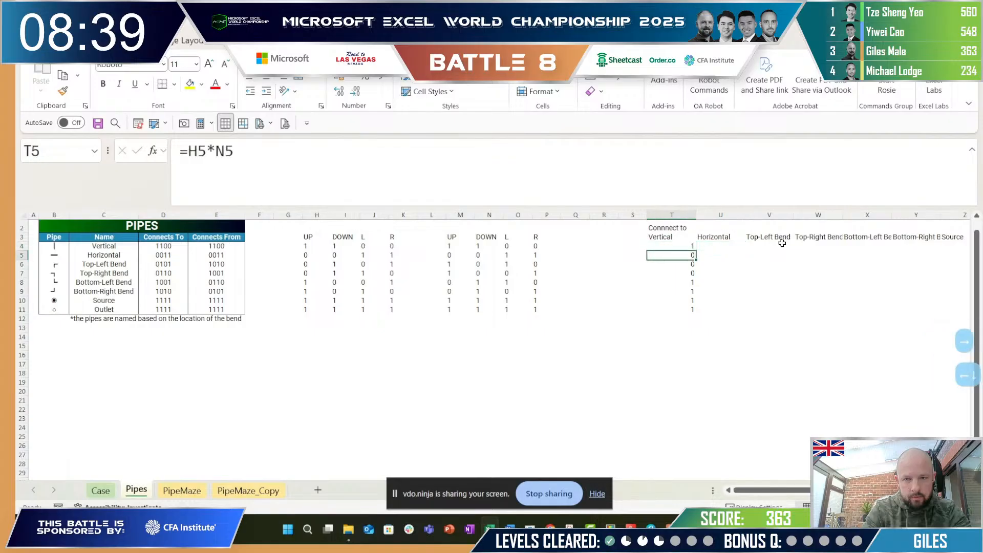
key(Down)
key(Down)
key(Up)
key(Up)
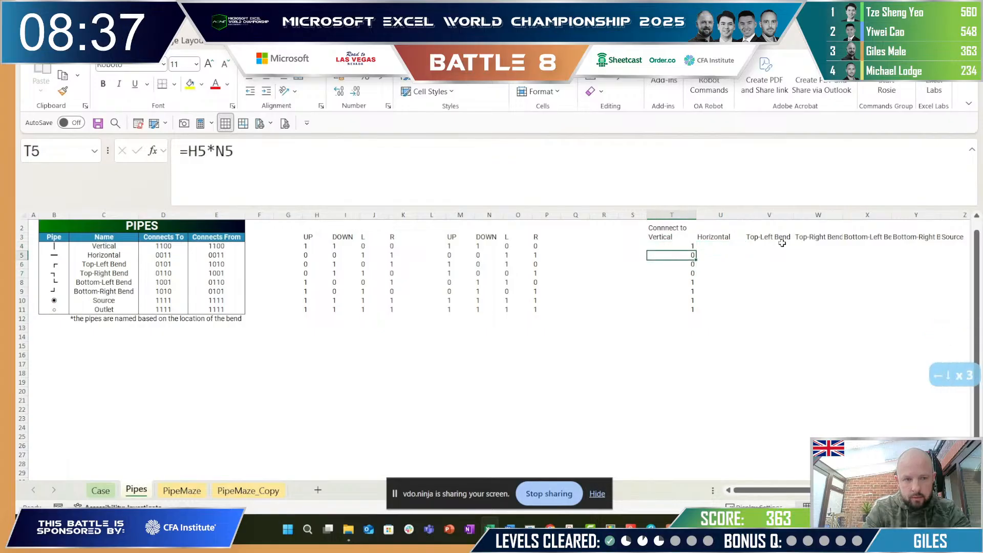
key(Down)
key(Down)
key(Down)
key(Up)
key(Up)
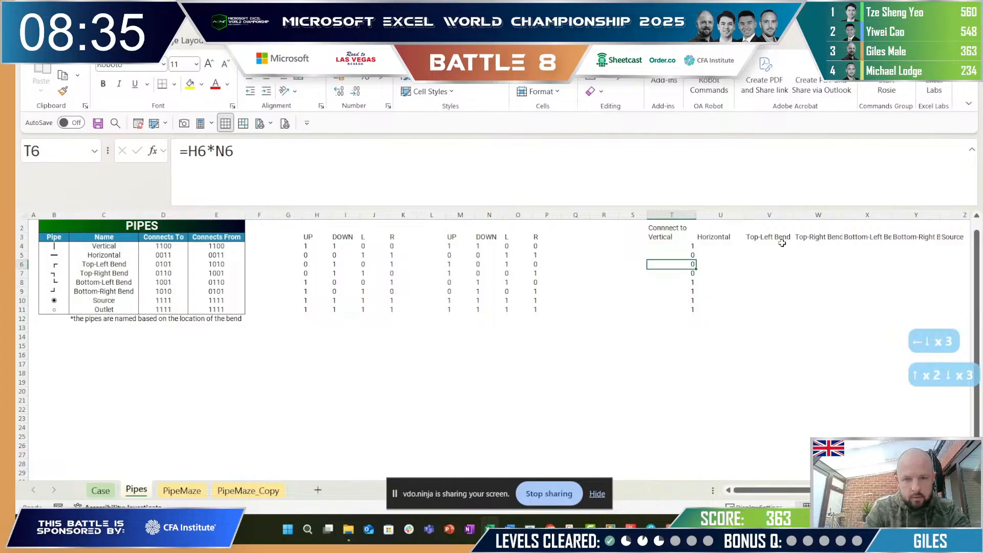
key(Up)
key(Up)
key(F2)
key(Escape)
Step: Begin a formula in U4 under Horizontal that references the horizontal pipe's L and R values in J5:K5
key(Right)
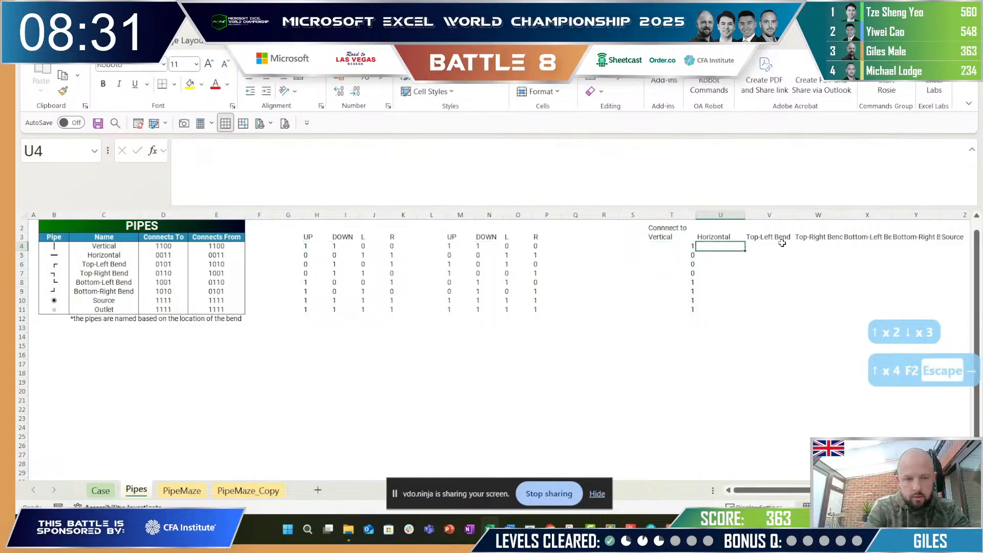
text(=)
key(Left)
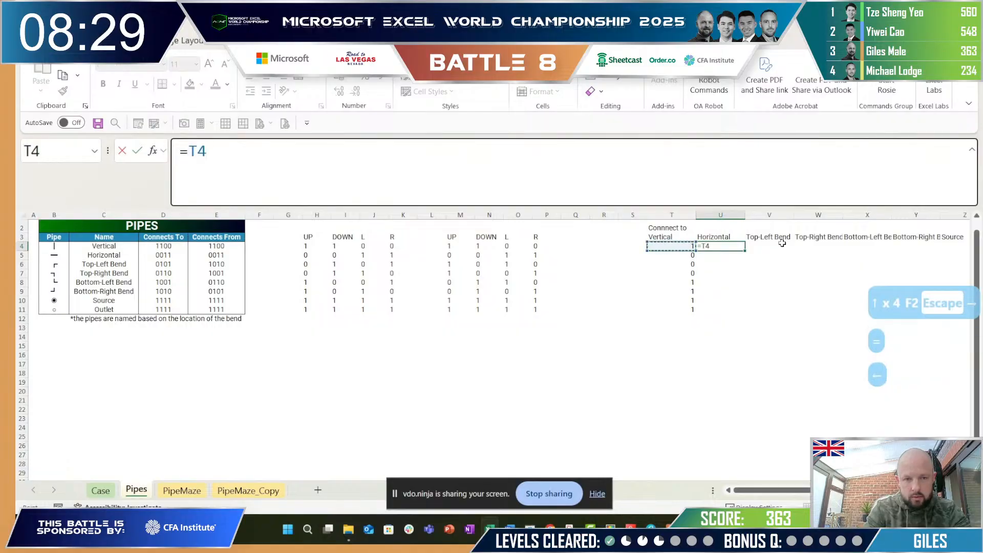
key(Left)
key(Left)
key(Left)
key(Left)
key(Left)
key(Left)
key(Left)
key(Left)
key(Left)
key(Left)
key(Left)
key(Down)
key(Right)
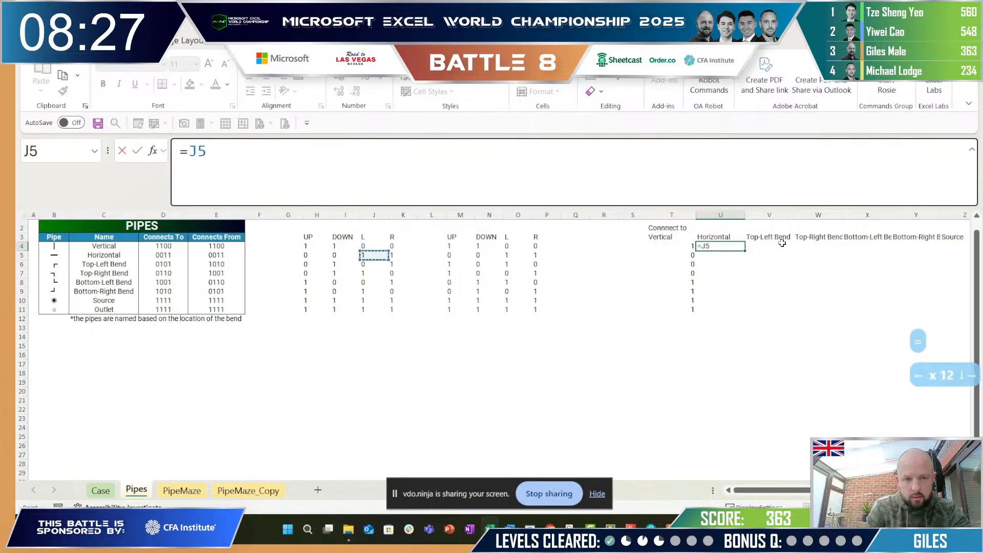
key(shift+Right)
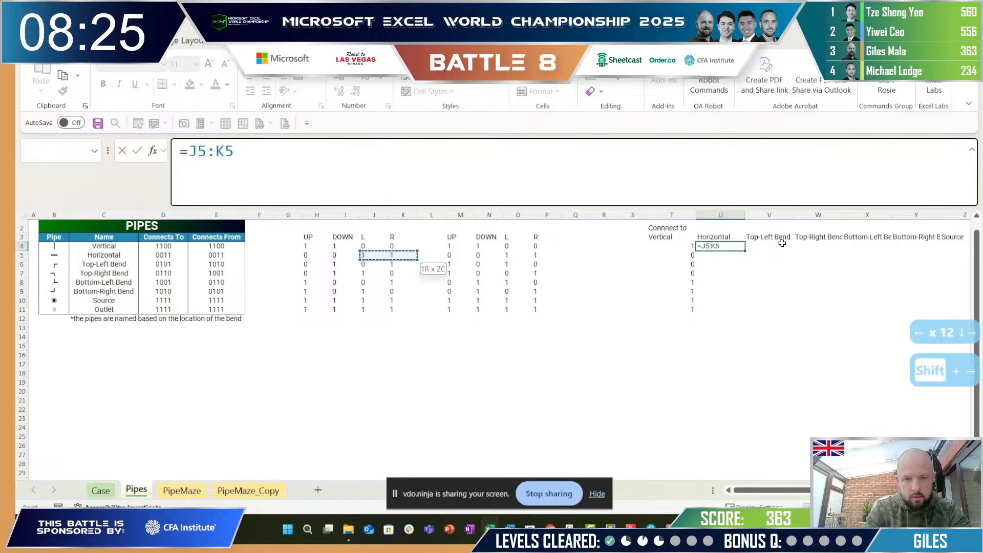
Step: Extend the U4 formula to multiply by the L and R values of the second direction table's first row, O4:P4
text(*)
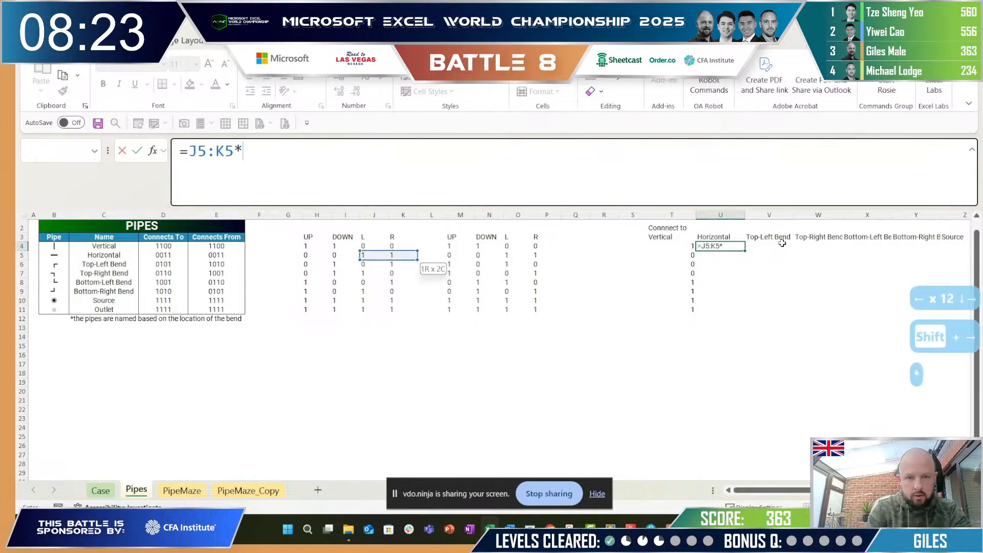
key(Left)
key(Left)
key(Left)
key(Left)
key(Left)
key(Left)
key(Down)
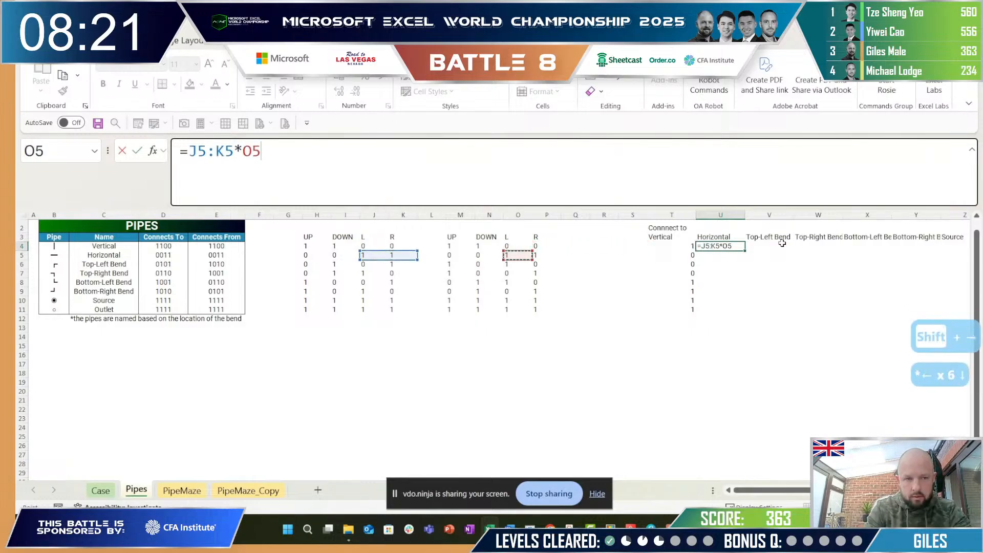
key(Left)
key(Up)
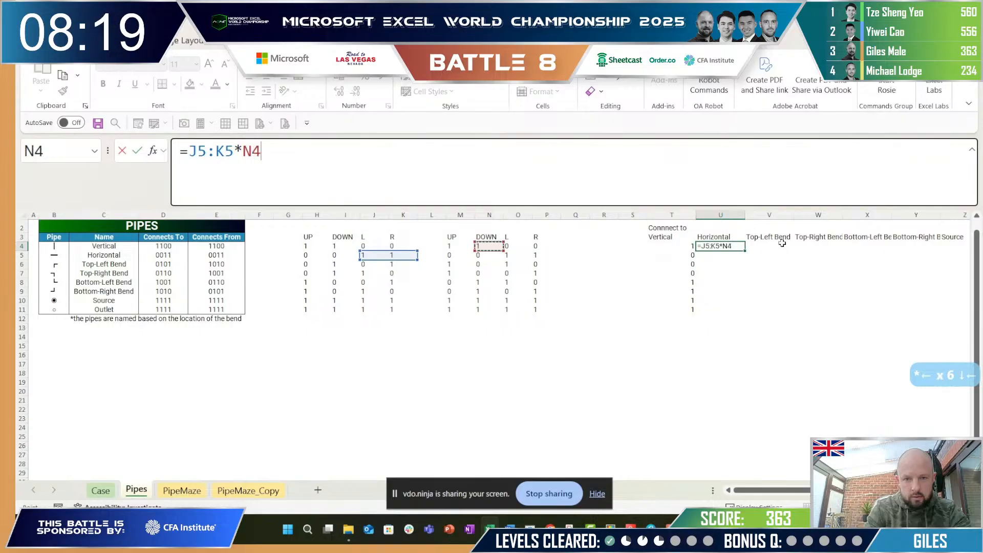
key(Right)
key(shift+Right)
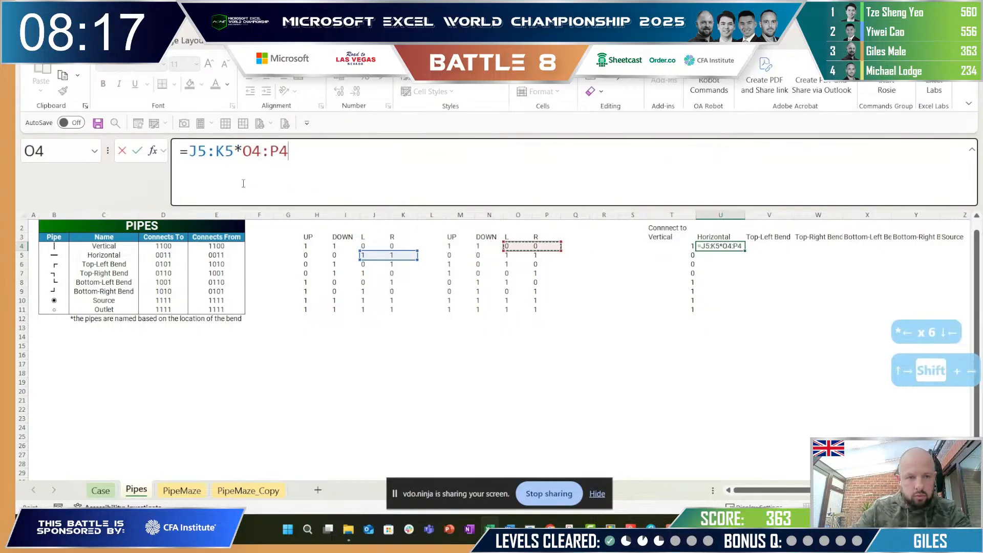
Step: Make the J5:K5 reference absolute and enter the formula =$J$5:$K$5*O4:P4 in U4
mouse_move(199, 149)
mouse_down()
mouse_move(217, 149)
mouse_move(200, 145)
mouse_up()
key(F4)
key(Return)
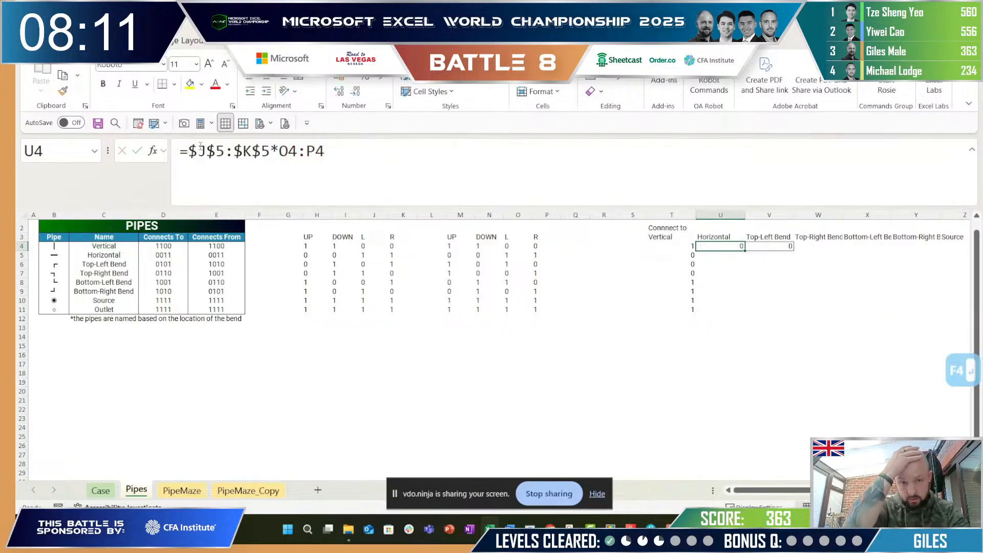
Step: Clear the Horizontal formula from U4
key(Escape)
key(Left)
key(Right)
key(Delete)
key(Left)
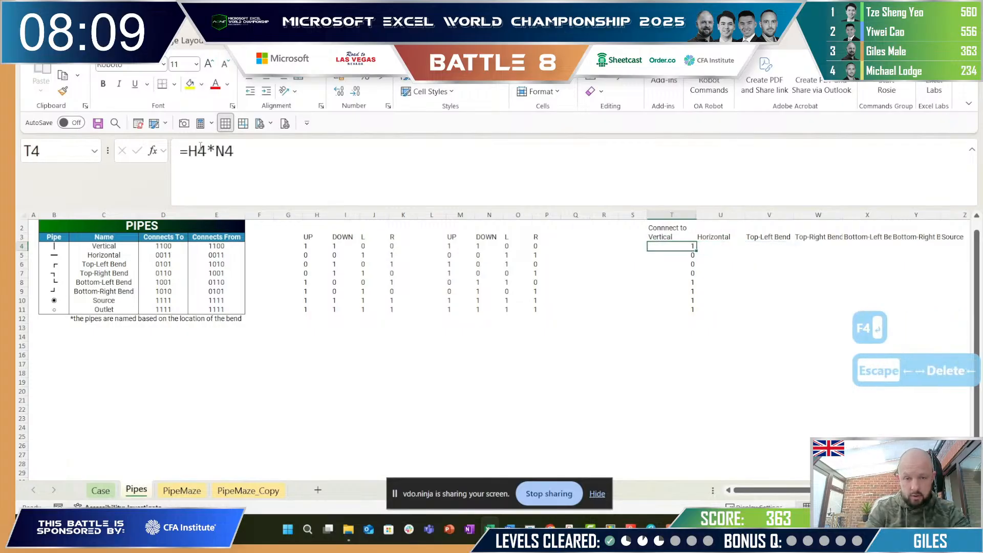
key(Right)
key(F2)
key(Escape)
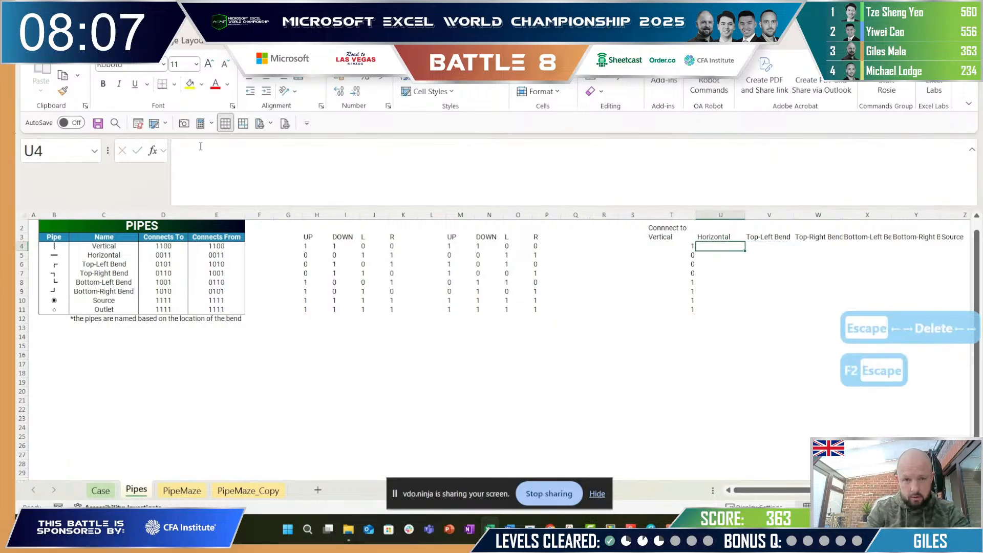
key(Down)
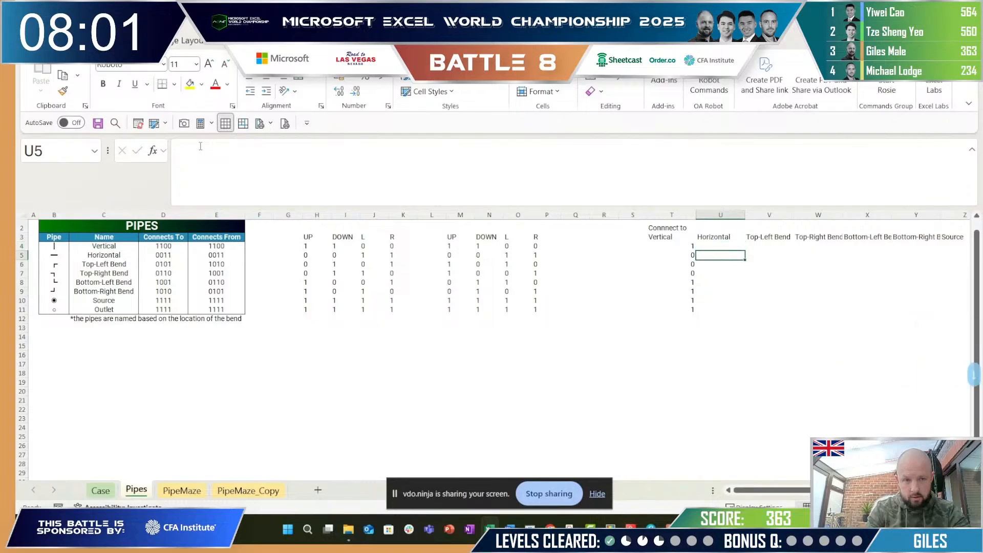
key(F2)
key(Escape)
key(Up)
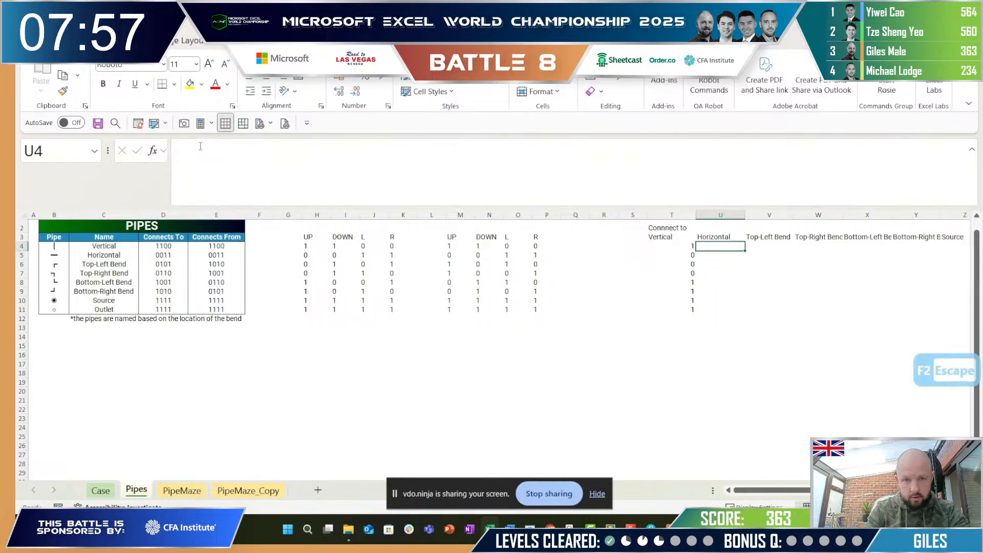
key(F2)
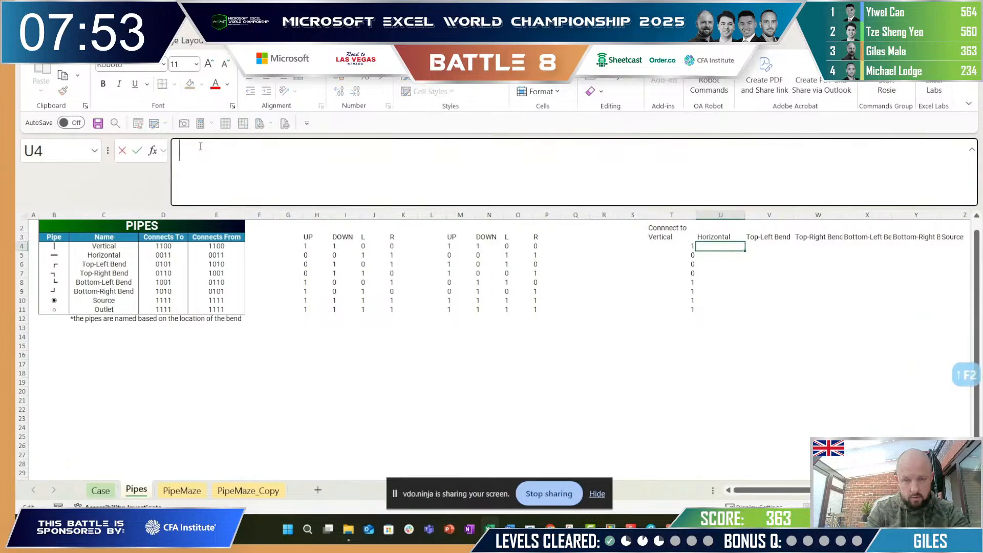
key(Escape)
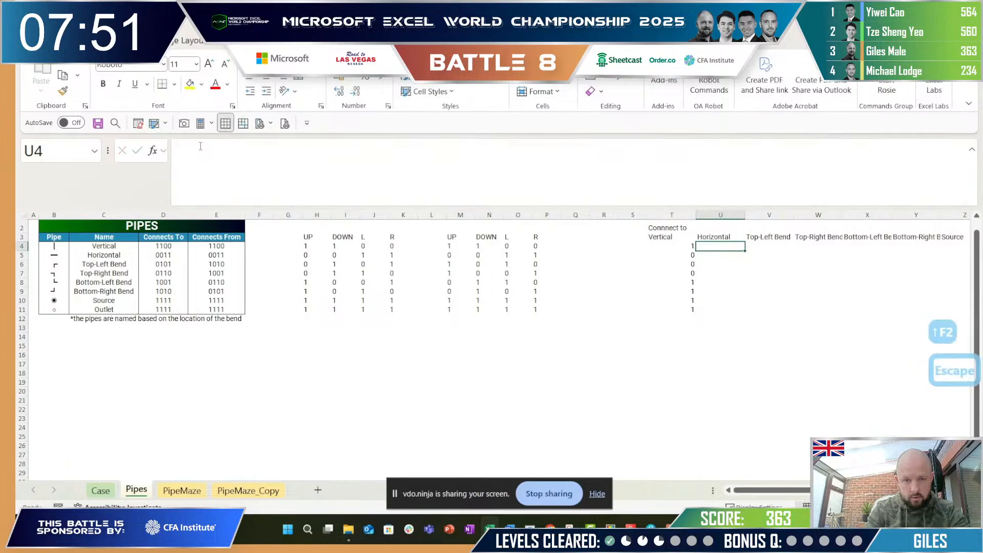
click(201, 147)
text(=)
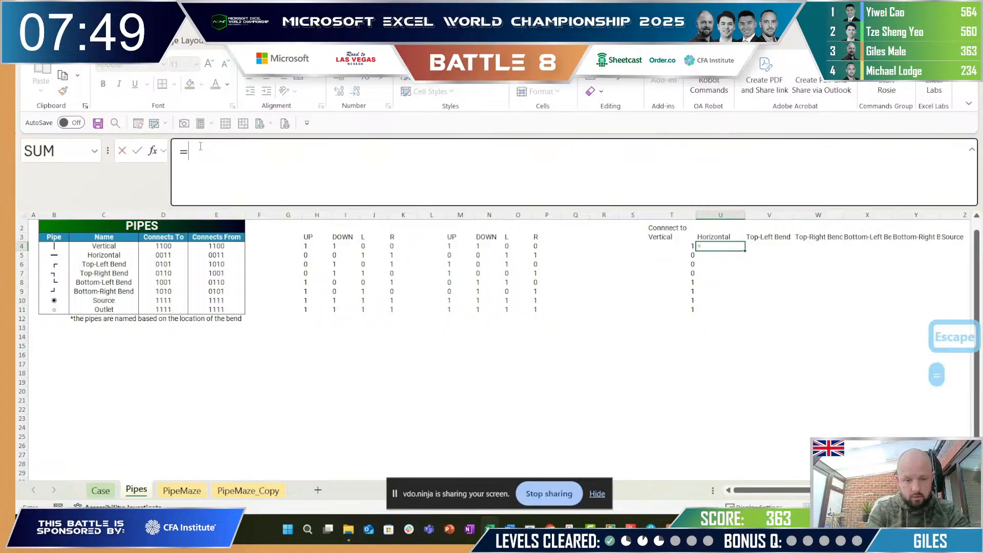
text(sum()
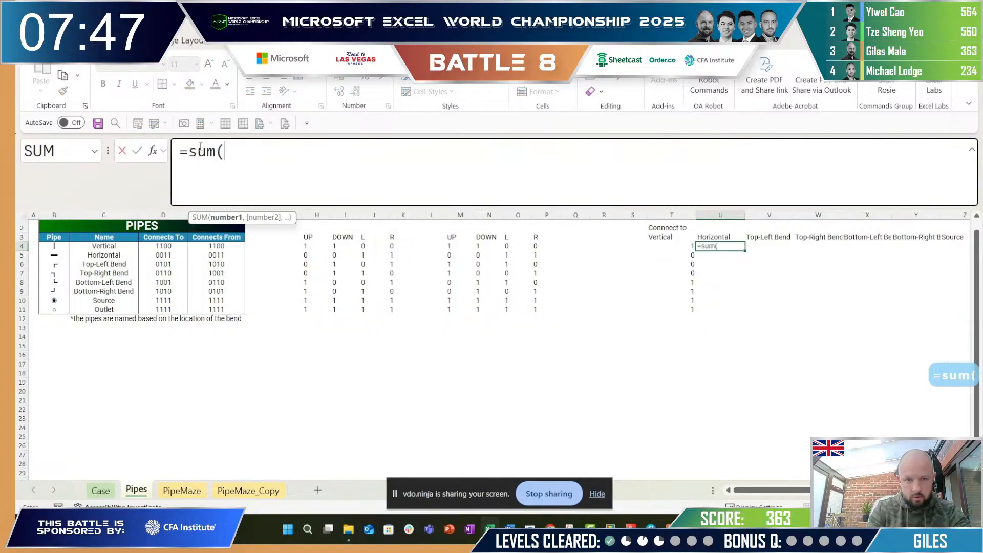
key(Escape)
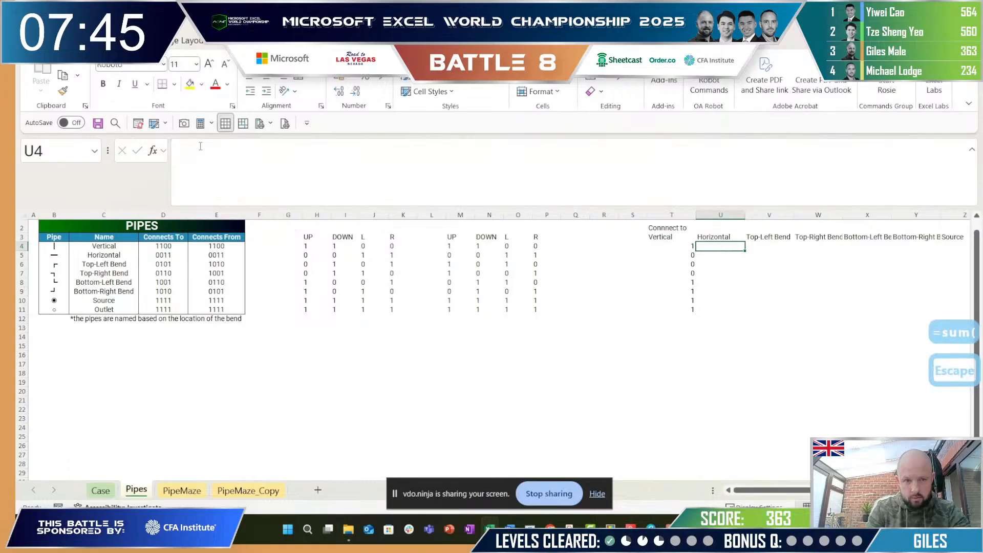
Step: Examine the row 4 direction-value cells in both direction tables and the references used by the T4 formula
key(Left)
key(Left)
key(Left)
key(Left)
key(Left)
key(Left)
key(Left)
key(Left)
key(Left)
key(Left)
key(Left)
key(Right)
key(Right)
key(Right)
key(Right)
key(Right)
key(Right)
key(Right)
key(Right)
key(Right)
key(Right)
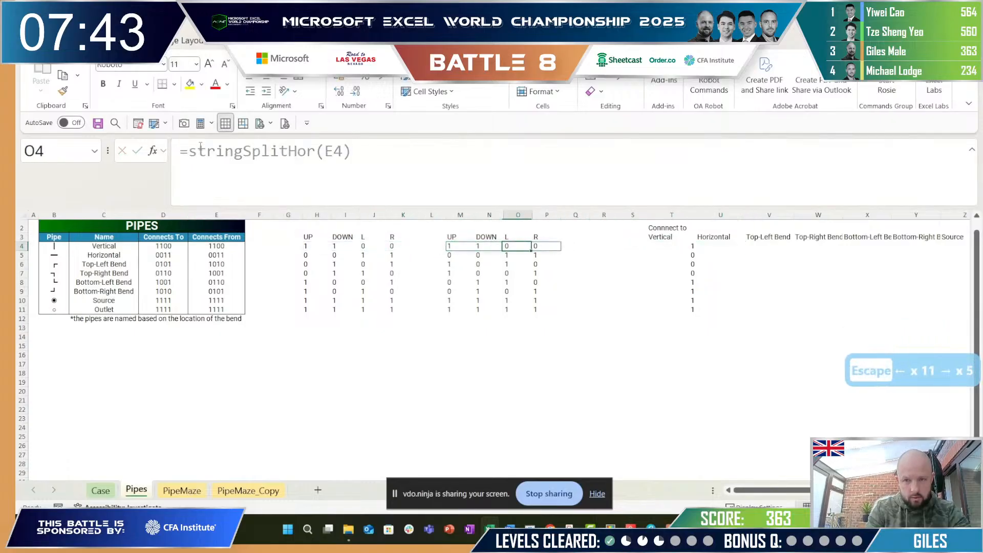
key(F2)
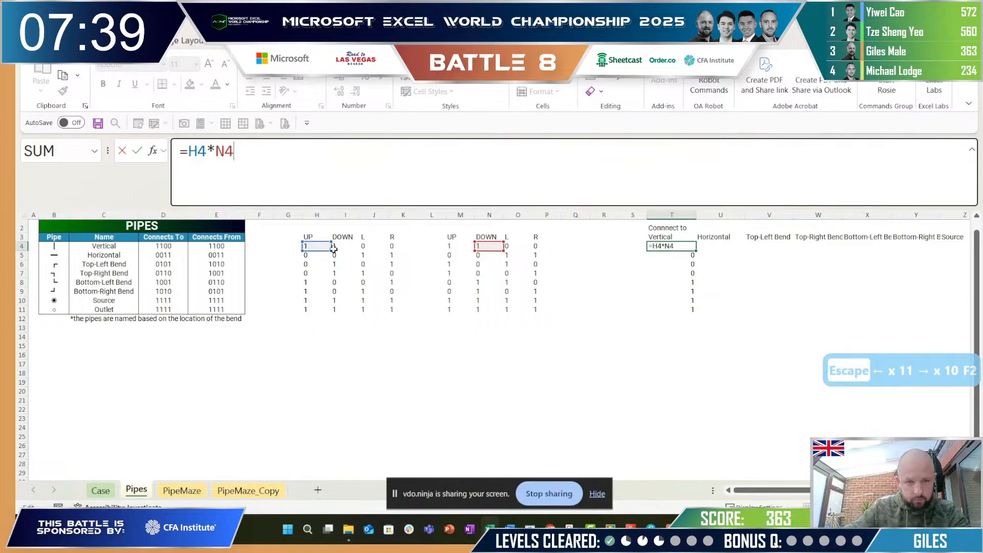
key(Escape)
Step: Begin a new formula in T4 that references the vertical pipe's four direction values as the absolute spill range $H$4#
text(=)
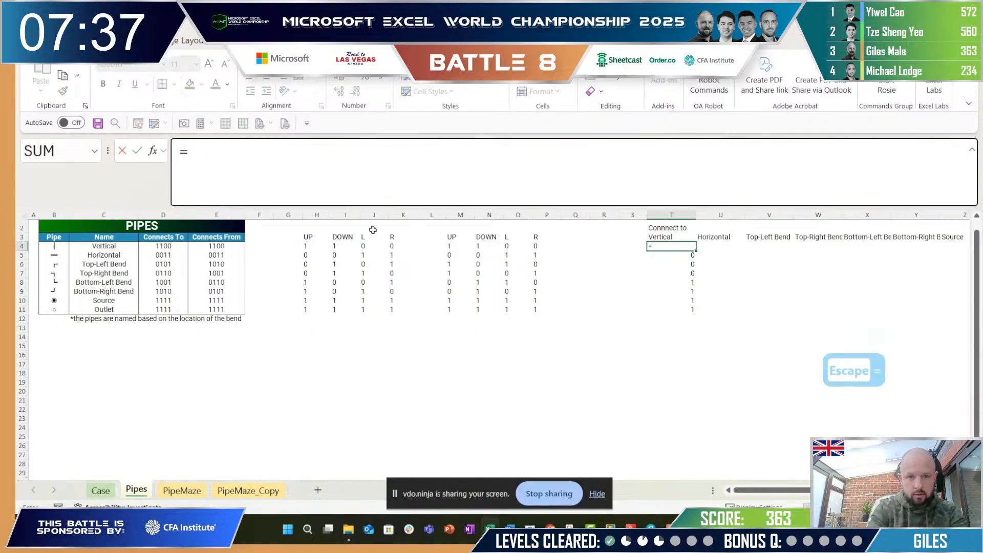
key(Left)
key(Left)
key(Left)
key(Left)
key(Left)
key(Left)
key(Left)
key(Left)
key(Left)
key(Left)
key(Left)
key(Left)
key(shift+Right)
key(shift+Right)
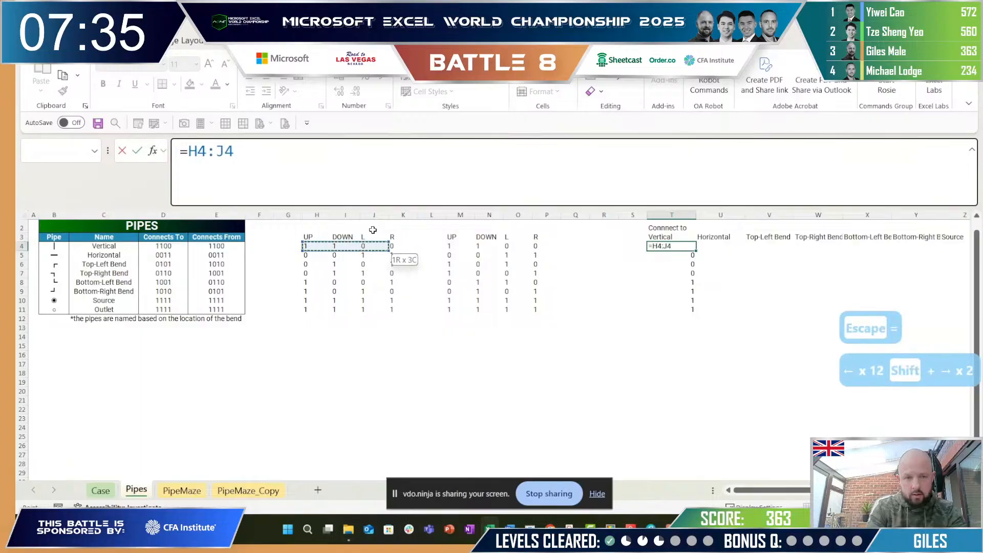
key(shift+Right)
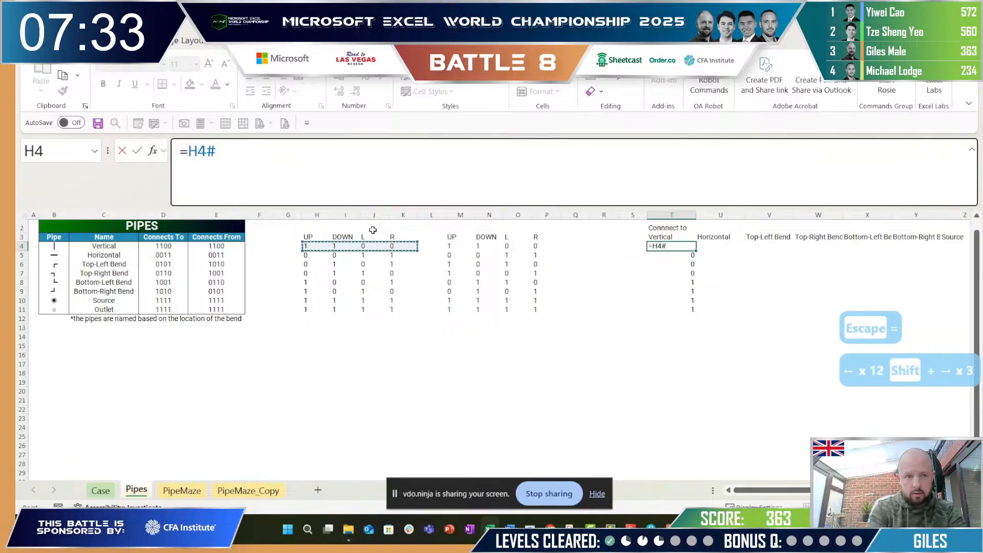
key(F4)
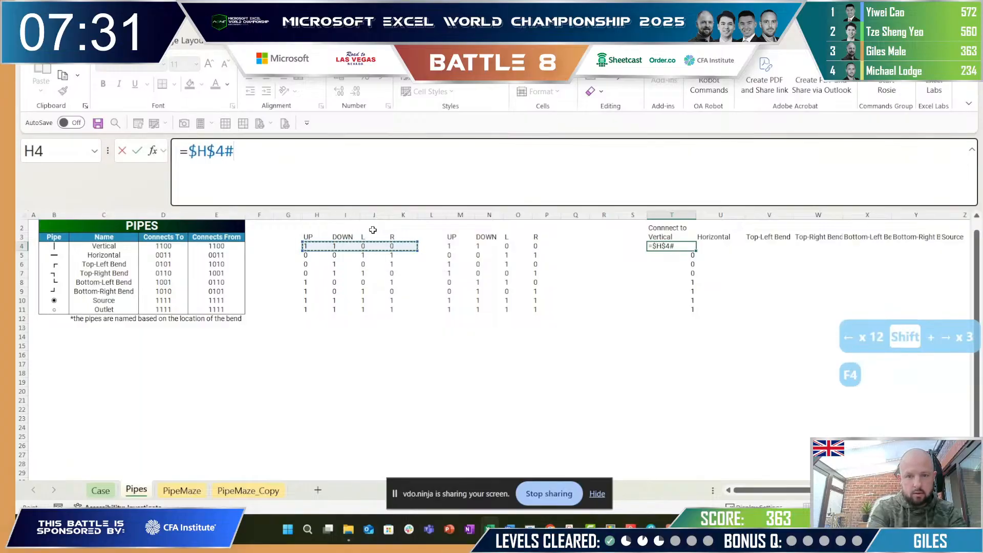
Step: Multiply by the second direction table's first-row spill range and enter the formula =$H$4#*M4# in T4
text(*)
key(Left)
key(Left)
key(Left)
key(Left)
key(Left)
key(Left)
key(Left)
key(shift+Right)
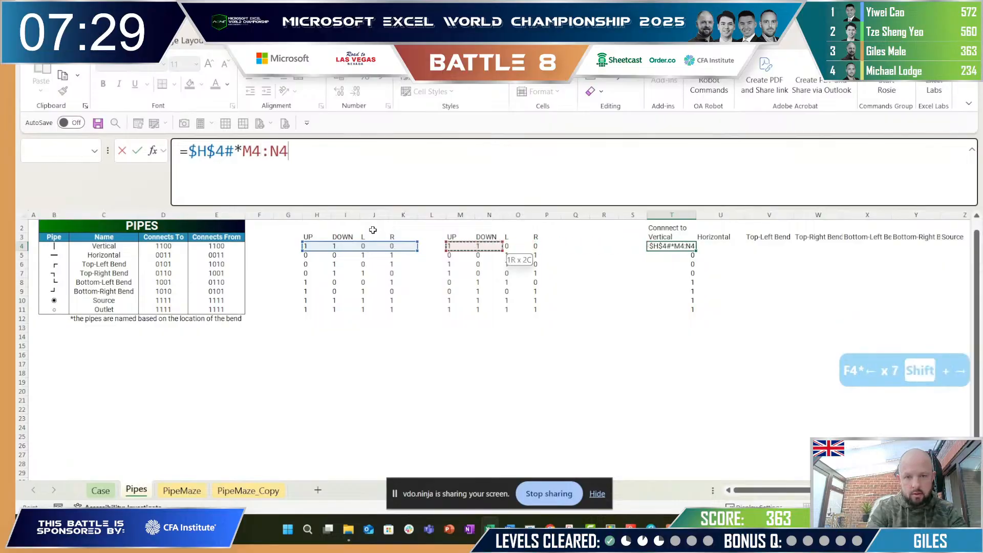
key(shift+Right)
key(shift+Right)
key(Return)
key(ctrl+c)
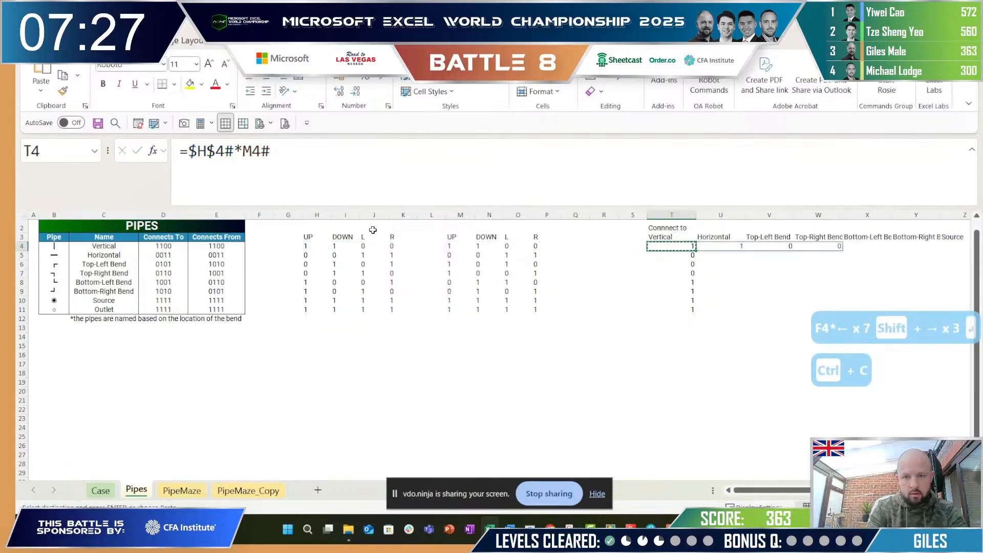
key(Escape)
key(Left)
key(Escape)
key(Left)
key(Right)
key(Right)
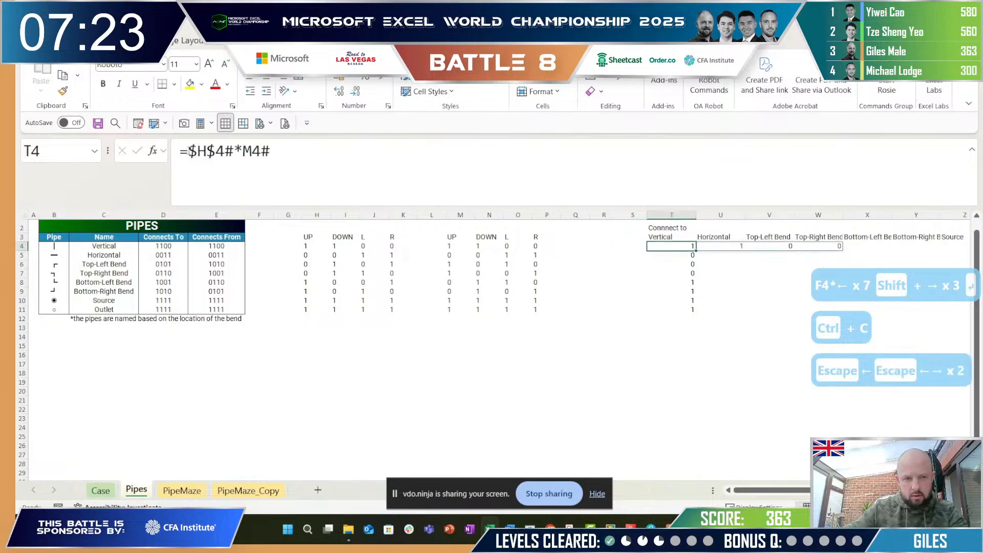
Step: Wrap T4's formula as =MAX($H$4#*M4#) and copy it down the Vertical column to T11
click(189, 151)
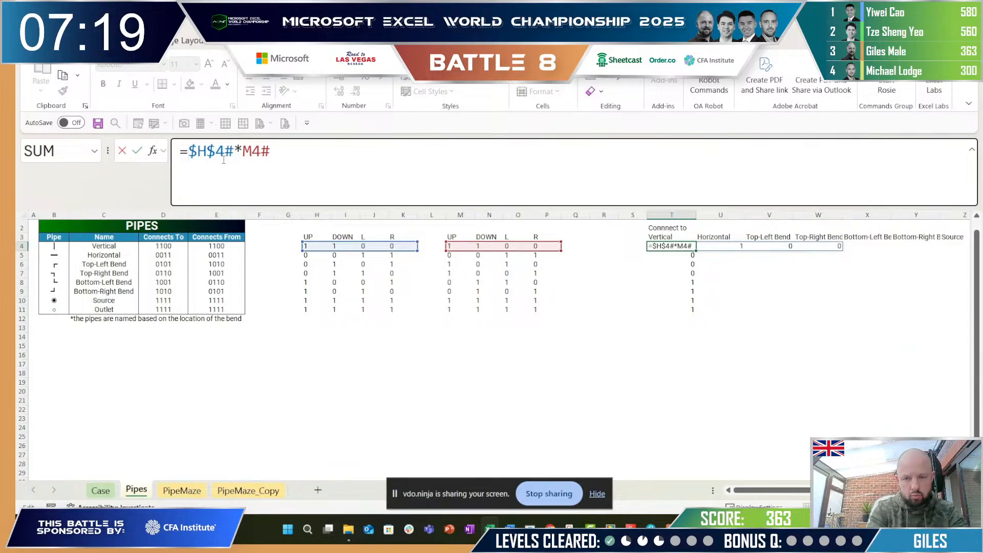
text(max()
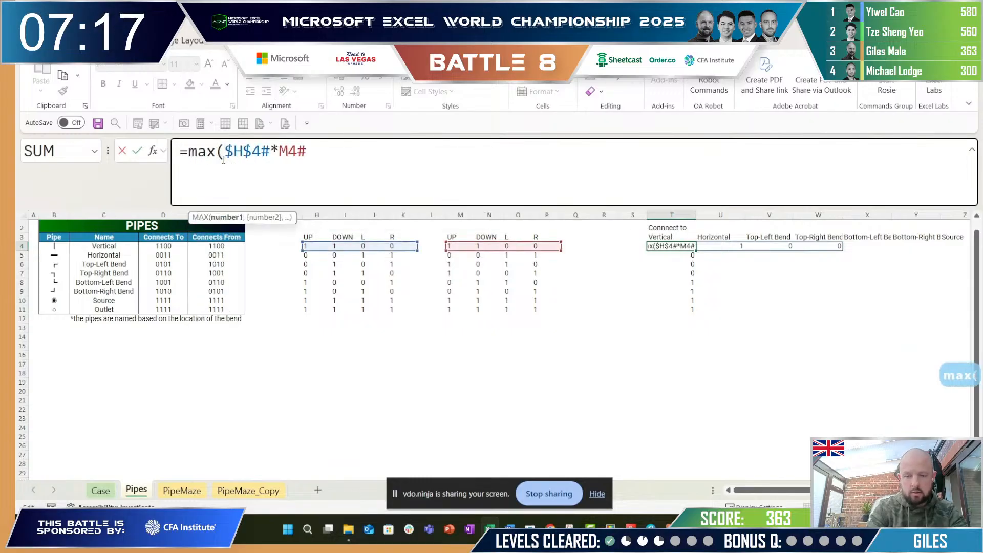
key(ctrl+End)
text())
key(Return)
key(ctrl+c)
key(ctrl+shift+Down)
key(ctrl+v)
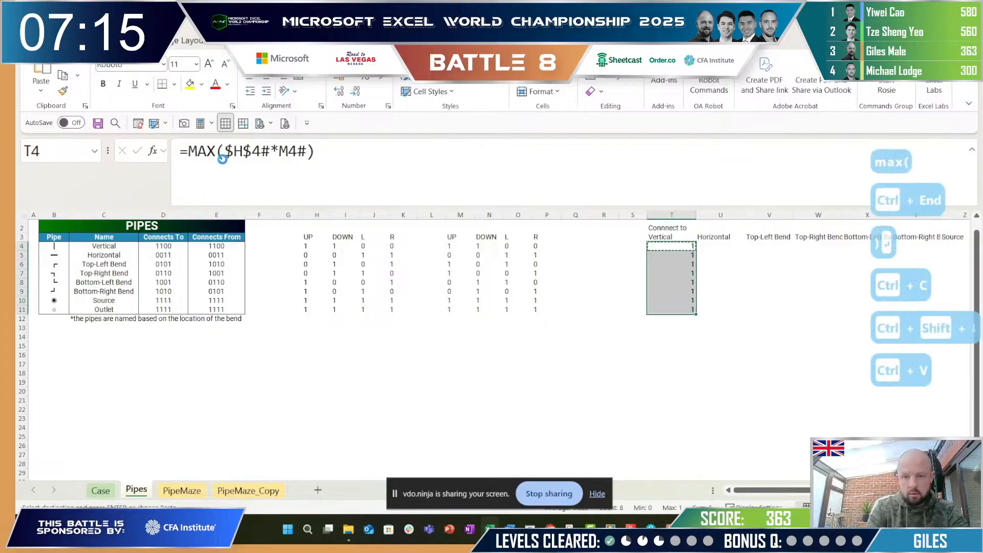
Step: Check the copied MAX formulas in the upper rows of the Vertical column against the direction values
key(Up)
key(Down)
key(Down)
key(Down)
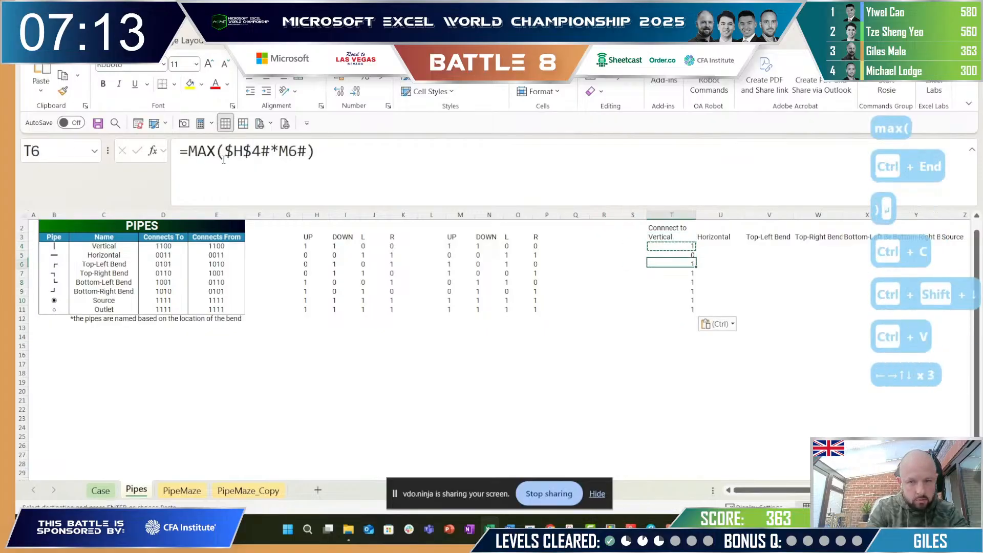
key(Up)
key(Up)
key(Down)
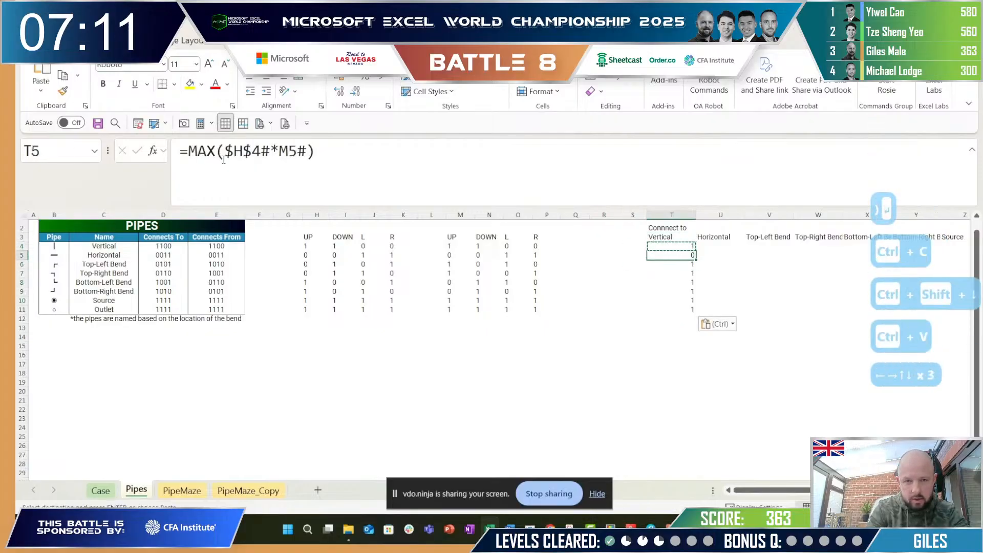
key(Down)
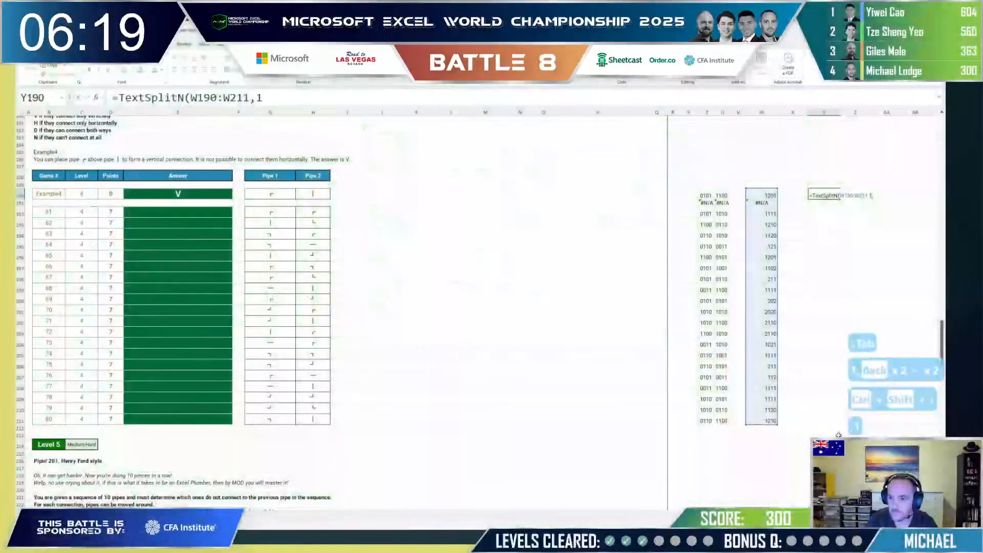
Step: Enter a TextSplitN formula in Y190 and reduce its range to the single code in W190, giving =TextSplitN(W190,1)
text())
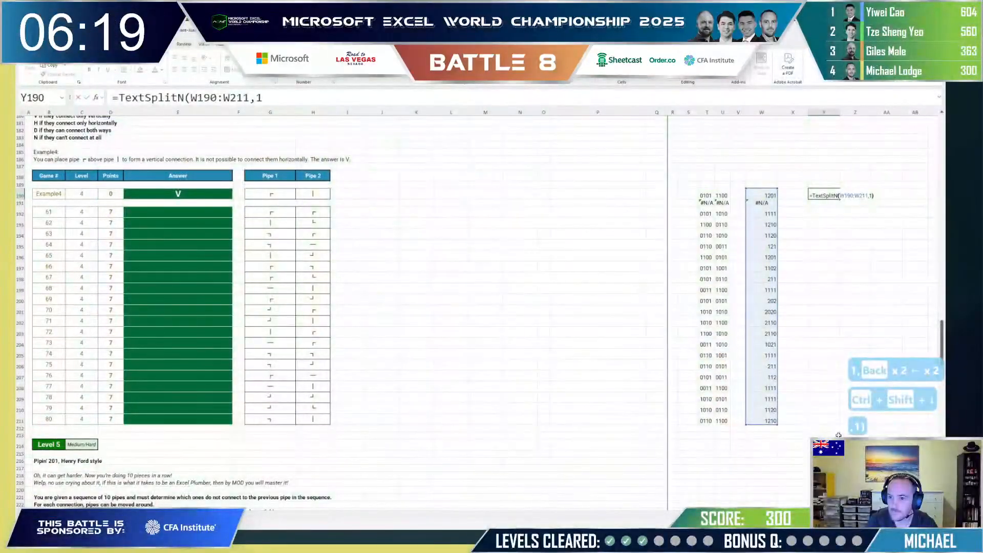
key(Return)
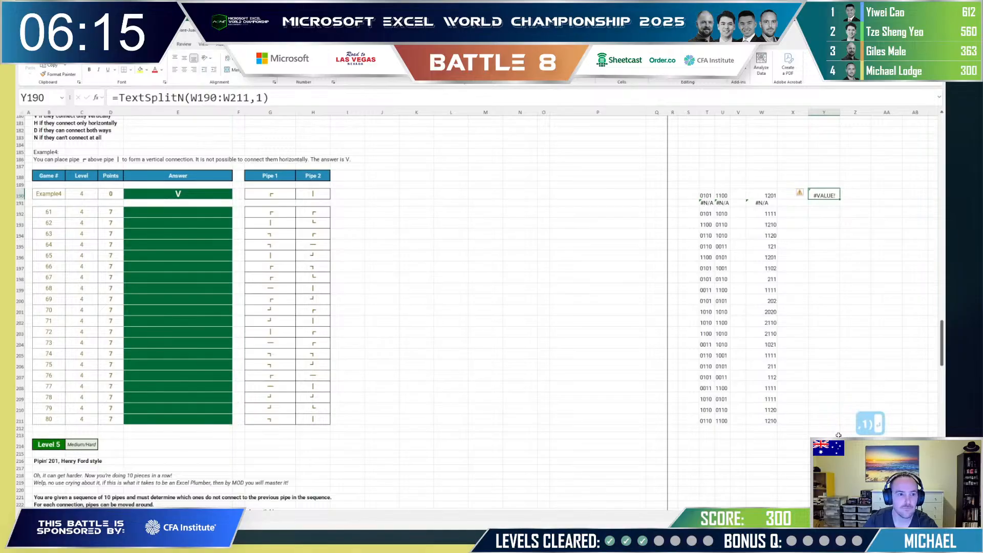
key(F2)
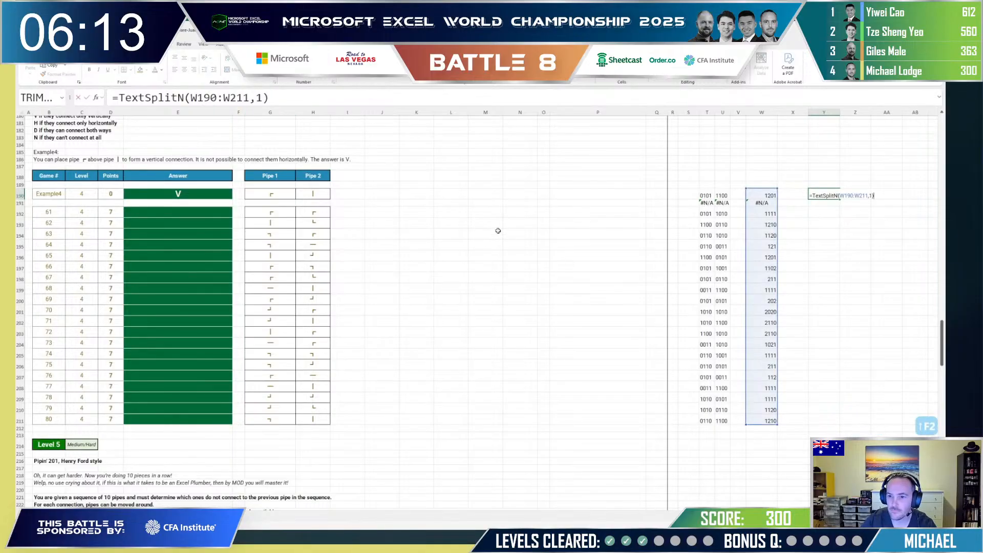
drag(778, 423, 760, 183)
key(Return)
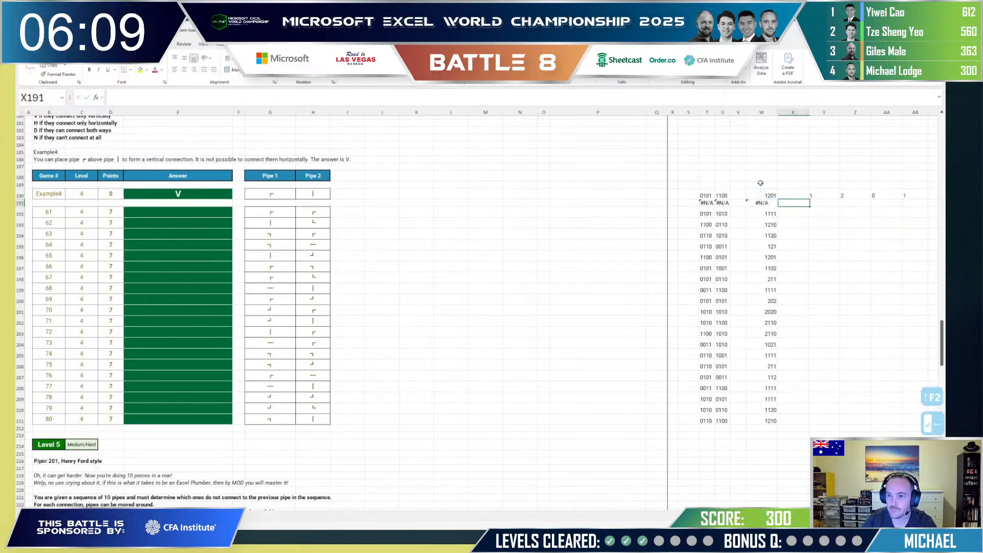
Step: Fill the TextSplitN formula from row 190 down to row 211 to split every code in column W
key(Left)
key(Left)
key(ctrl+Down)
key(Right)
key(Right)
key(shift+Right)
key(shift+Right)
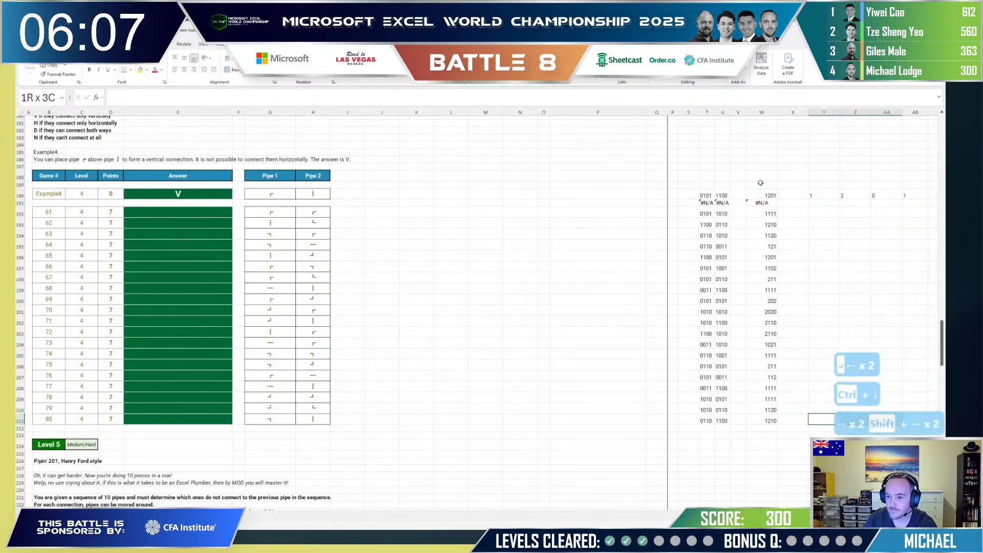
key(ctrl+shift+Up)
key(ctrl+d)
Step: Label the first three split-digit columns V, D and L in Y189:AA189 above the Level 4 codes
key(Up)
key(Up)
key(Up)
key(Up)
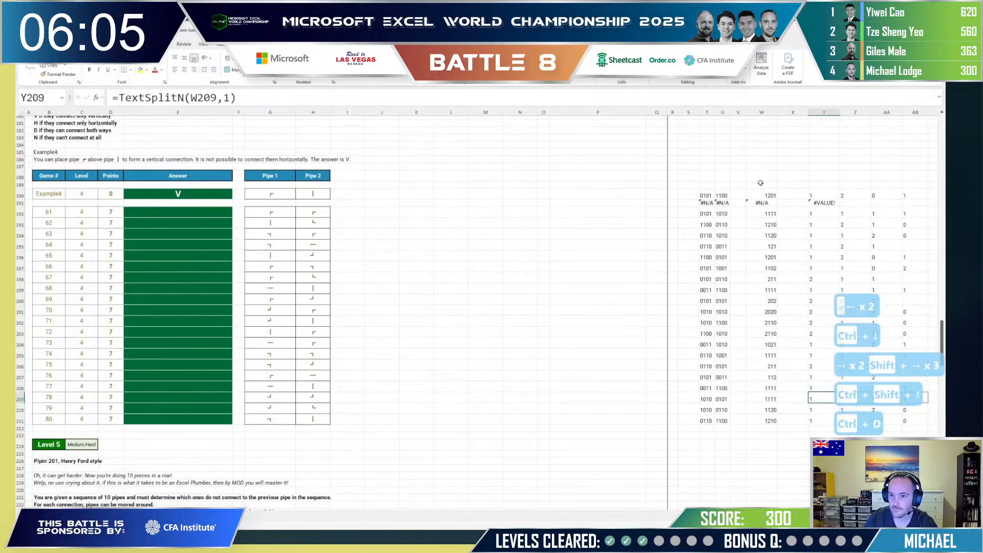
key(Up)
key(ctrl+Up)
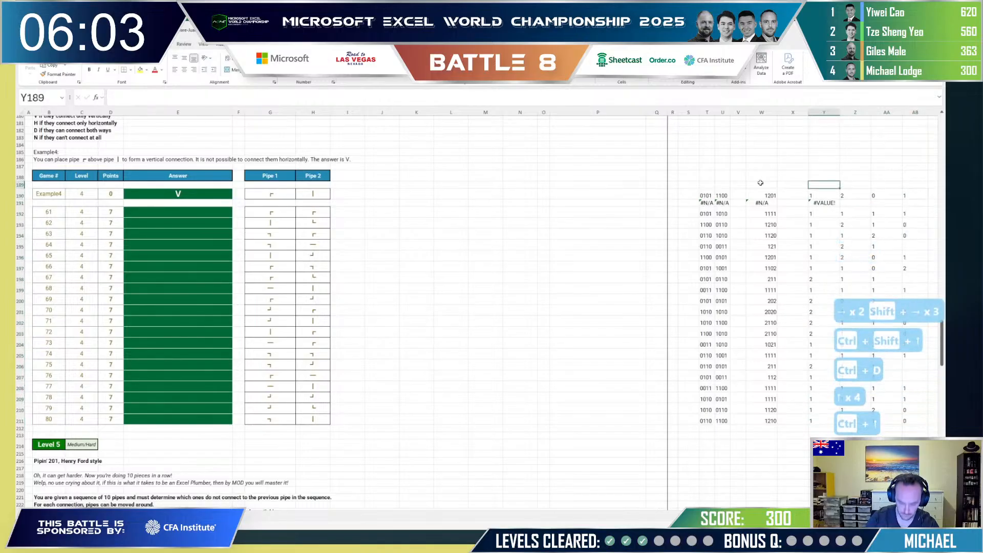
text(Up)
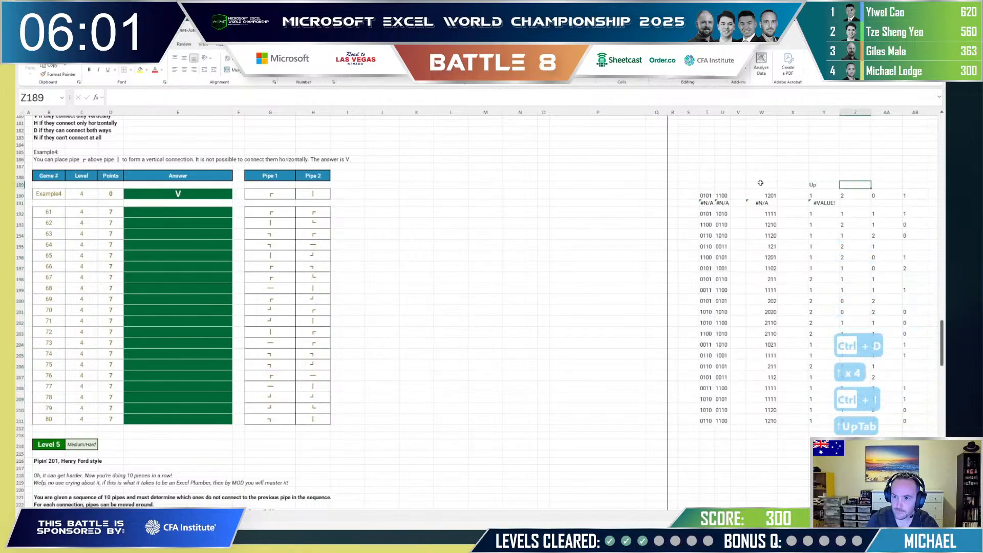
text(V)
key(Tab)
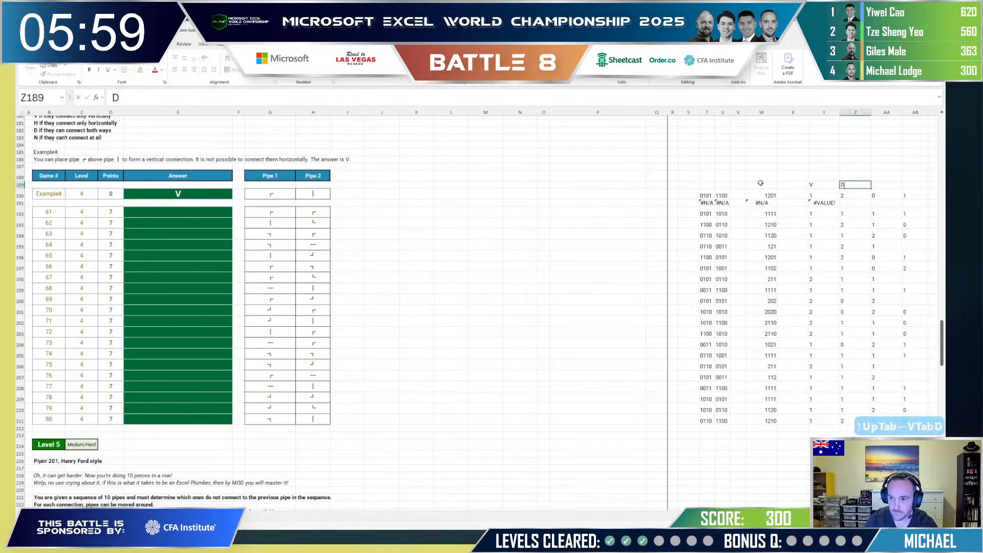
text(D)
key(Tab)
text(L)
key(Tab)
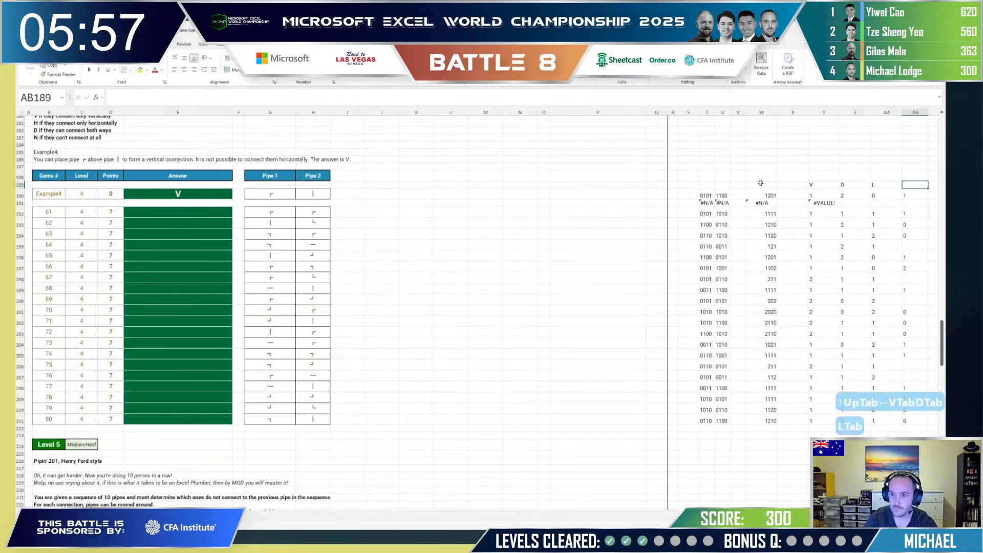
key(Left)
key(Left)
key(Left)
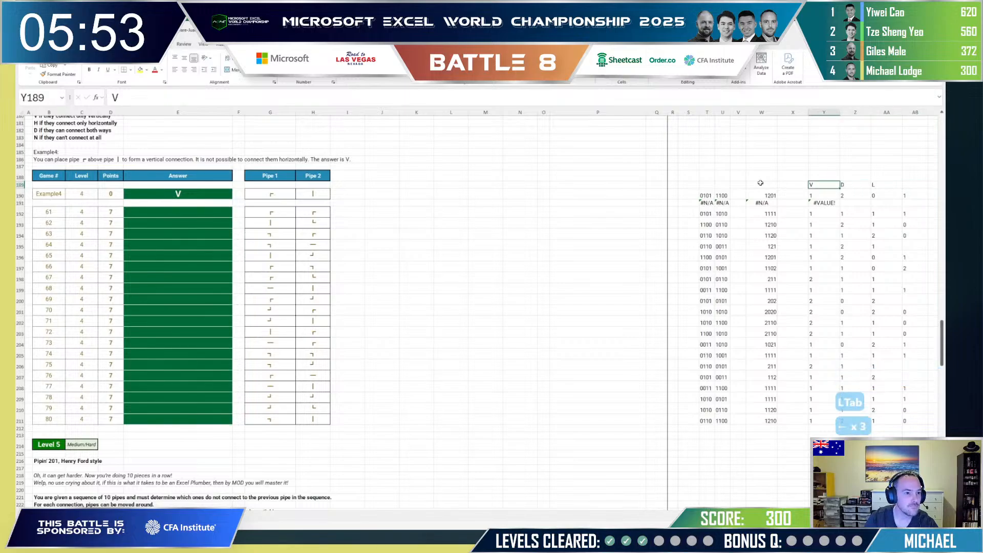
Step: Relabel the second and third split-digit columns V and H in Z189:AA189, and label the fourth H in AB189
key(Right)
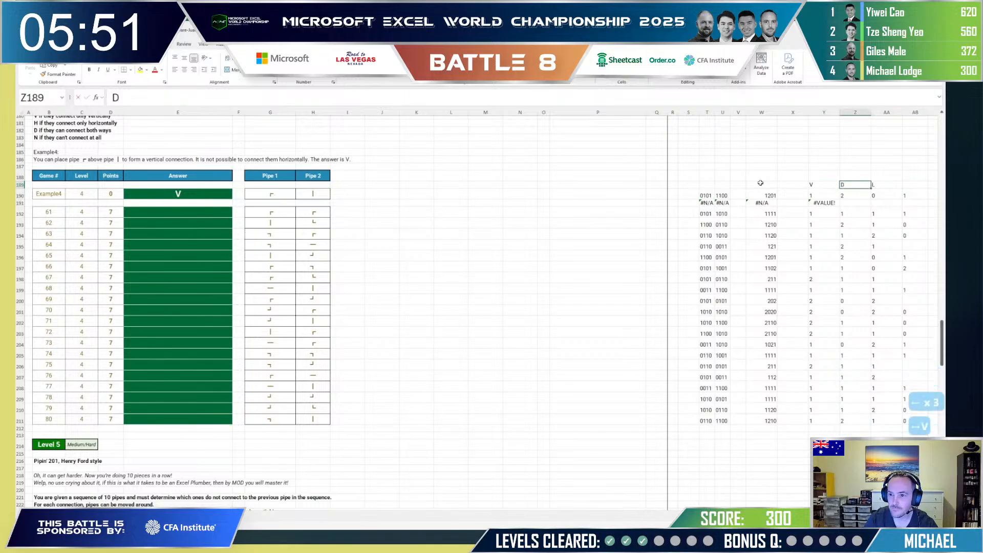
text(V)
key(Right)
text(H)
key(Tab)
text(H)
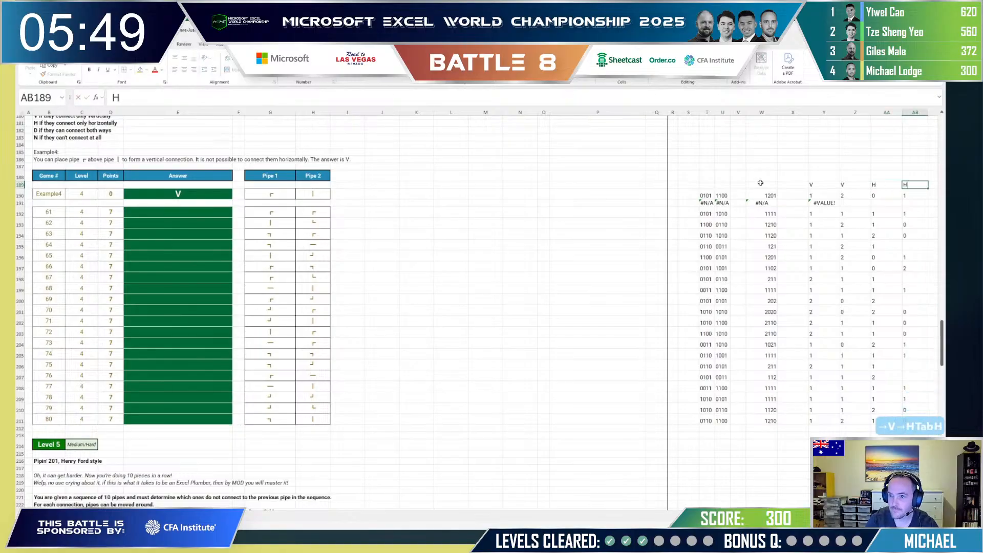
key(Right)
key(Down)
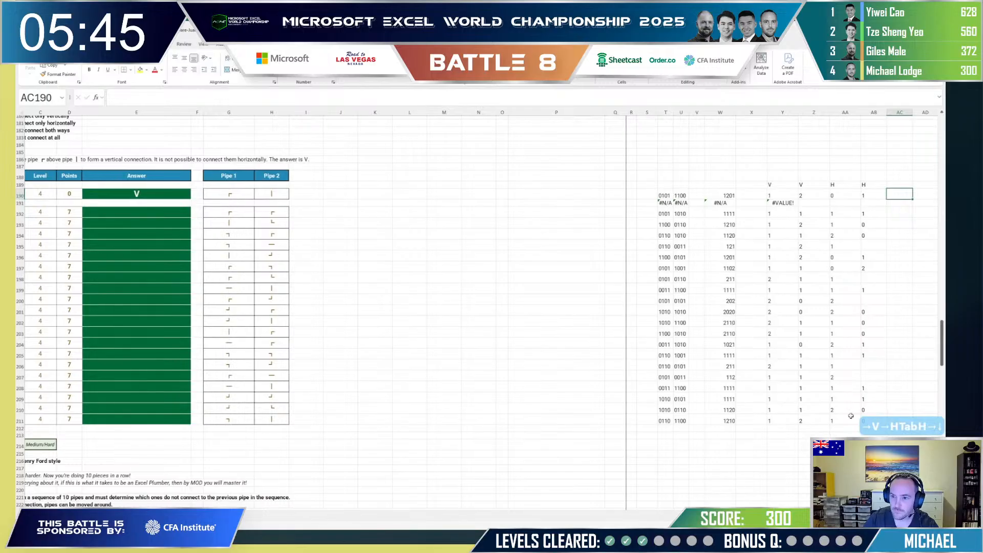
click(144, 197)
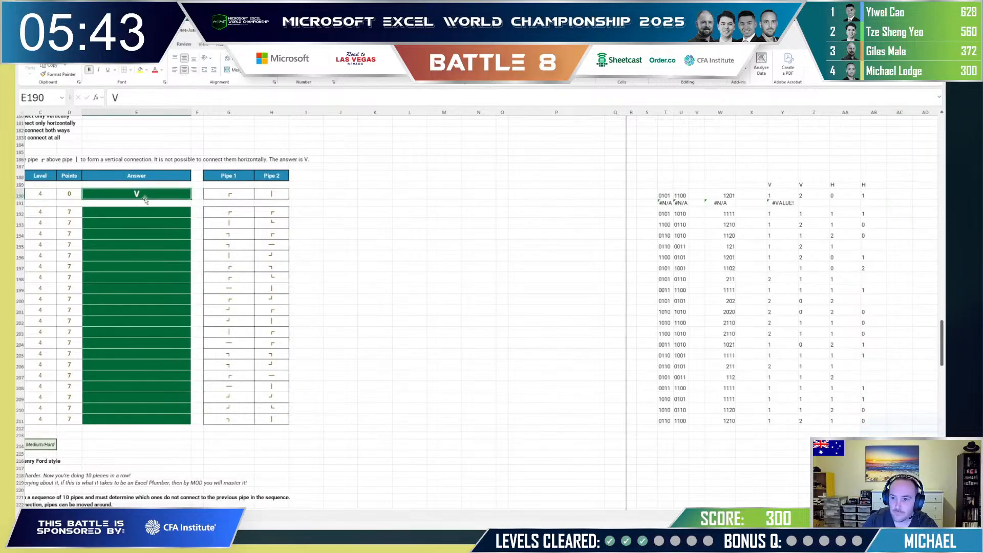
key(Down)
key(Down)
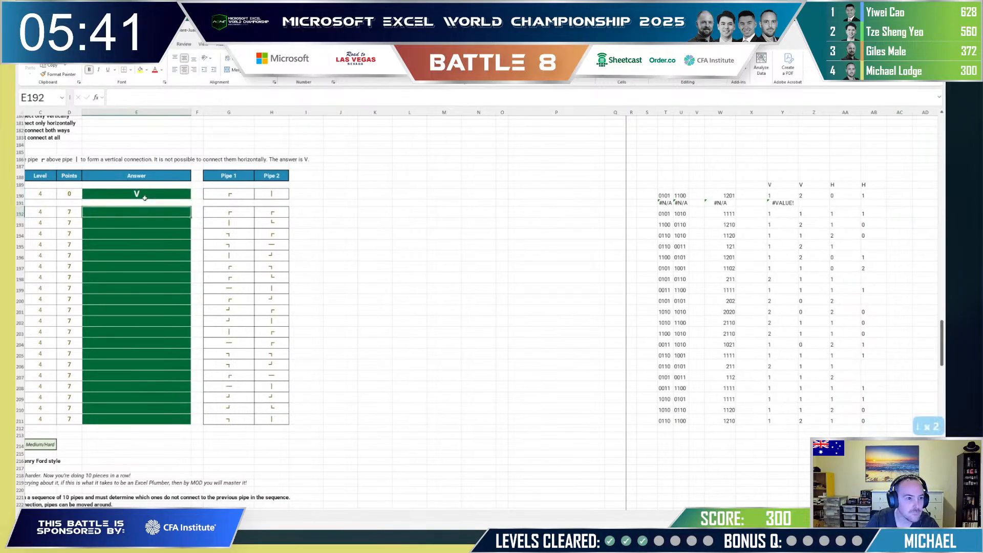
key(Left)
key(Left)
key(Left)
key(Left)
key(Left)
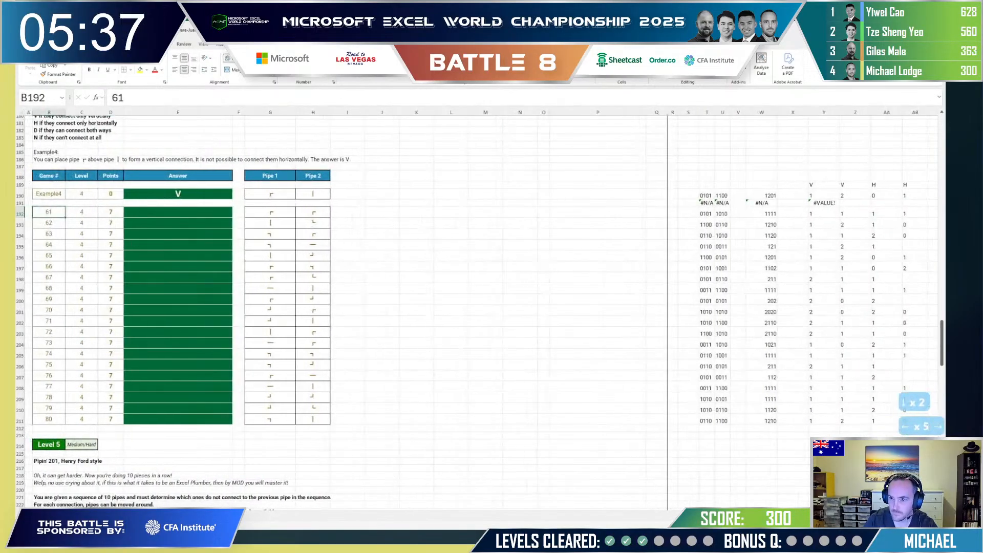
scroll(890, 323, right, 3)
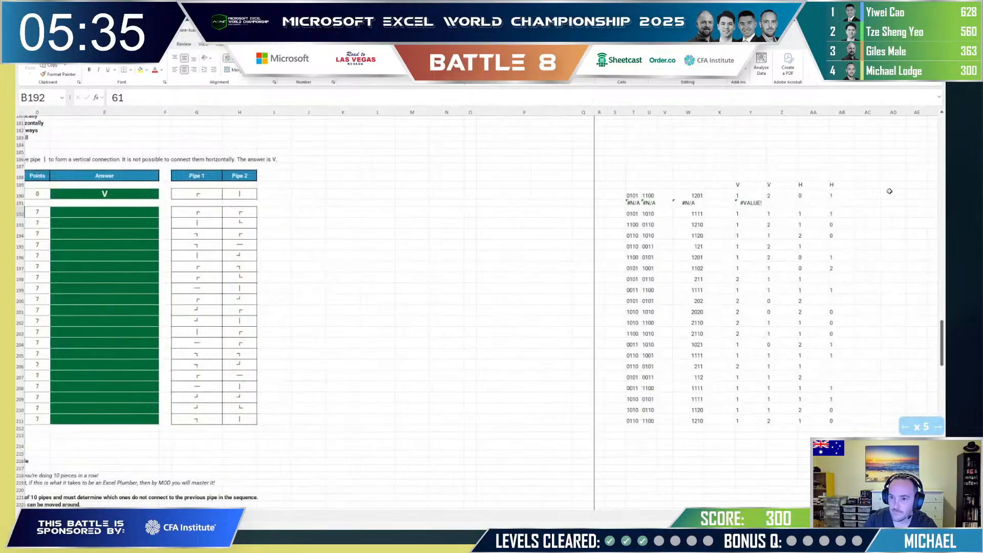
click(889, 192)
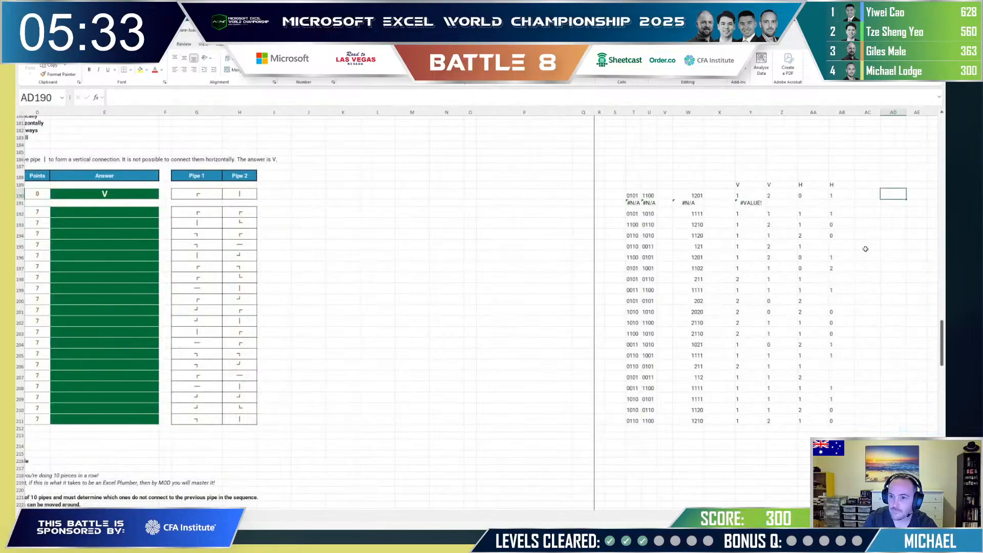
Step: Examine the pipe code lookups and the split digits for game 61 along row 192
key(Left)
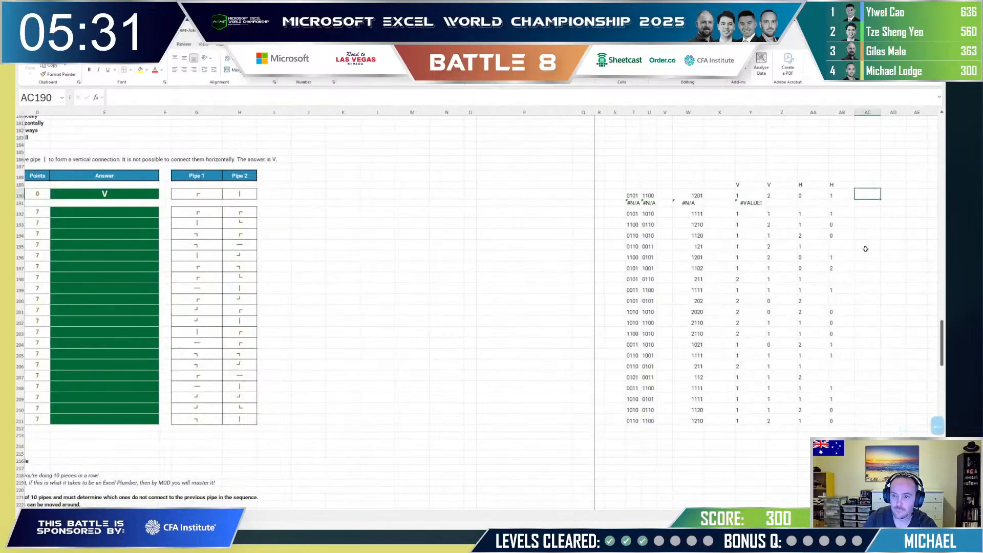
key(Down)
key(Down)
key(Left)
key(Left)
key(Left)
key(Left)
key(Left)
key(Left)
key(Left)
key(Left)
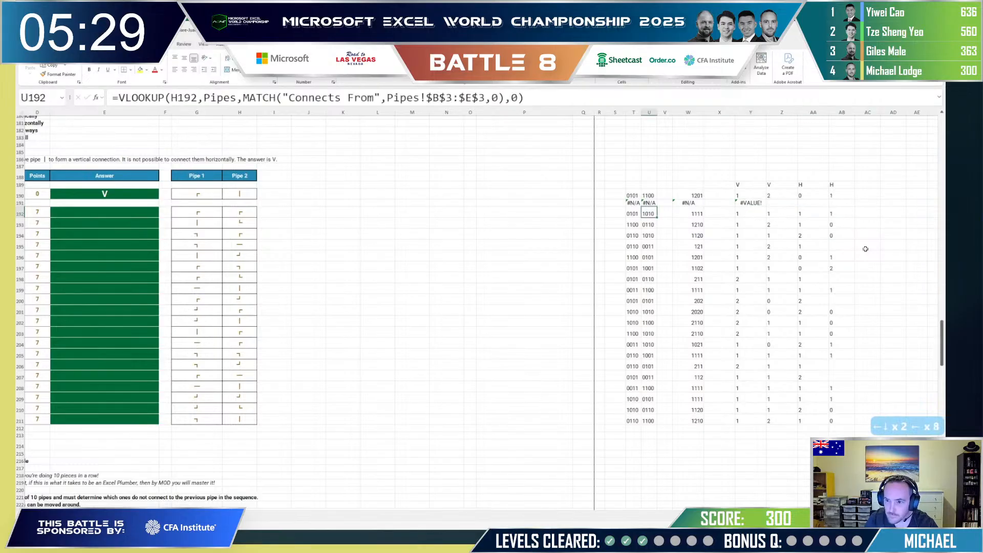
key(Right)
key(Right)
key(Right)
key(Right)
key(Right)
key(Right)
key(Right)
key(Right)
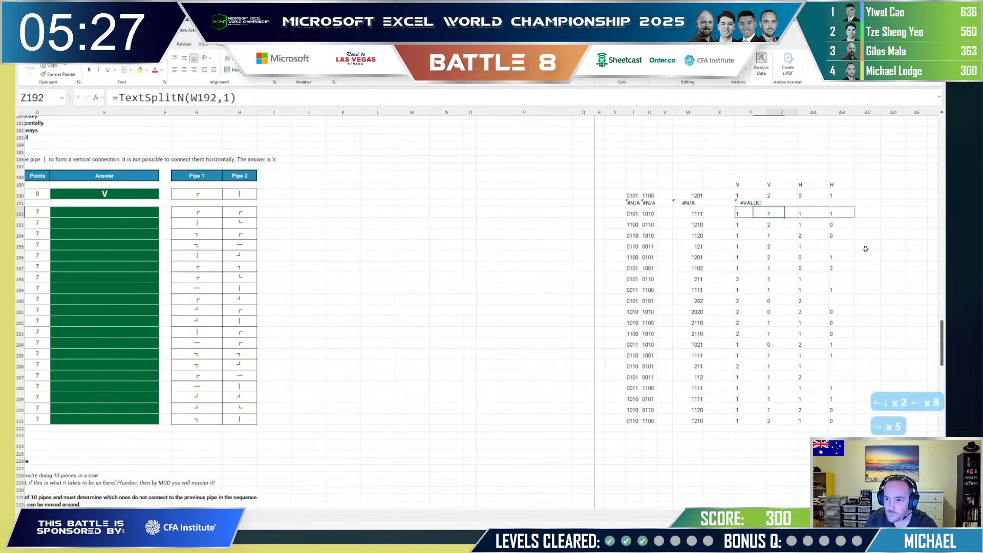
key(Up)
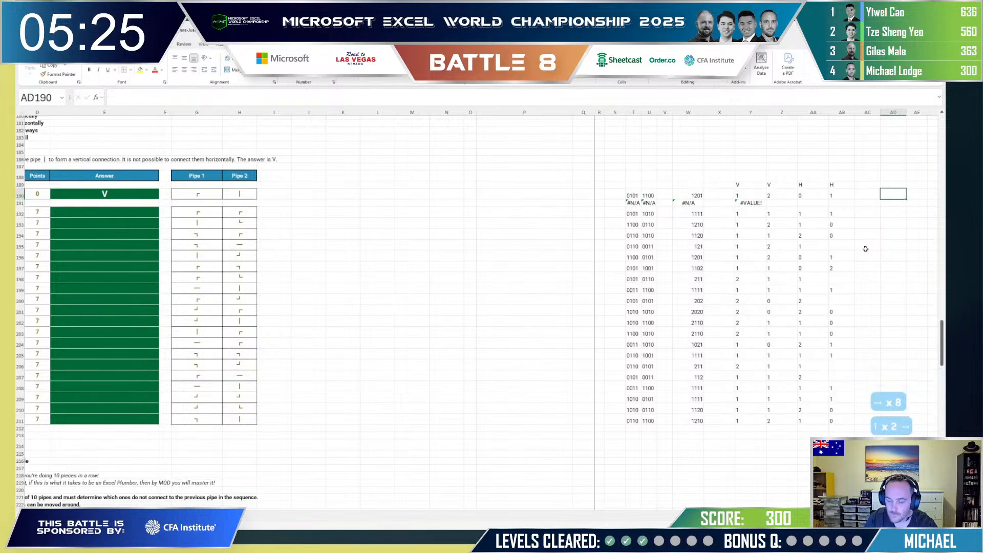
key(Right)
text(=)
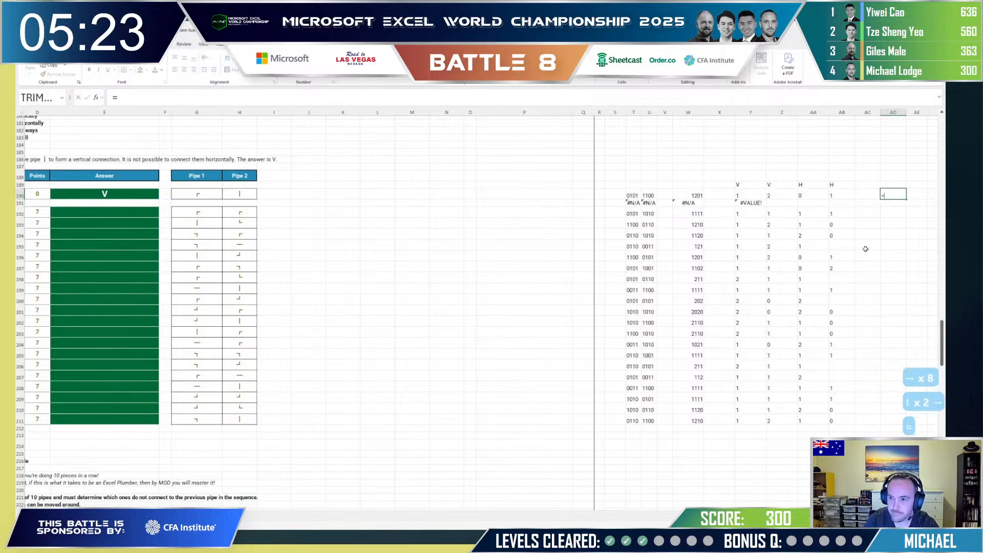
key(Escape)
Step: Enter N as the Level 4 answer for game 61 in E192
key(Left)
key(Left)
key(Left)
key(Left)
key(Left)
key(Left)
key(Left)
key(Left)
key(Left)
key(Left)
key(Left)
key(Left)
key(Left)
key(Left)
key(Left)
key(Left)
key(Left)
key(Left)
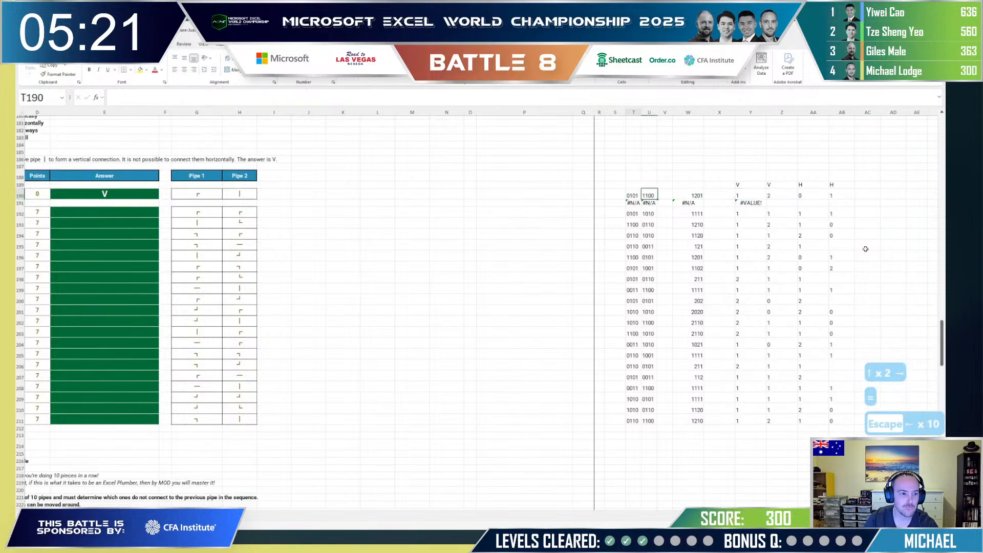
key(Left)
key(Left)
key(Left)
key(Left)
key(Left)
key(Left)
key(Left)
key(Left)
key(Left)
key(Left)
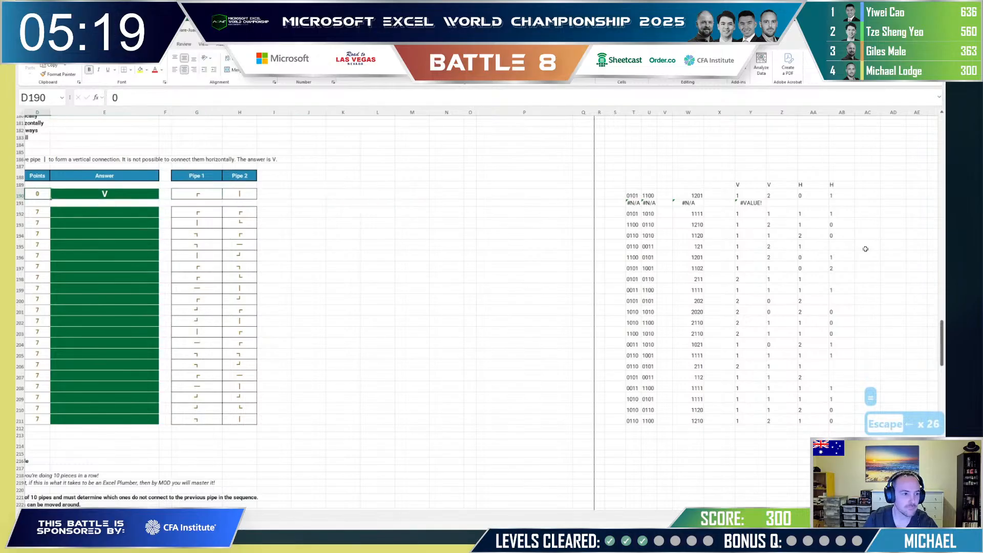
key(Left)
key(Left)
key(Left)
key(Left)
key(Left)
key(Left)
key(Up)
key(Up)
key(Up)
key(Up)
key(Down)
key(Down)
key(Down)
key(Down)
key(Down)
key(Down)
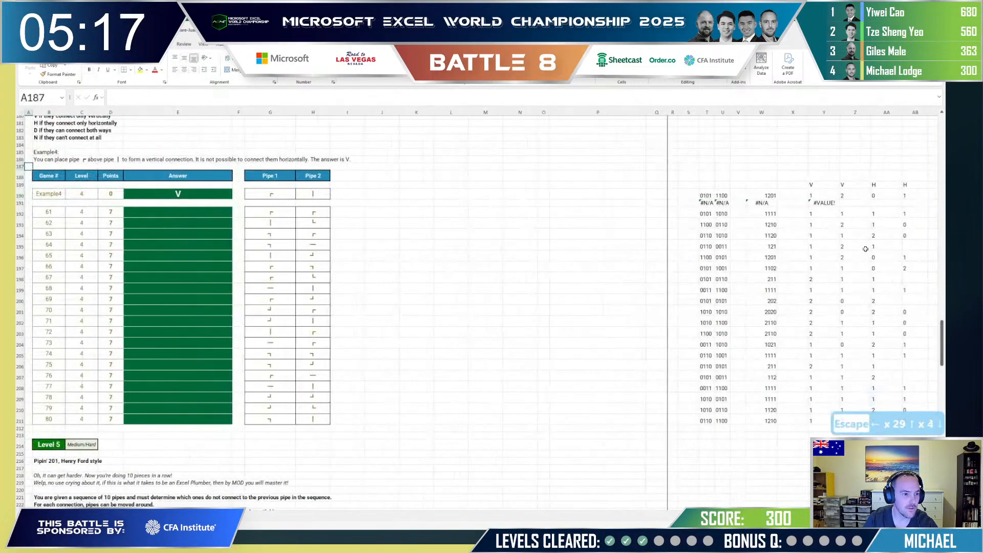
key(Right)
key(Right)
key(Right)
key(Right)
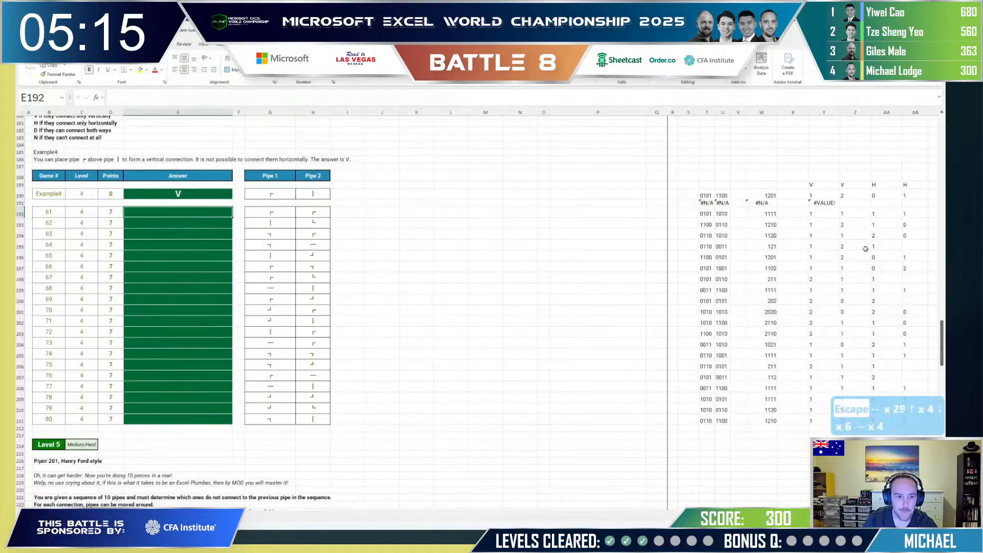
key(Down)
key(Right)
key(Right)
key(Right)
key(Right)
key(Right)
key(Right)
key(Right)
key(Right)
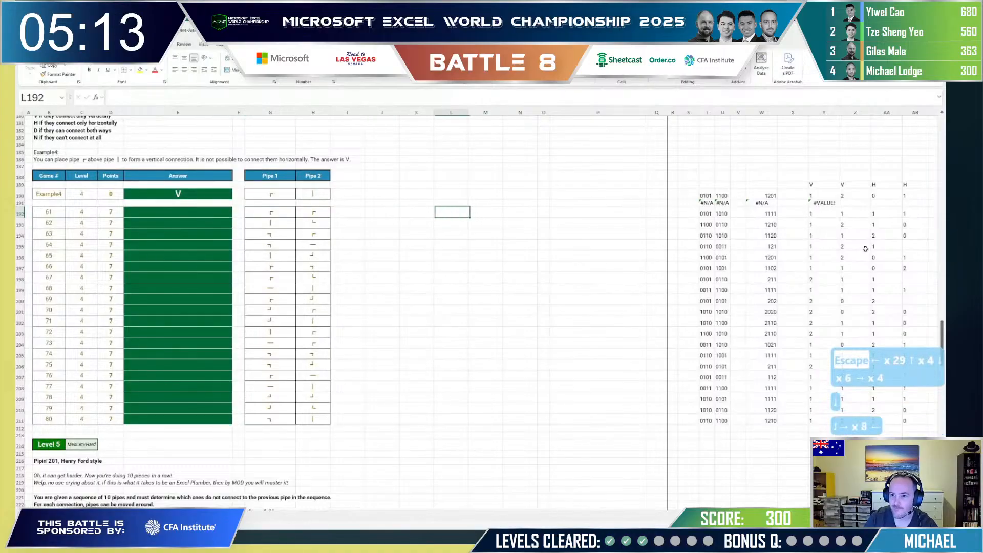
key(Left)
key(Left)
key(Left)
key(Left)
key(Left)
key(Left)
key(Left)
key(Left)
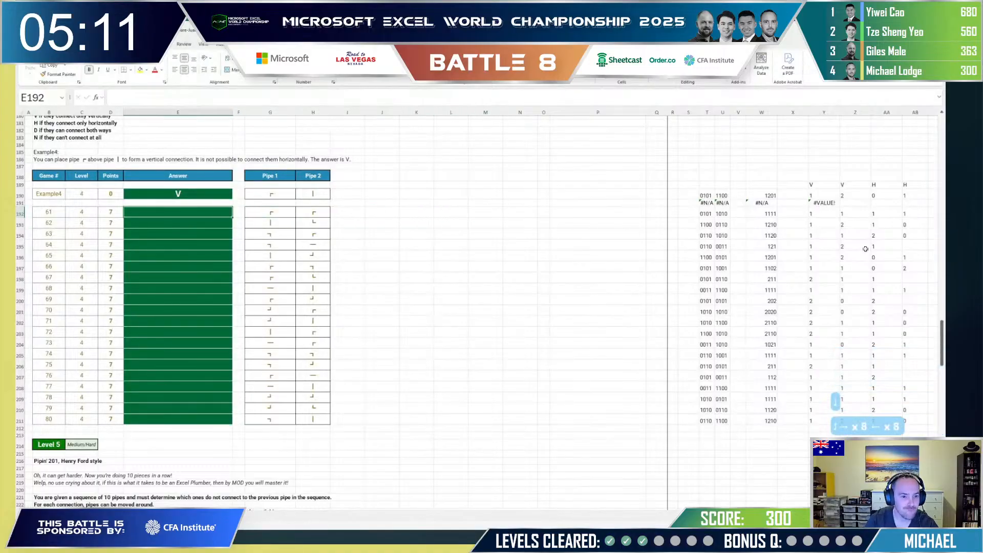
text(N)
key(Return)
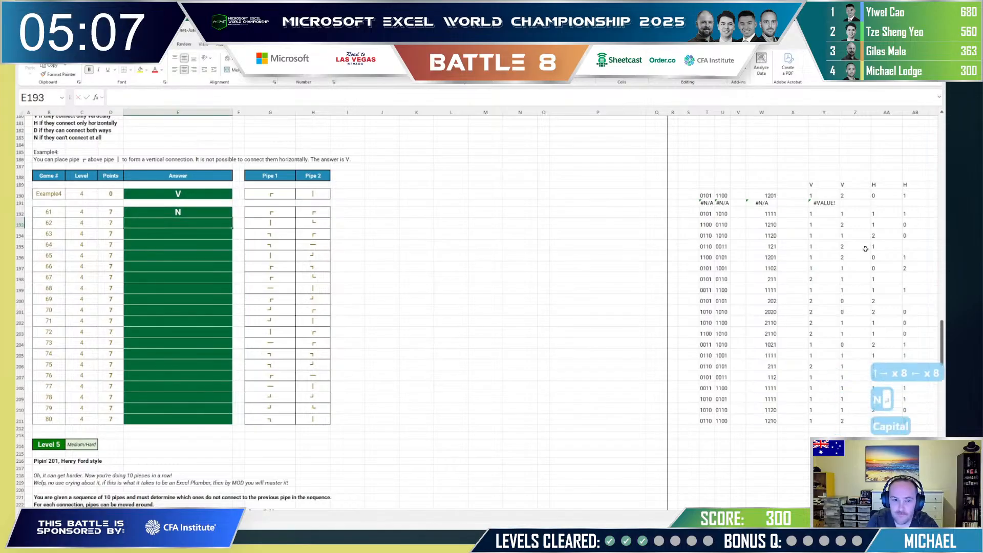
Step: Enter V, H, V and V as the answers for games 62 to 65 in E193:E196
text(V)
key(Return)
text(H)
key(Return)
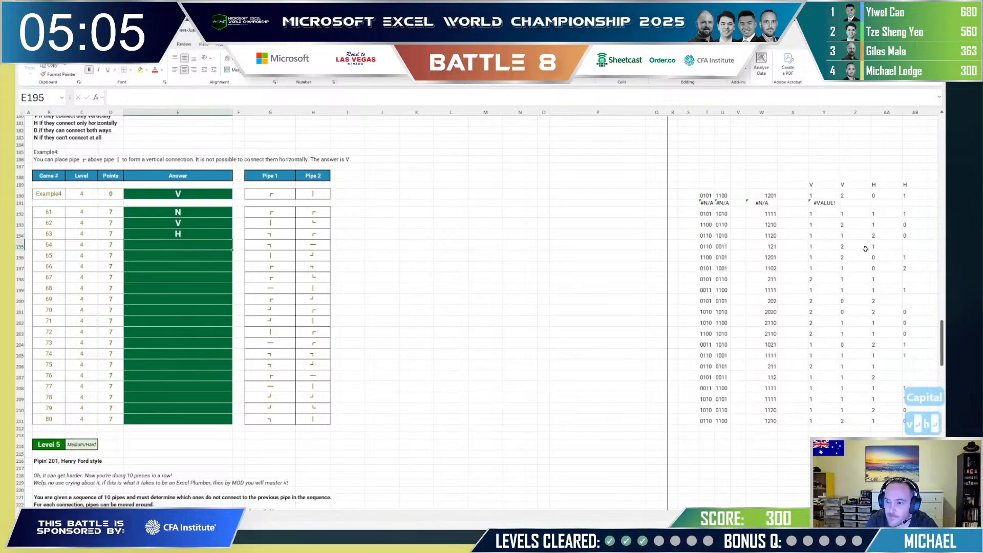
text(V)
key(Return)
text(V)
key(Return)
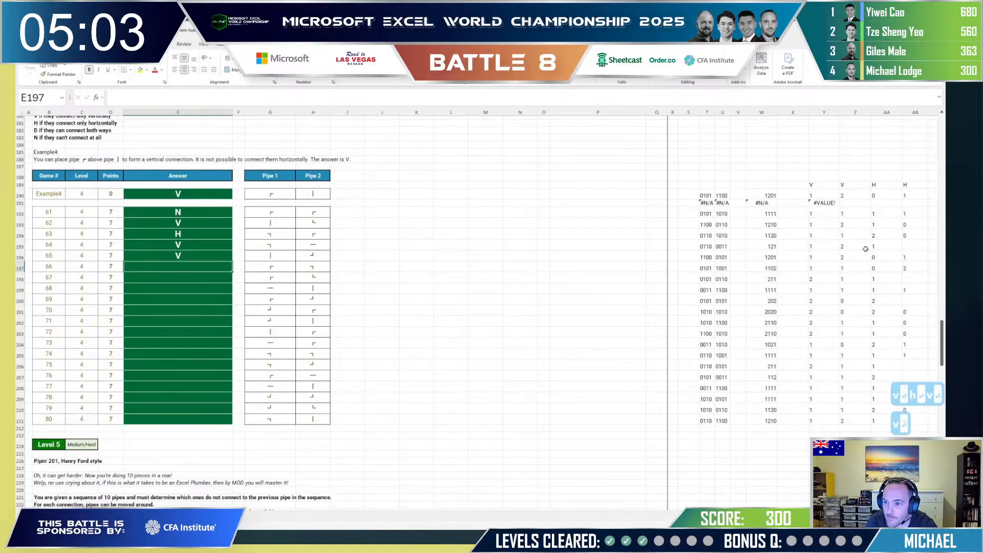
Step: Enter H, V and N as the answers for games 66 to 68 in E197:E199
text(H)
key(Return)
text(V)
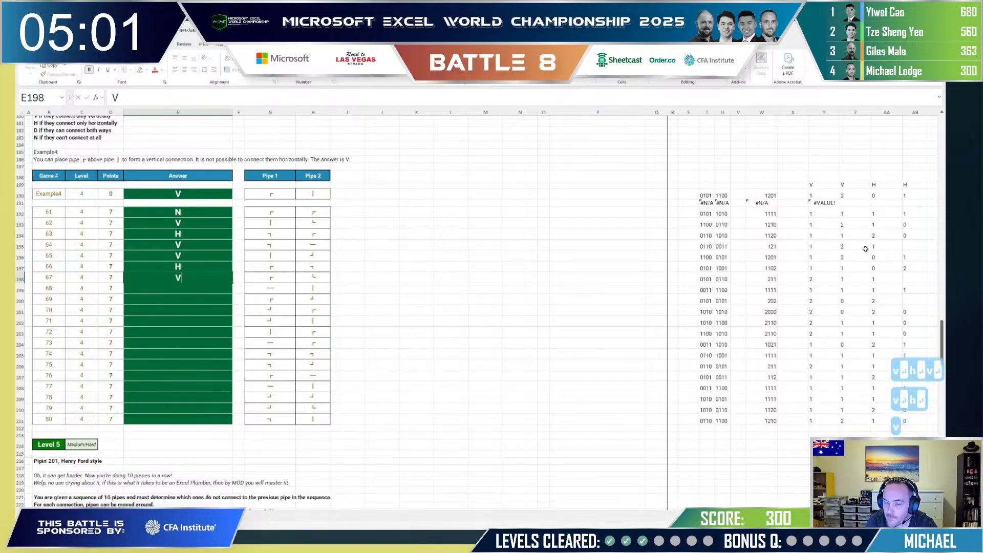
key(Return)
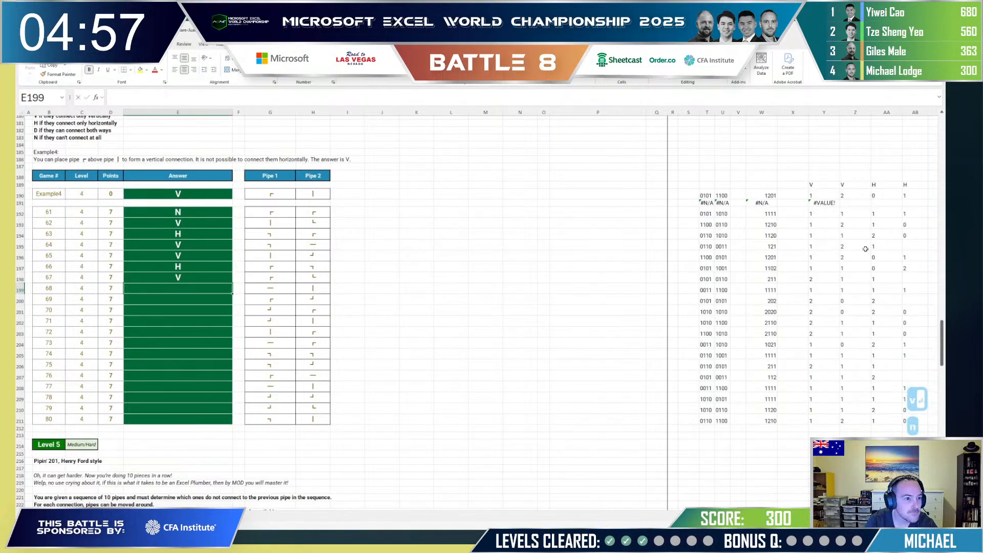
text(N)
key(Return)
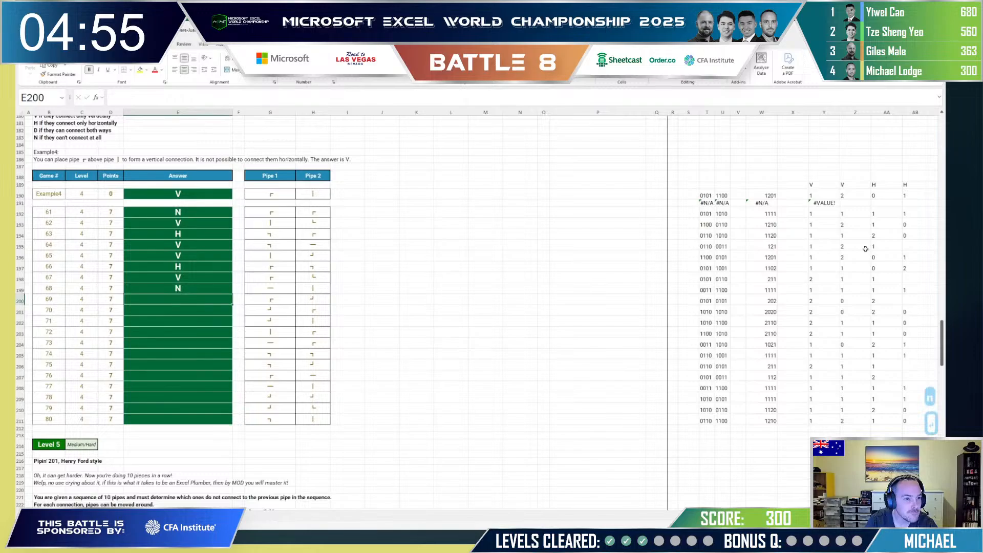
Step: Examine the pipe code lookups and direction digits for game 69 along row 200
key(Right)
key(Right)
key(Right)
key(Right)
key(Right)
key(Right)
key(Right)
key(Right)
key(Right)
key(Right)
key(Right)
key(Right)
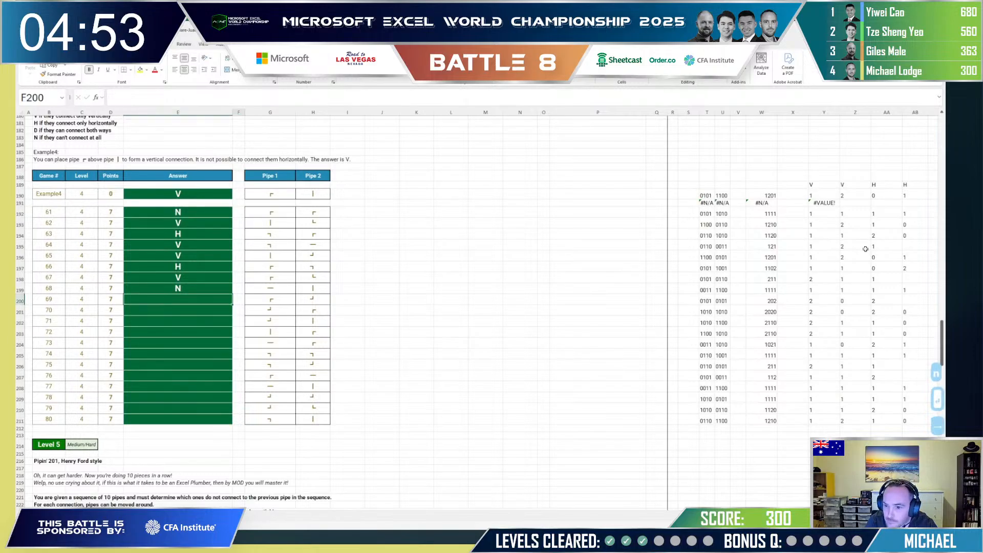
key(Right)
key(Right)
key(Right)
key(Right)
key(Right)
key(Right)
key(Right)
key(Right)
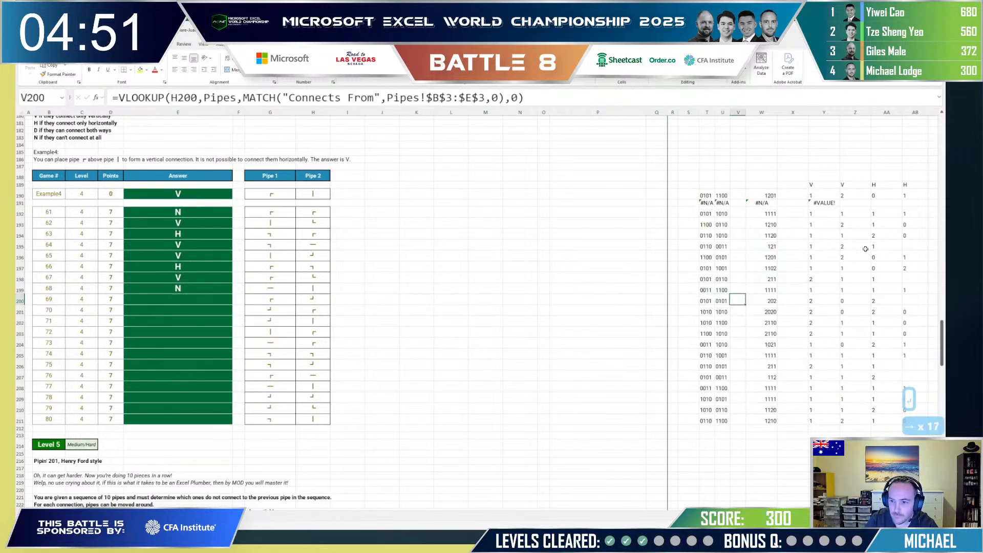
key(Left)
key(Left)
key(Left)
key(Left)
key(Left)
key(Left)
key(Left)
key(Left)
key(Left)
key(Left)
key(Left)
key(Left)
key(Left)
key(Left)
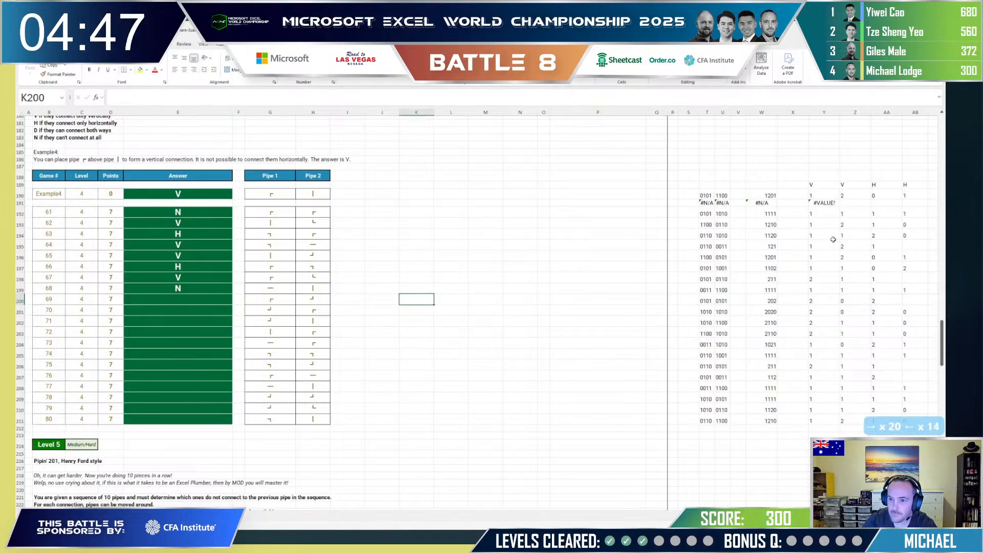
Step: Wrap W190 in FORMAT with the pattern "0000" inside the TextSplitN formula in Y190
drag(827, 246, 894, 247)
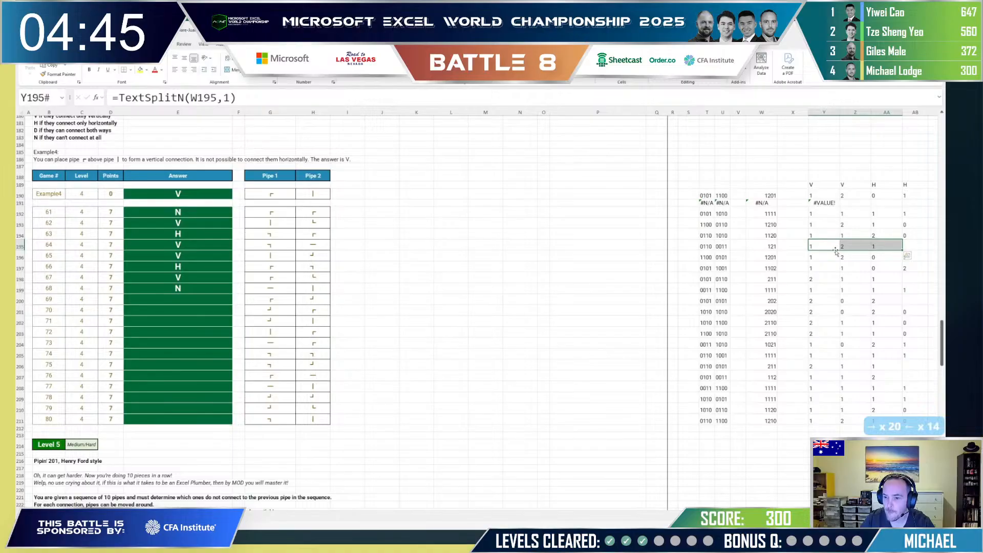
click(812, 194)
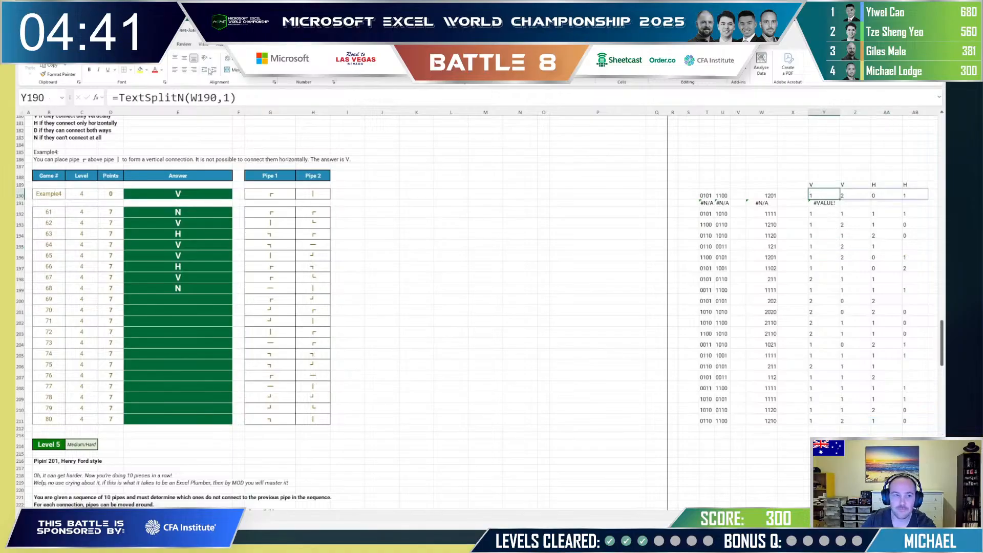
click(234, 97)
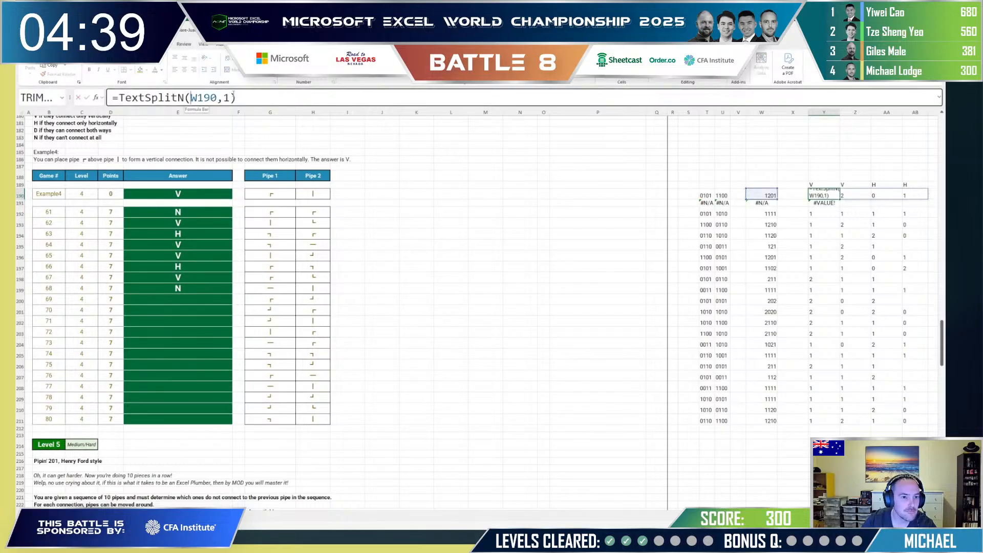
text(format()
key(Right)
key(Right)
key(Right)
key(Right)
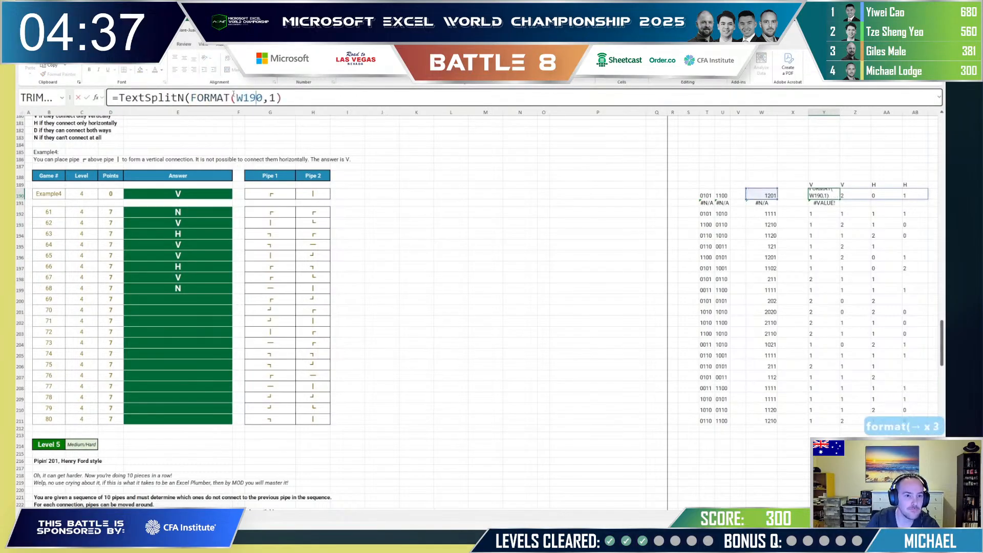
text(,"0000")
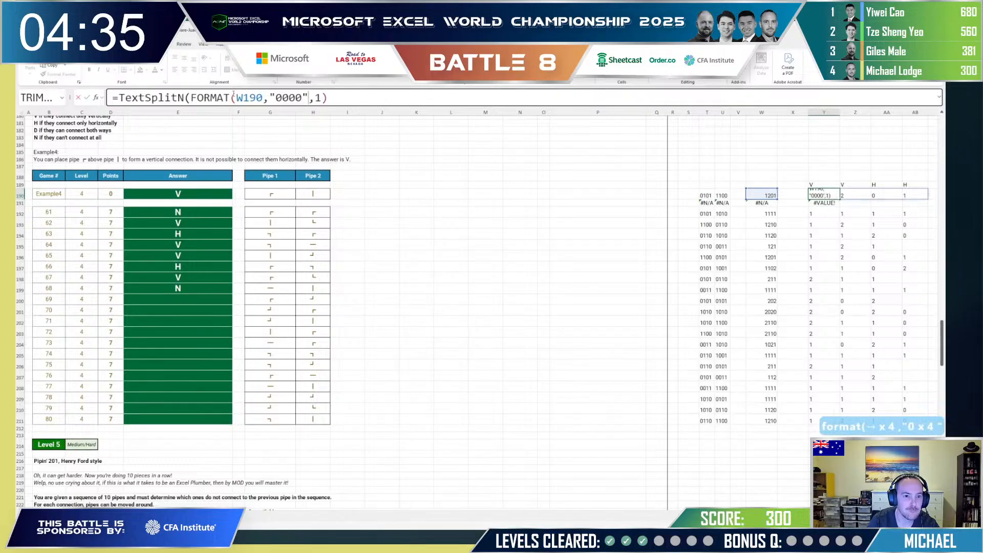
text())
key(Return)
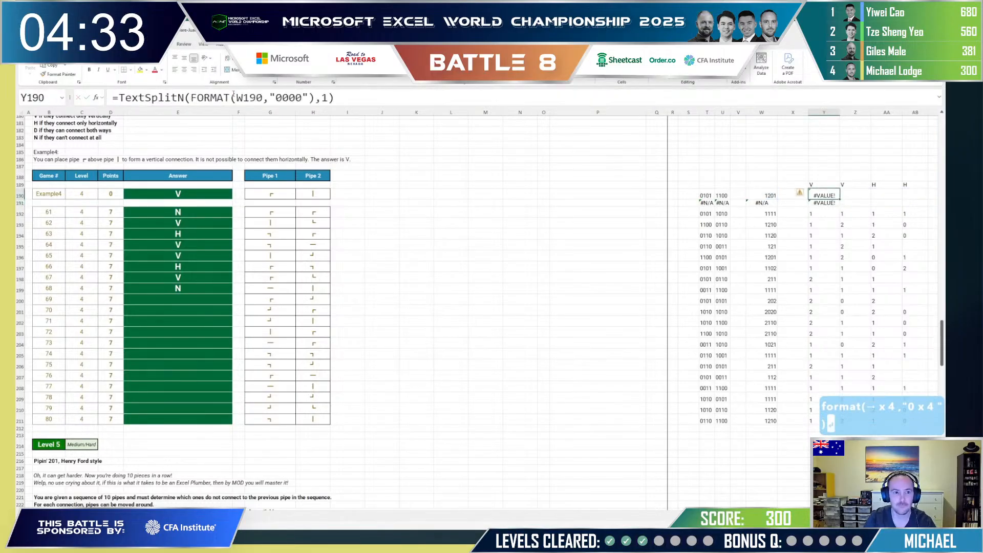
Step: Replace FORMAT with TEXT in Y190's formula so it reads =TextSplitN(TEXT(W190,"0000"),1)
click(198, 97)
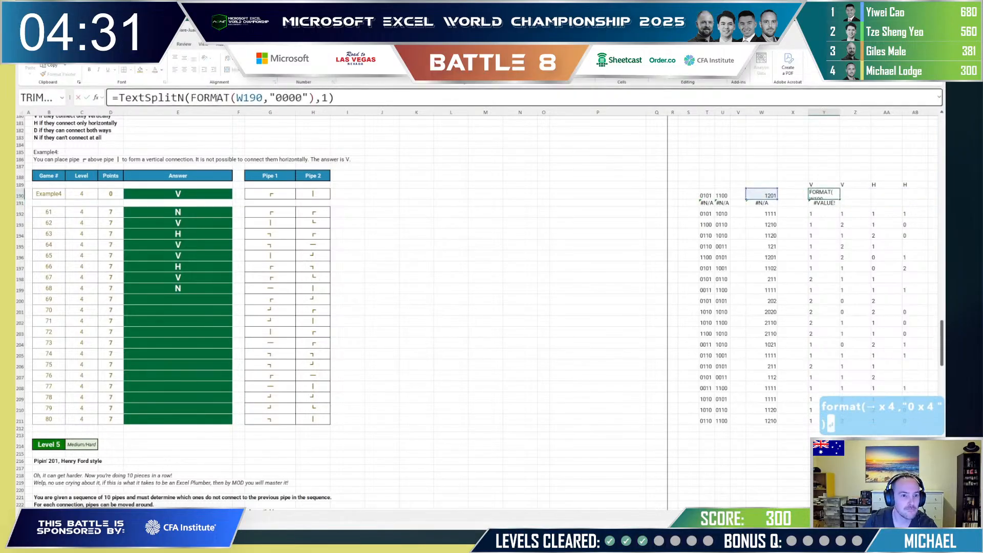
double_click(205, 97)
text(TEXT)
key(Return)
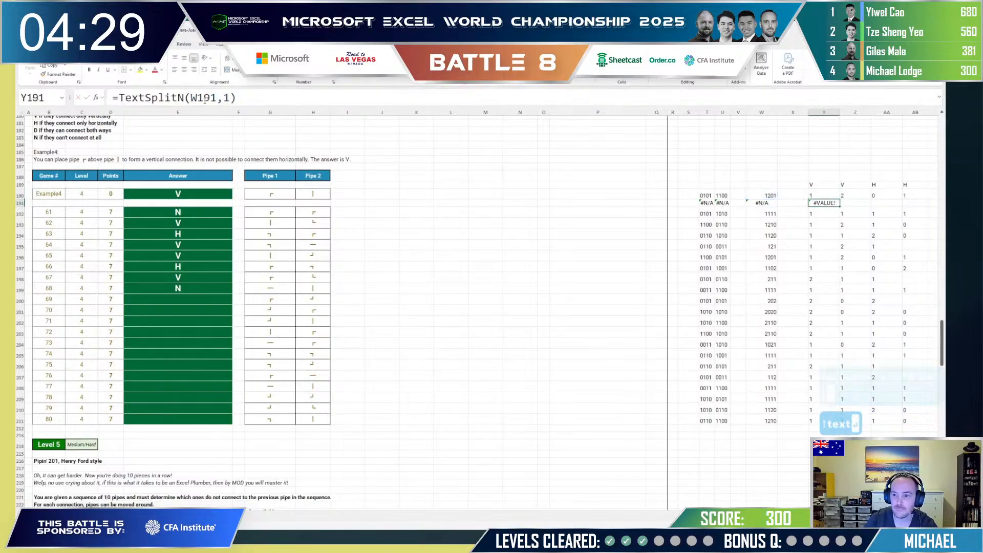
Step: Copy the four-digit split formula from Y190 to Y192 for game 61
key(Up)
key(shift+Right)
key(shift+Right)
key(shift+Right)
key(ctrl+c)
key(Down)
key(Down)
key(ctrl+v)
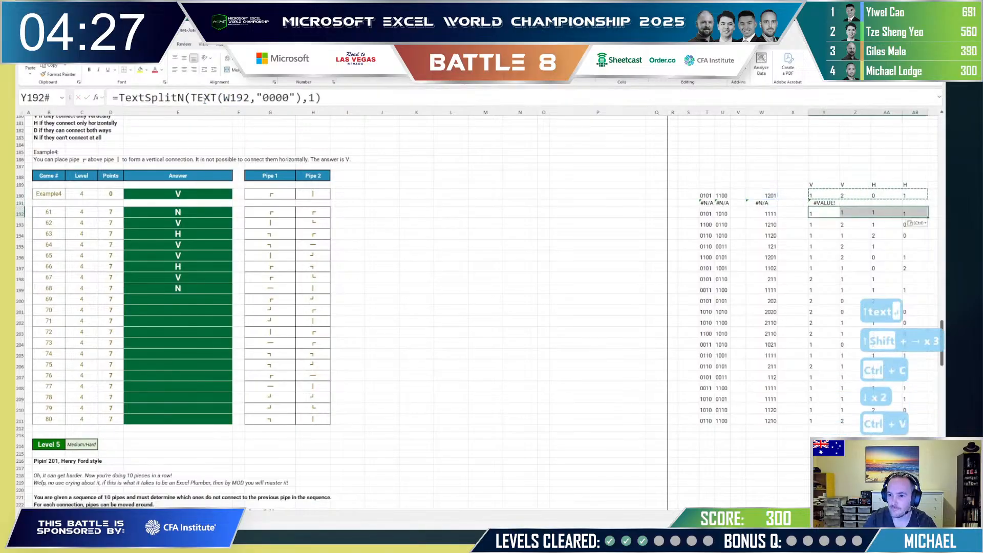
key(Escape)
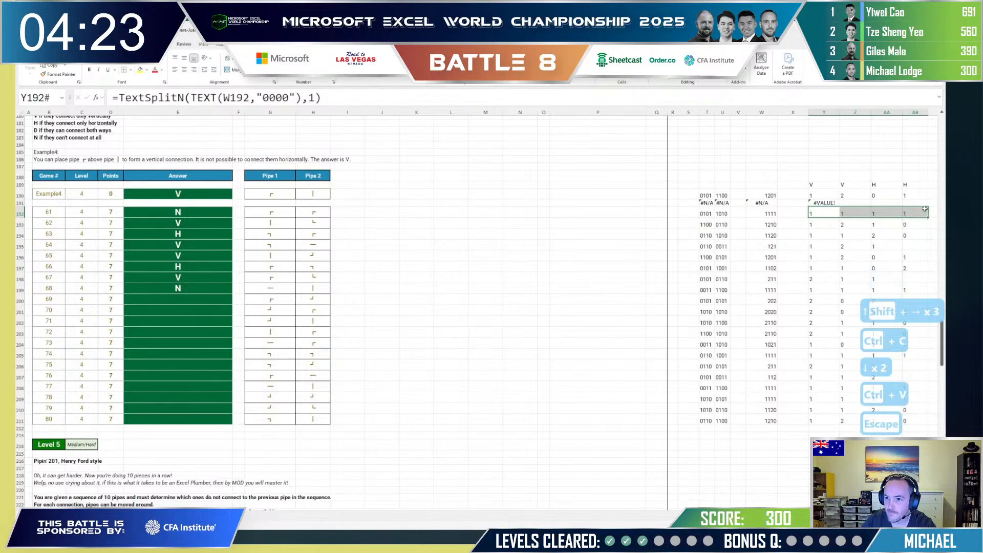
Step: Fill the split formula down from row 192 to row 211 and clear the stray formula in Y191
key(ctrl+shift+Down)
key(ctrl+d)
key(Up)
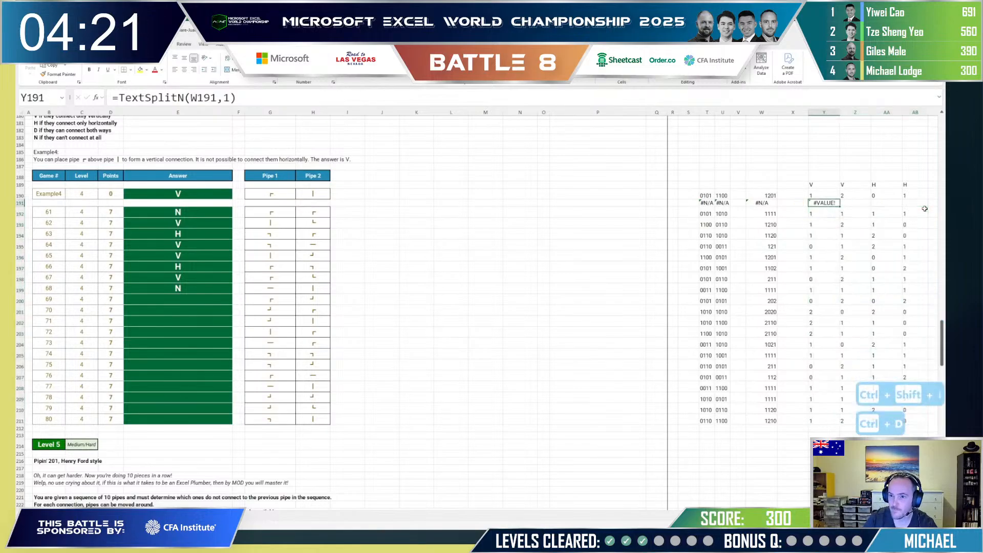
key(Delete)
key(Down)
key(Right)
key(Right)
key(Right)
key(Right)
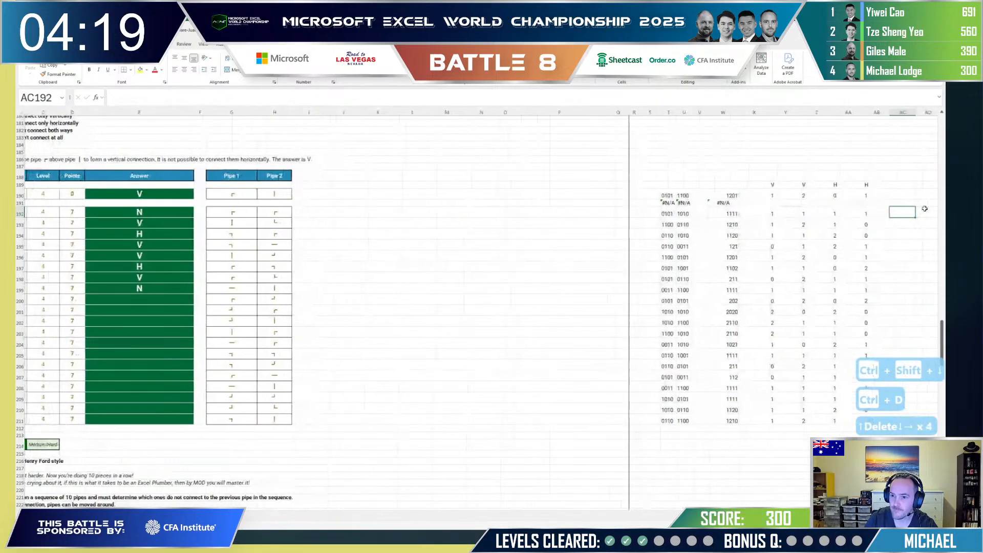
key(Right)
key(Up)
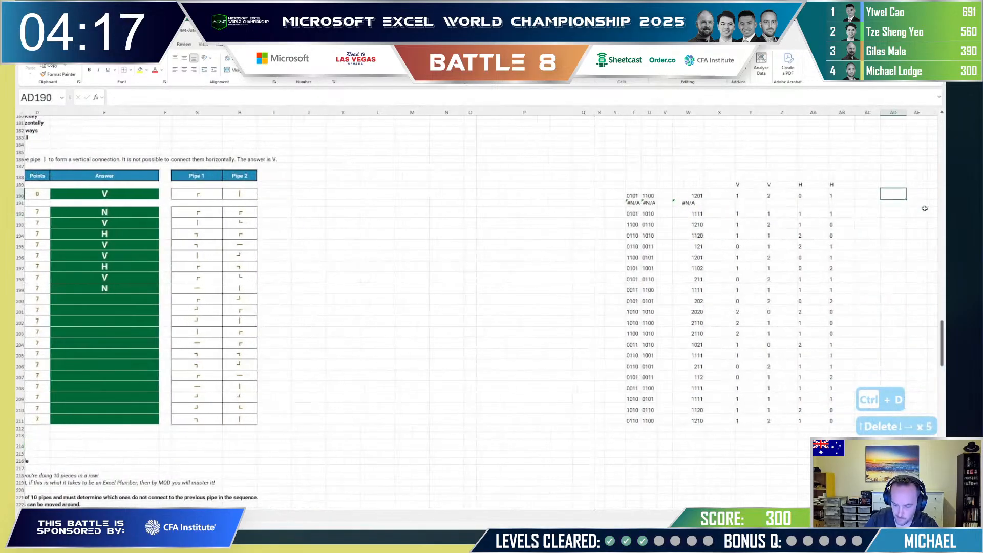
text(=)
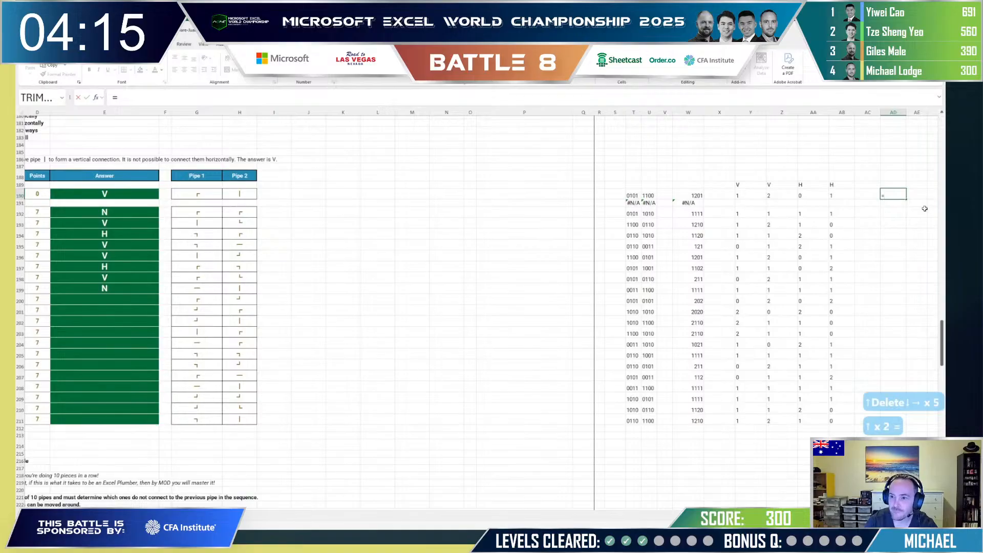
text(max()
key(Escape)
text(=)
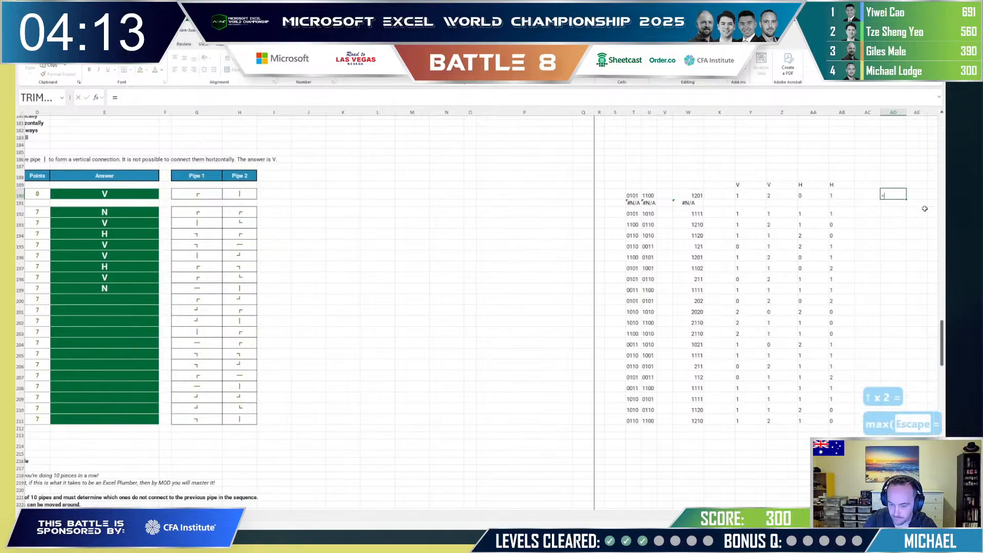
text(if(max()
key(Left)
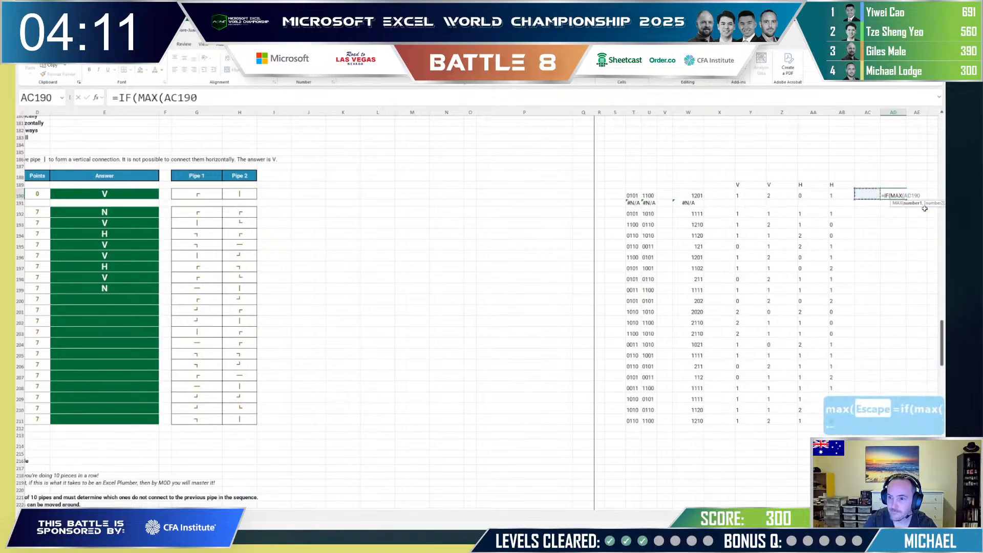
key(Left)
key(Left)
key(Left)
key(shift+Left)
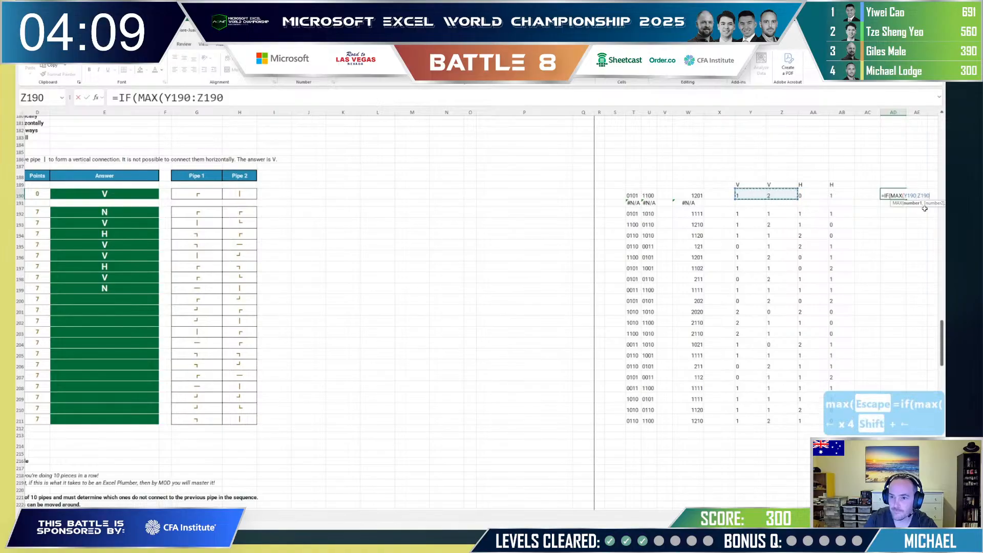
text()=2,)
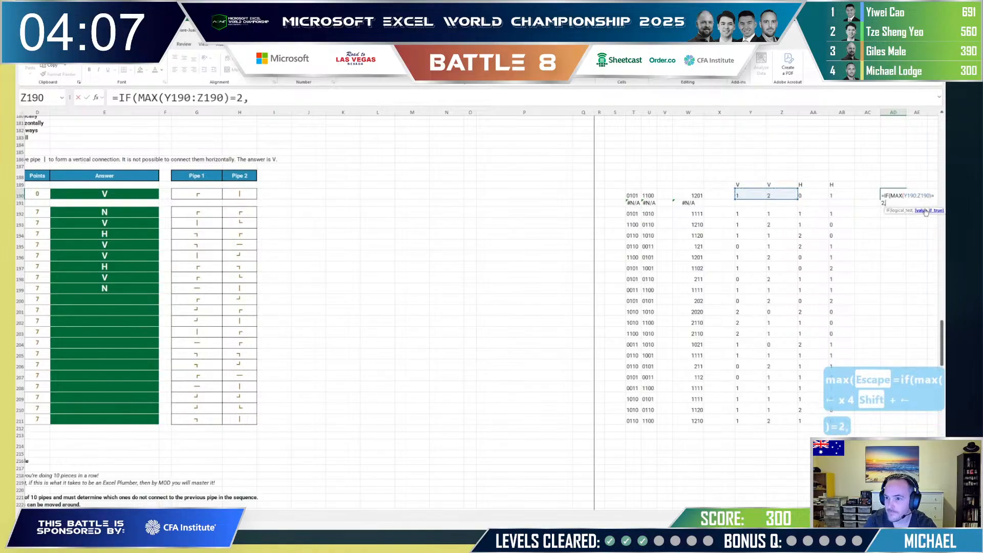
text(V)
key(Escape)
key(Escape)
key(Escape)
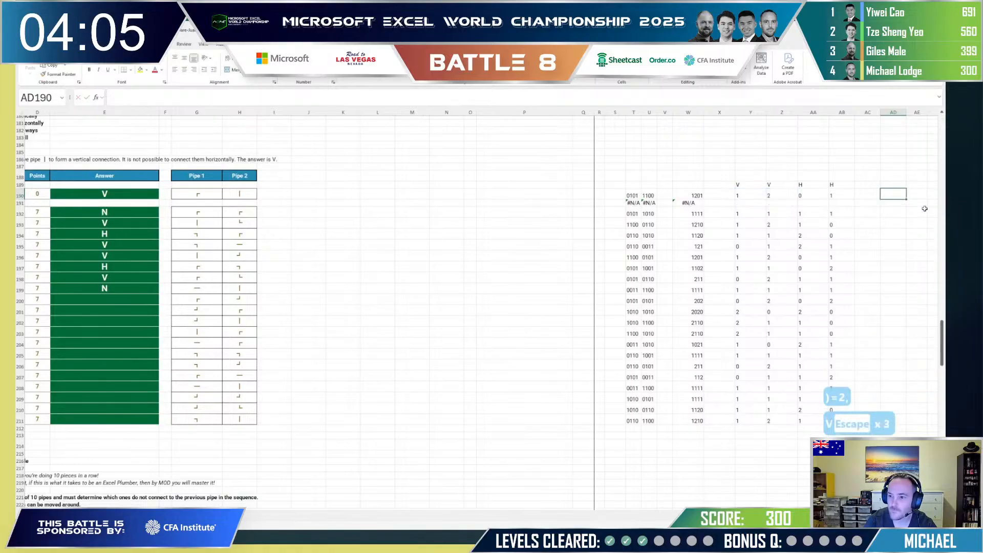
Step: Check the answers in E192:E196 against the re-split digits and clear the Level 4 answers for games 61 to 68 in E192:E199
key(Left)
key(Down)
key(Down)
key(Left)
key(ctrl+shift+Left)
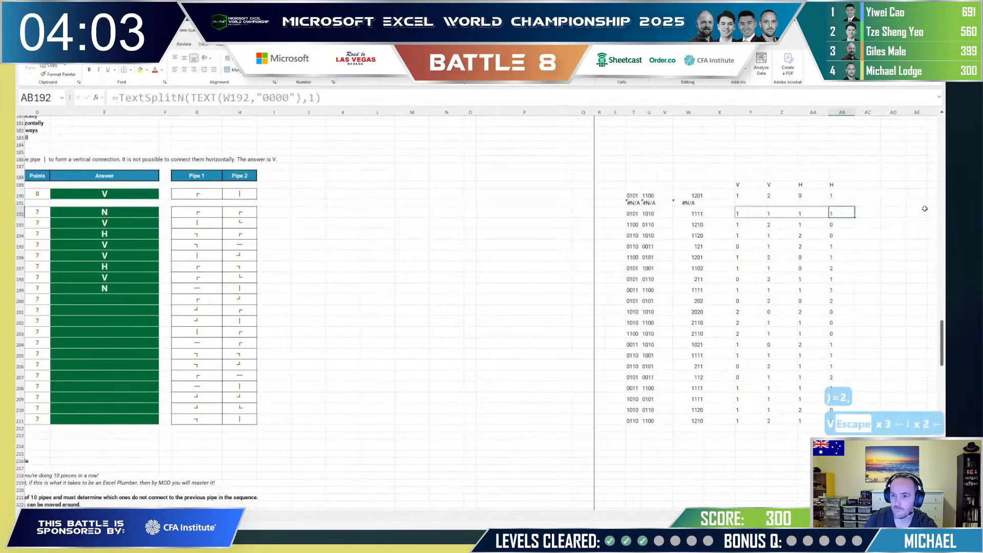
key(Left)
key(Left)
key(Left)
key(Left)
key(Left)
key(Left)
key(Left)
key(Left)
key(Left)
key(Left)
key(Left)
key(Left)
key(Left)
key(Left)
key(Left)
key(Left)
key(Left)
key(Left)
key(Left)
key(Left)
key(Right)
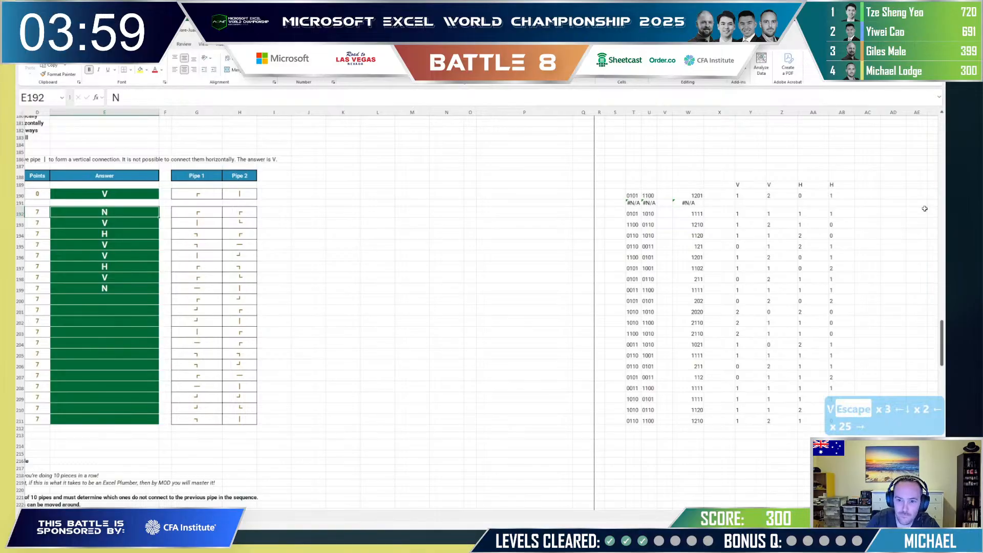
key(Return)
key(Return)
key(Return)
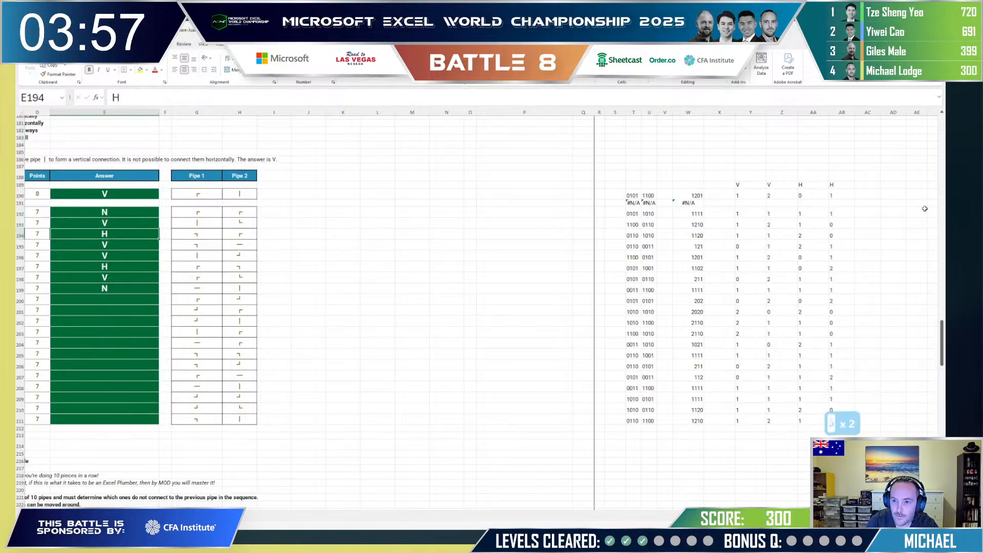
key(Return)
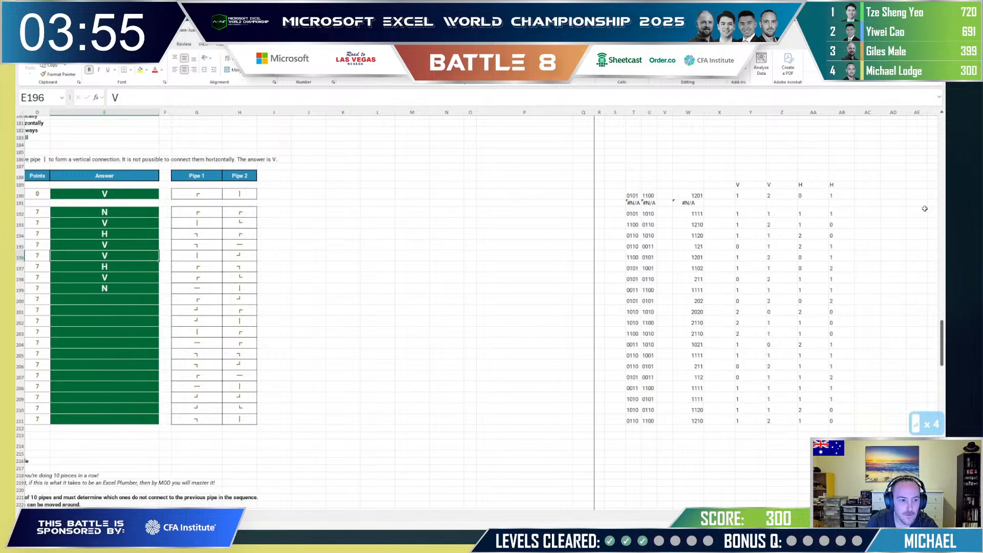
key(Up)
key(Up)
key(Up)
key(Up)
key(ctrl+shift+Down)
key(Delete)
key(Up)
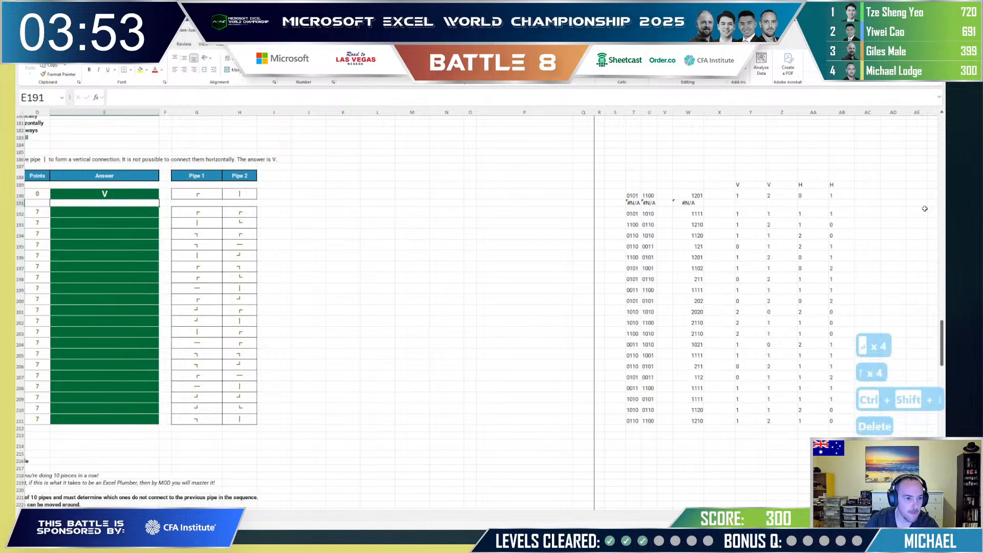
Step: Enter N, V, H, H and V as the answers for games 61 to 65 in E192:E196
key(Down)
text(n)
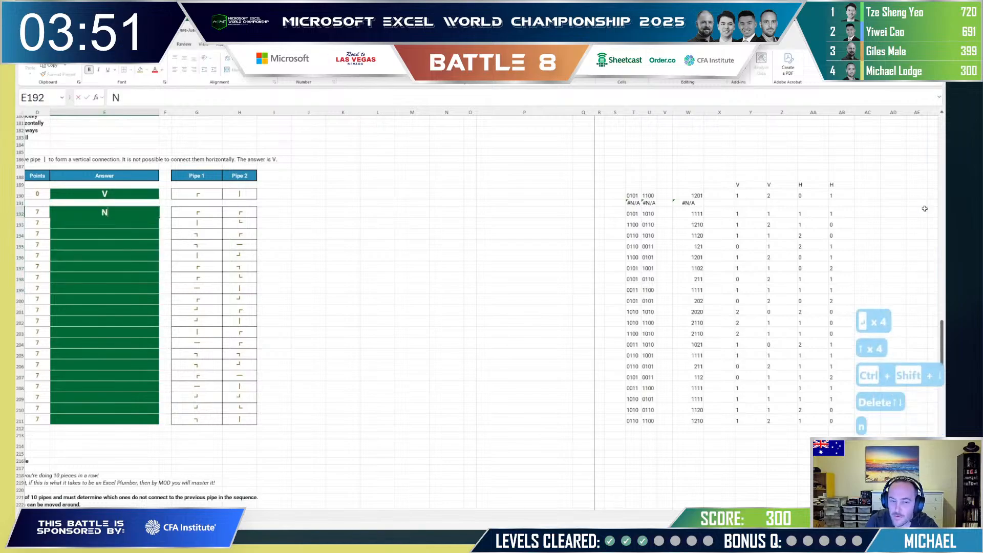
key(Return)
text(v)
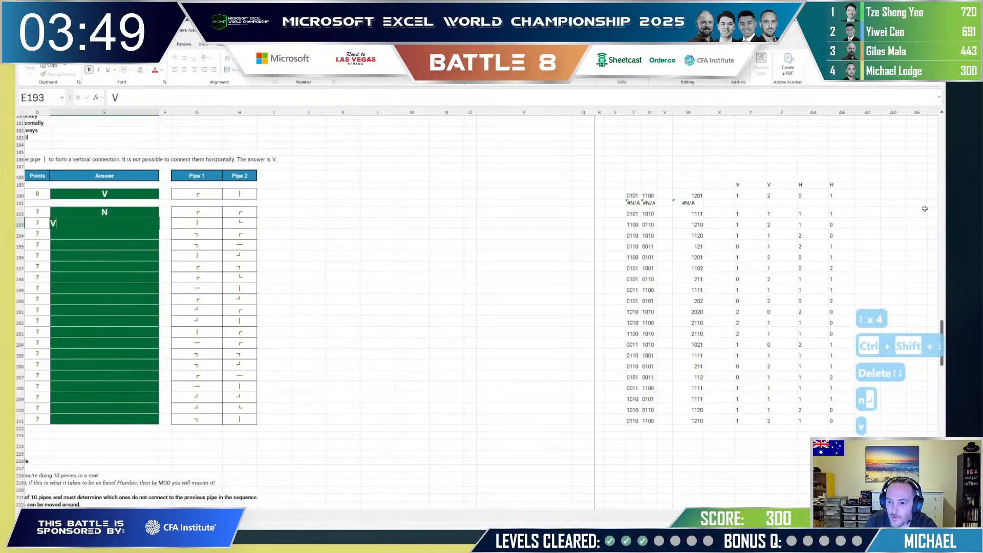
key(Return)
text(h)
key(Return)
text(h)
key(Return)
text(v)
key(Return)
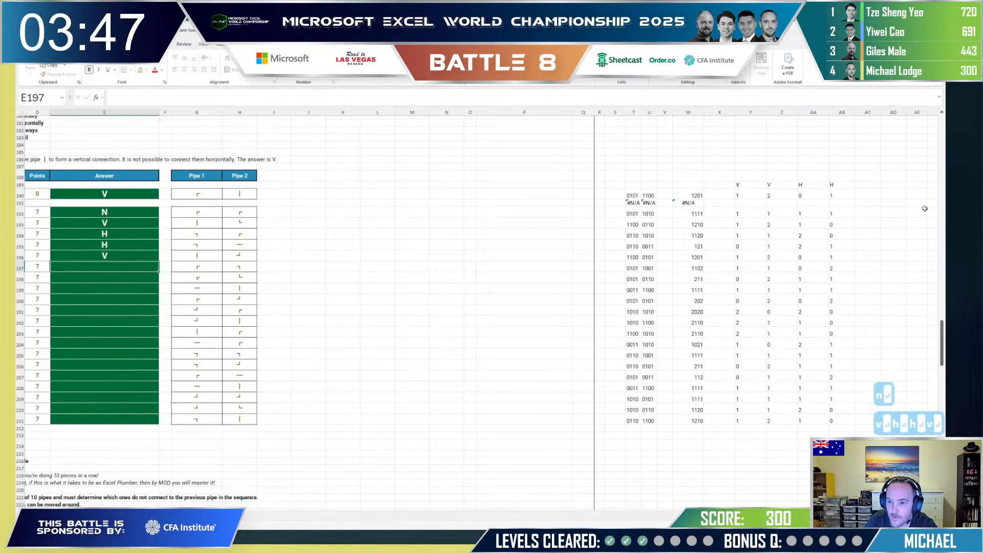
Step: Enter H, V, N, D and D as the answers for games 66 to 70 in E197:E201
text(h)
key(Return)
text(v)
key(Return)
text(n)
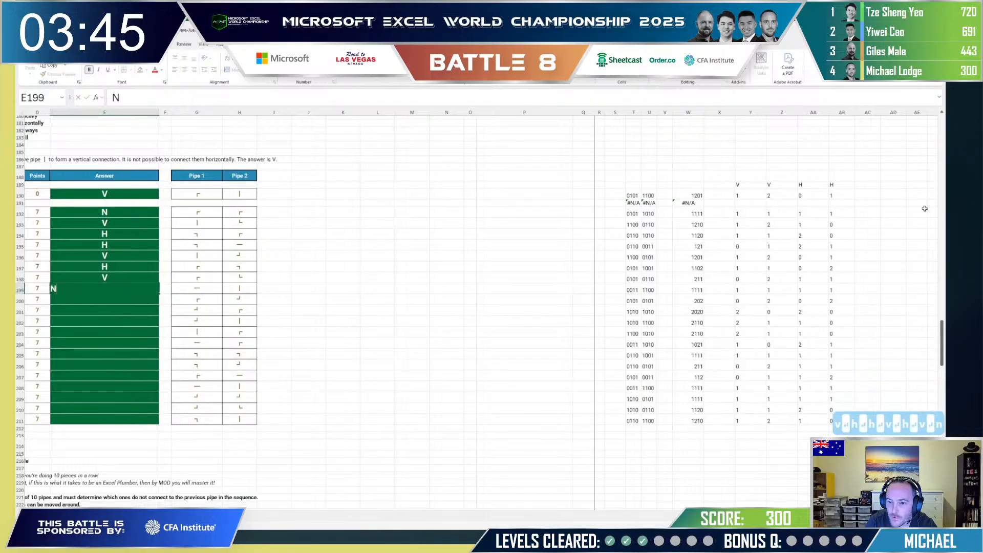
key(Return)
text(d)
key(Return)
text(d)
key(Return)
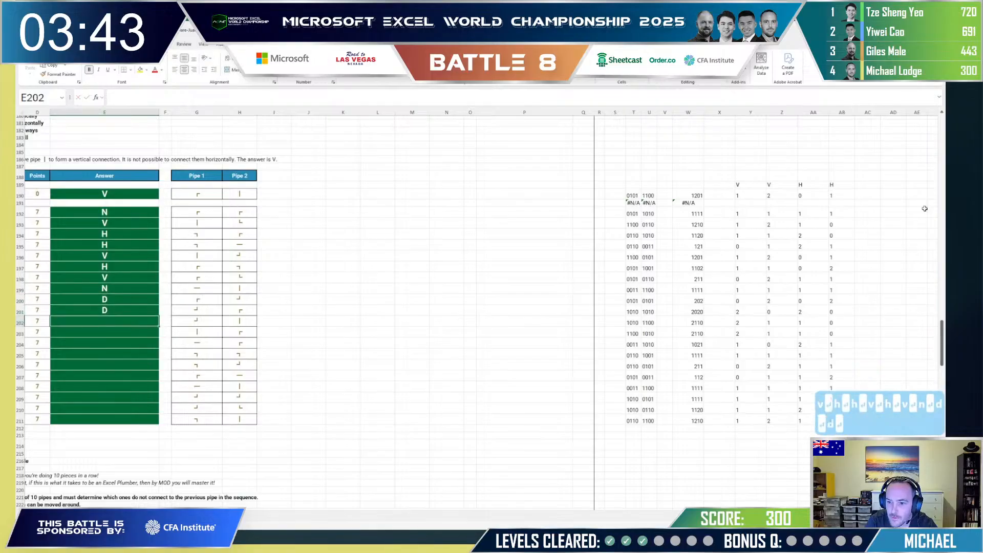
Step: Enter V, V, H and N as the answers for games 71 to 74 in E202:E205
text(v)
key(Return)
text(v)
key(Return)
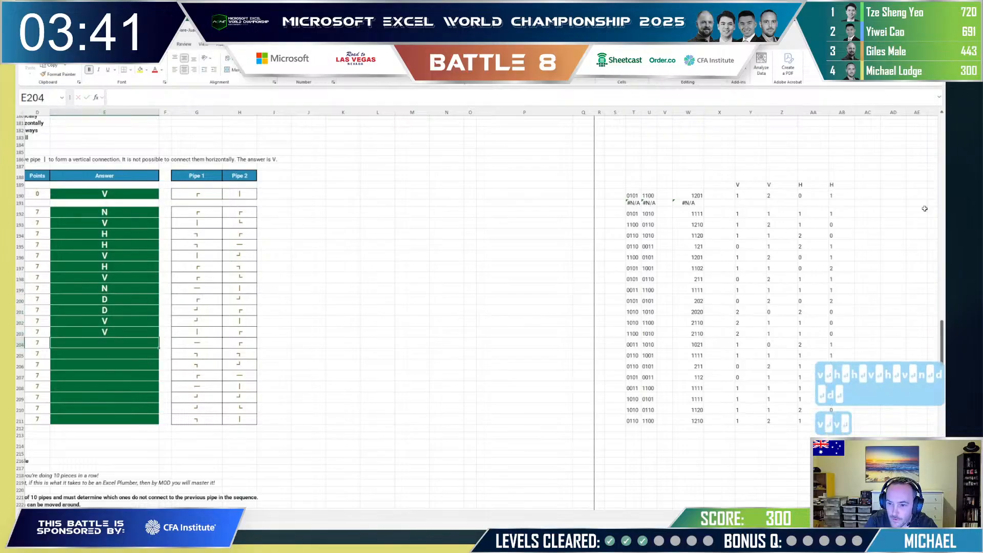
text(h)
key(Return)
text(n)
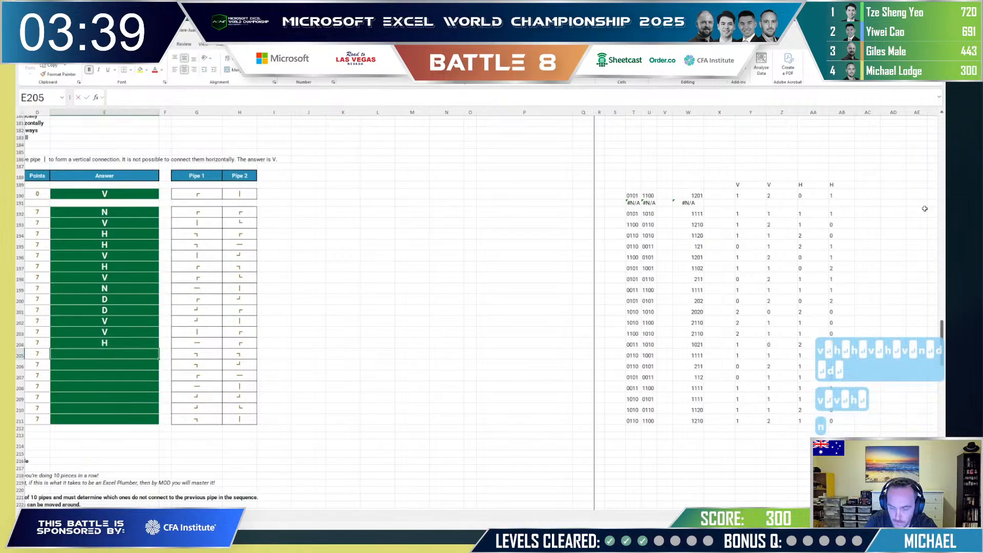
key(Return)
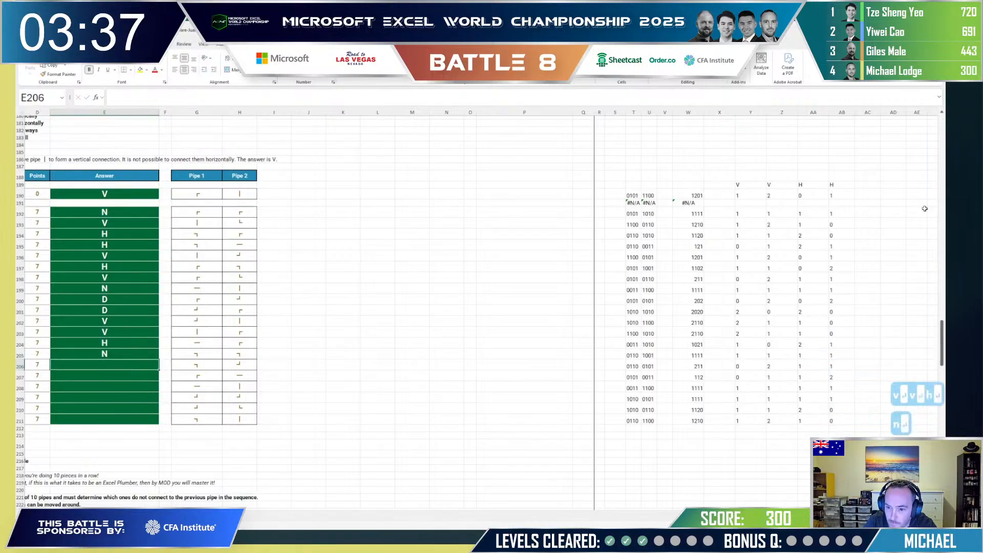
Step: Enter V, H, N, N, V and V as the answers for games 75 to 80 in E206:E211
text(v)
key(Return)
text(h)
key(Return)
text(n)
key(Return)
text(n)
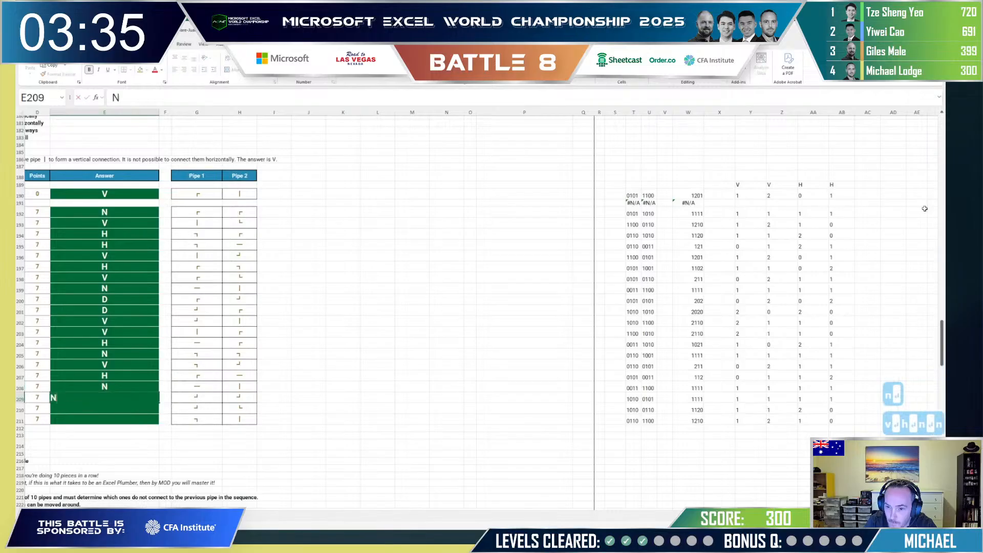
key(Return)
text(v)
key(Return)
text(v)
key(Return)
Step: Copy the full set of Level 4 answers in E192:E211
key(Up)
key(ctrl+shift+Up)
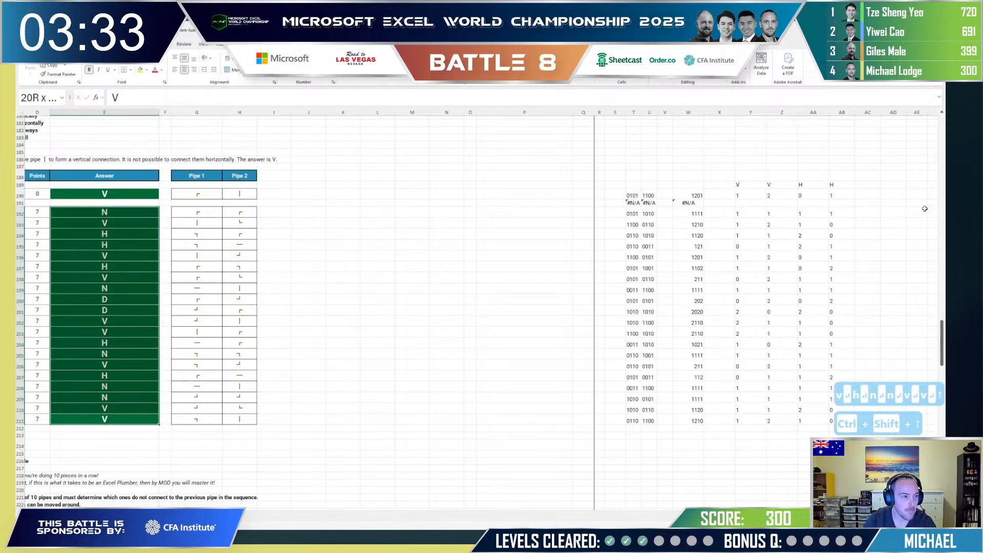
key(ctrl+c)
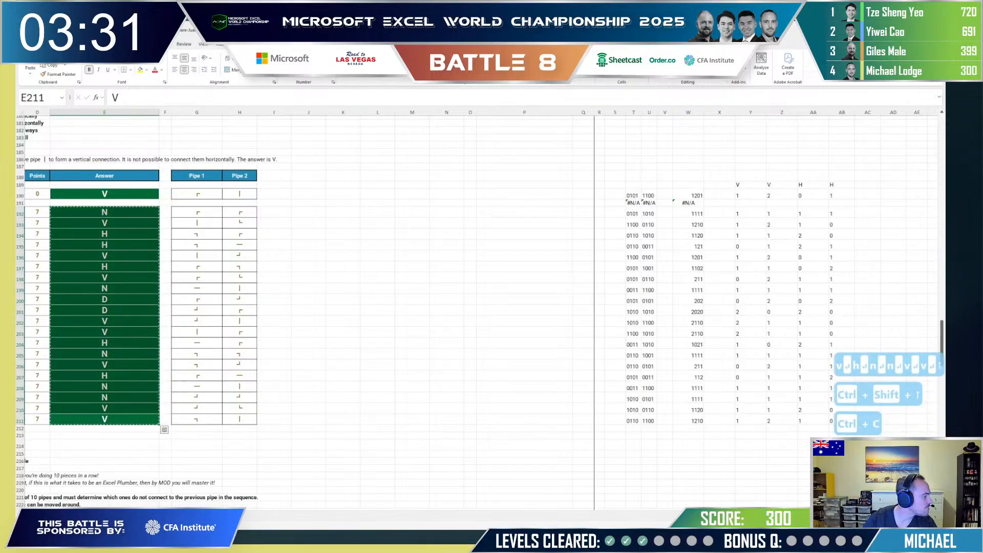
Step: Paste the copied Level 4 answers into the Level 4 answer fields of the competition page
key(ctrl+v)
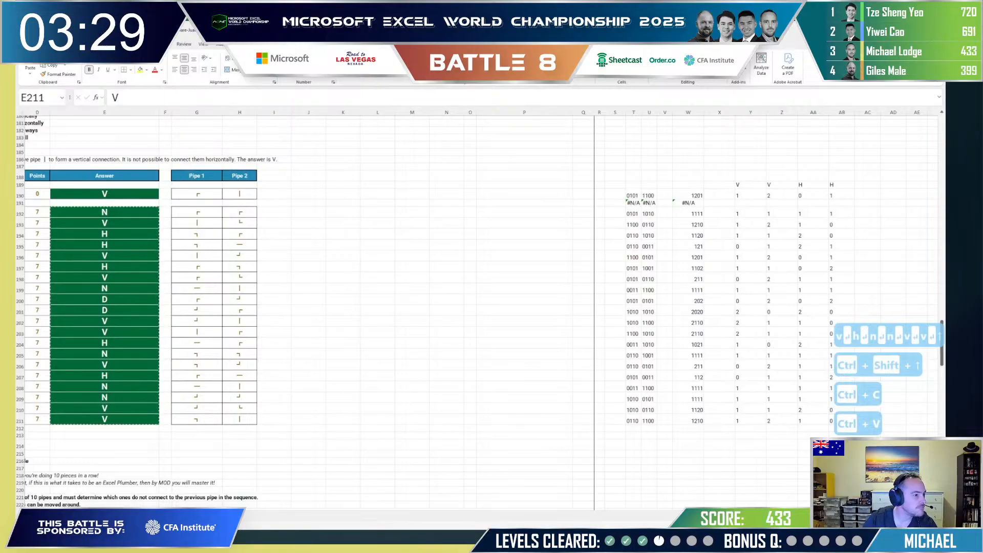
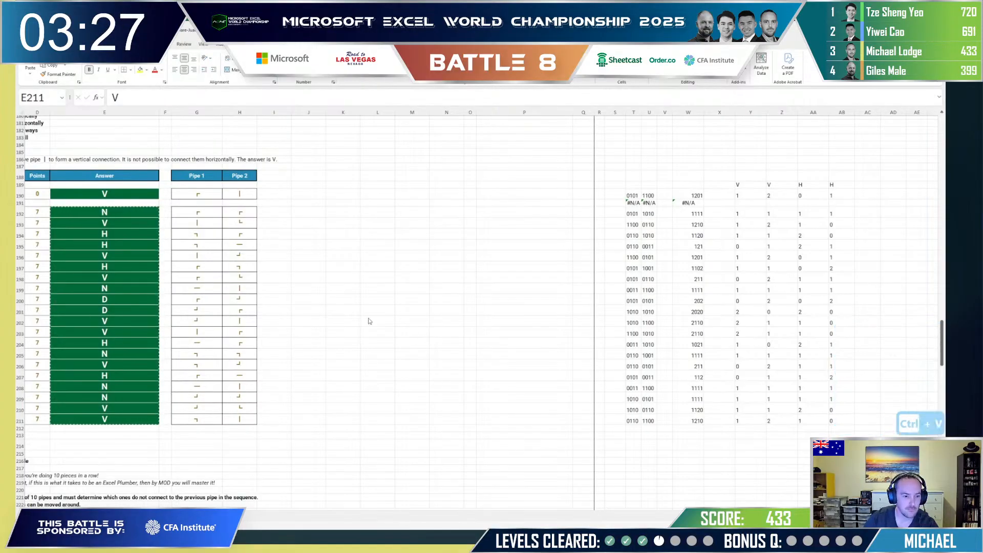
click(207, 211)
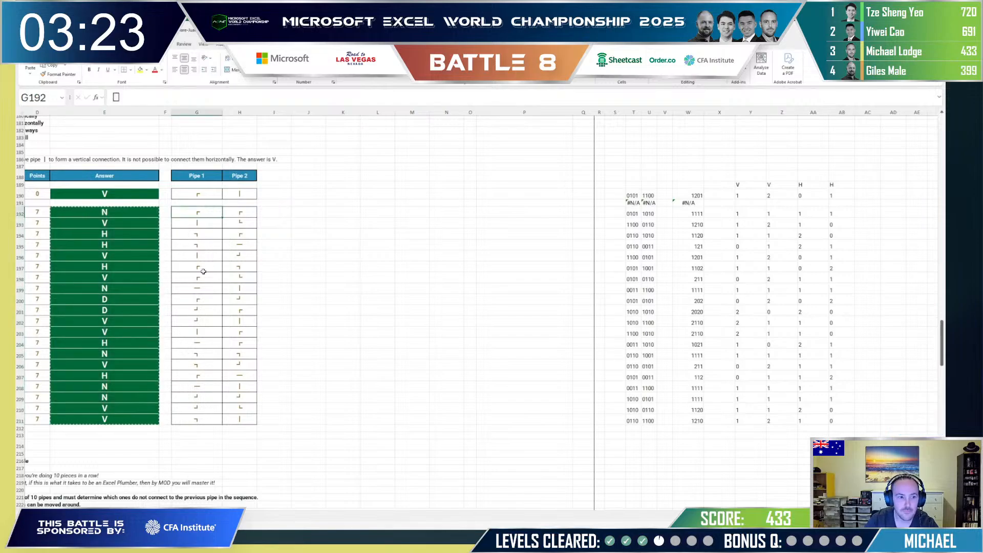
key(Down)
key(Left)
key(Left)
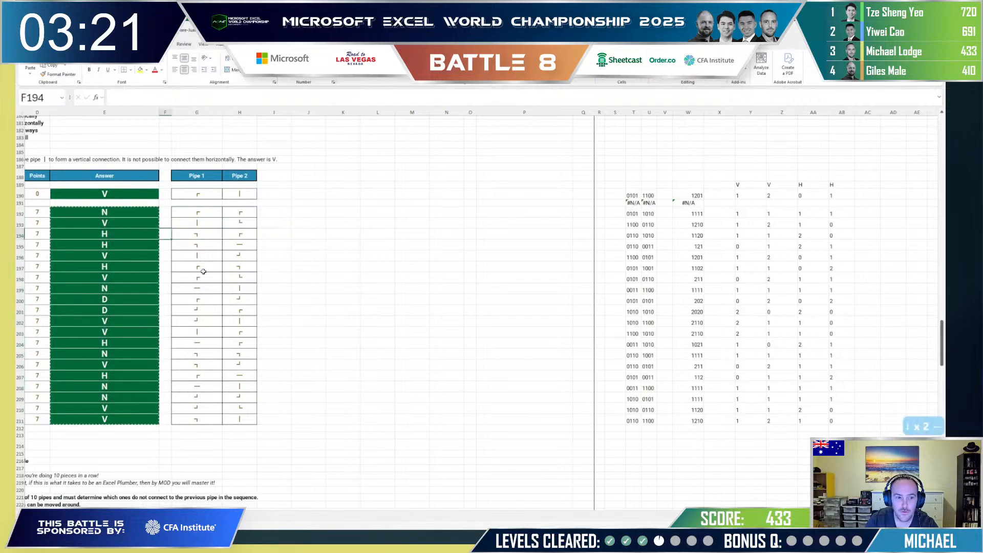
key(Down)
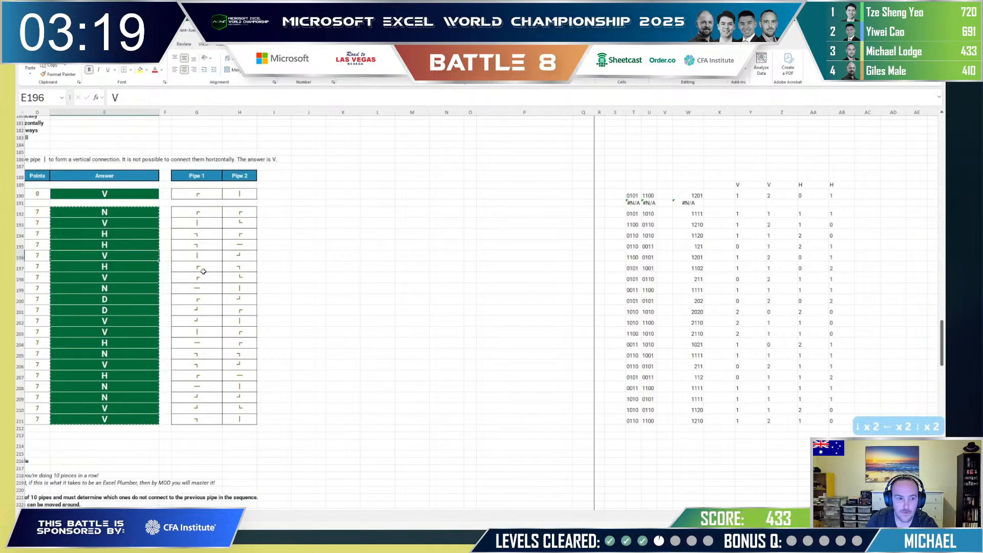
key(Left)
key(Right)
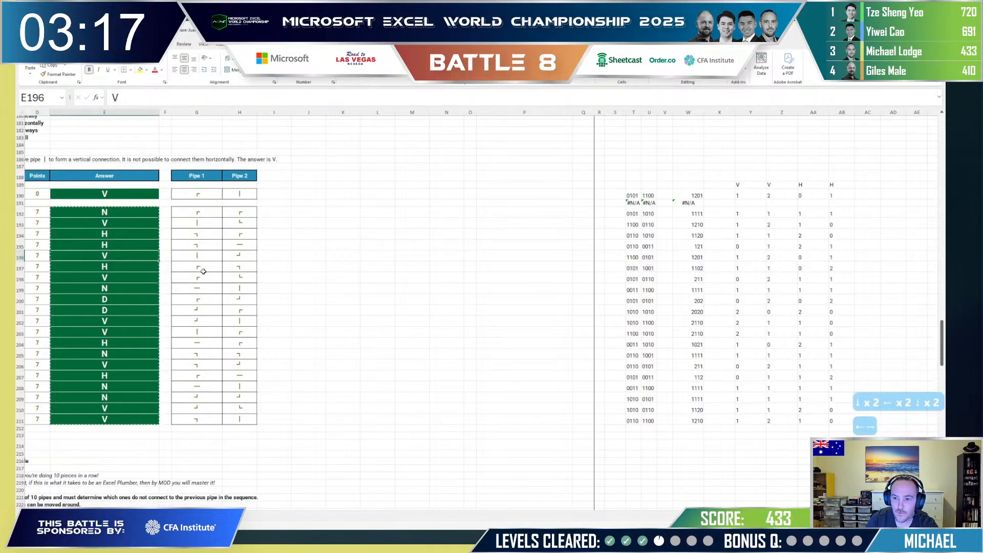
key(Down)
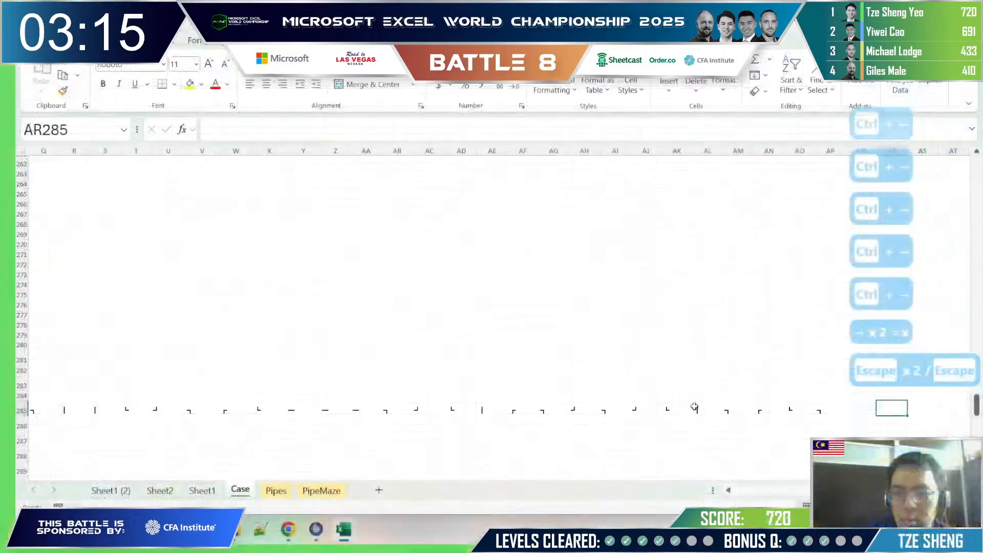
Step: Copy the INDEX/XMATCH pipe lookup formula from S257 into AR285 on the Level 6 row for game 101
key(ctrl+Left)
key(ctrl+Up)
key(Right)
key(Right)
key(Right)
key(Right)
key(Right)
key(Right)
key(Right)
key(Right)
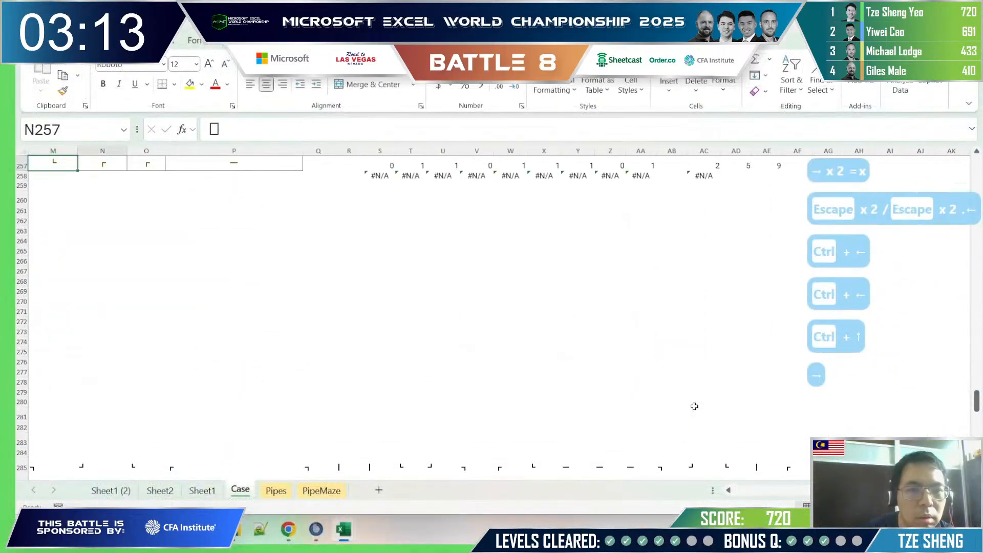
key(Left)
key(Left)
key(F2)
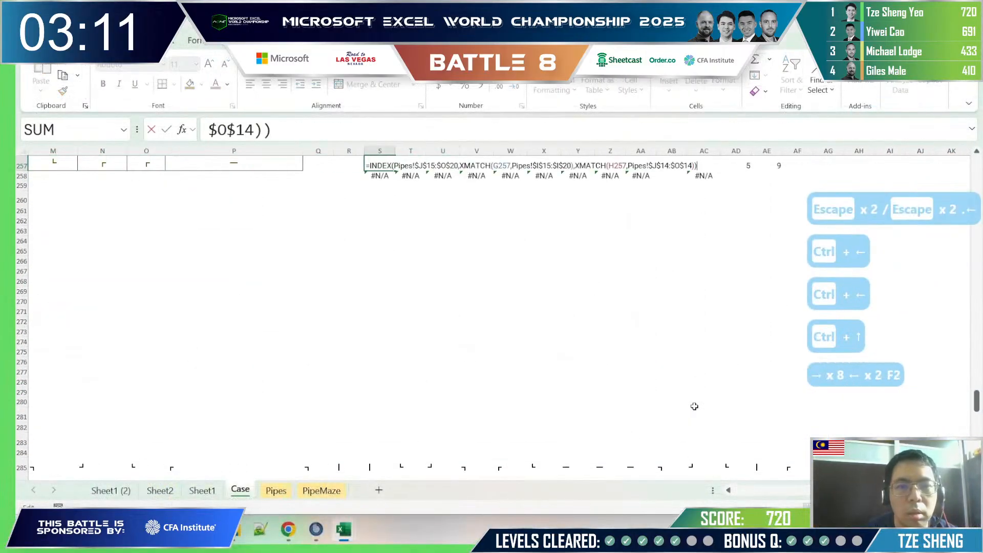
key(Escape)
key(ctrl+c)
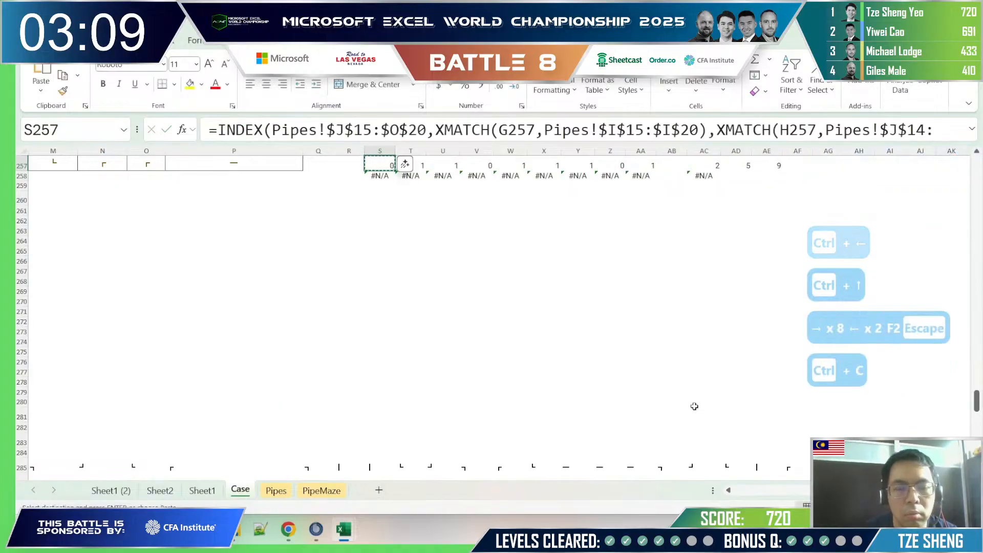
key(ctrl+Down)
key(ctrl+Down)
key(ctrl+Right)
key(ctrl+Right)
key(ctrl+v)
key(F2)
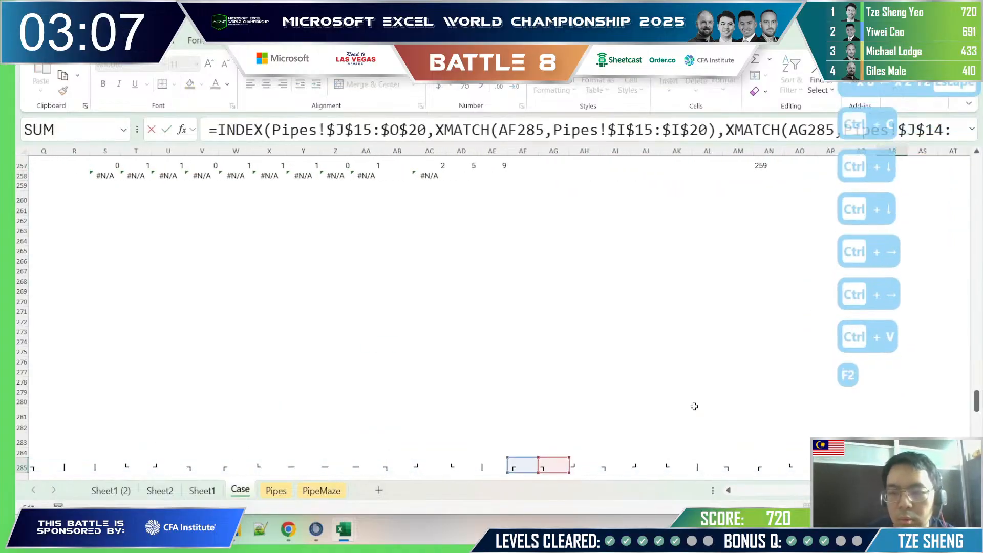
drag(868, 490, 831, 490)
scroll(809, 459, down, 2)
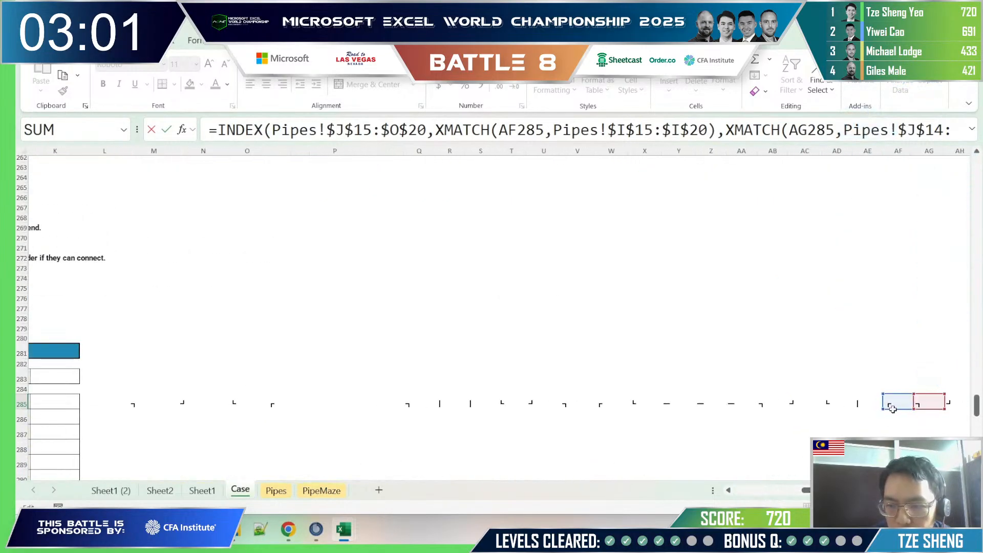
drag(891, 408, 406, 405)
key(ctrl+Left)
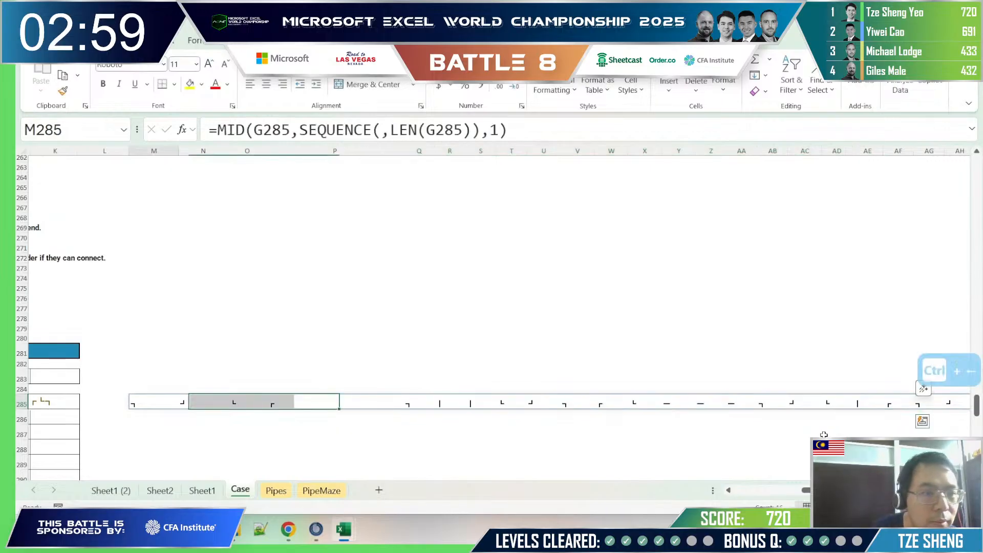
key(ctrl+Right)
key(ctrl+Right)
Step: Change the first XMATCH lookup value in the AR285 formula to M285
key(F2)
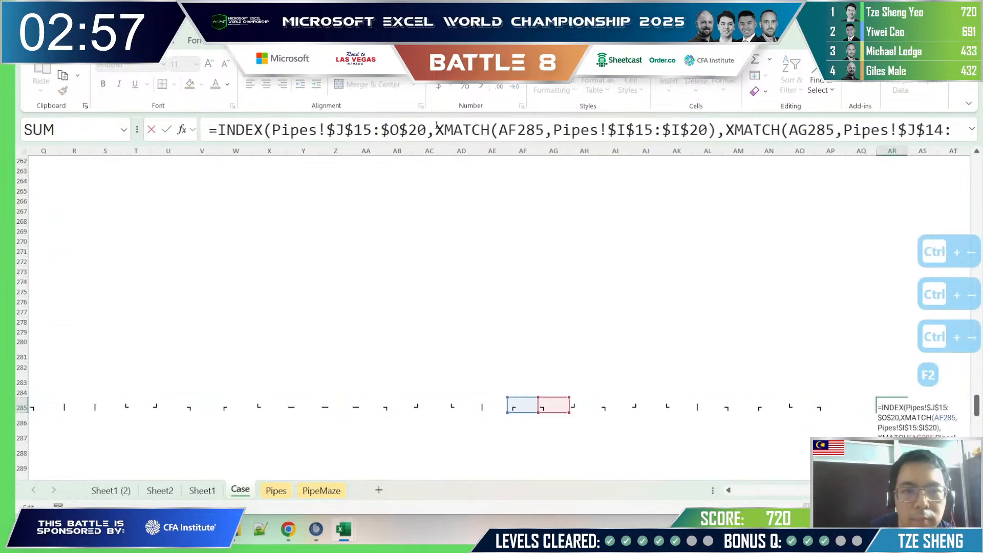
double_click(518, 124)
key(Left)
key(shift+Left)
key(ctrl+shift+Left)
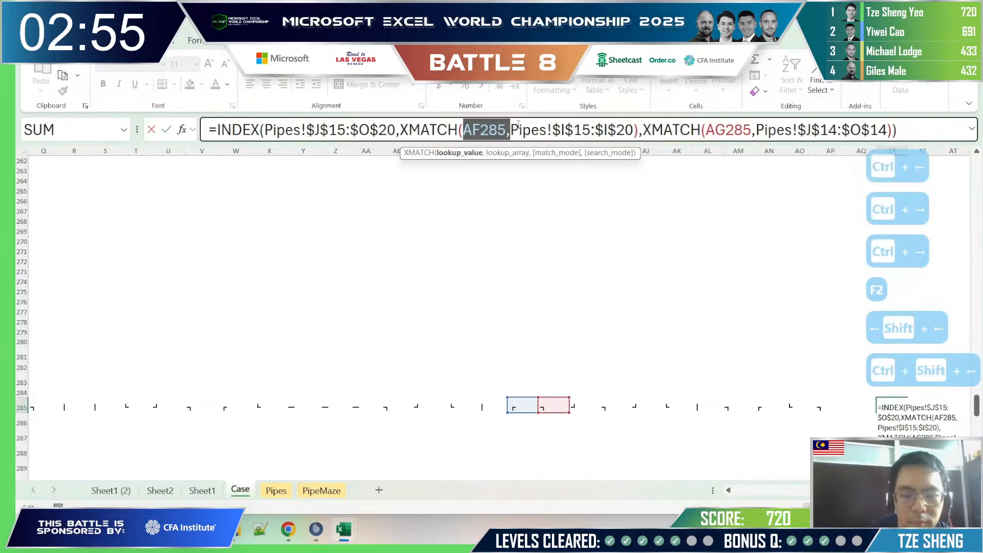
key(Left)
key(Right)
key(Left)
key(Left)
key(Left)
key(Right)
key(Right)
key(shift+Right)
key(shift+Right)
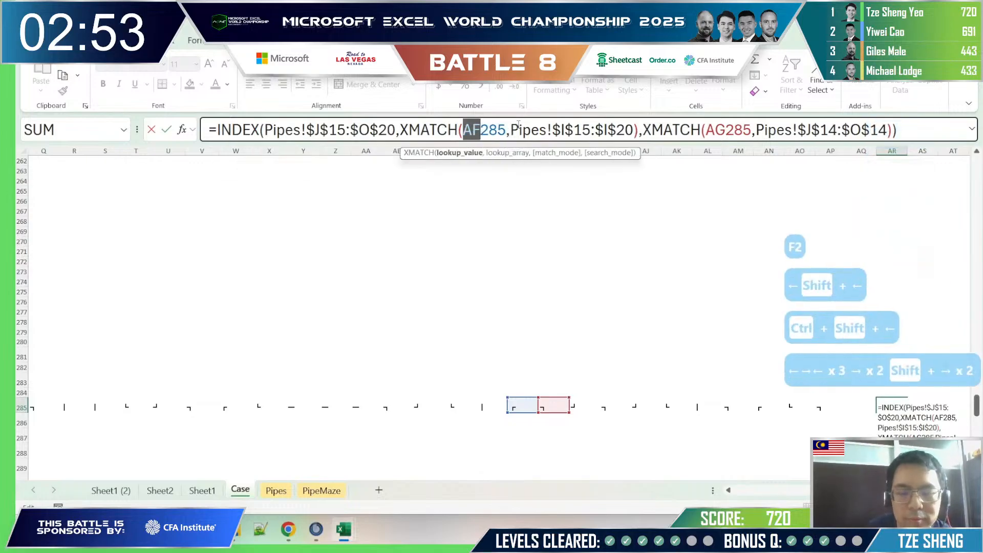
text(M)
Step: Change the second XMATCH lookup value in the AR285 formula to N285
key(ctrl+Right)
key(ctrl+Right)
key(ctrl+Right)
key(ctrl+Right)
key(ctrl+Right)
key(ctrl+Right)
key(ctrl+Right)
key(ctrl+Right)
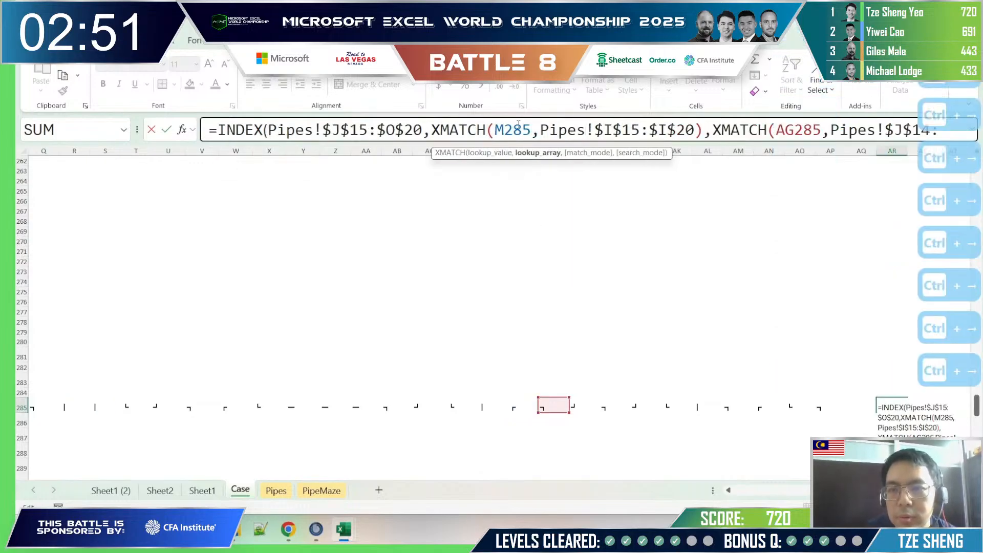
key(ctrl+Right)
key(ctrl+Right)
key(ctrl+Right)
key(shift+Right)
key(shift+Right)
text(N)
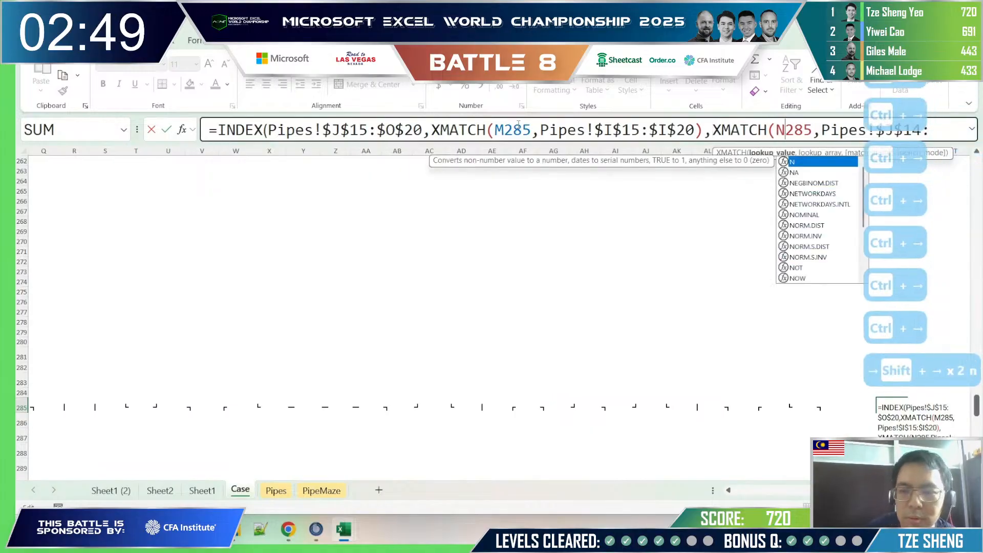
key(Return)
Step: Fill the AR285 lookup formula right along row 285 through BL285
key(Up)
key(ctrl+c)
key(shift+Right)
key(shift+Right)
key(shift+Right)
key(shift+Right)
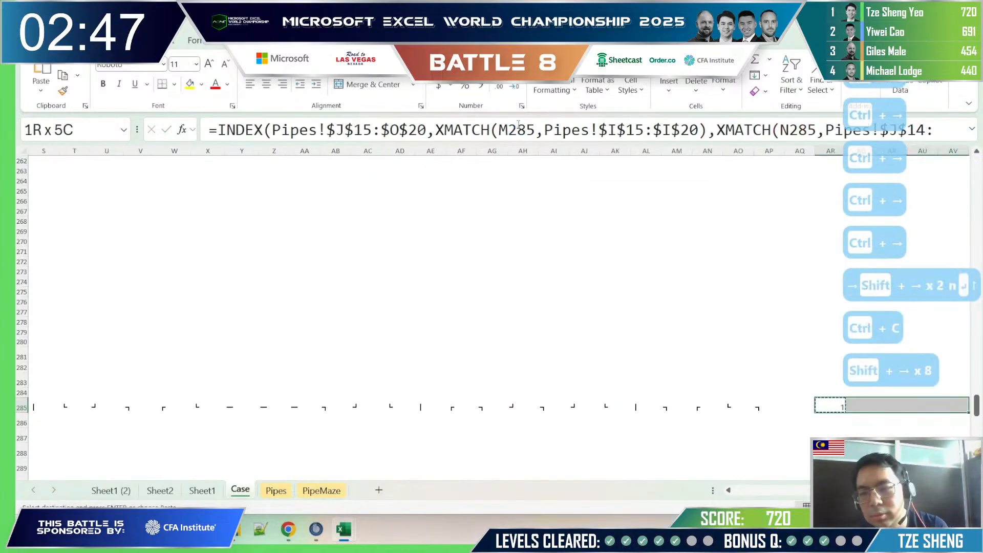
key(shift+Right)
key(shift+Right)
key(shift+Right)
key(shift+Right)
key(shift+Right)
key(shift+Right)
key(shift+Right)
key(shift+Right)
key(shift+Right)
key(shift+Right)
key(shift+Right)
key(shift+Right)
key(shift+Right)
key(shift+Right)
key(shift+Right)
key(shift+Right)
key(shift+Right)
key(shift+Right)
key(shift+Right)
key(shift+Right)
key(ctrl+r)
Step: Extend the lookup formula fill in row 285 through BS285
key(alt+Tab)
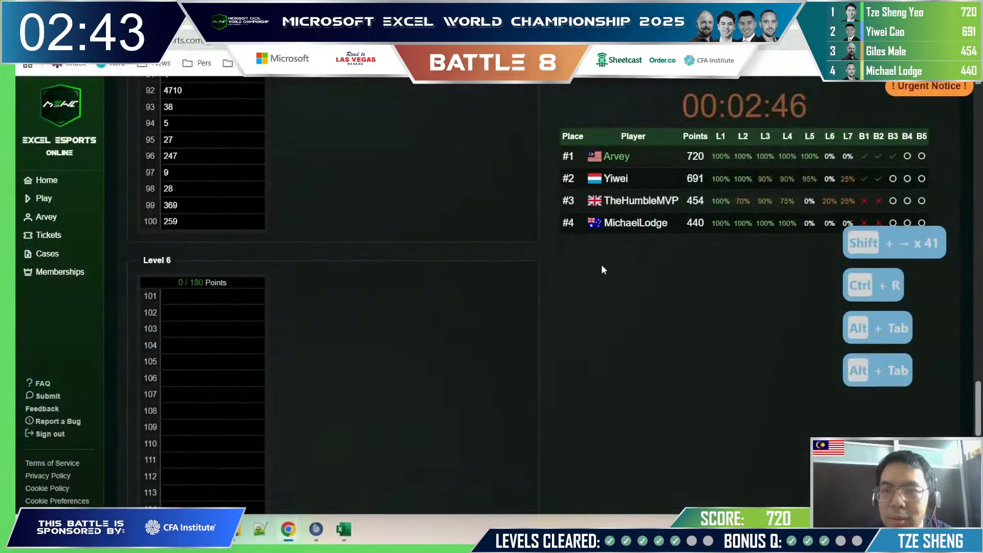
key(alt+Tab)
key(shift+Right)
key(shift+Right)
key(shift+Right)
key(shift+Right)
key(shift+Right)
key(ctrl+r)
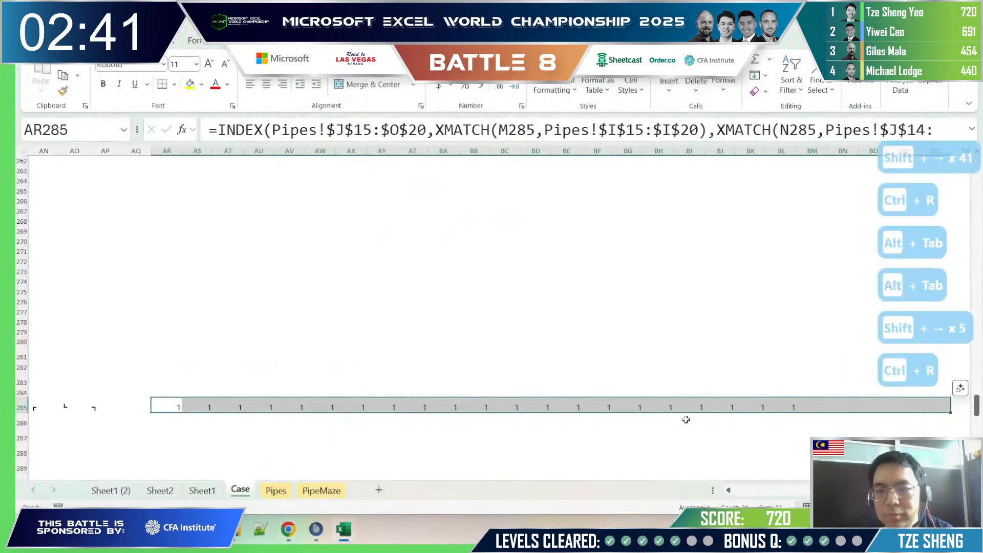
key(shift+Right)
key(shift+Right)
key(ctrl+r)
Step: Review the lookup results in row 285 alongside the Level 6 instructions, game hints and pipe sequences
key(Left)
key(ctrl+Left)
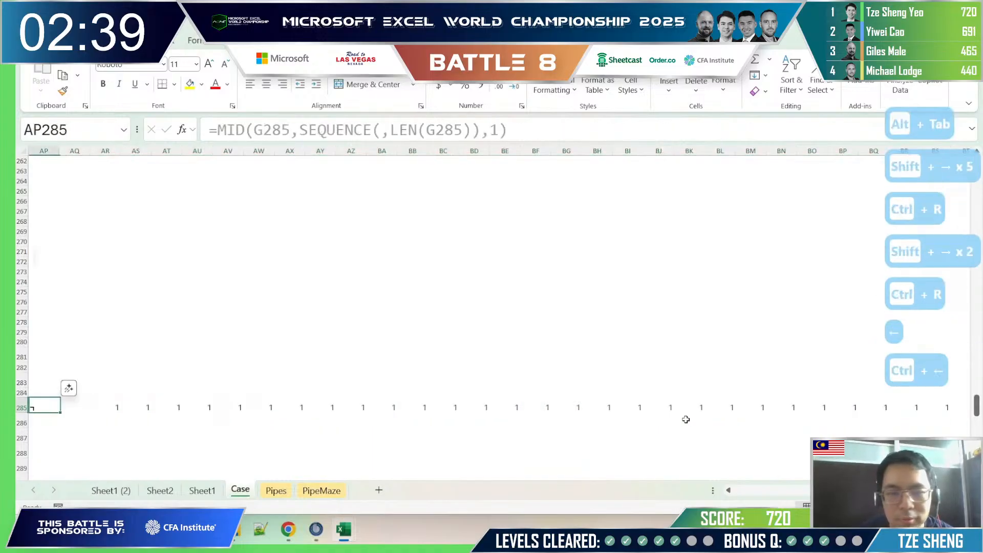
key(ctrl+Left)
key(ctrl+Right)
key(ctrl+Right)
key(Right)
key(ctrl+Left)
key(ctrl+Left)
key(ctrl+Left)
key(ctrl+Left)
key(ctrl+Left)
key(ctrl+Left)
key(ctrl+Left)
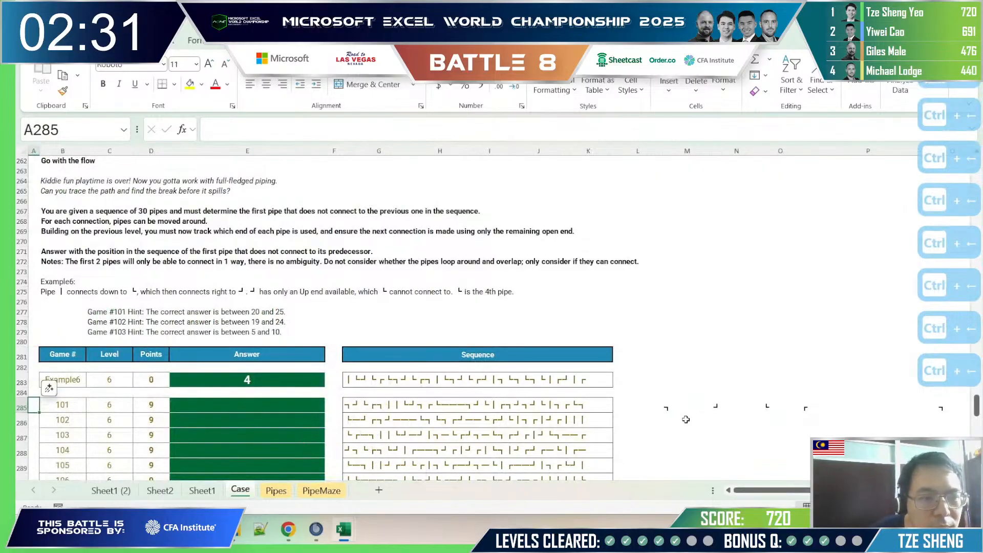
key(Down)
key(Right)
key(Right)
key(Right)
key(Right)
key(Right)
key(Right)
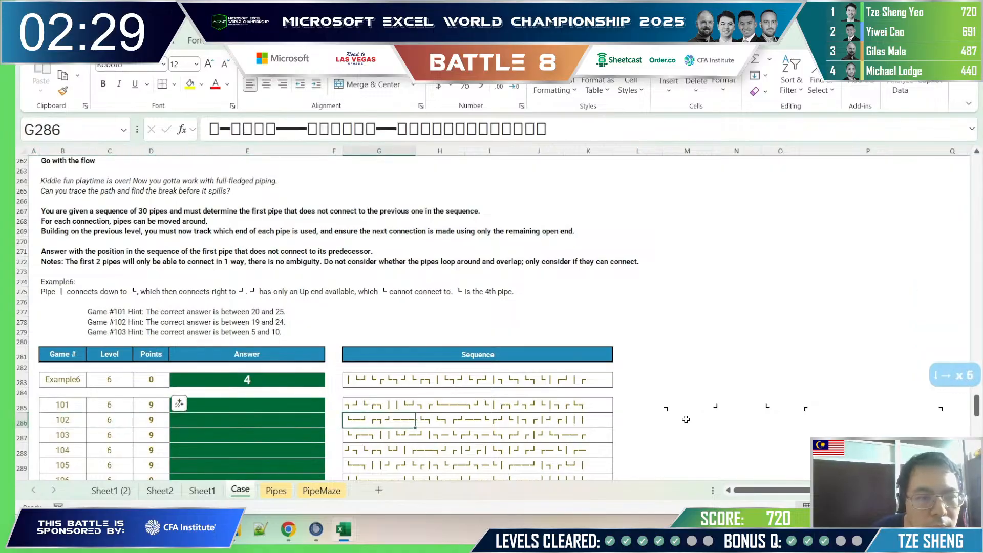
Step: Extend the lookup formulas in row 285 by two more columns through BU285
key(ctrl+Right)
key(ctrl+Left)
key(ctrl+Left)
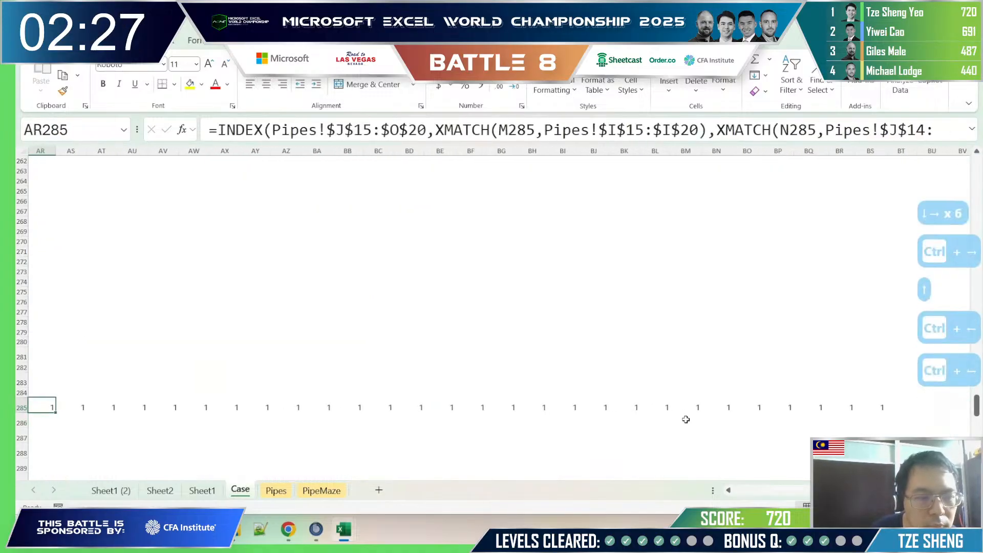
key(ctrl+shift+Right)
key(shift+Right)
key(shift+Right)
key(ctrl+r)
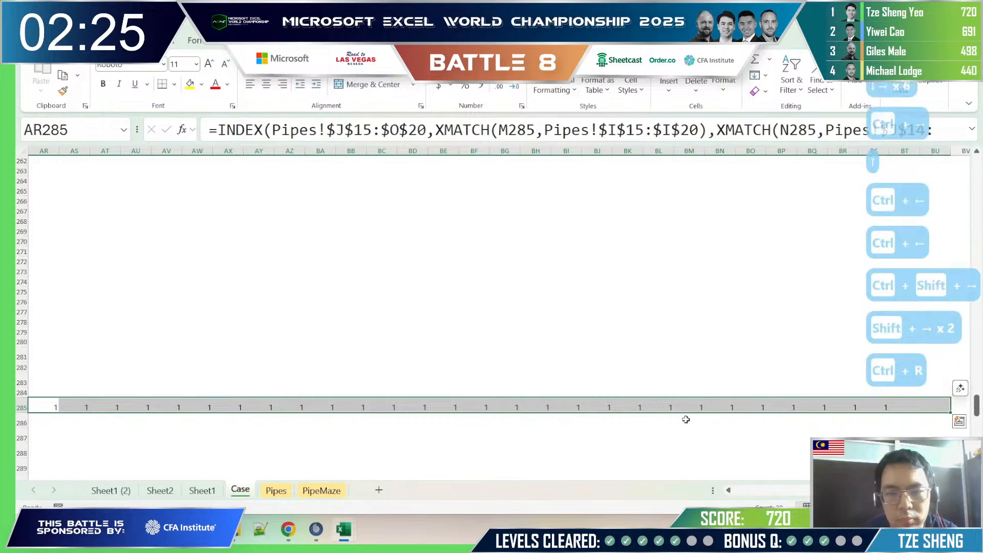
Step: Copy the lookup formulas from AR285:BU285 to the Example6 row, starting at AR283
key(ctrl+c)
key(Up)
key(Up)
key(ctrl+v)
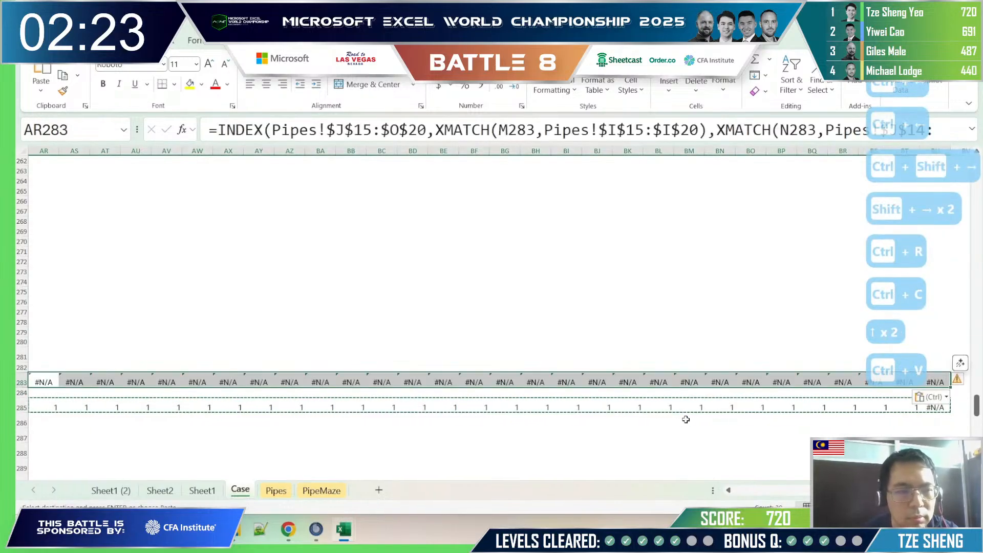
Step: Examine the cell references in the AR283 lookup formula and the cells before it in the Example6 row
key(Escape)
key(Left)
key(Right)
key(F2)
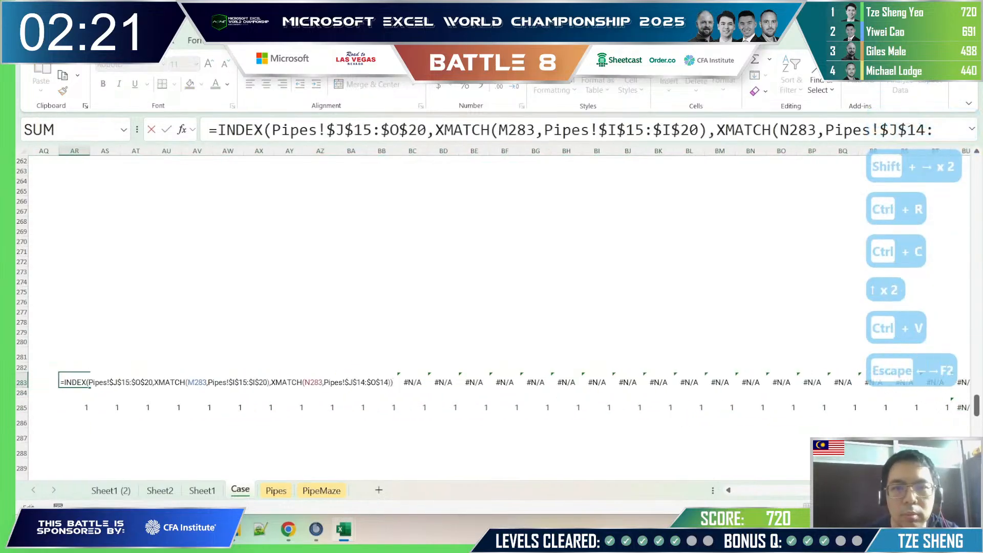
key(Escape)
key(F2)
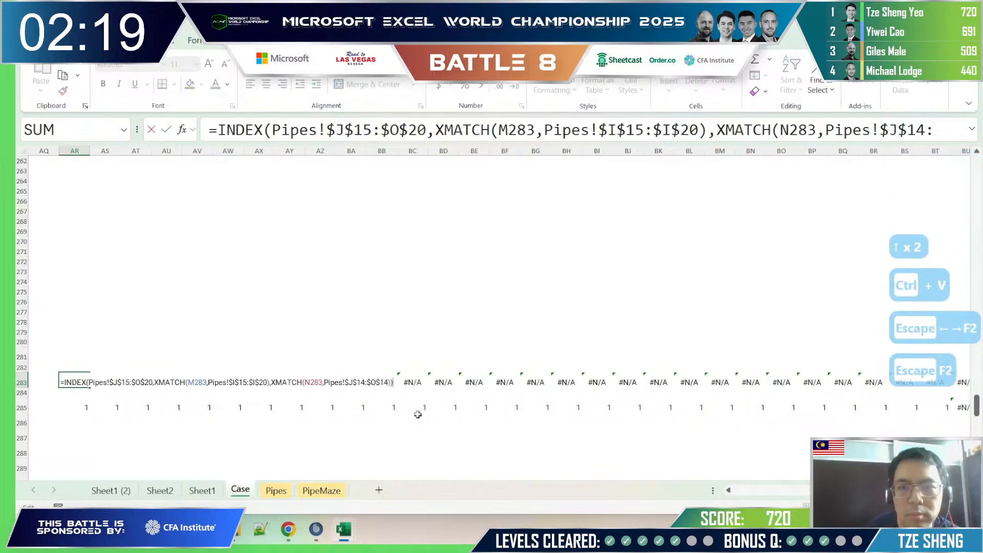
key(Escape)
key(Left)
key(Left)
key(Left)
key(Left)
key(Left)
key(Left)
key(Left)
key(Left)
key(Left)
key(Left)
key(Left)
key(Left)
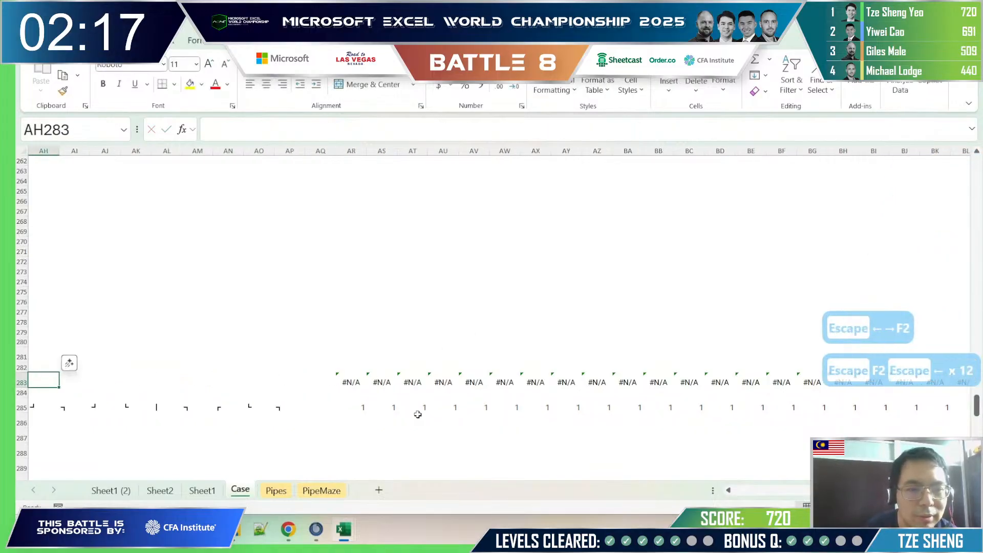
Step: Copy the split pipe sequence formula from the game 101 row to M283 in the Example6 row
key(ctrl+Right)
key(ctrl+Left)
key(Down)
key(Down)
key(ctrl+Right)
key(ctrl+shift+Right)
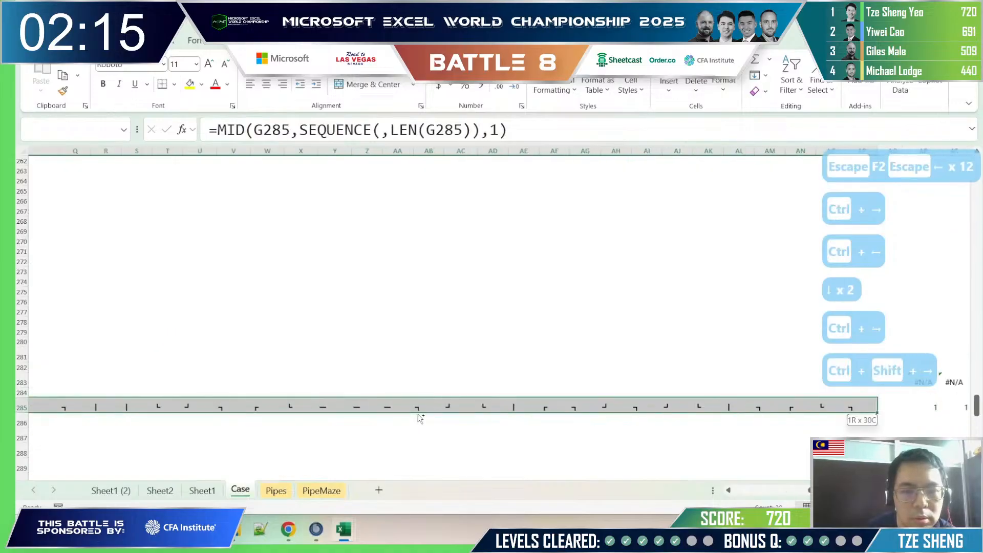
key(ctrl+c)
key(ctrl+v)
key(ctrl+Right)
key(ctrl+Right)
key(ctrl+Right)
key(ctrl+Left)
key(Right)
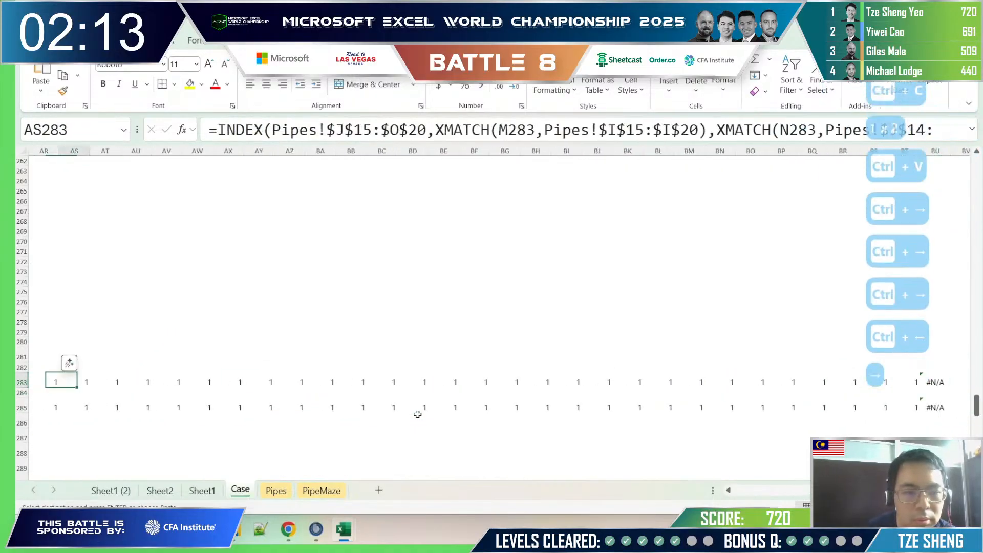
Step: Examine the cell references in the AR283 lookup formula against the split Example6 pipes
key(Left)
key(F2)
key(Escape)
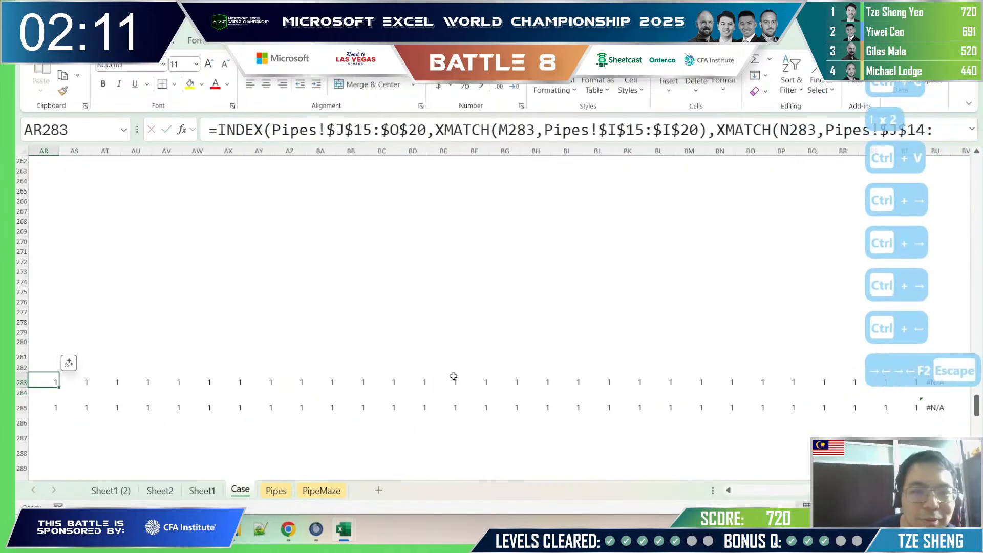
key(F2)
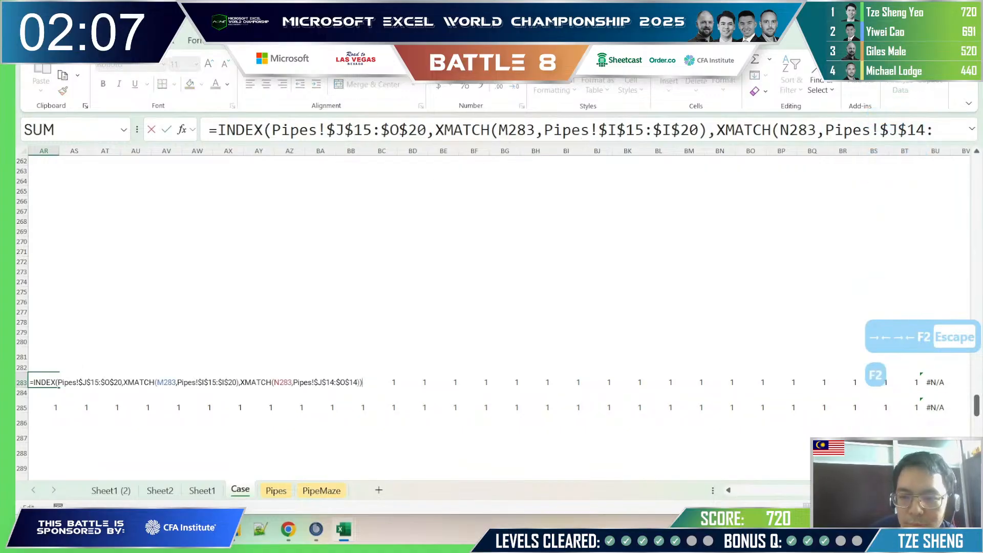
drag(911, 491, 838, 499)
key(Escape)
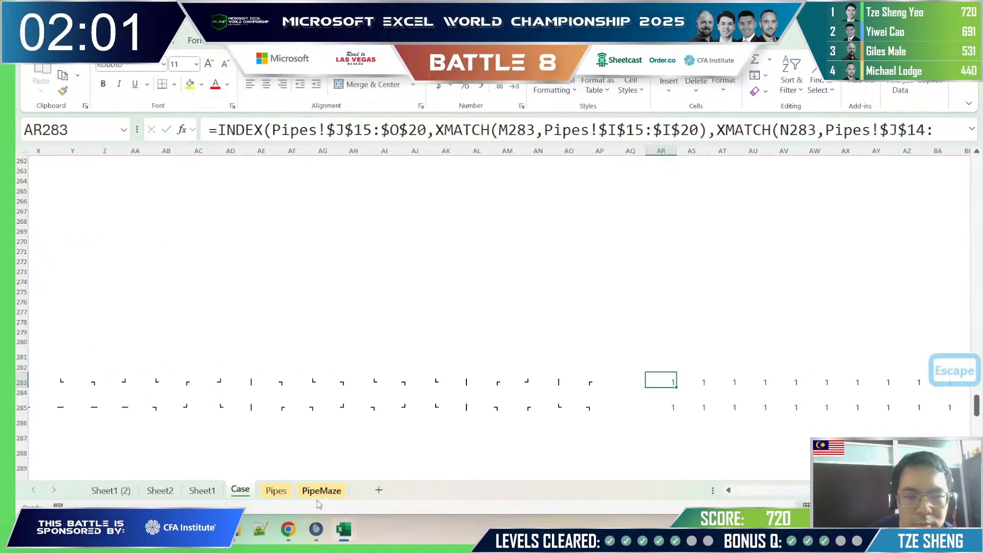
Step: Review the Level 6 instructions, game hints and the game 101 pipe sequence in G285
key(ctrl+Left)
key(ctrl+Left)
key(ctrl+Left)
key(ctrl+Left)
key(ctrl+Left)
key(ctrl+Left)
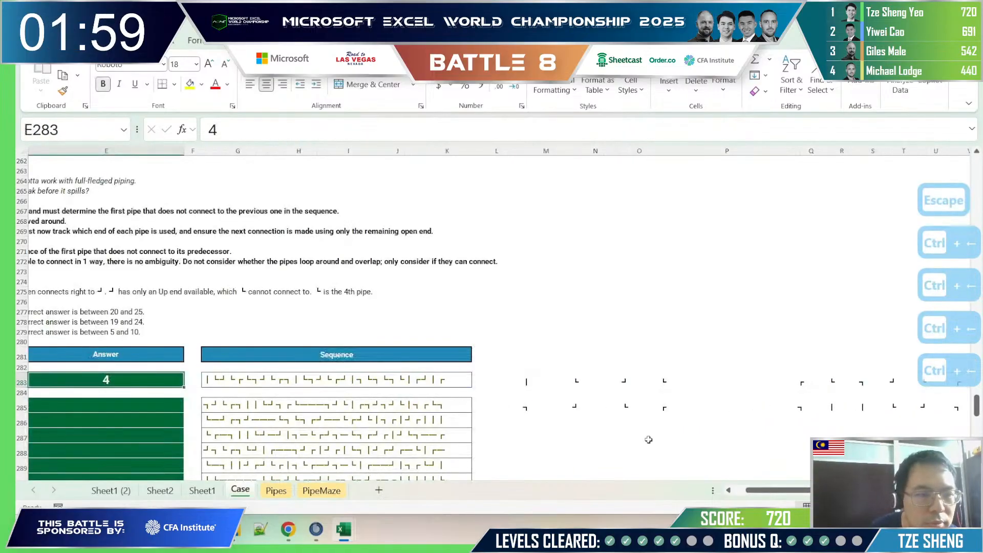
key(Right)
key(Right)
key(Right)
key(Down)
key(Down)
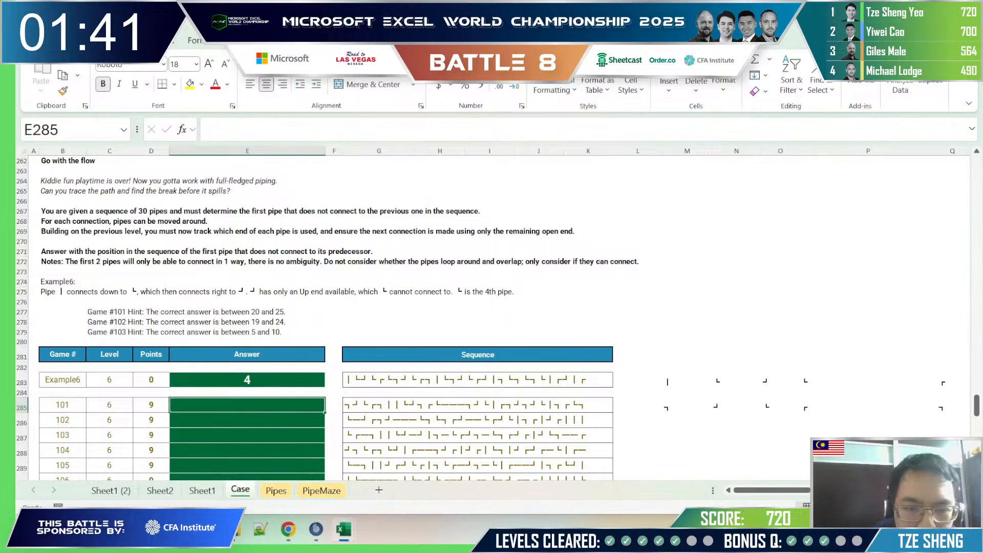
click(371, 406)
key(F2)
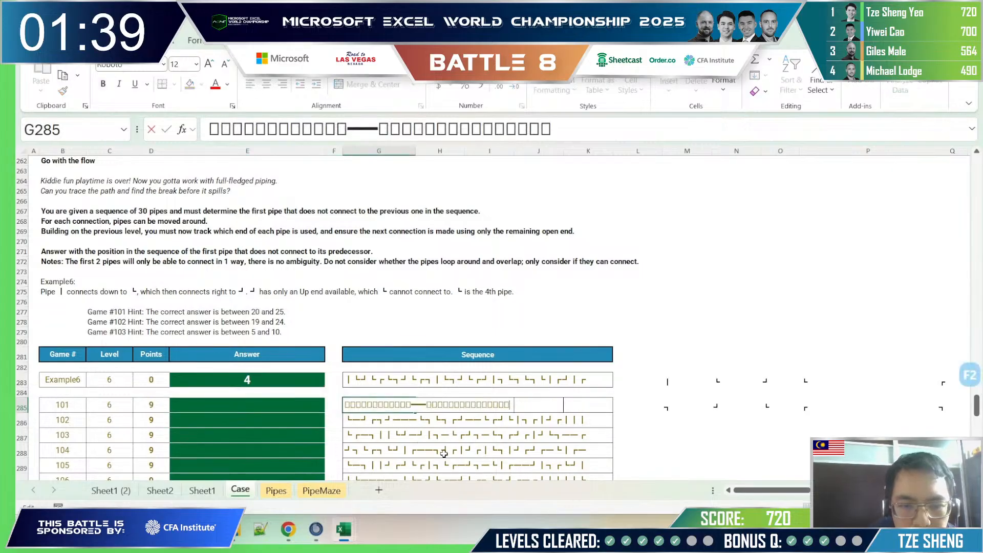
key(Escape)
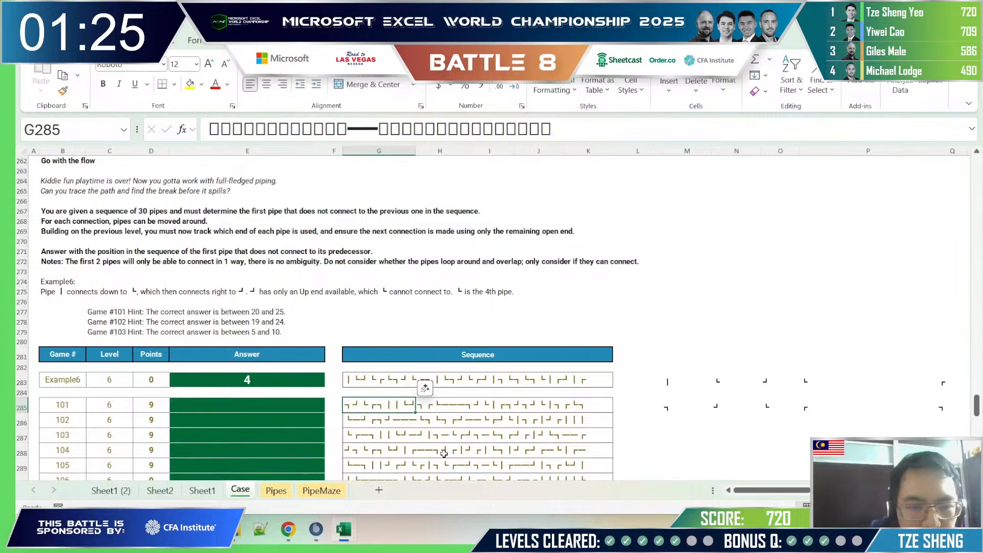
Step: Start entering an answer beginning with 1 for game 101 in E285
key(Left)
key(Left)
text(1)
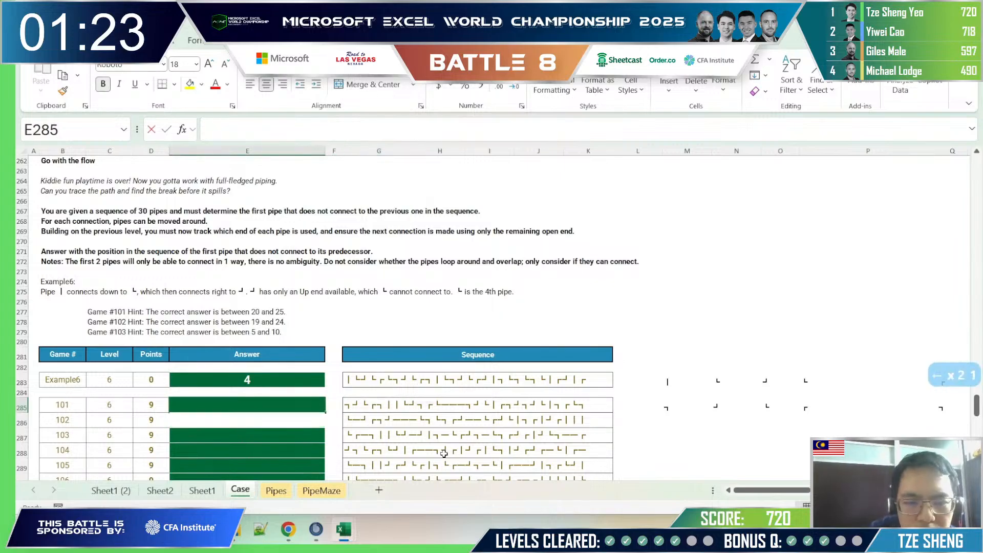
Step: Set the answer for game 104 in E288 to 4
text(2)
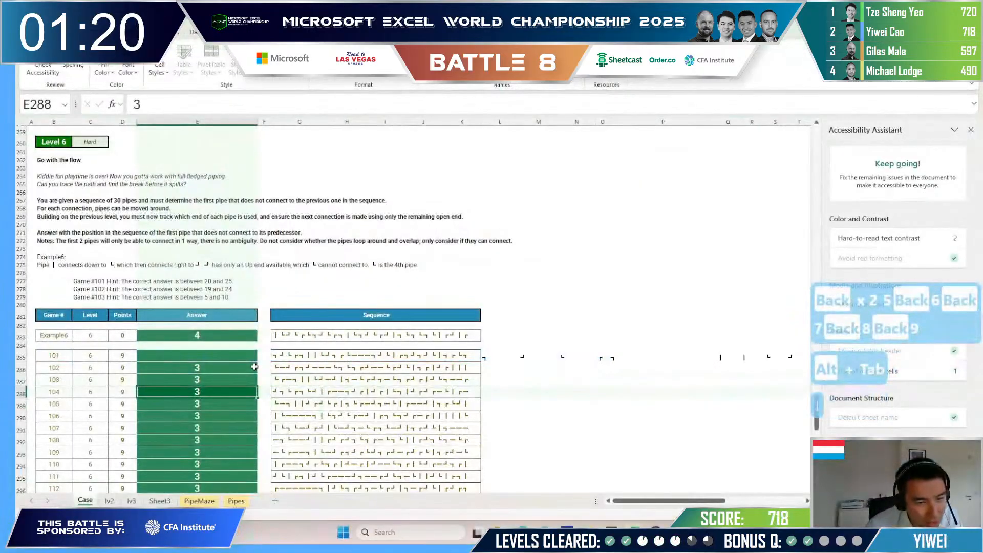
key(F2)
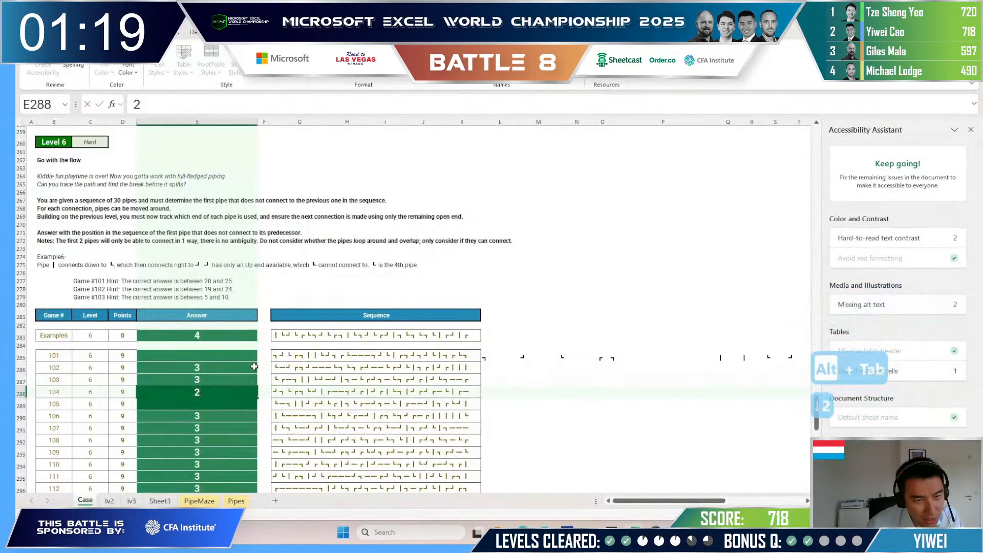
key(Escape)
key(Left)
key(Right)
text(4)
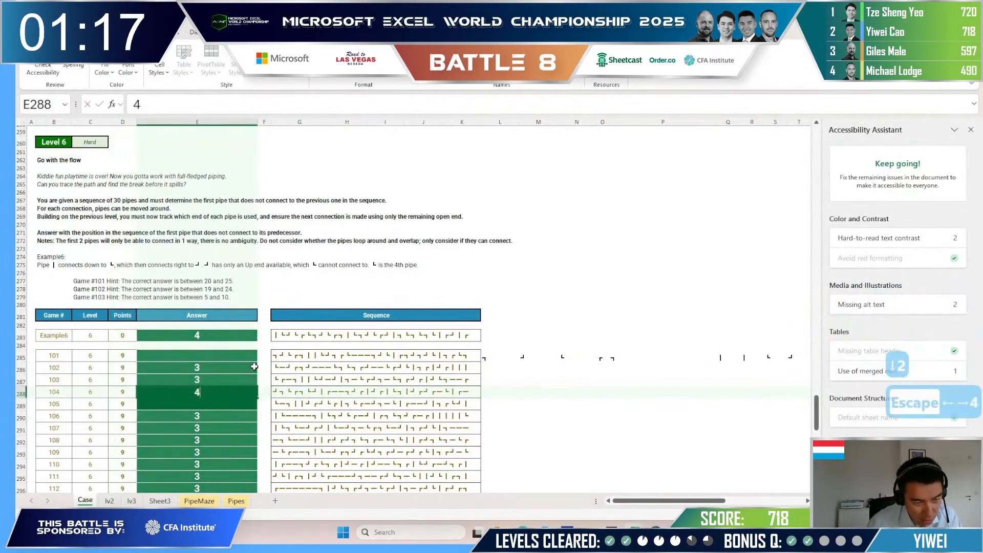
key(Return)
key(Up)
key(Down)
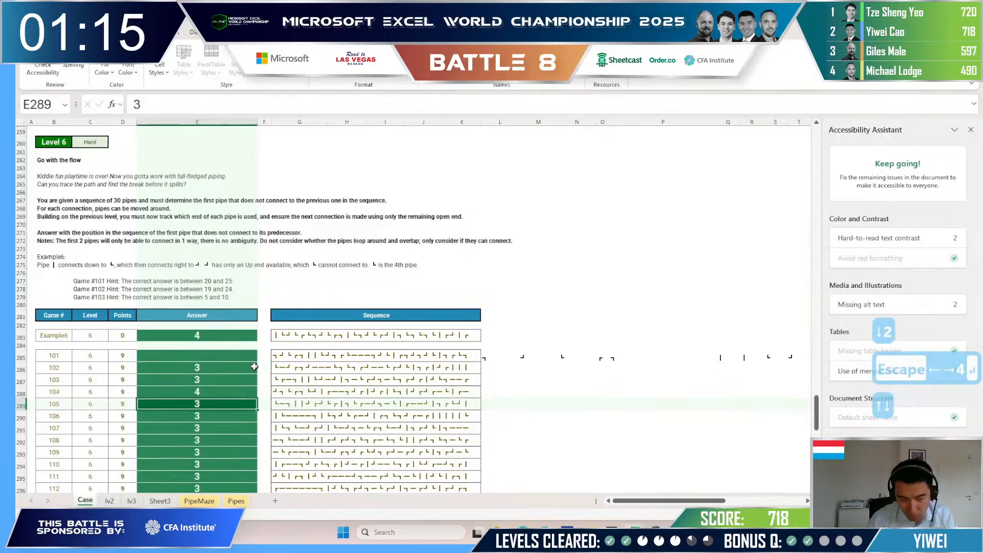
Step: Link E289 to the answer above with =E288 and copy that formula down through the game 120 row
text(=)
key(Up)
key(Return)
key(Up)
key(ctrl+c)
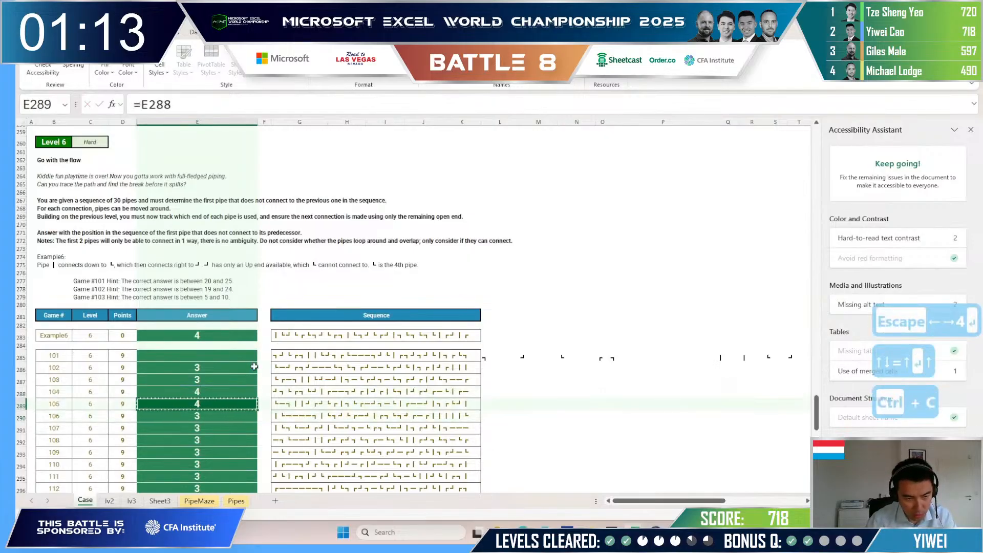
key(ctrl+shift+Down)
key(ctrl+v)
Step: Set E288 to 5 and paste the answers for games 104 to 120 into Level 6 on the competition page
key(Up)
text(5)
key(Return)
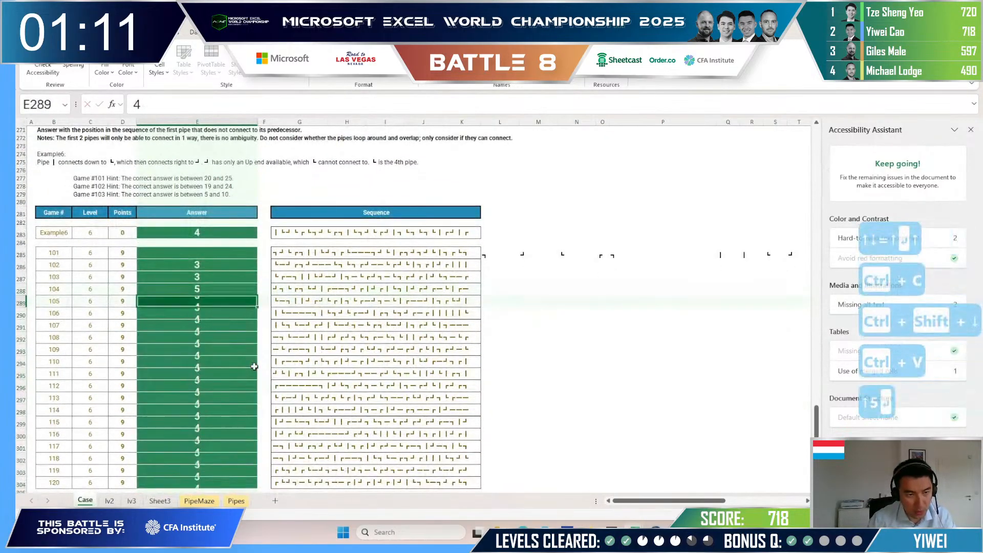
key(Up)
key(ctrl+shift+Down)
key(ctrl+c)
key(alt+Tab)
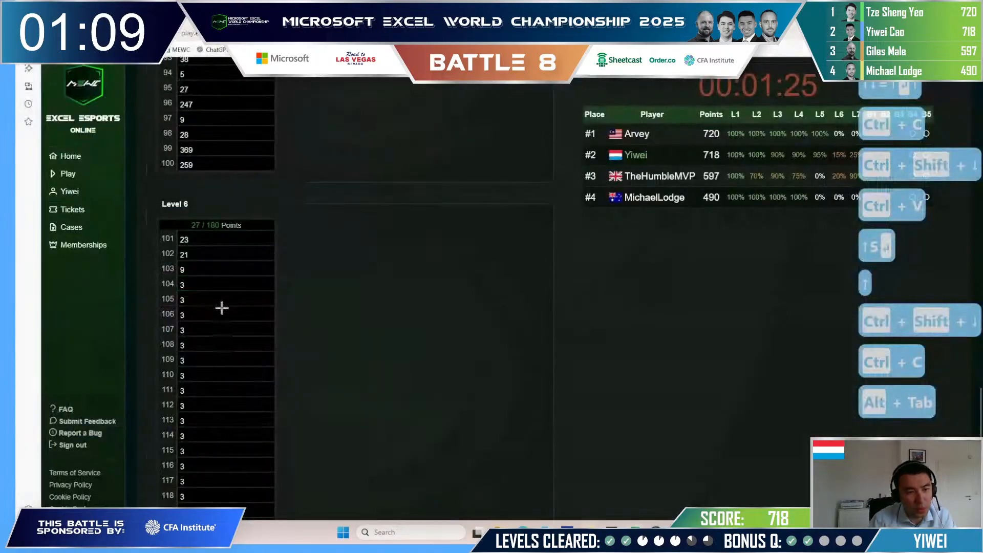
click(223, 287)
key(ctrl+v)
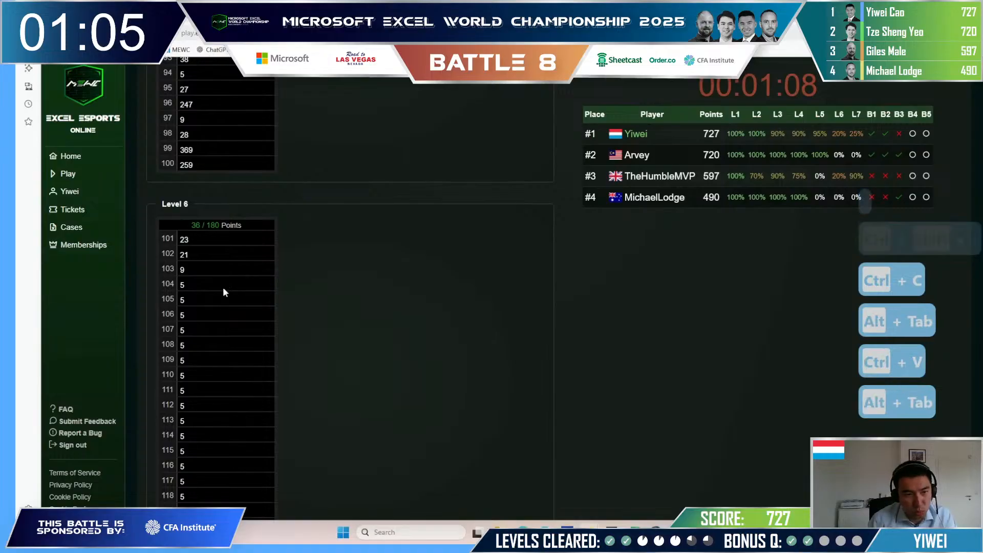
Step: Return to the workbook and set the game 104 answer in E288 to 6
key(alt+Tab)
click(192, 333)
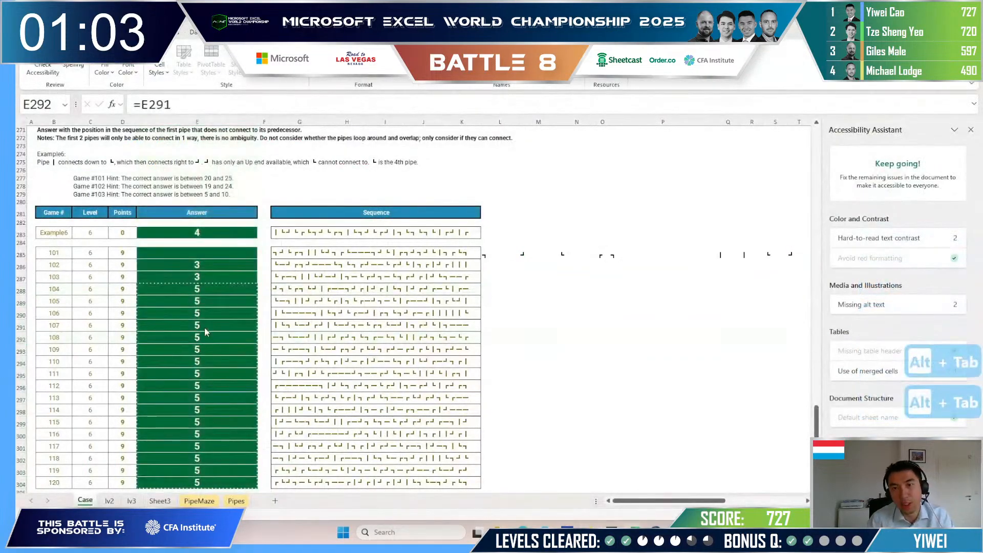
key(alt+Tab)
key(alt+Tab)
click(205, 289)
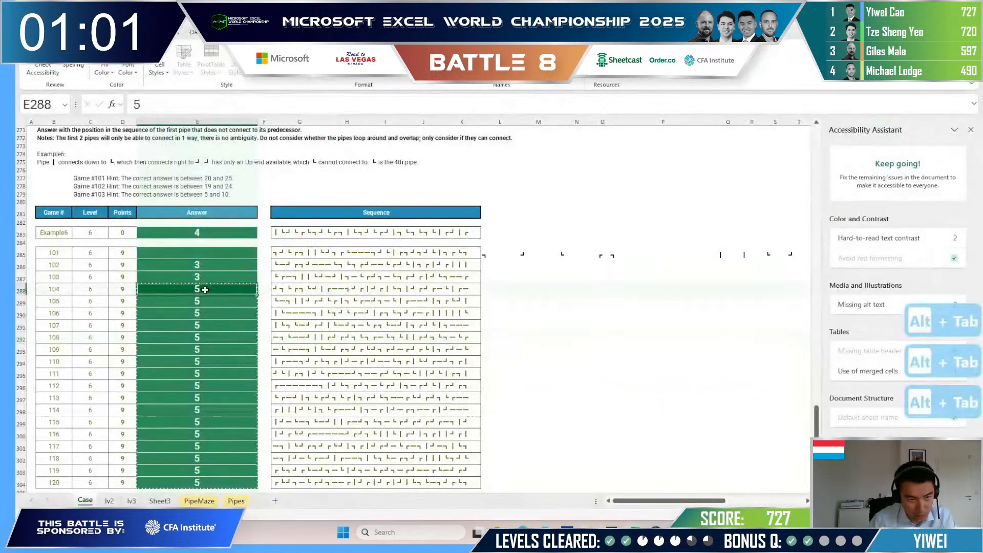
text(6)
key(Return)
key(Up)
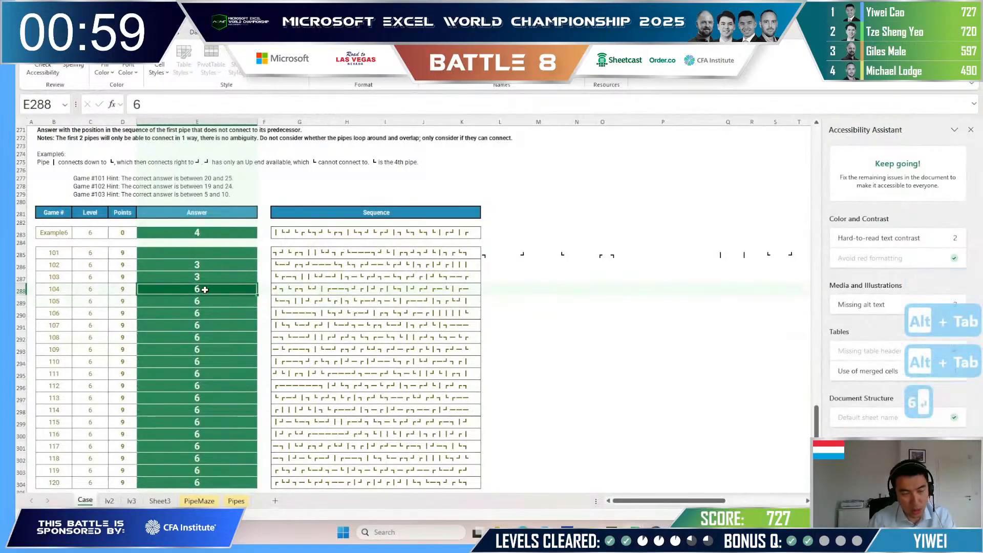
Step: Copy E288:E304 and paste it into the Level 6 answers on the competition page from game 104
key(ctrl+shift+Down)
key(ctrl+c)
key(alt+Tab)
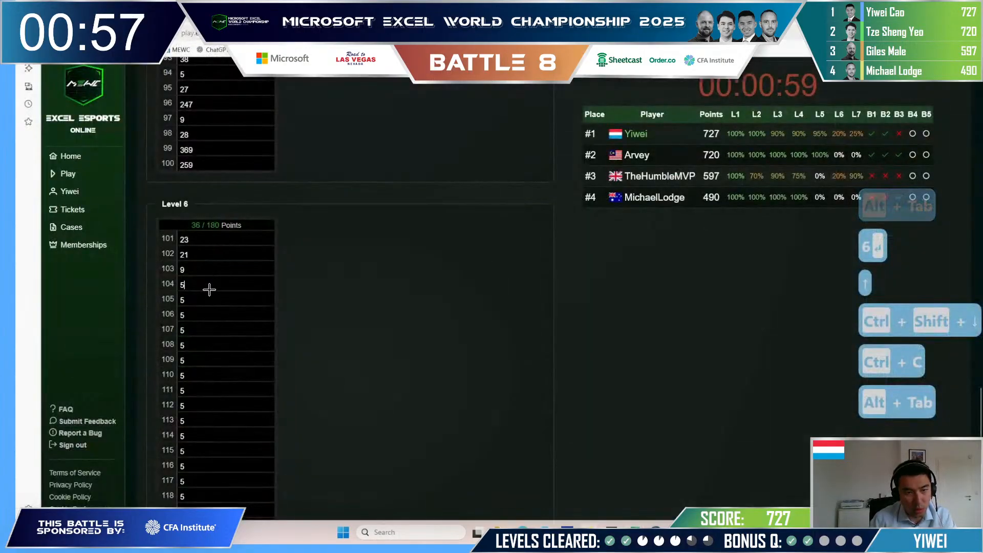
click(209, 289)
key(ctrl+v)
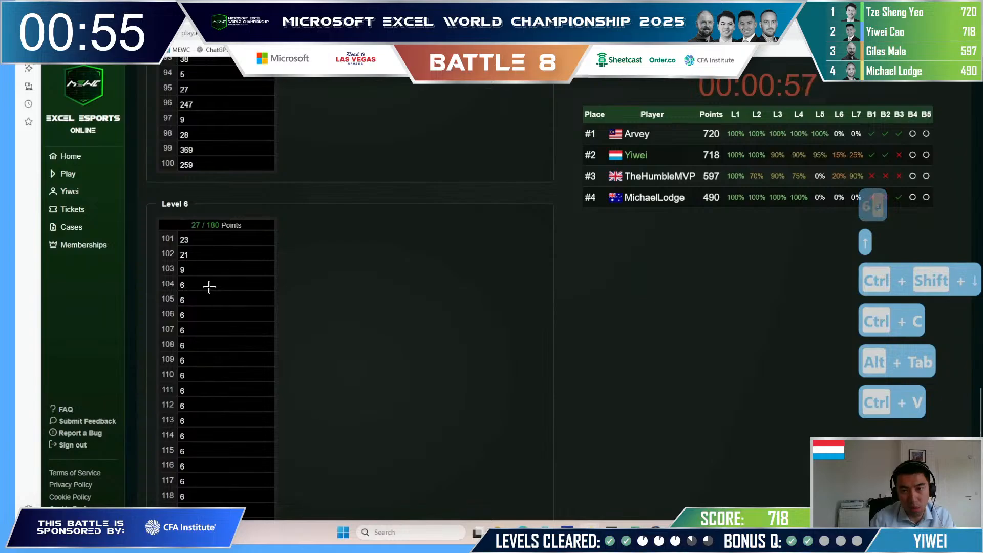
Step: Set E288 to 7 and paste the linked answers into Level 6 on the competition page starting at game 101
key(alt+Tab)
click(209, 287)
text(6)
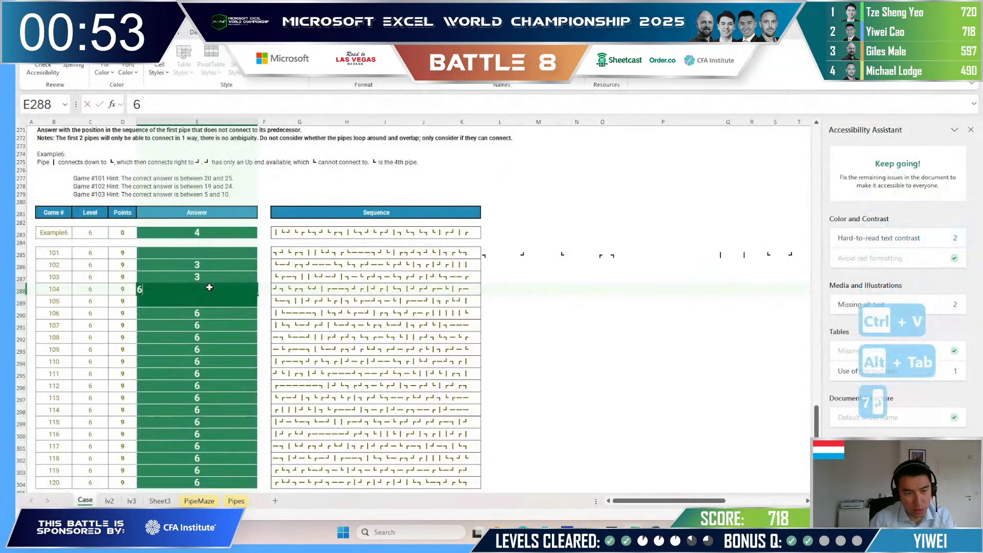
key(Return)
key(Up)
key(ctrl+shift+Down)
key(ctrl+c)
key(alt+Tab)
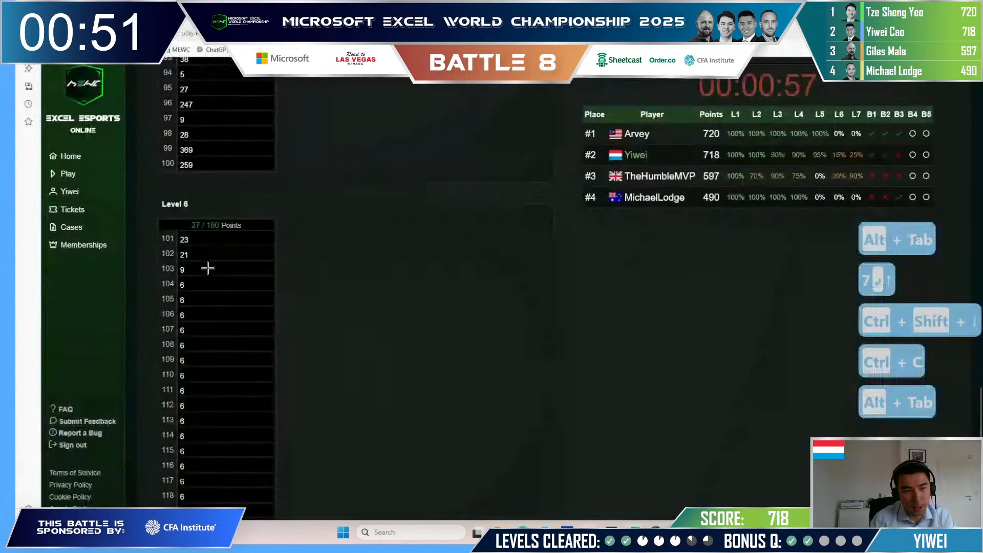
key(ctrl+v)
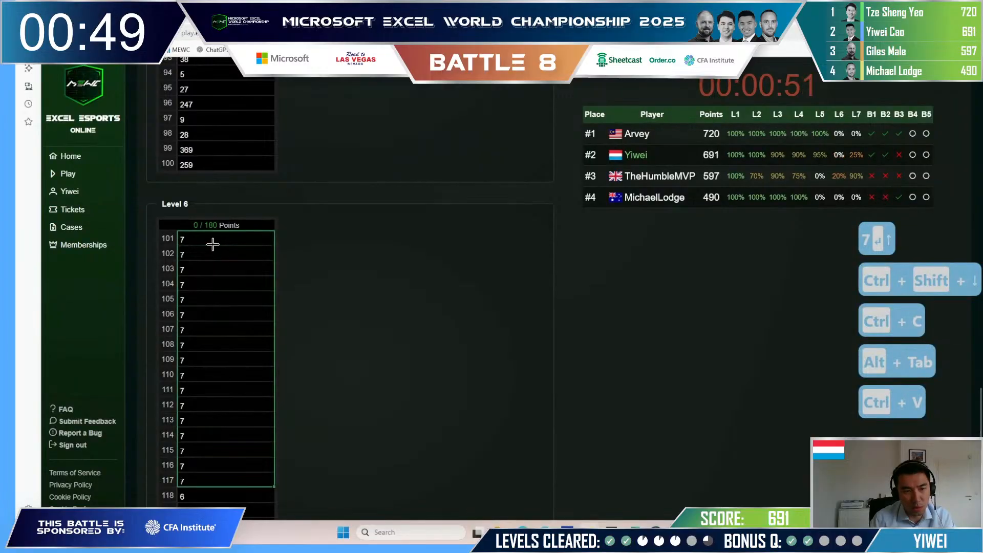
Step: Undo the last change to the game 104 answer in E288 and select the game 101 answer cell
key(alt+Tab)
key(ctrl+z)
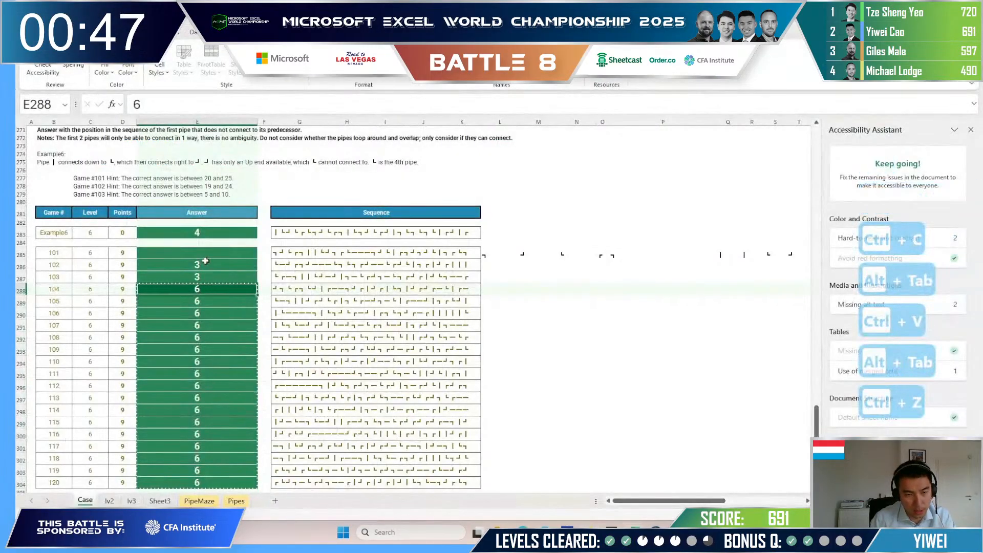
click(205, 263)
click(204, 251)
key(alt+Tab)
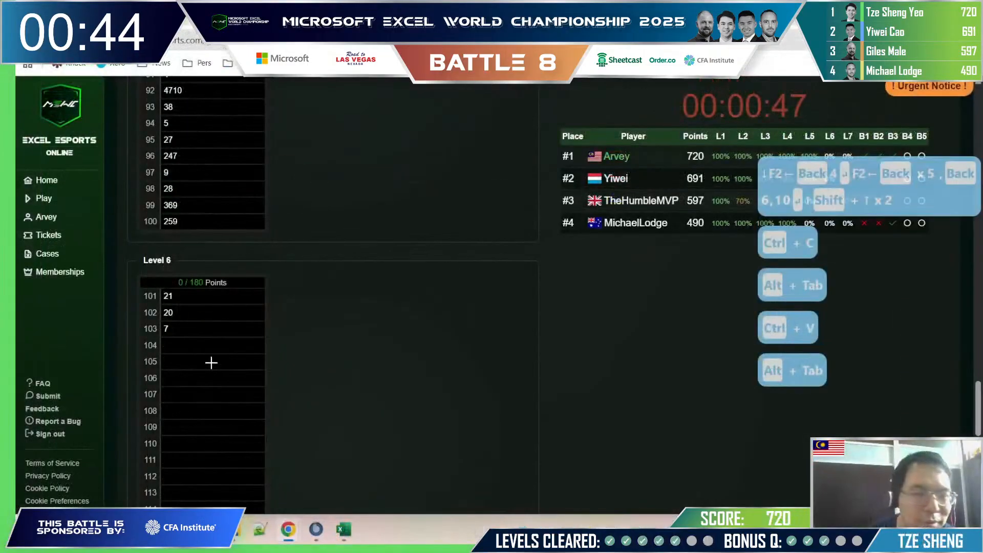
Step: Enter =RANDBETWEEN(1,30) as the game 104 answer in E288
key(alt+Tab)
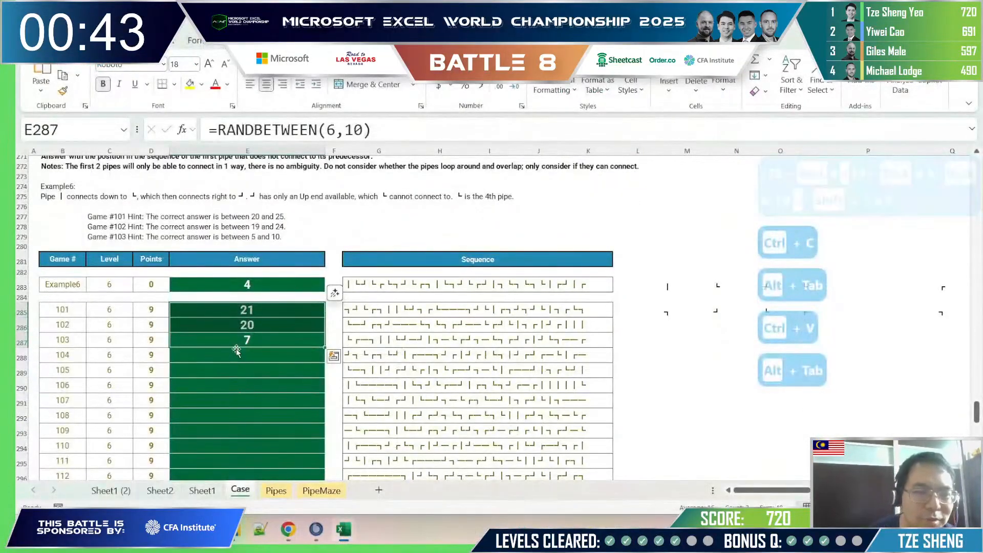
click(236, 349)
text(=randb)
key(Tab)
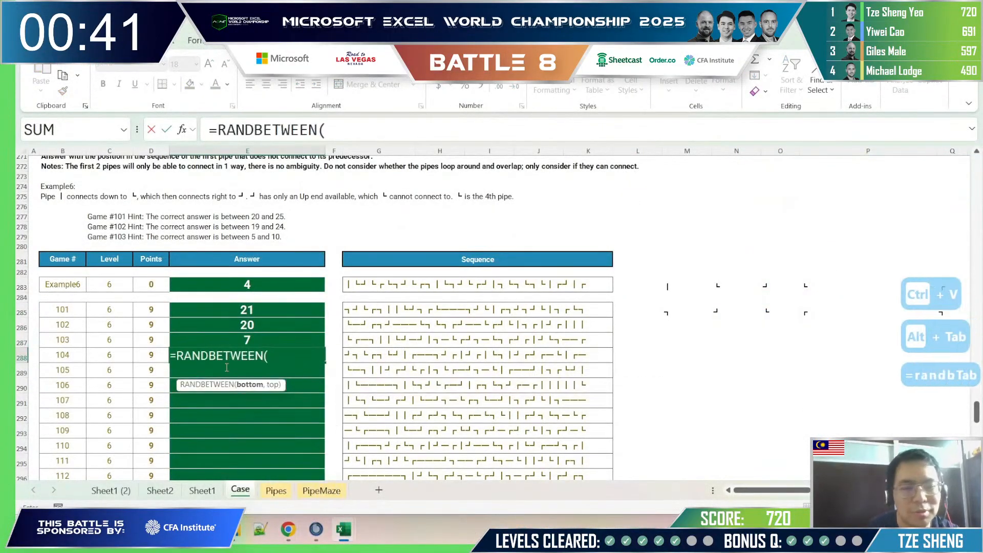
text(1,30)
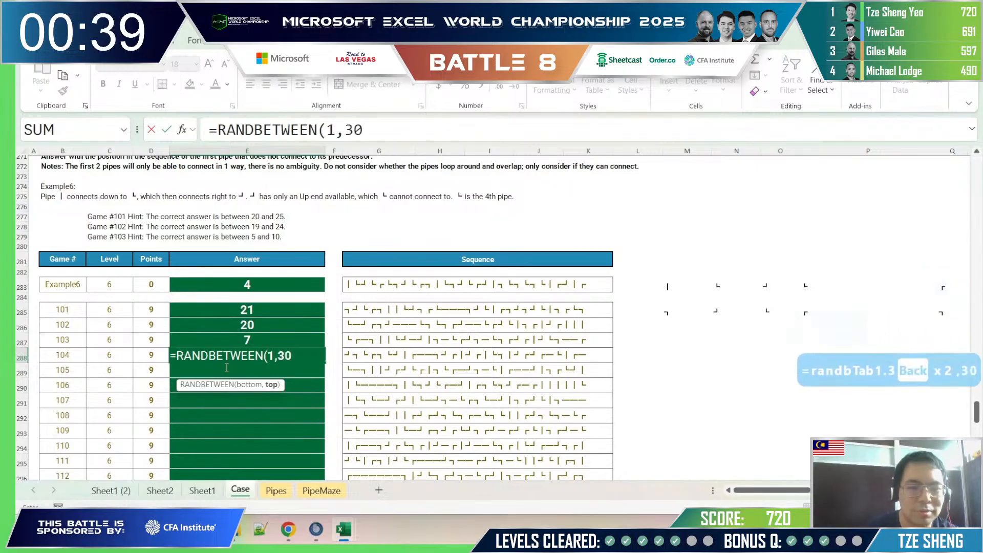
key(Return)
Step: Fill the RANDBETWEEN formula from E288 down to the game 120 answer in E304
key(ctrl+Left)
key(ctrl+Down)
key(Right)
key(ctrl+shift+Up)
key(ctrl+d)
Step: Copy E288:E304, paste it into the Level 6 answers from game 104 on the competition page, and return to the workbook
key(ctrl+c)
key(alt+Tab)
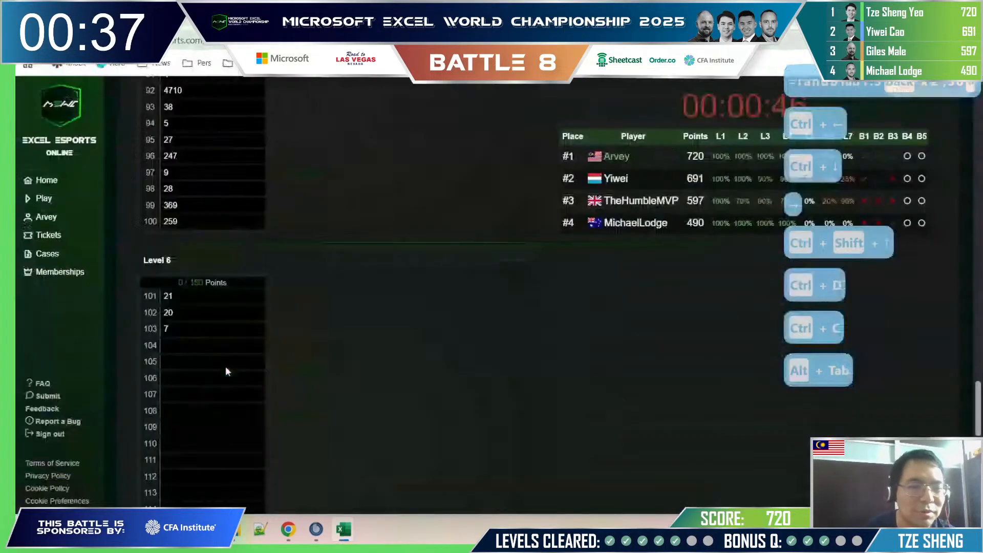
key(ctrl+v)
key(Tab)
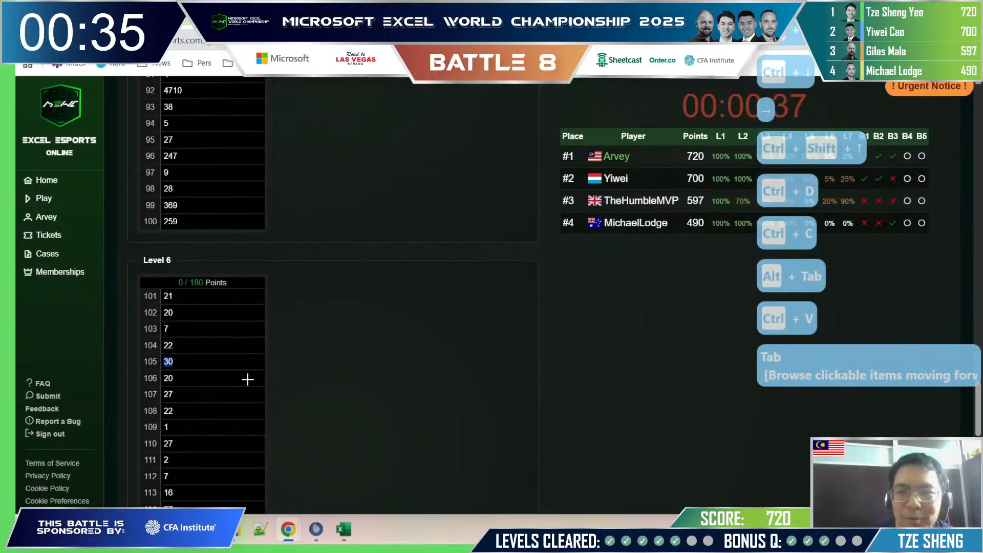
scroll(466, 367, down, 3)
scroll(286, 278, up, 2)
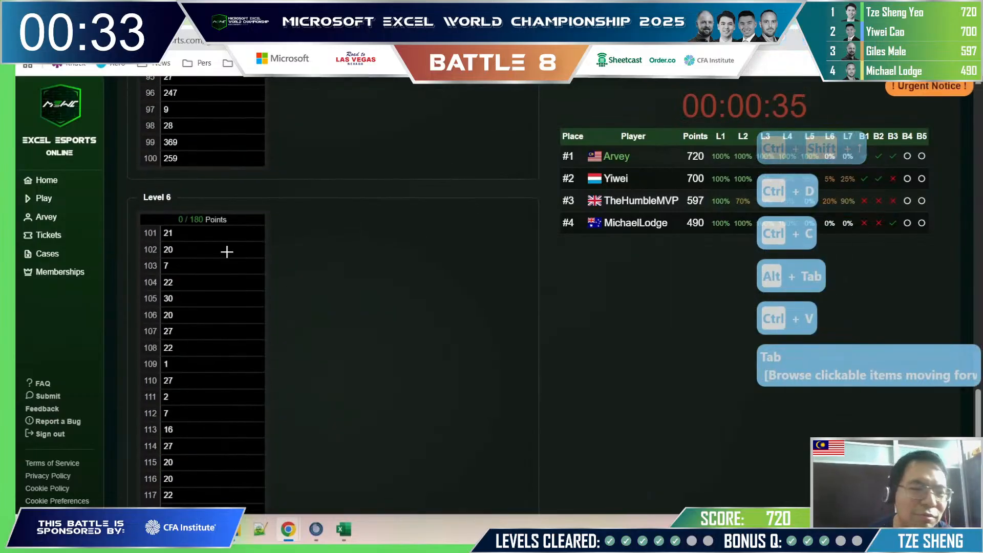
key(alt+Tab)
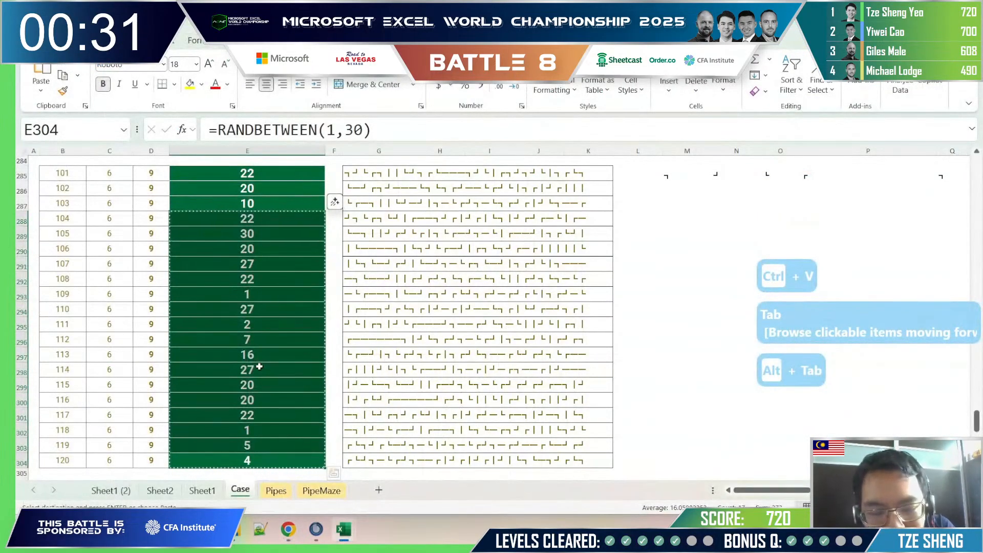
Step: Recalculate the random Level 6 answers, paste E285:E304 into the competition page from game 101, and return to the workbook
key(F9)
key(ctrl+Up)
scroll(212, 460, down, 1)
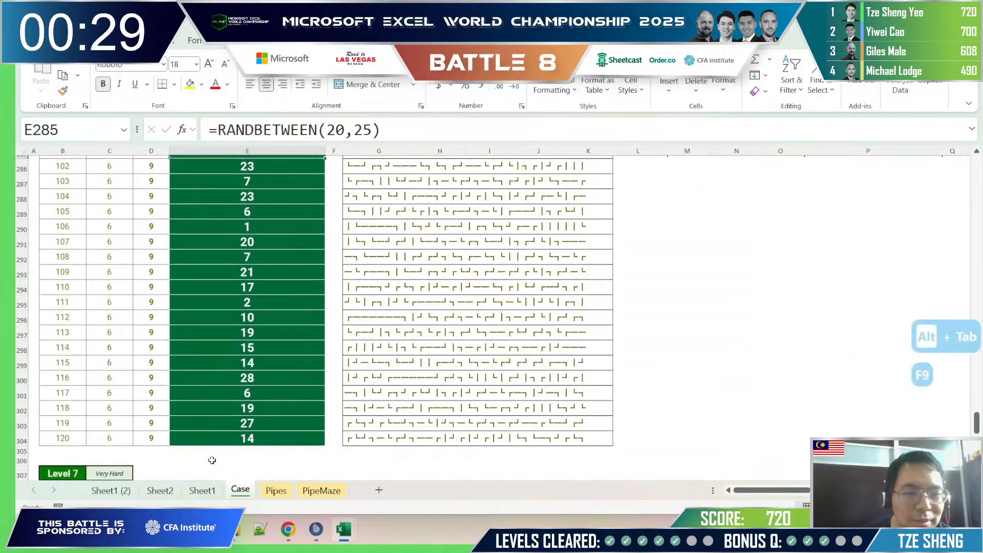
key(ctrl+c)
key(alt+Tab)
key(ctrl+v)
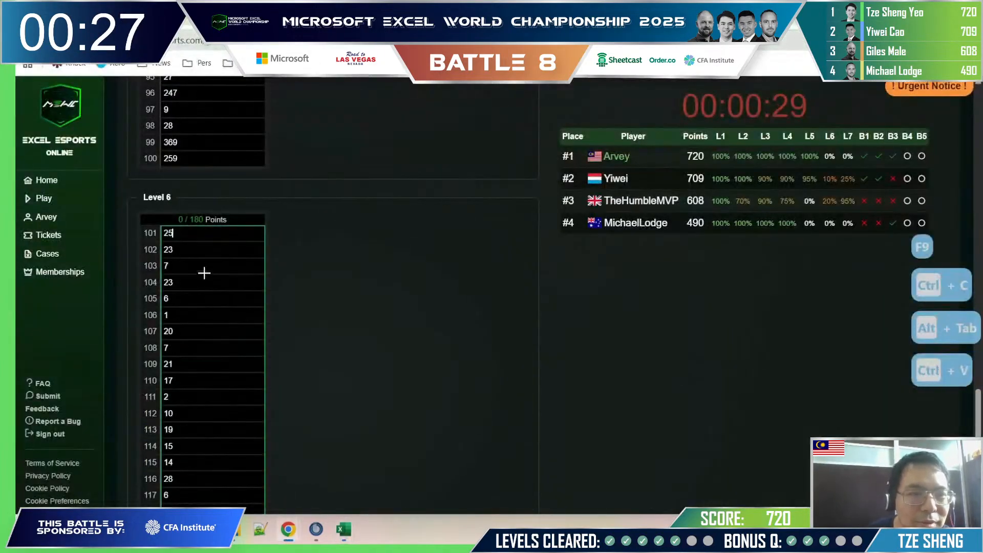
key(alt+Tab)
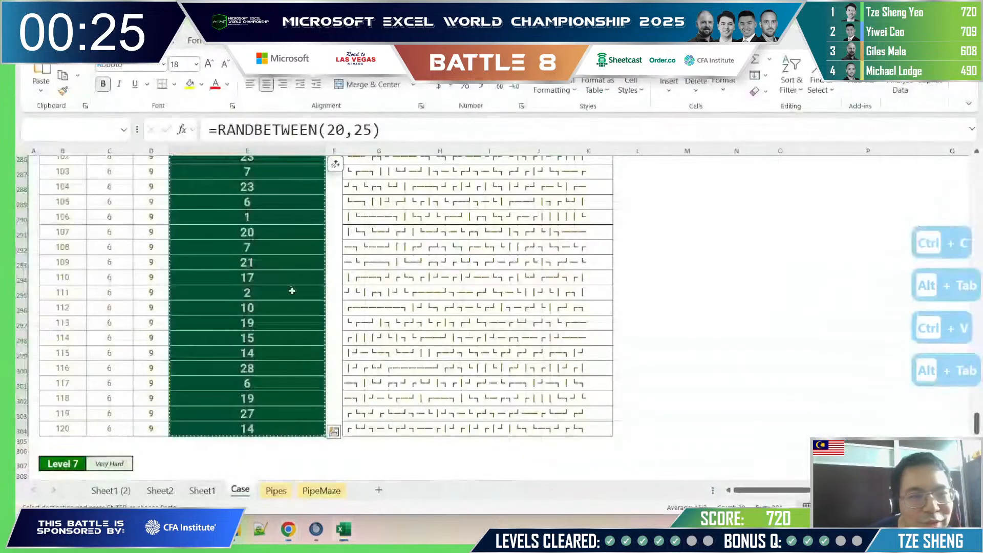
Step: Regenerate the random values in E285:E304, resubmit them as the Level 6 answers on the competition page, and switch back to the workbook
key(F9)
key(ctrl+c)
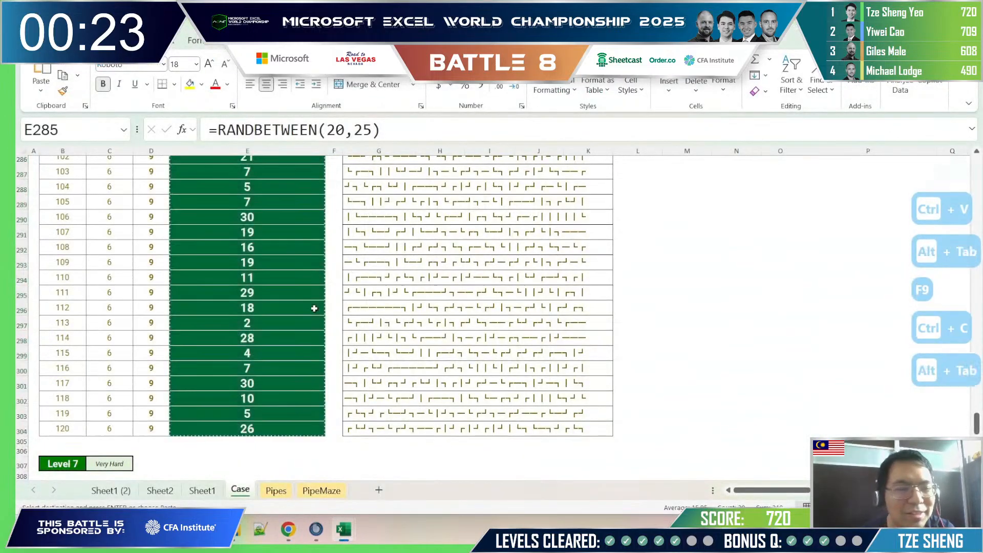
key(alt+Tab)
key(ctrl+v)
key(ctrl+v)
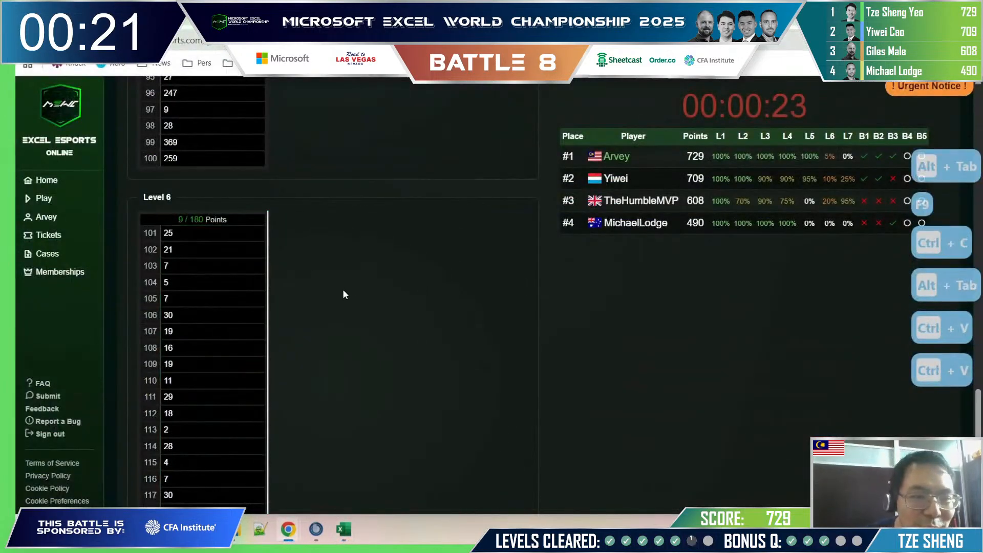
scroll(307, 299, down, 6)
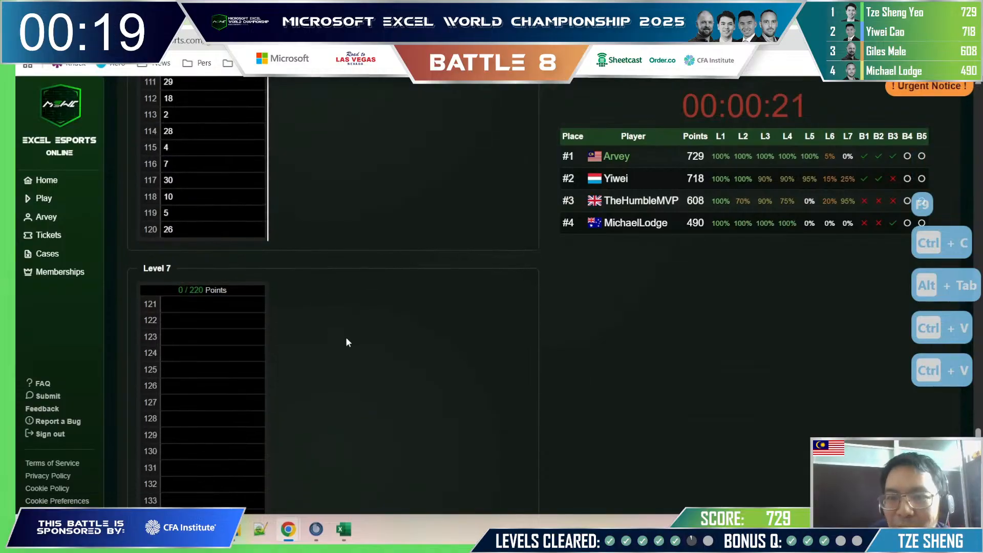
key(alt+Tab)
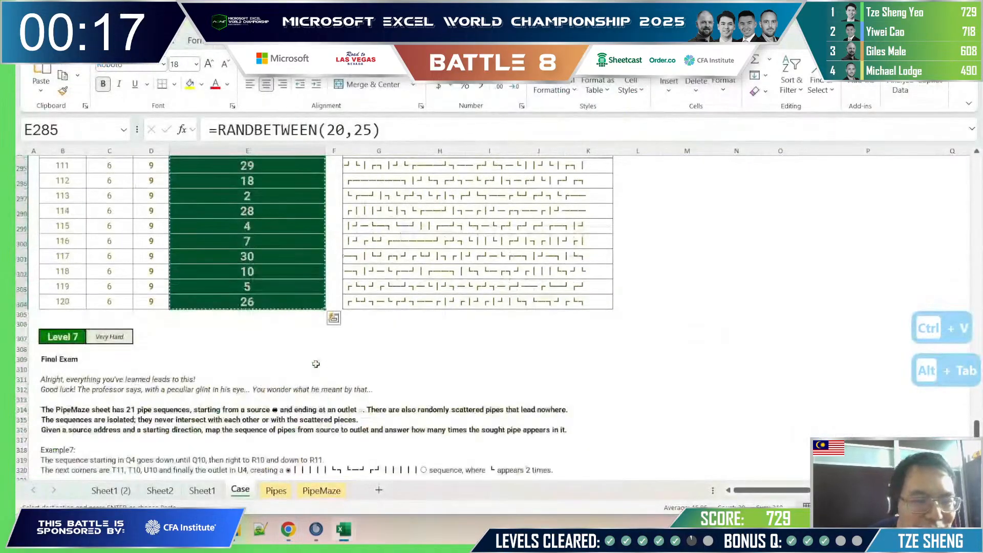
Step: Copy the RANDBETWEEN formula from E304 into the game 121 answer in E330 and fill it down to game 140 in E349
scroll(316, 364, down, 3)
click(251, 434)
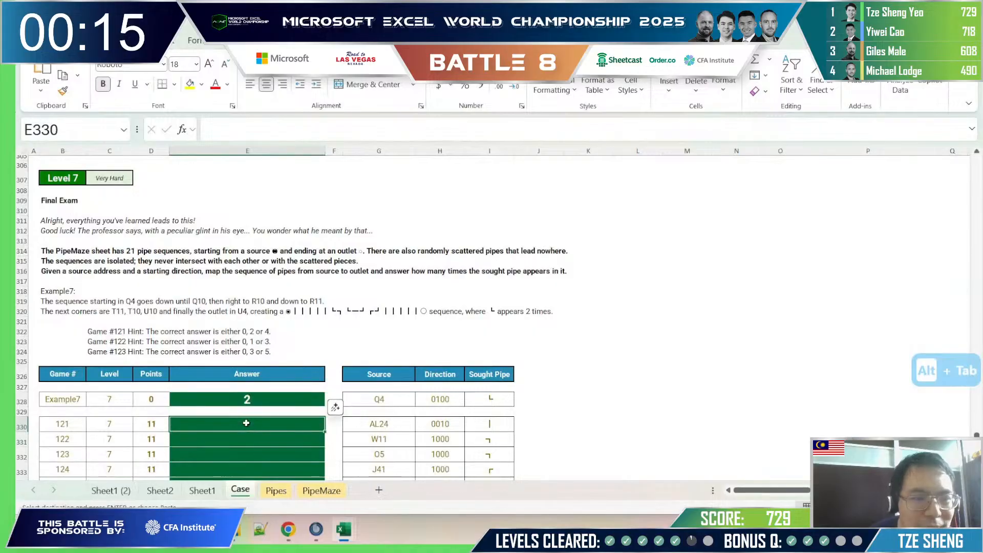
scroll(247, 270, up, 2)
click(247, 235)
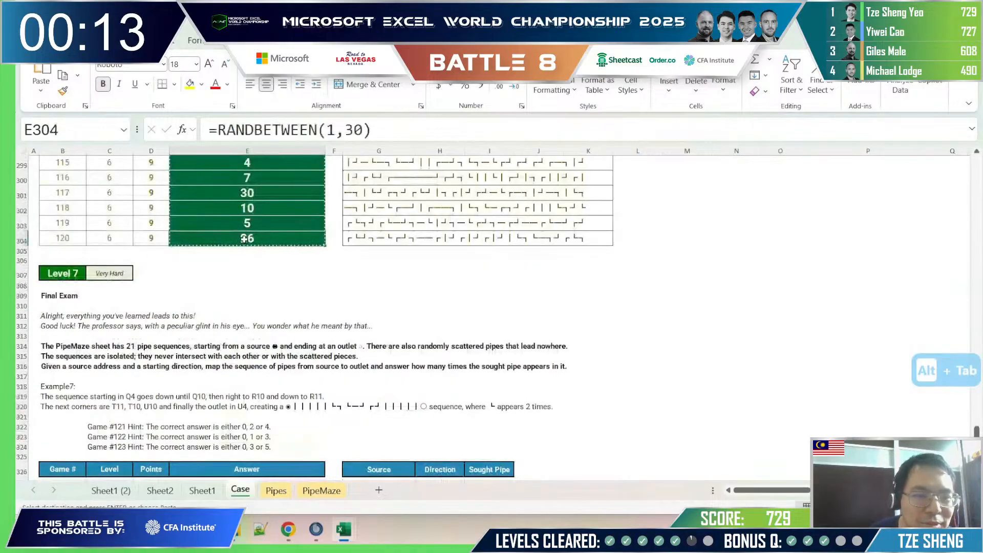
key(ctrl+c)
scroll(247, 234, down, 2)
click(313, 423)
key(ctrl+v)
drag(312, 423, 240, 456)
key(ctrl+d)
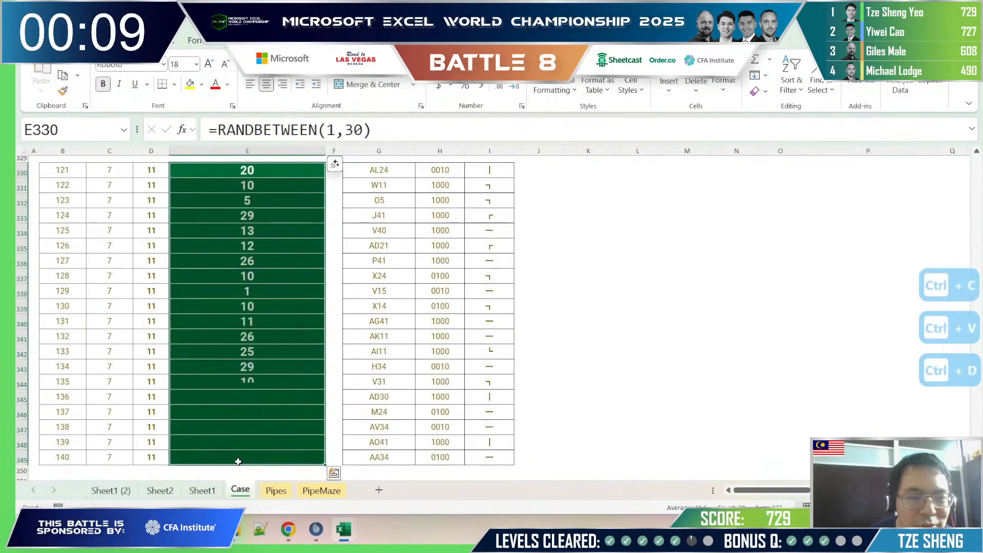
Step: Copy E330:E349, paste it into the Level 7 answers from game 121 on the competition page, and return to the Level 7 table
key(ctrl+c)
key(alt+Tab)
scroll(240, 376, down, 2)
scroll(217, 327, up, 4)
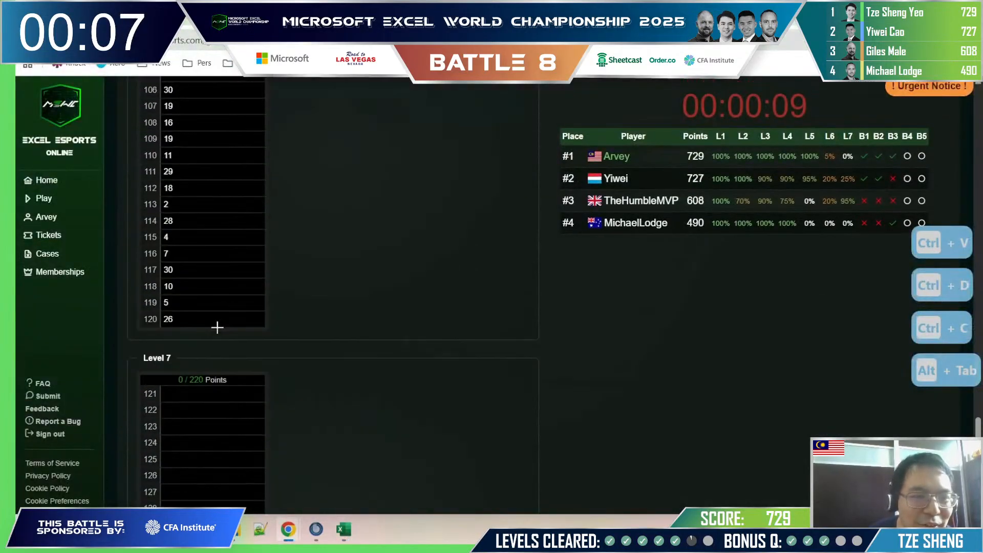
scroll(291, 385, down, 3)
key(ctrl+v)
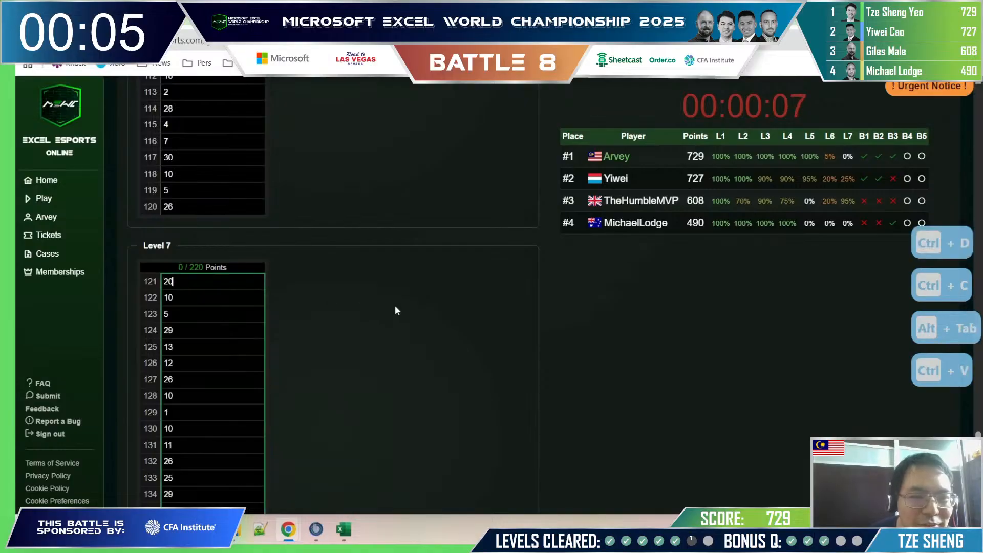
scroll(296, 306, up, 1)
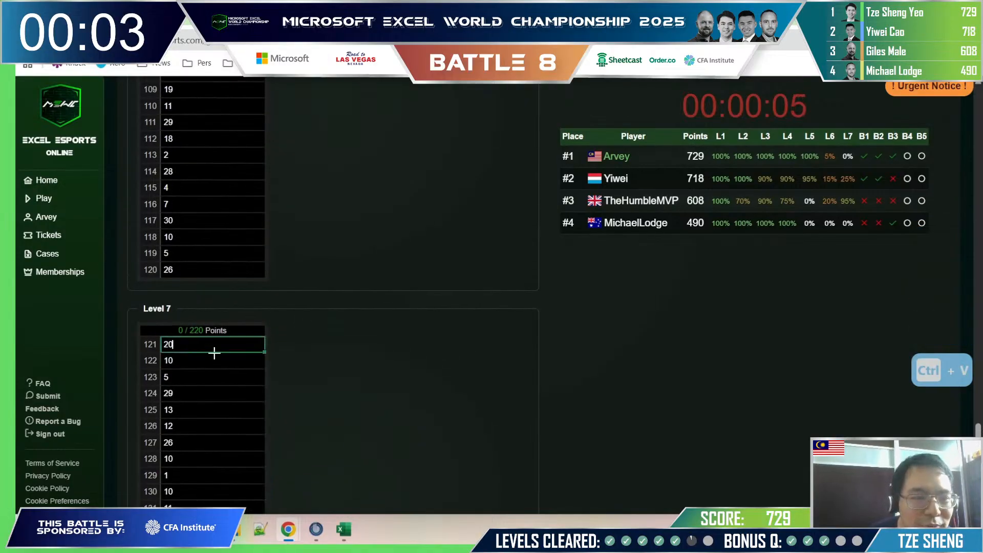
key(alt+Tab)
scroll(280, 325, up, 4)
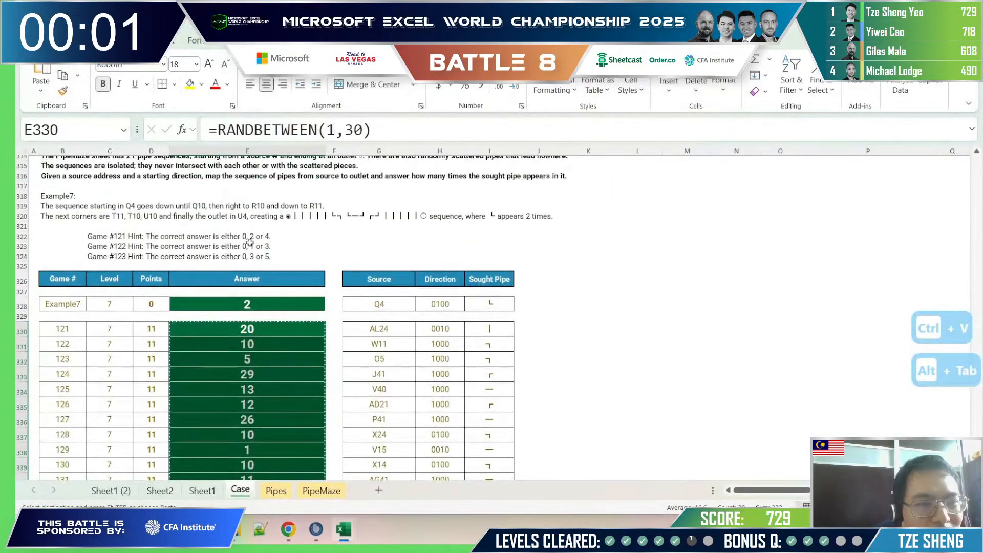
text(=rand)
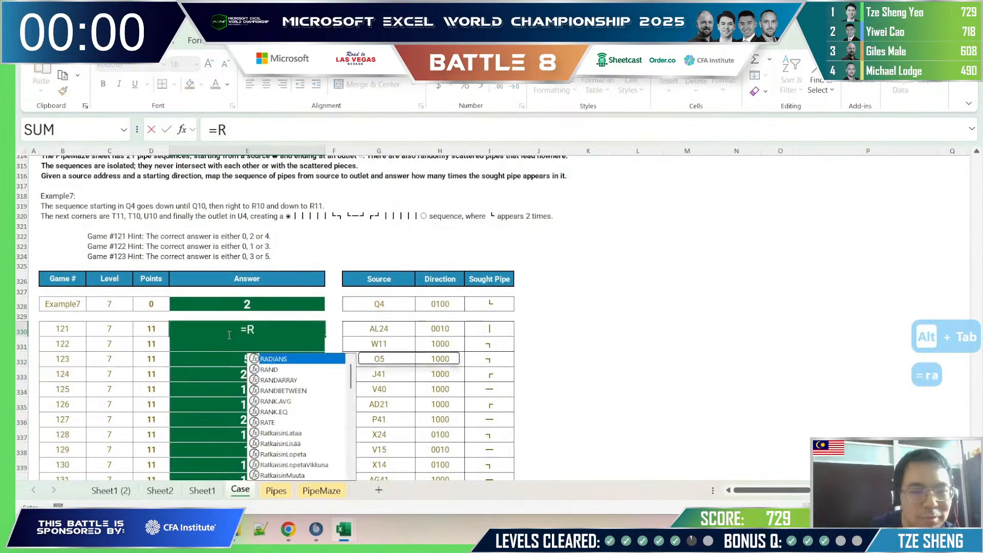
key(Escape)
key(Escape)
key(Left)
key(Right)
Step: Change the game 121 answer formula in E330 to =RANDBETWEEN(1,4)
key(F2)
key(Left)
key(Left)
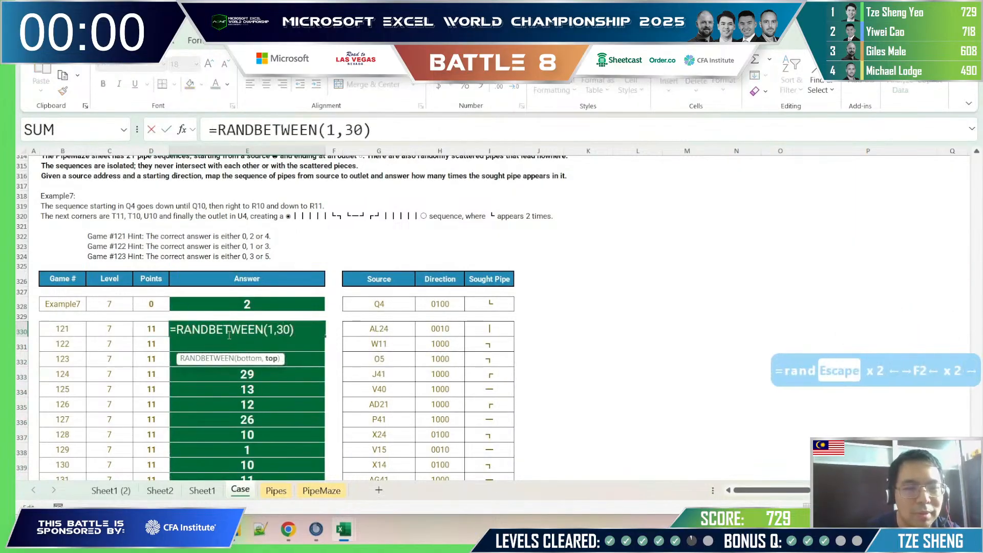
key(Right)
key(BackSpace)
key(BackSpace)
key(BackSpace)
text(1,4)
key(Return)
Step: Fill the =RANDBETWEEN(1,4) formula from E330 down the Level 7 answer column
key(ctrl+shift+Down)
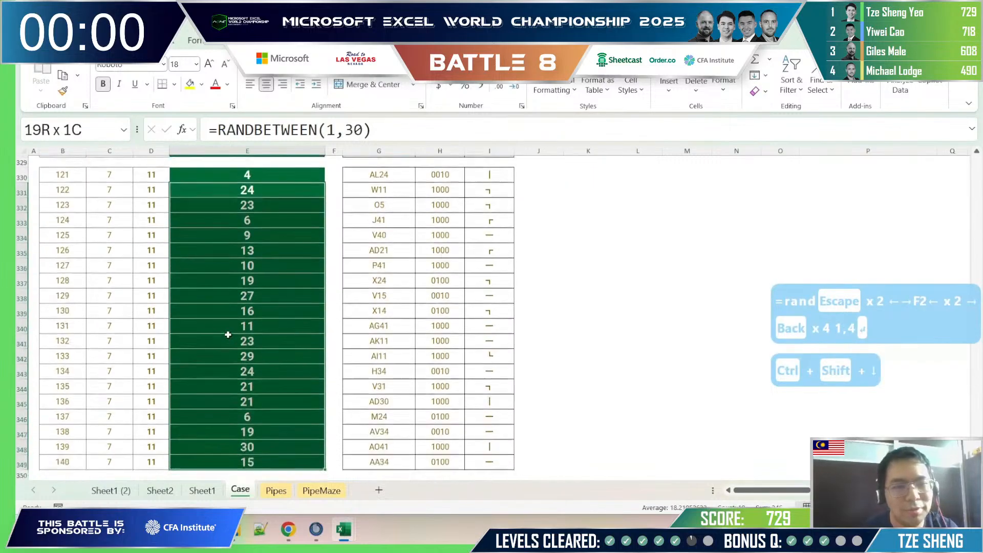
key(ctrl+c)
key(Up)
key(ctrl+c)
key(ctrl+shift+Down)
key(ctrl+d)
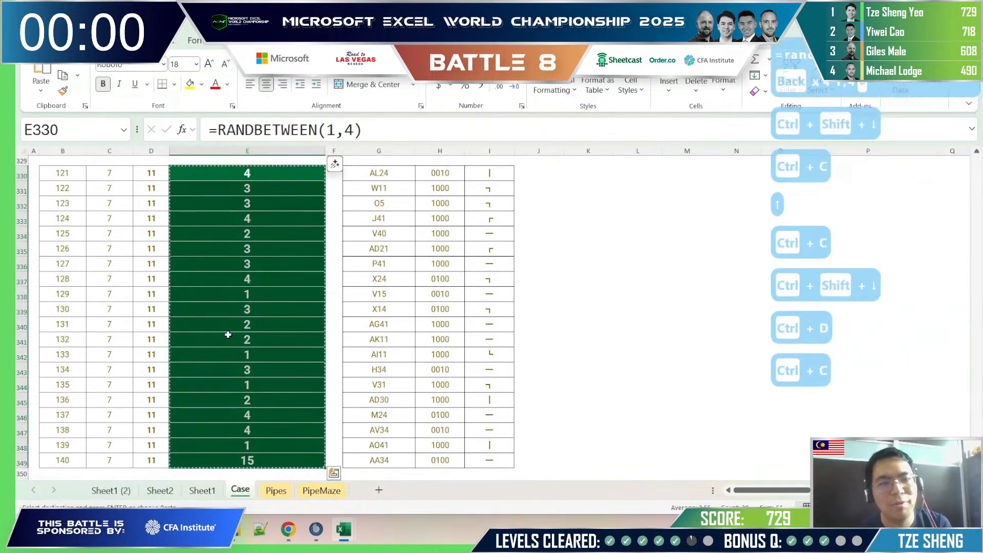
Step: Copy the new random Level 7 answers and try to paste them into the competition page
key(ctrl+c)
key(alt+Tab)
key(ctrl+v)
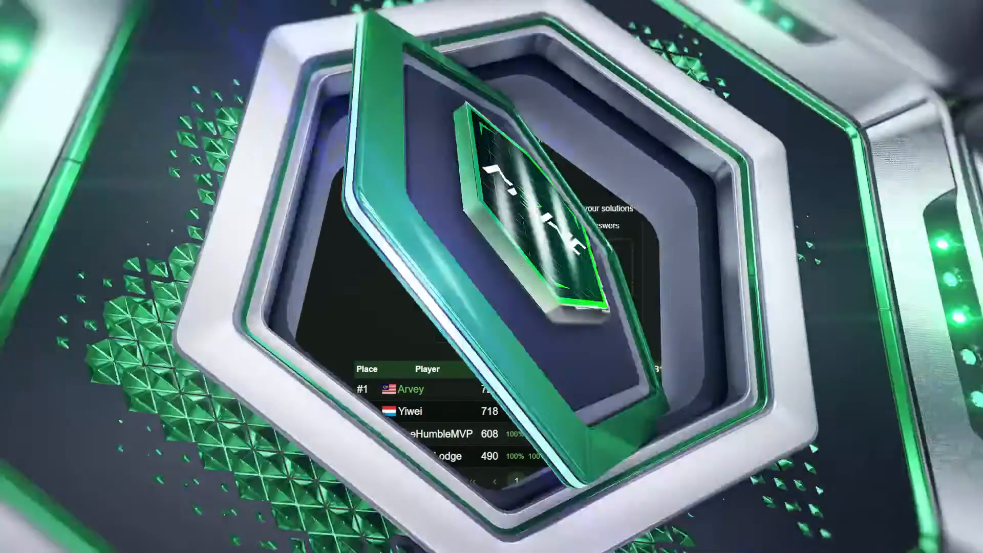